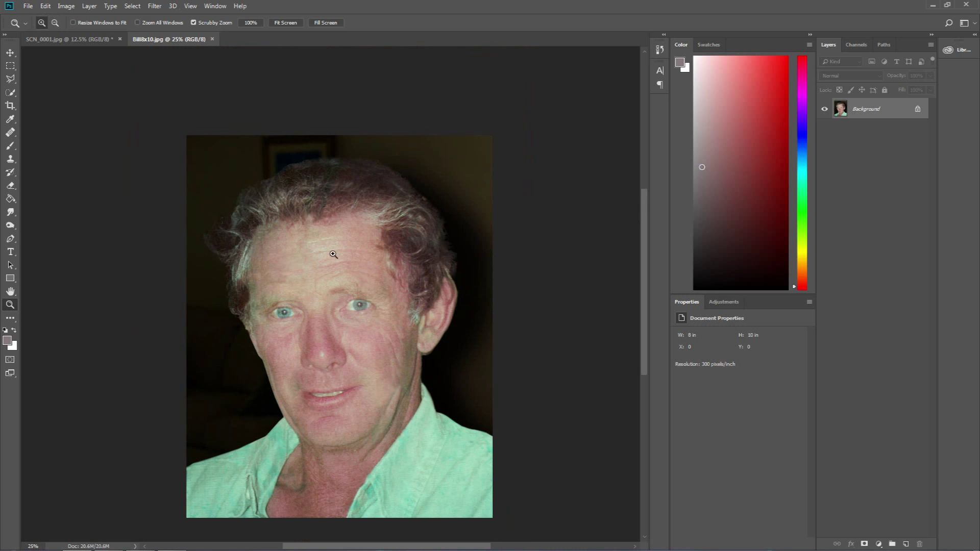
Compare the damaged scan SCN_0001.jpg with the restored version of the portrait in the other open document.
click(71, 41)
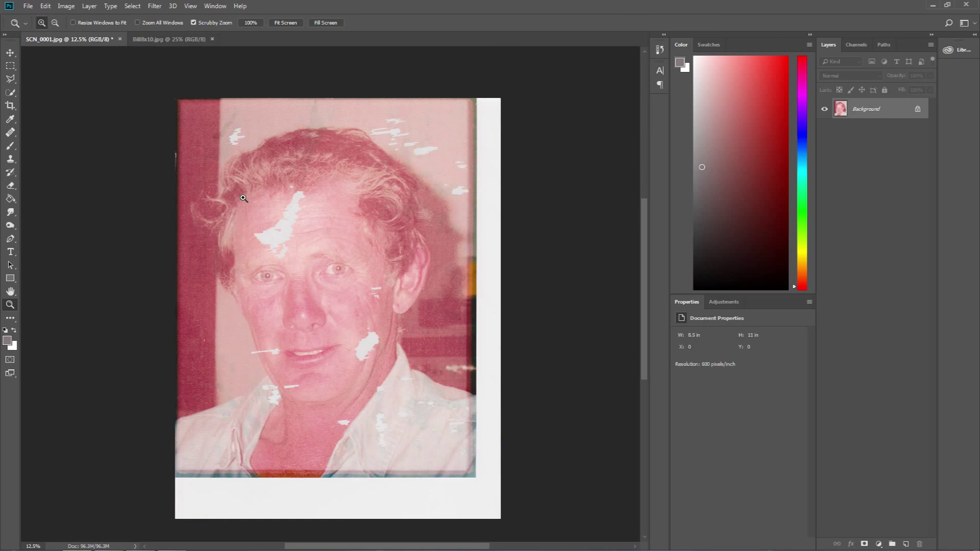
click(194, 46)
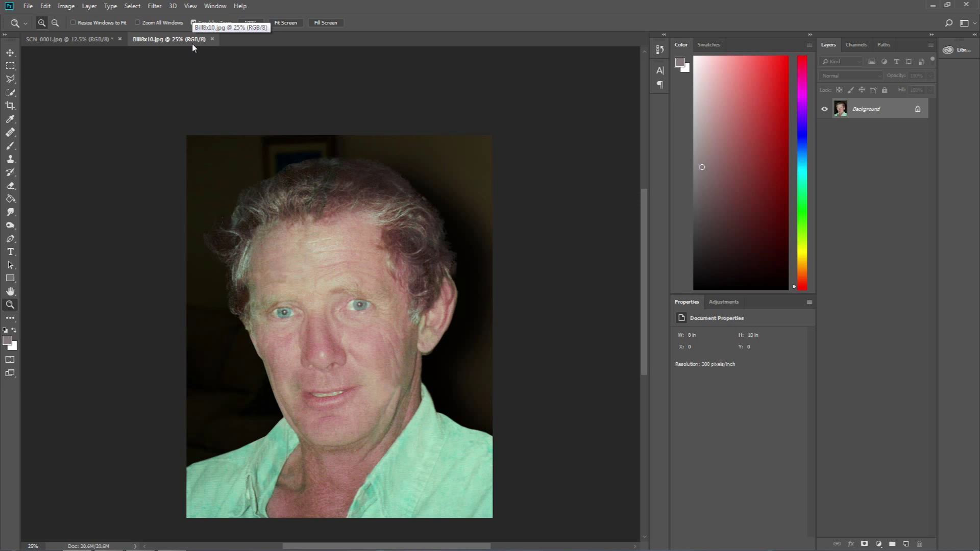
click(97, 41)
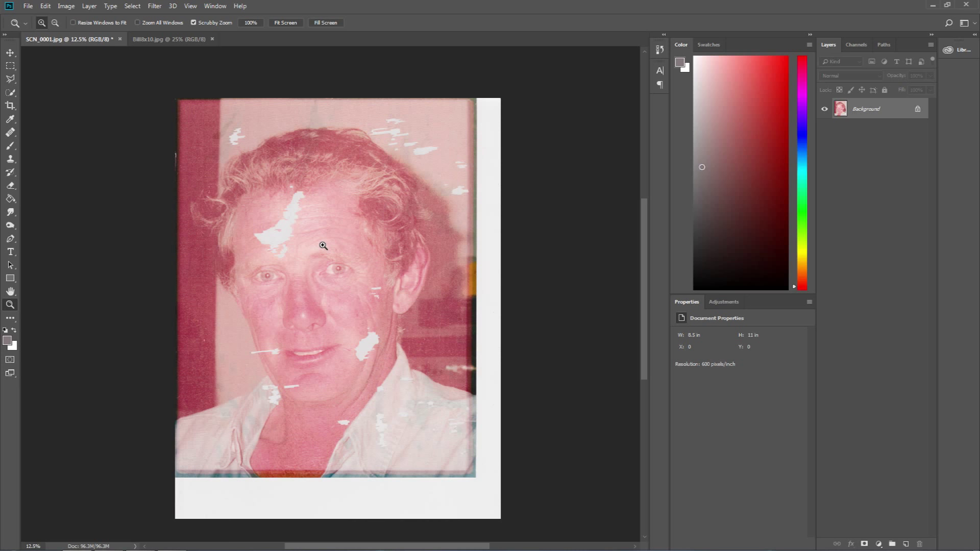
Examine the scratches and torn white patches on the man's cheek in the damaged scan, starting at 100% magnification.
click(250, 22)
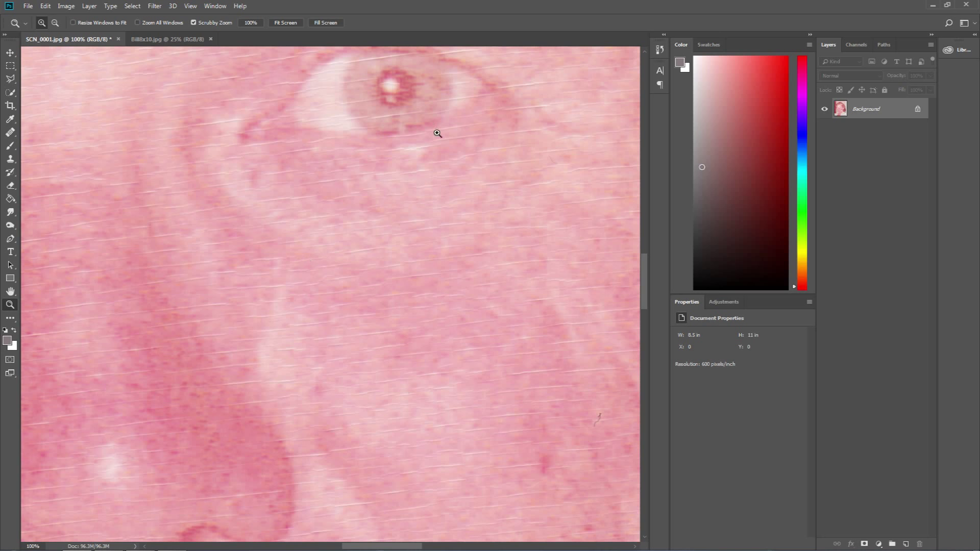
drag(365, 289, 300, 205)
drag(569, 309, 357, 238)
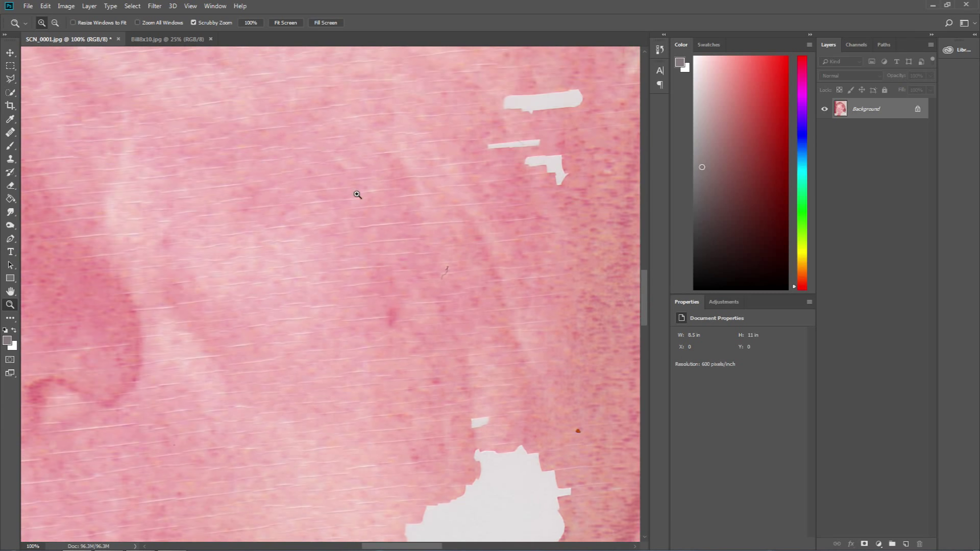
drag(520, 403, 395, 423)
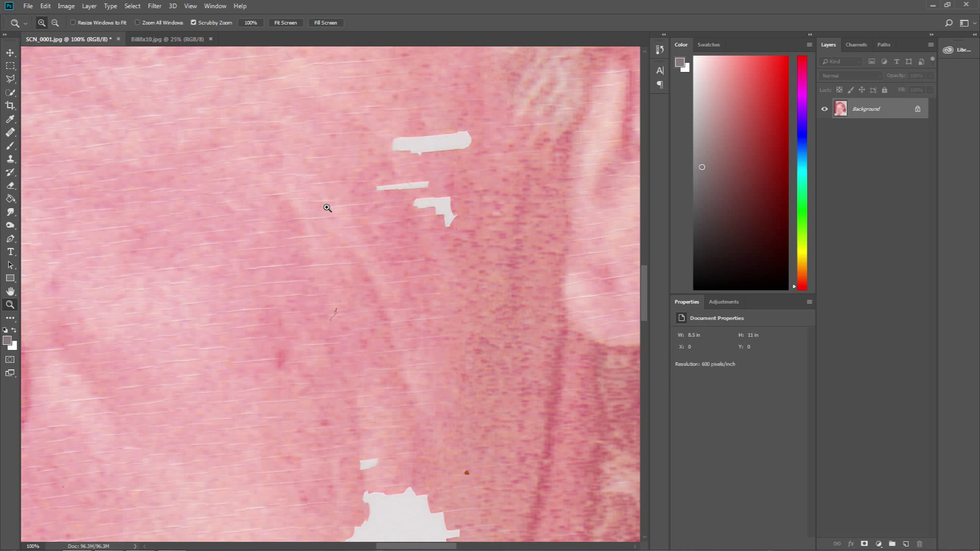
alt+click(411, 152)
alt+click(410, 152)
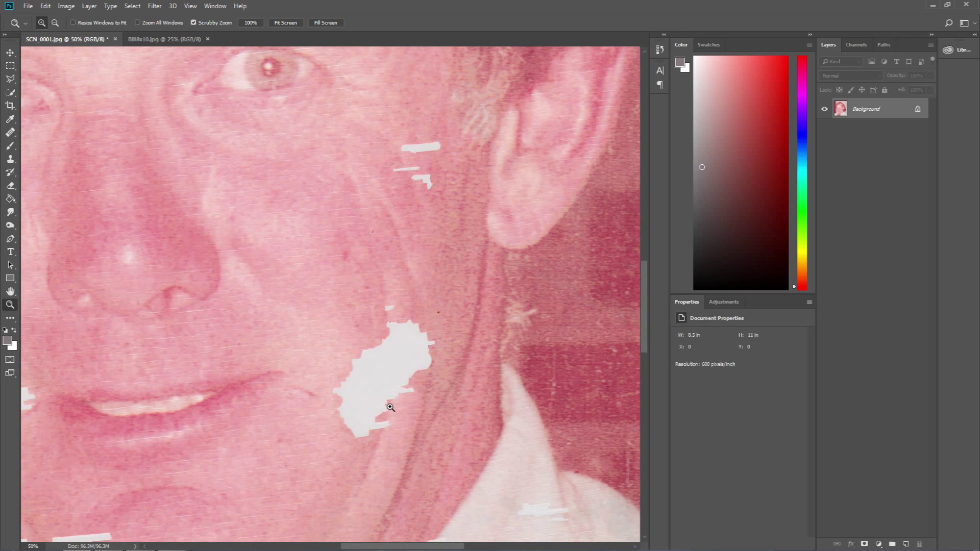
alt+click(385, 333)
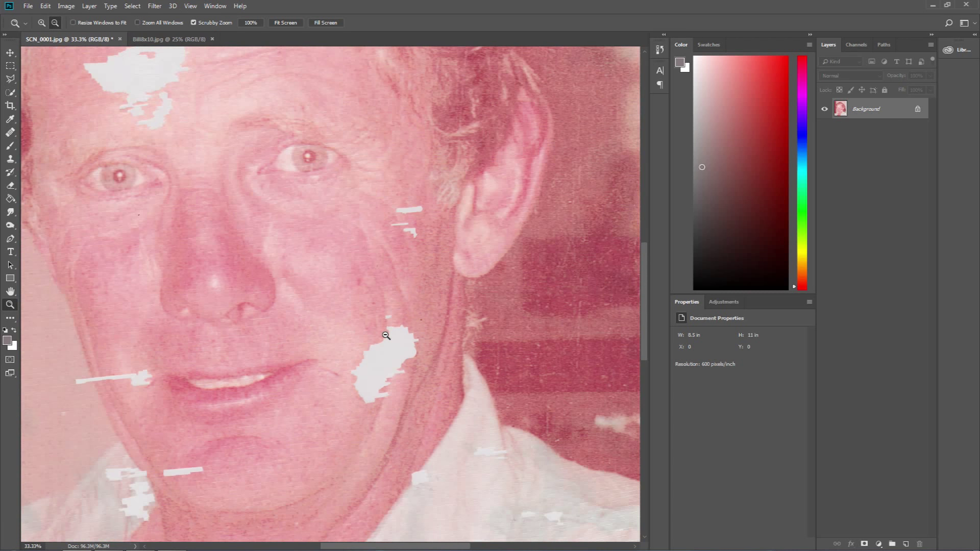
alt+click(385, 335)
alt+click(386, 335)
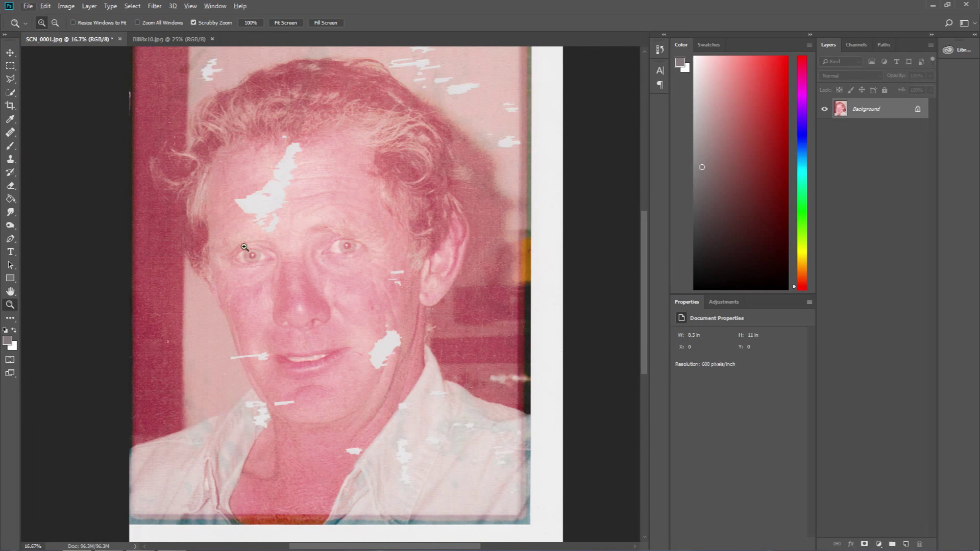
Examine the surface damage and fine horizontal lines around the eyes and forehead up close.
alt+click(263, 256)
click(335, 295)
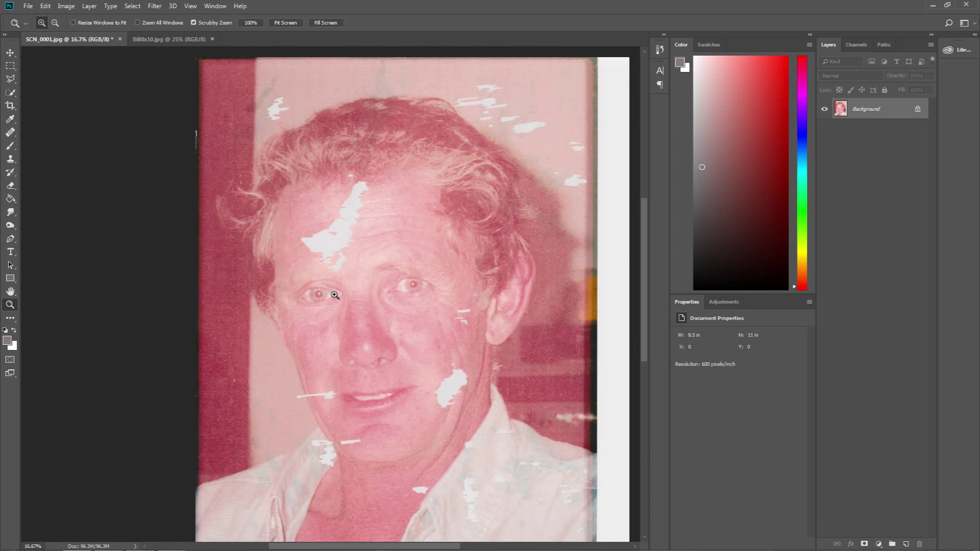
click(335, 295)
click(334, 295)
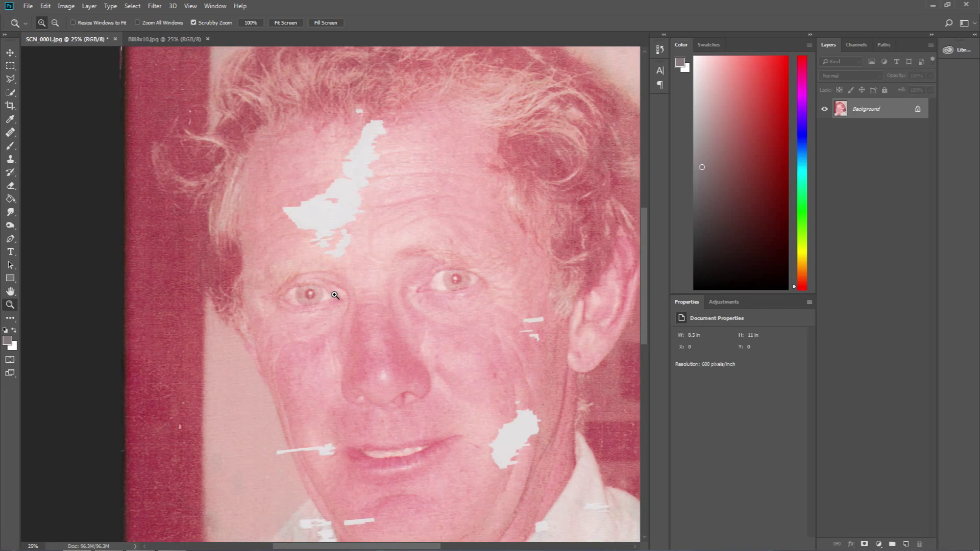
click(334, 295)
drag(338, 288, 212, 289)
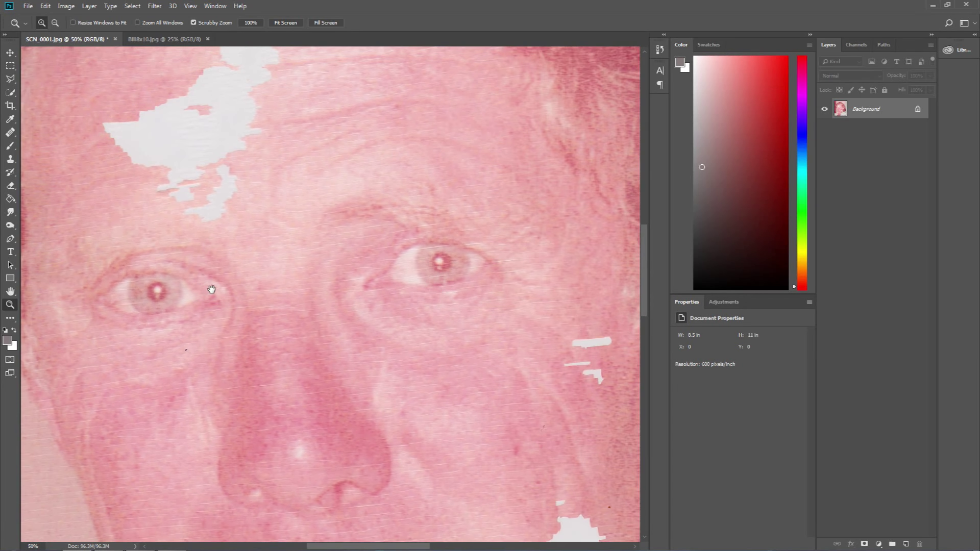
alt+click(430, 265)
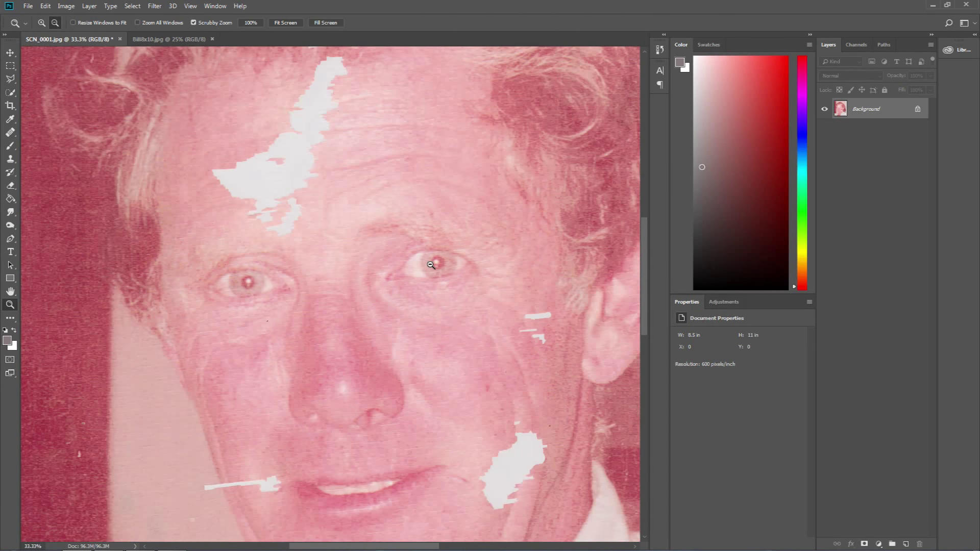
alt+click(431, 265)
alt+click(431, 264)
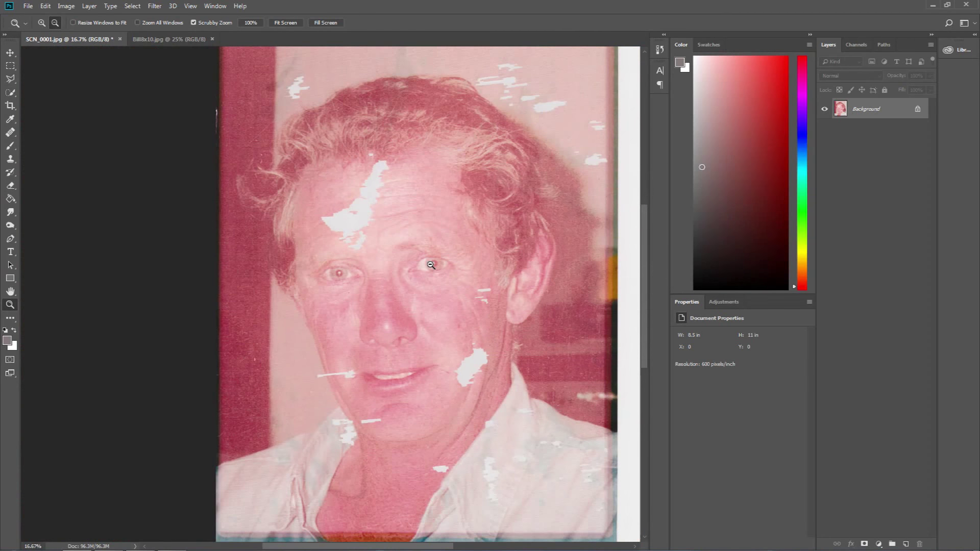
alt+click(431, 265)
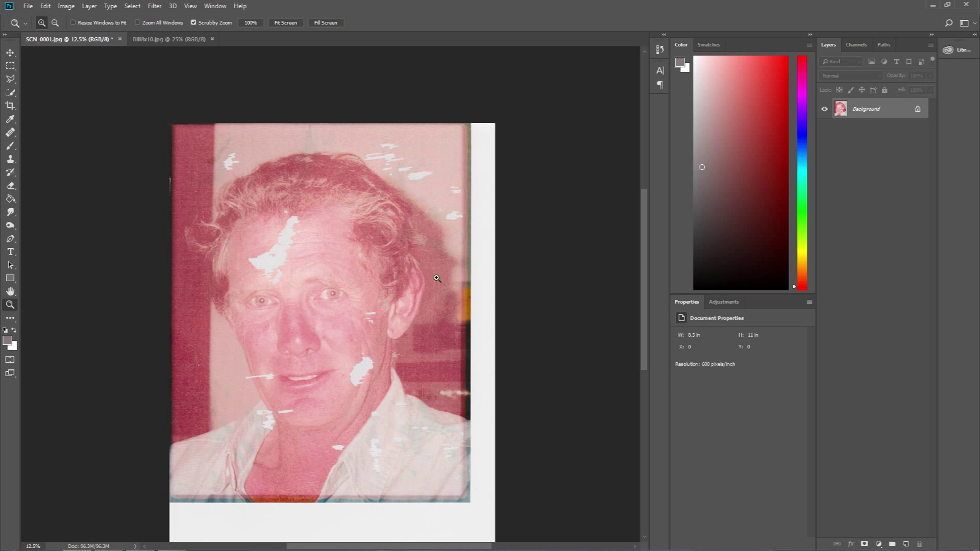
drag(338, 307, 339, 309)
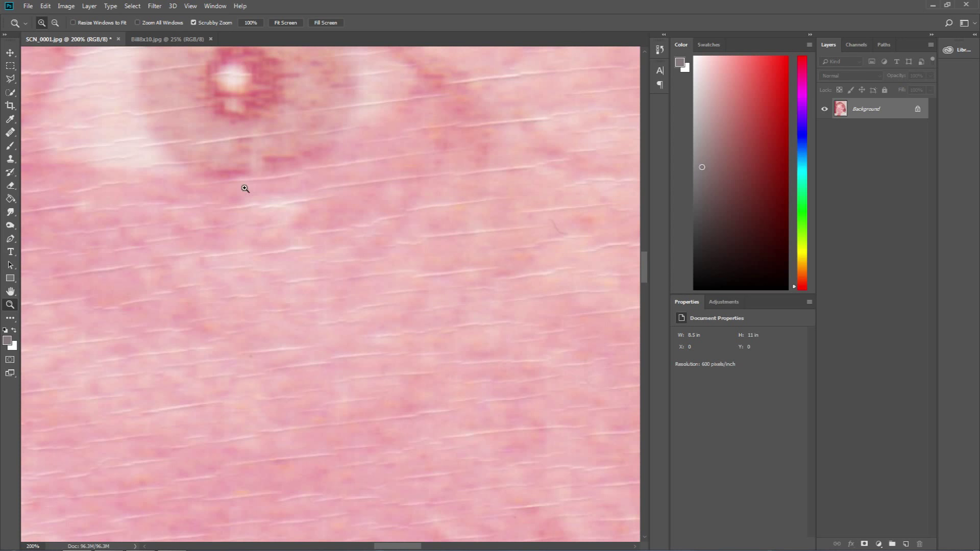
drag(278, 206, 101, 191)
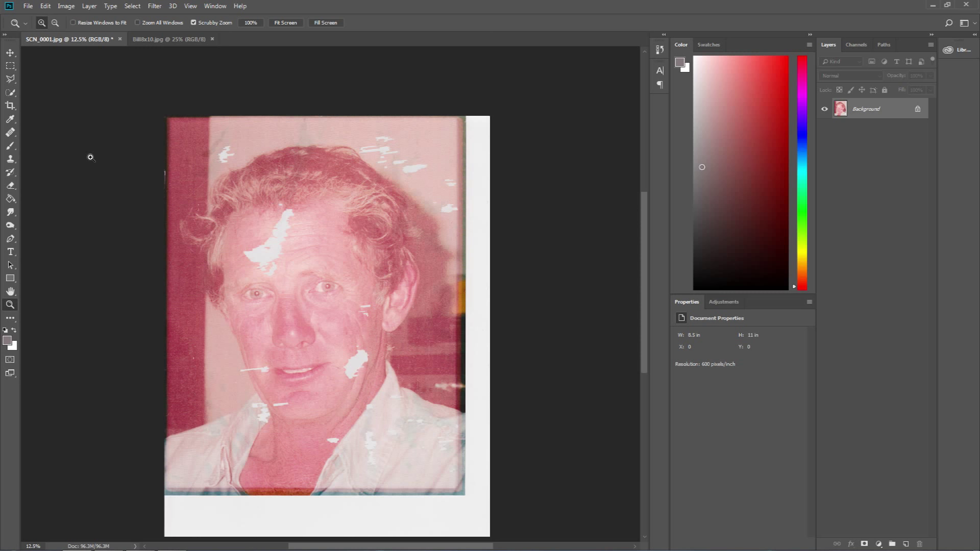
Crop the scan to the photo's edges, removing the blank white scanner margin beside and below the portrait.
click(11, 106)
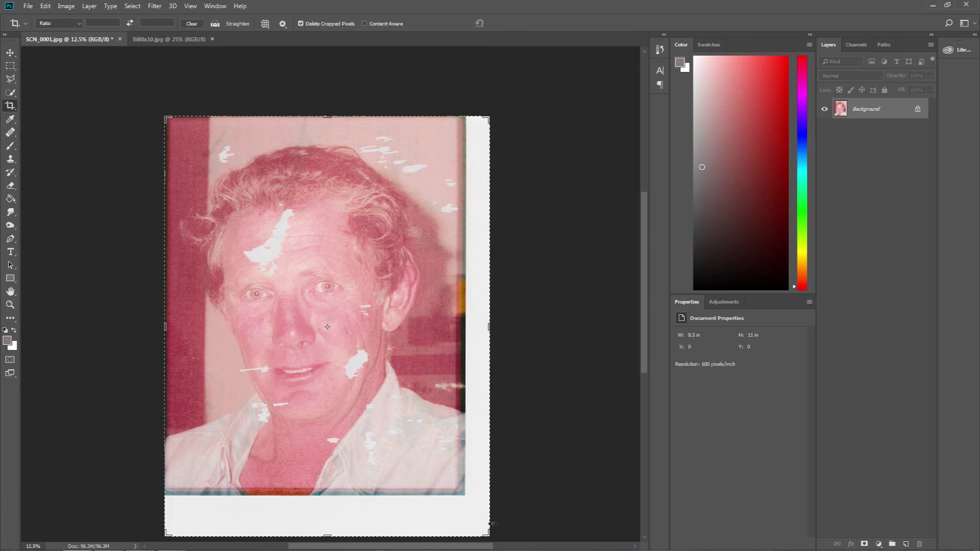
drag(487, 534, 476, 515)
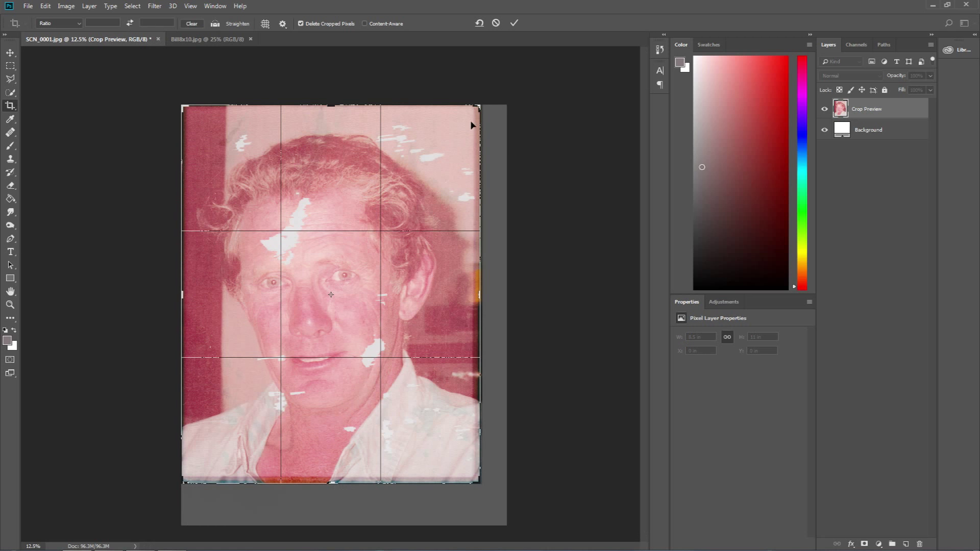
drag(182, 106, 184, 106)
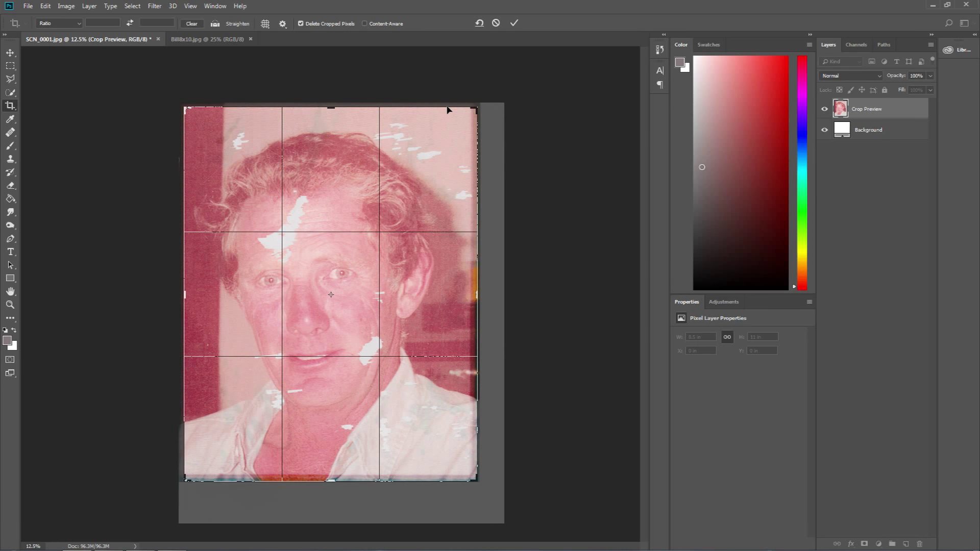
key(Return)
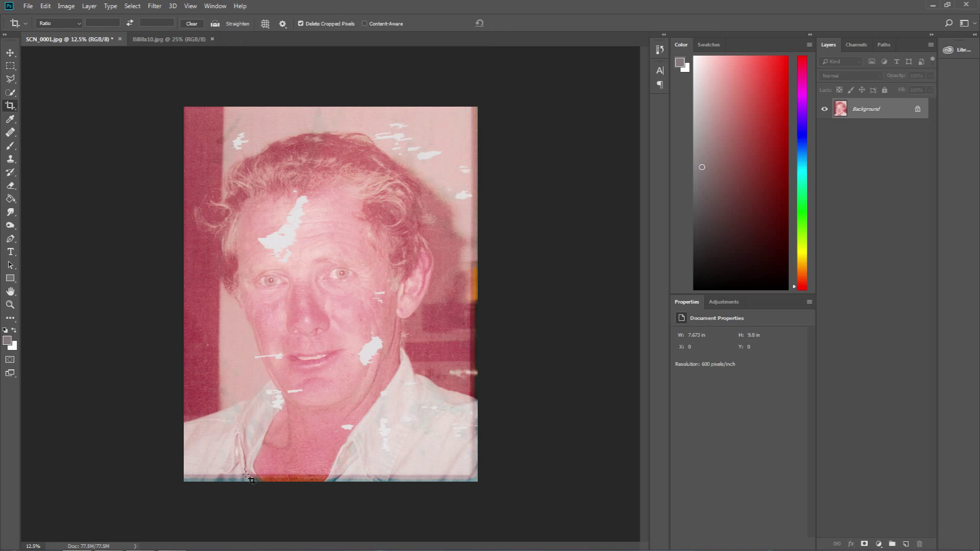
Examine the discolored lower edge, the shirt and the remaining damage across the cropped photo.
key(s)
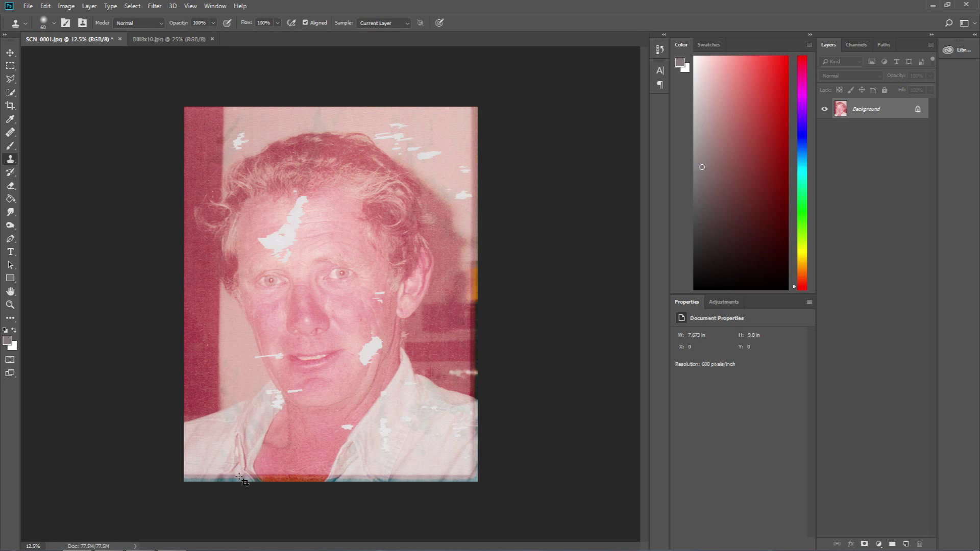
key(z)
click(240, 484)
click(241, 484)
click(241, 483)
drag(241, 499, 308, 336)
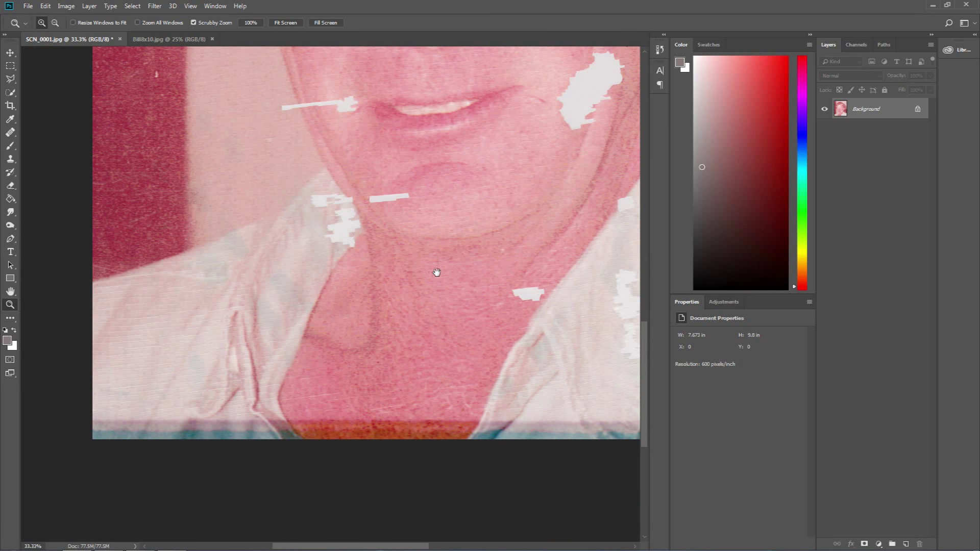
drag(437, 271, 147, 294)
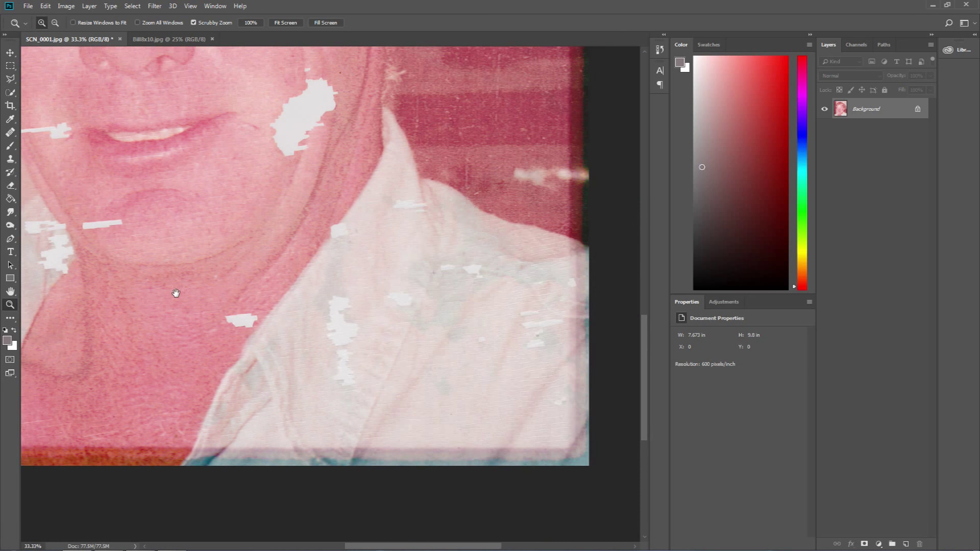
alt+click(382, 296)
alt+click(382, 297)
drag(382, 296, 558, 284)
drag(345, 234, 311, 252)
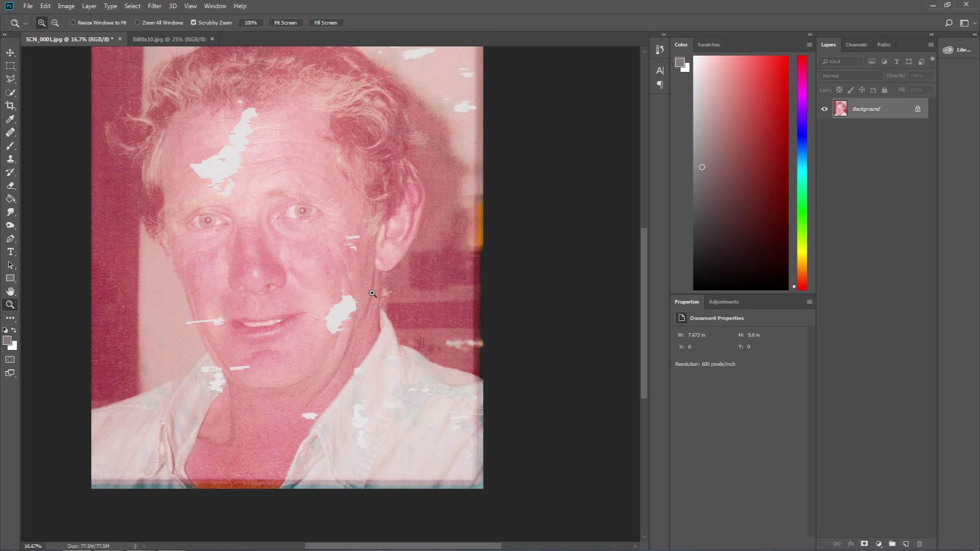
drag(303, 232, 330, 270)
alt+click(332, 254)
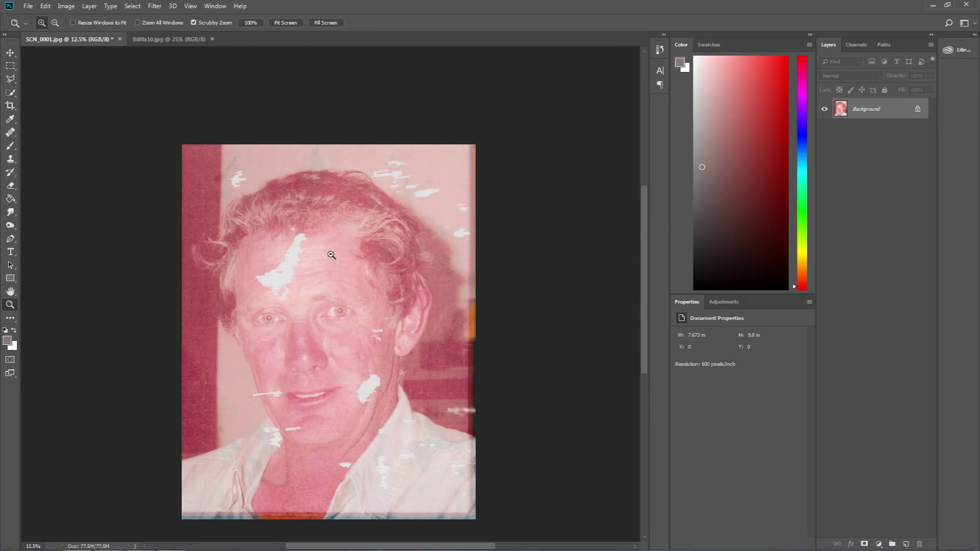
Try an Auto Color correction on the photo and undo it.
click(68, 7)
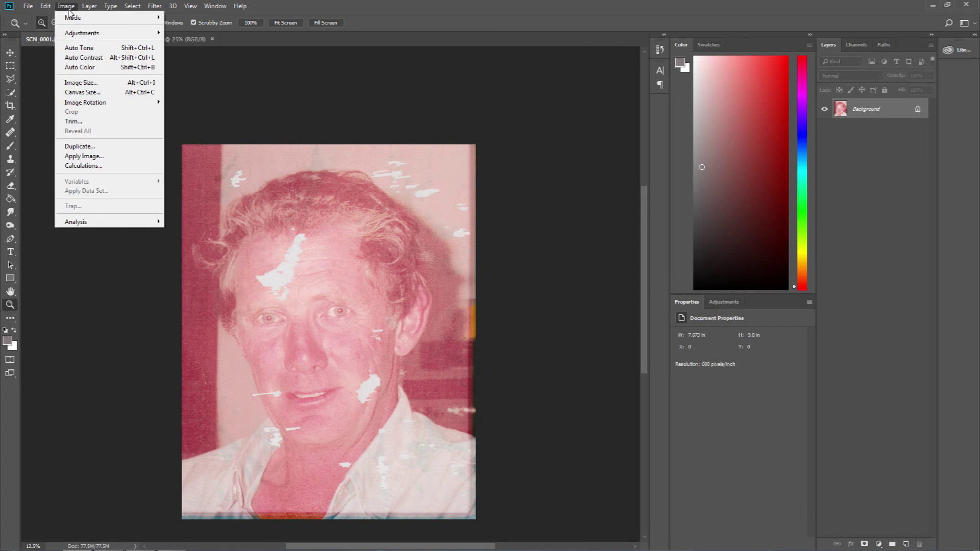
click(79, 69)
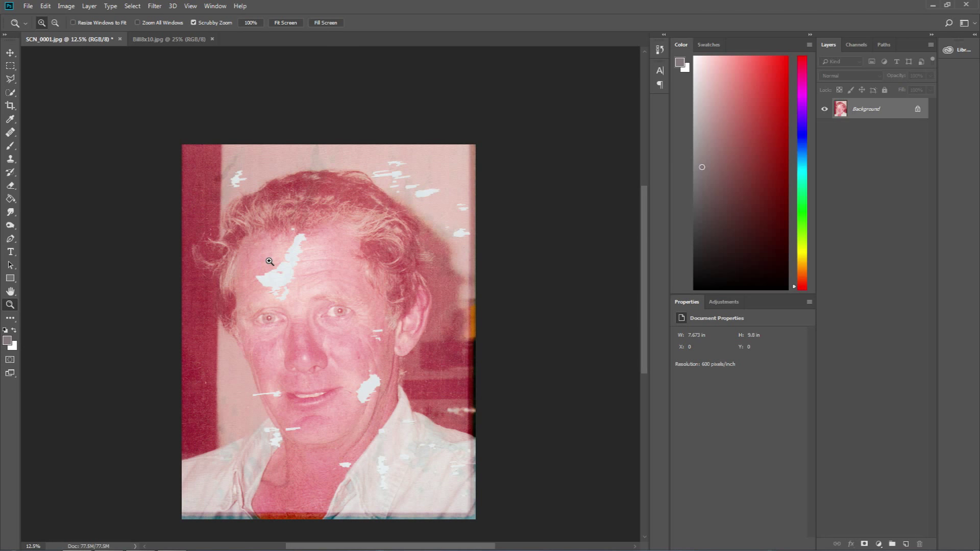
key(ctrl+z)
drag(292, 282, 324, 242)
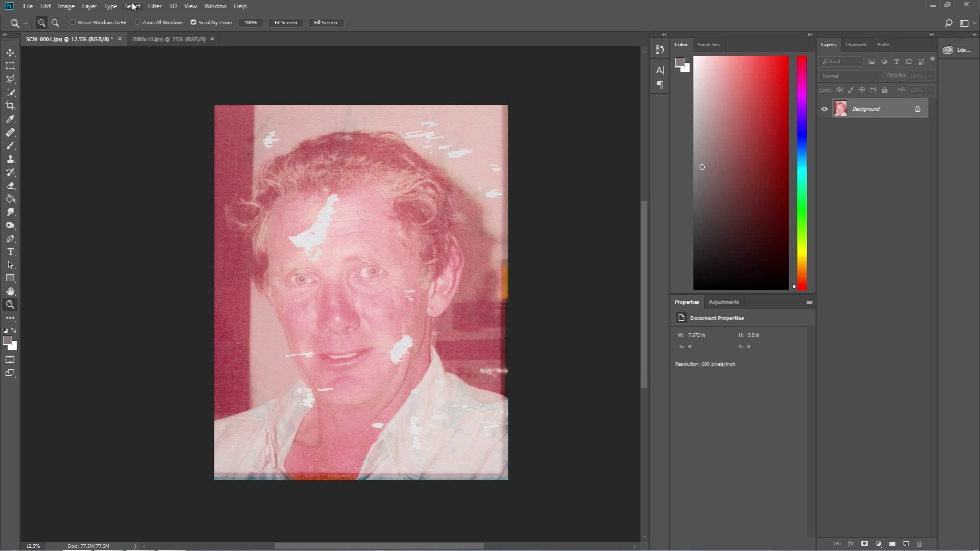
Start a Curves adjustment on the Red channel and set its black point to input 160, output 0.
click(66, 6)
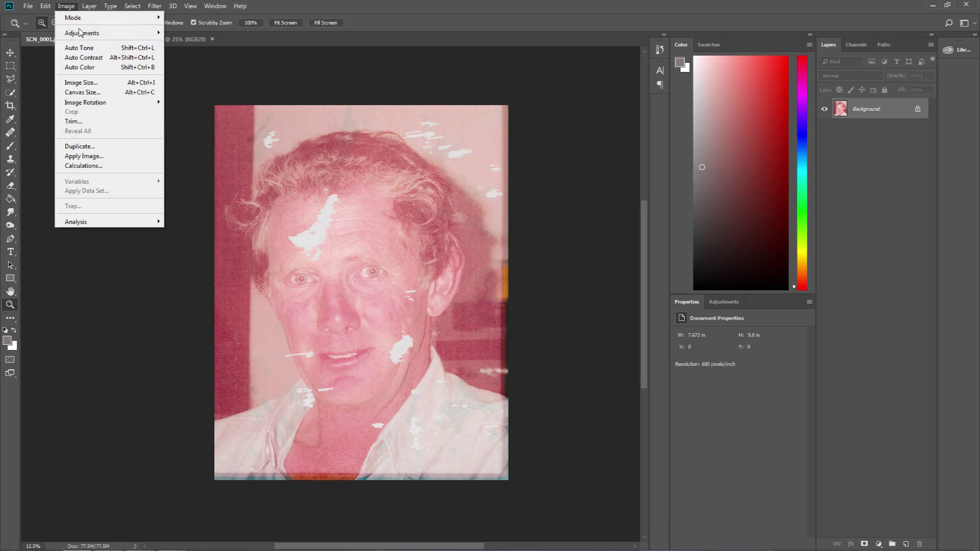
mouse_move(87, 33)
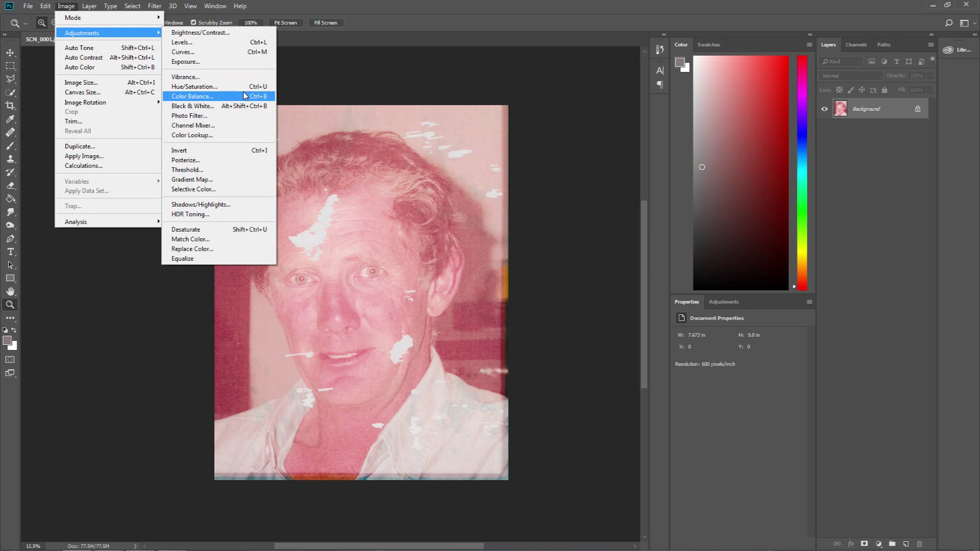
click(226, 52)
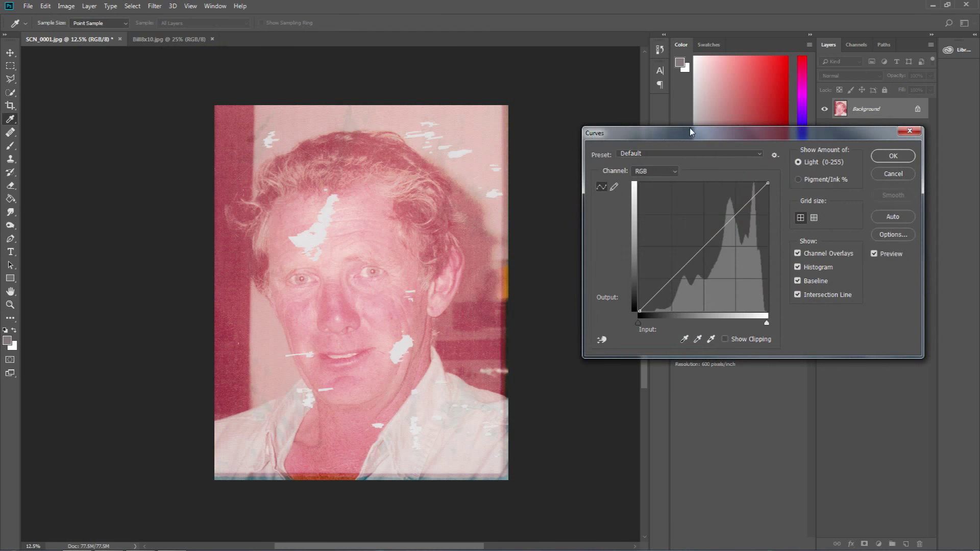
drag(689, 133, 645, 146)
click(605, 185)
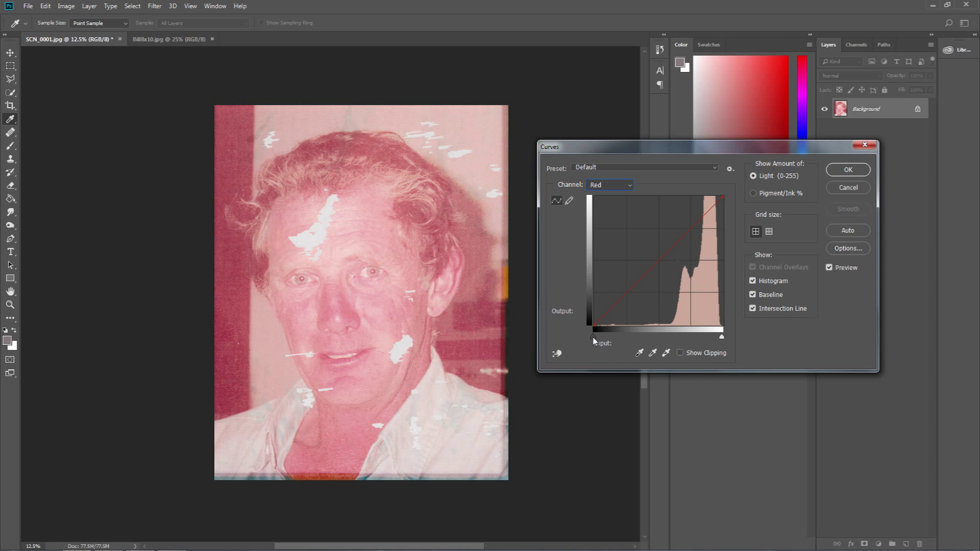
drag(593, 338, 674, 333)
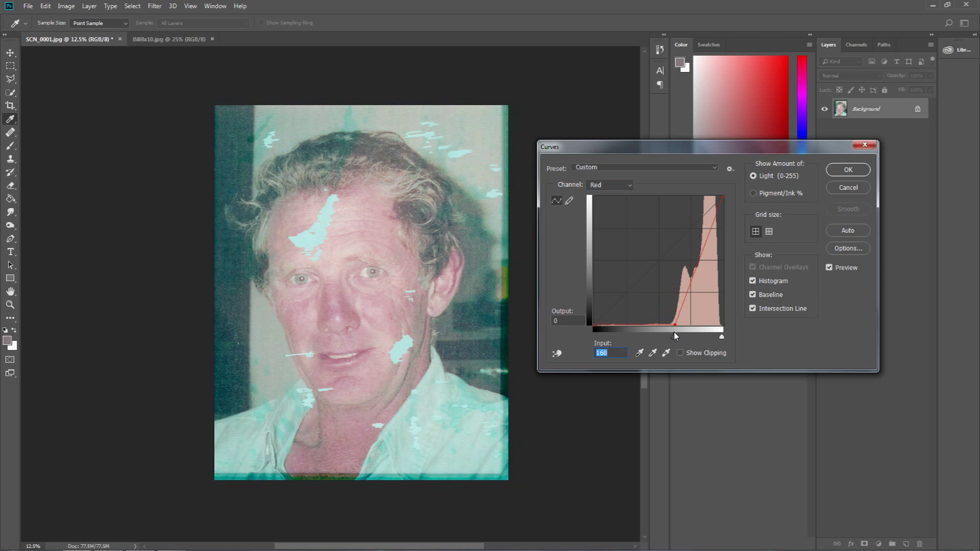
Move the red curve's white point slightly inward, raise its midtones slightly, and apply the Curves adjustment.
drag(721, 339, 718, 337)
click(693, 276)
drag(693, 276, 694, 268)
click(847, 170)
key(z)
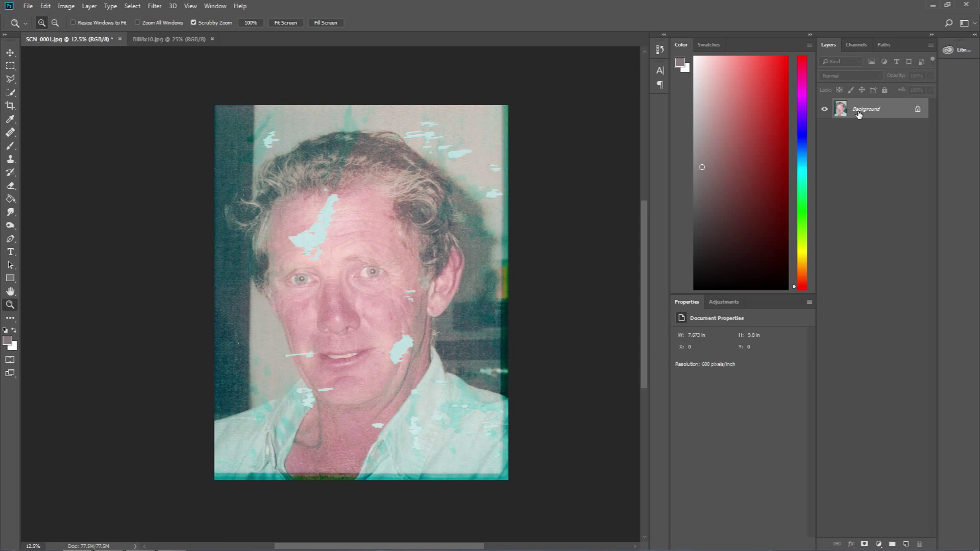
Duplicate the Background layer, compare it with the copy by hiding and showing the copy, and keep both layers visible.
key(ctrl+j)
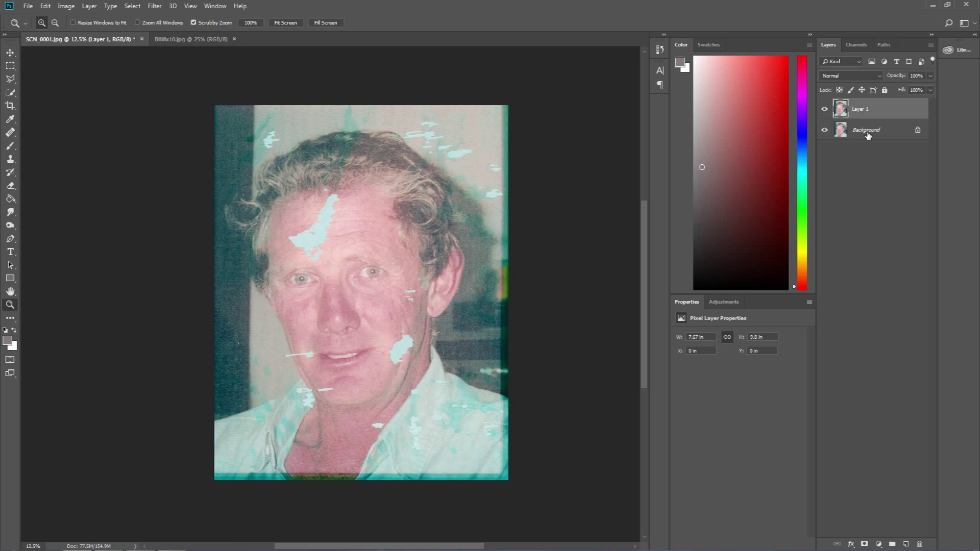
click(46, 7)
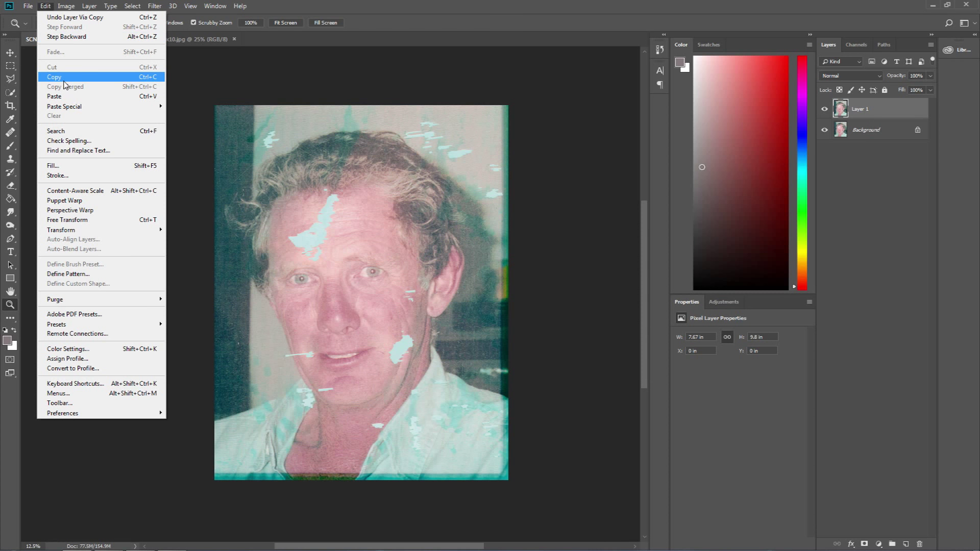
click(434, 5)
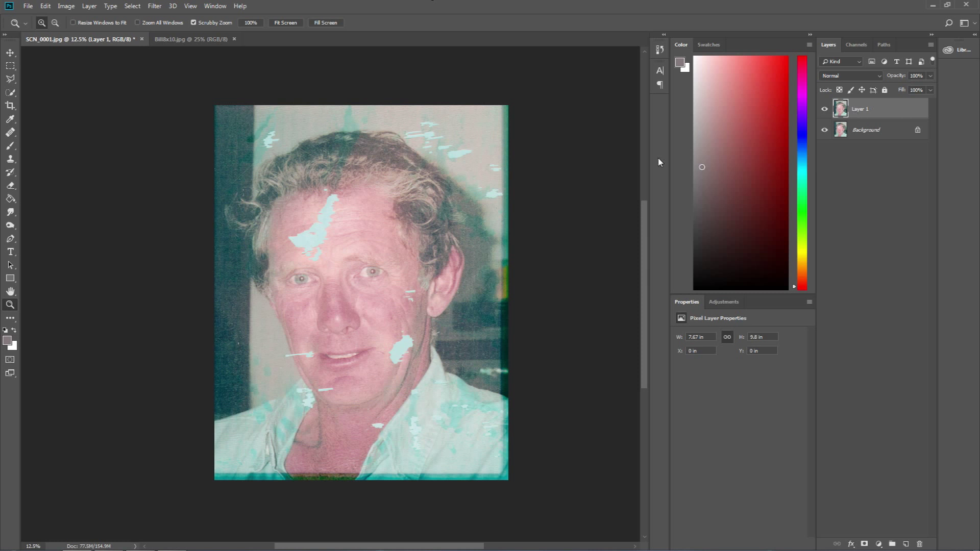
click(824, 109)
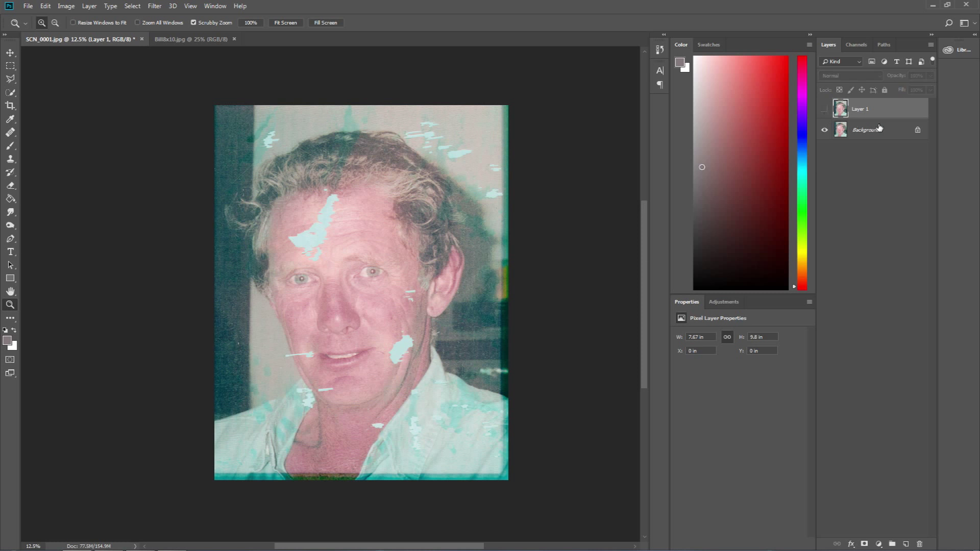
click(866, 131)
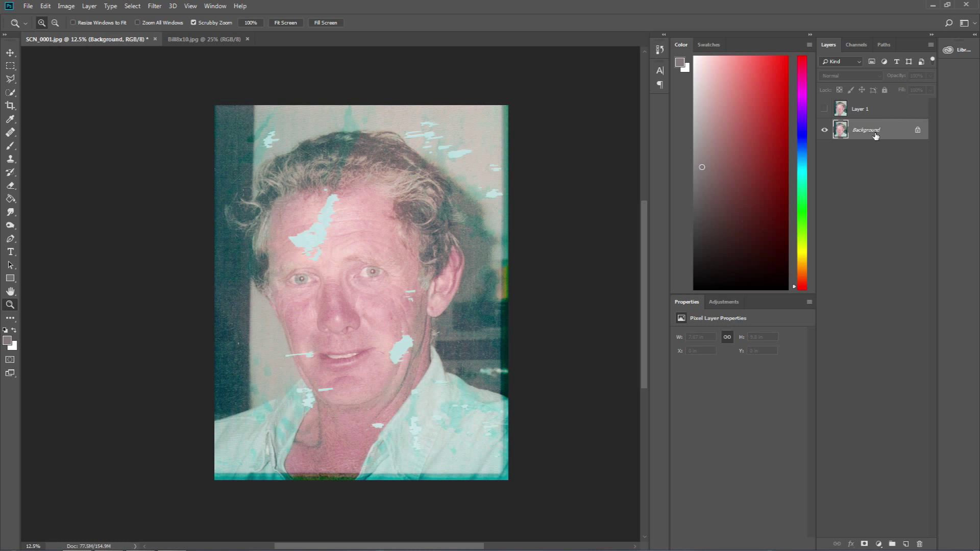
click(824, 109)
click(859, 110)
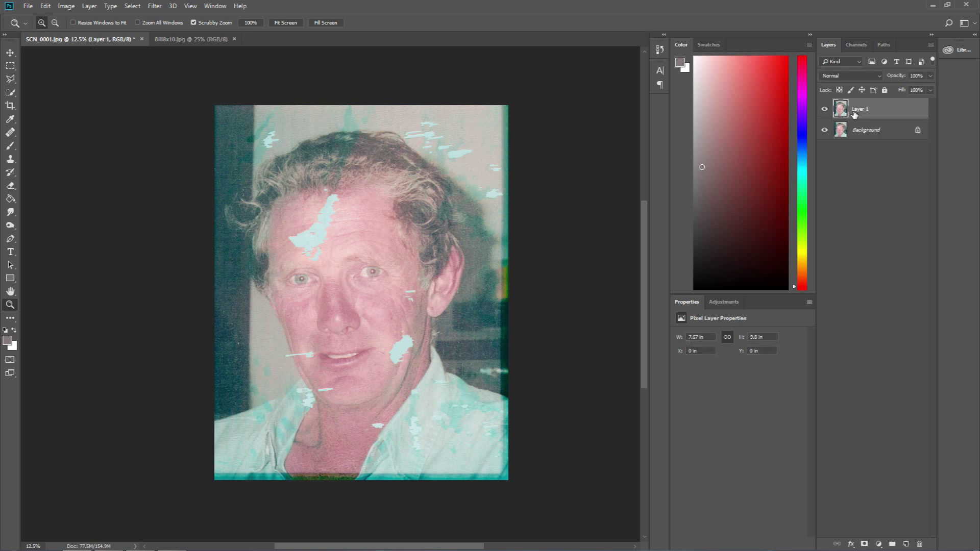
Convert the Background into a regular layer named MASTER and lock it completely.
double_click(859, 110)
double_click(863, 131)
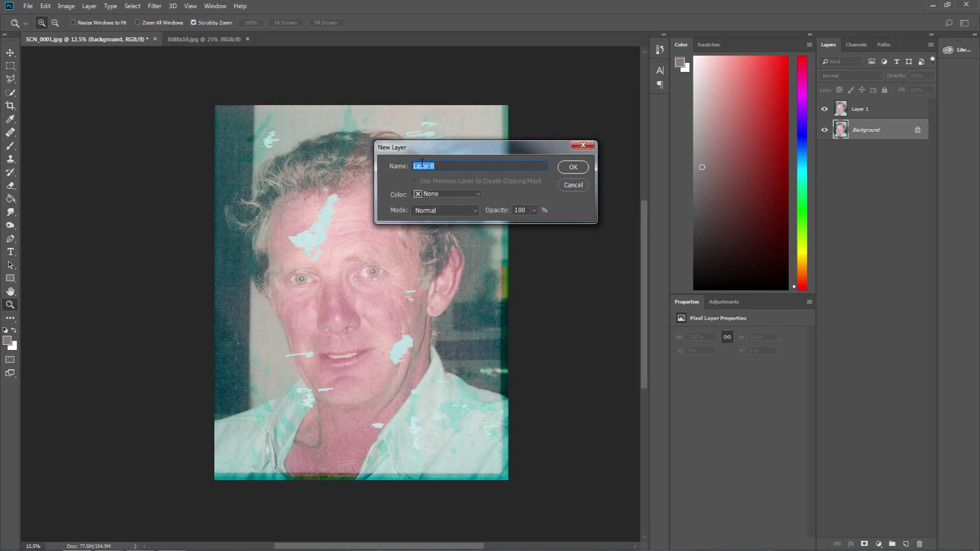
text(MASTER)
click(572, 166)
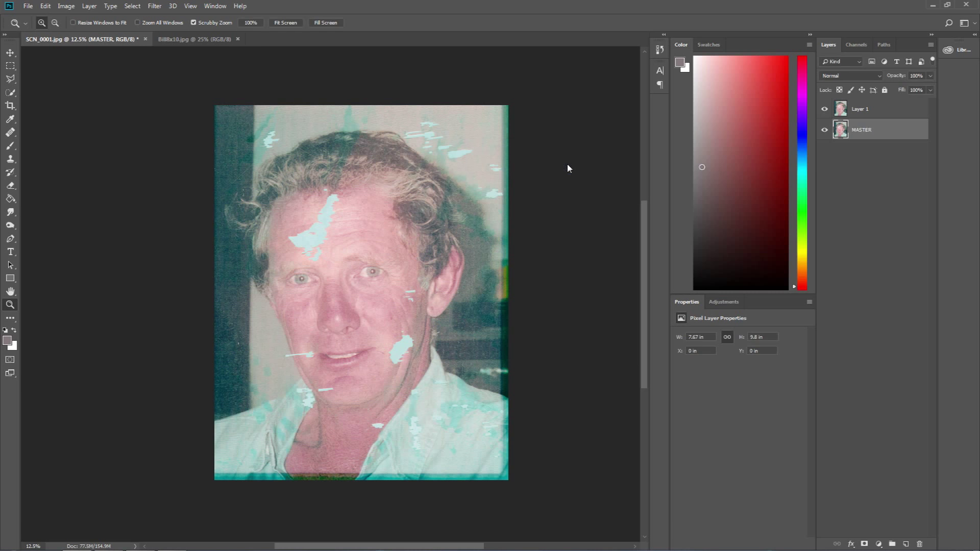
click(884, 90)
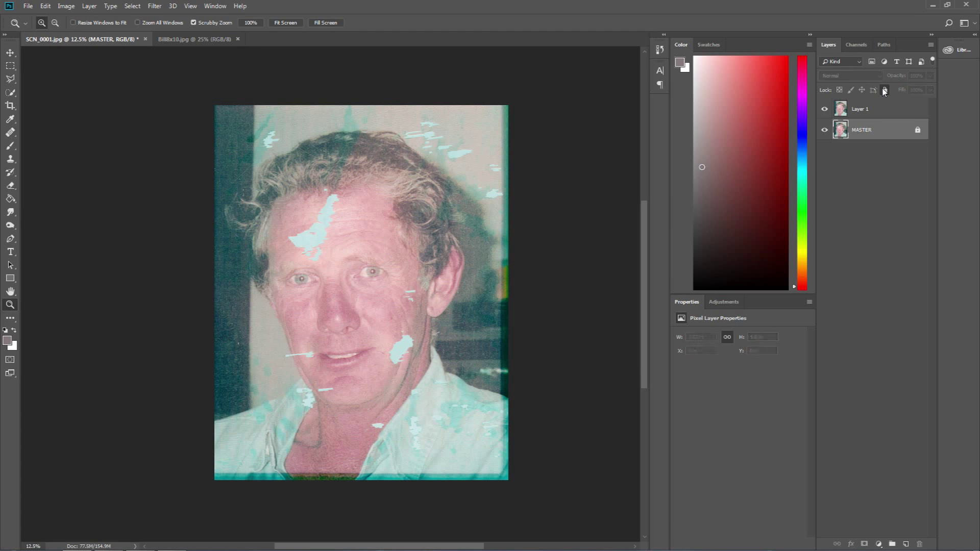
Duplicate Layer 1, name the copy Scracthes and make it the active layer.
click(861, 112)
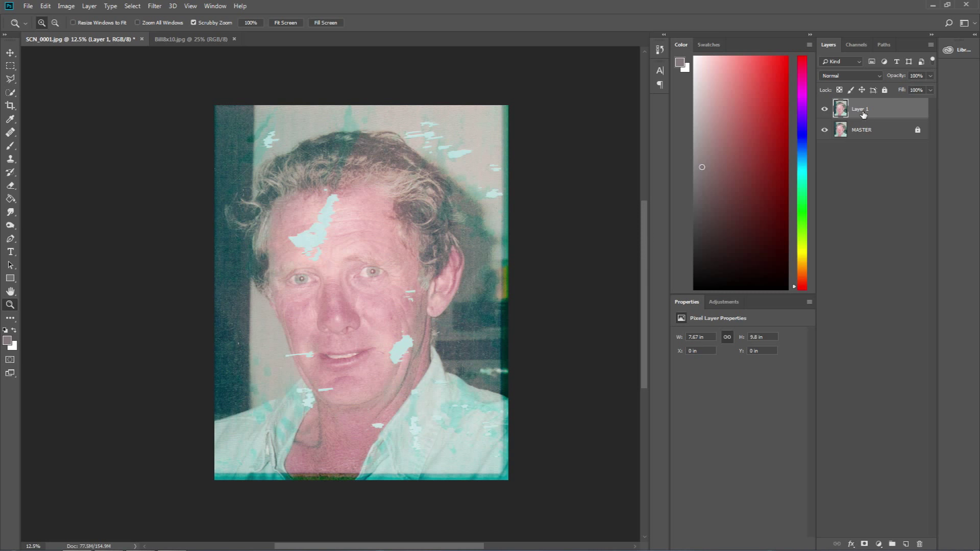
drag(363, 216, 387, 209)
drag(292, 205, 255, 155)
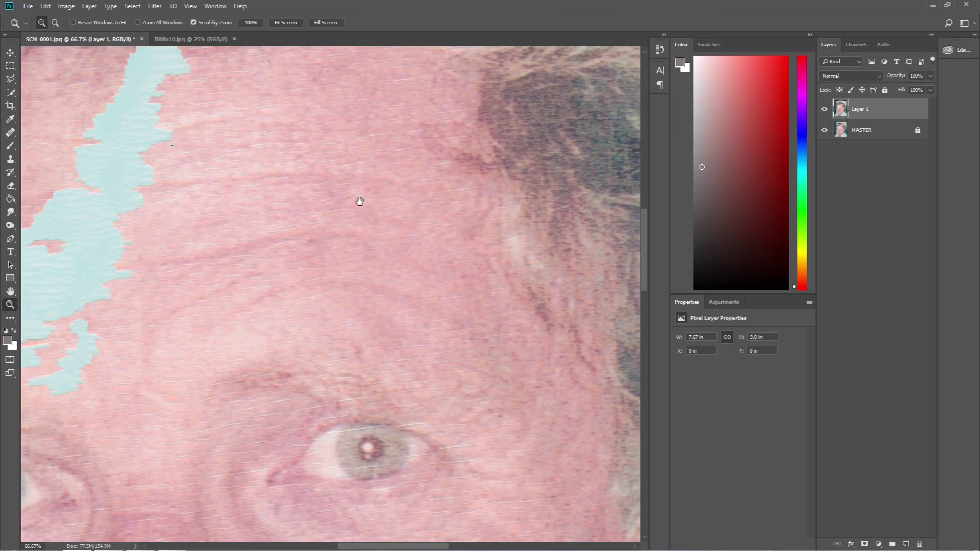
drag(312, 209, 332, 145)
drag(354, 197, 338, 183)
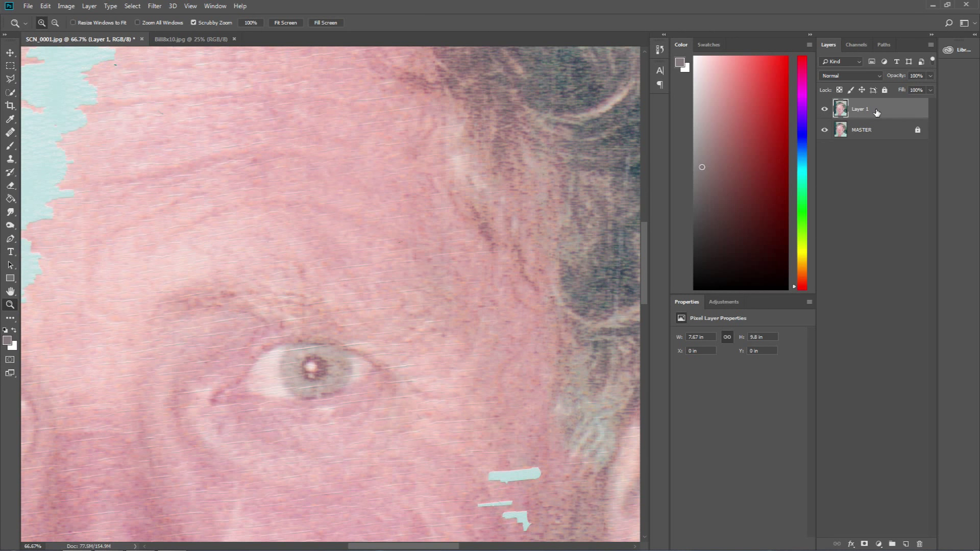
key(ctrl+j)
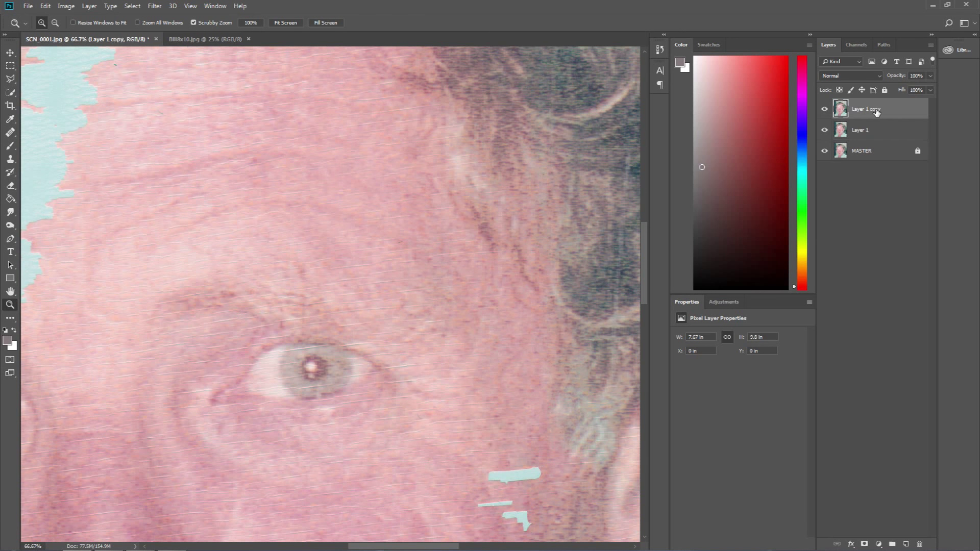
double_click(860, 108)
text(Scracthes)
click(860, 198)
click(864, 111)
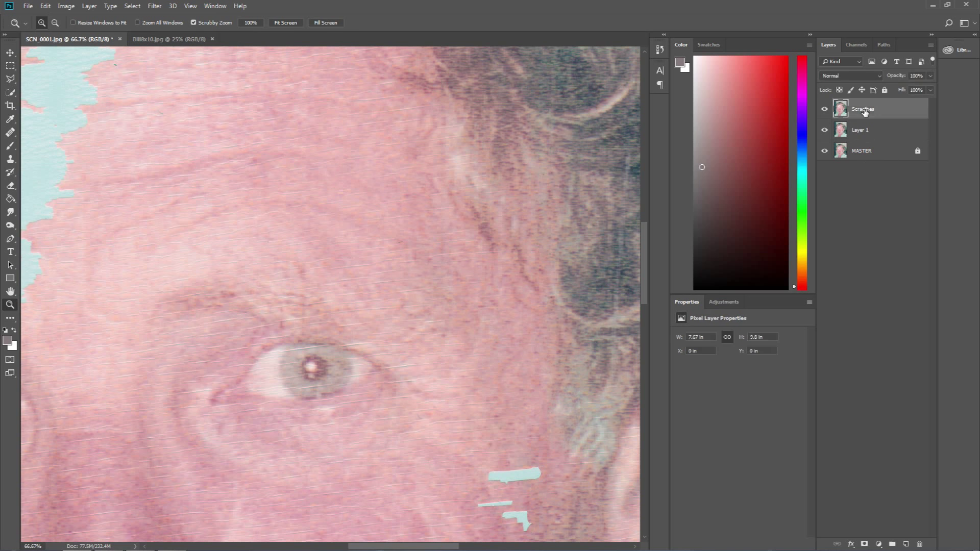
Start the Dust & Scratches filter on the Scracthes layer with a radius of 3 pixels and a threshold of 0 levels.
click(155, 7)
mouse_move(201, 151)
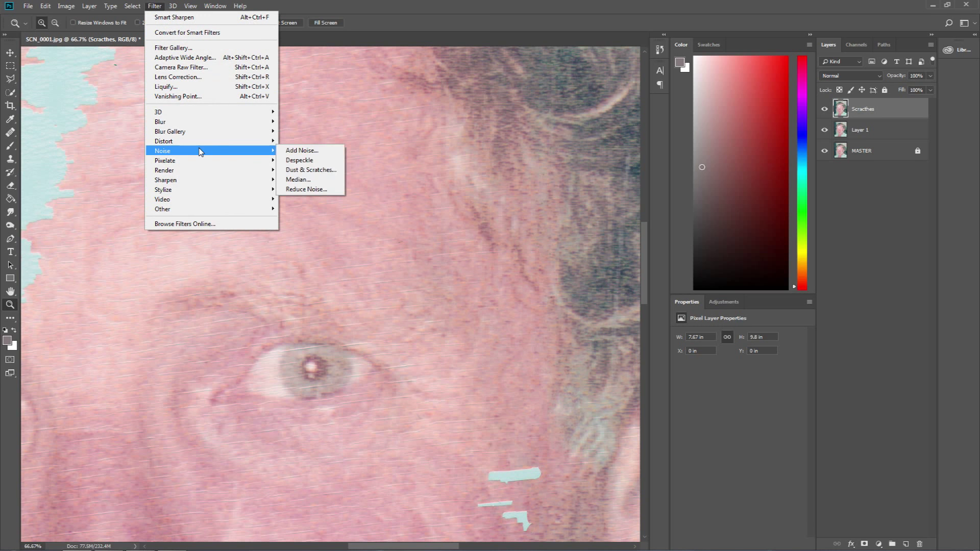
click(306, 171)
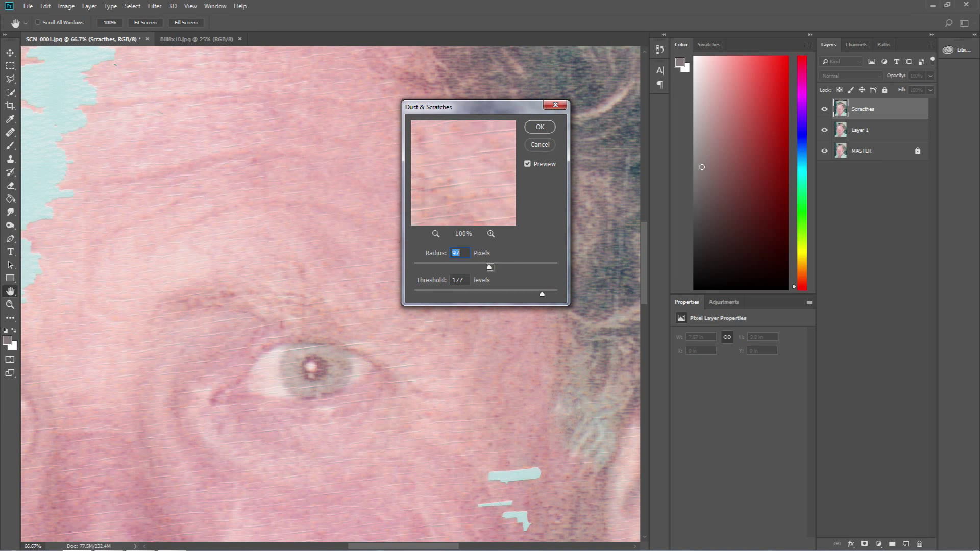
drag(489, 267, 415, 267)
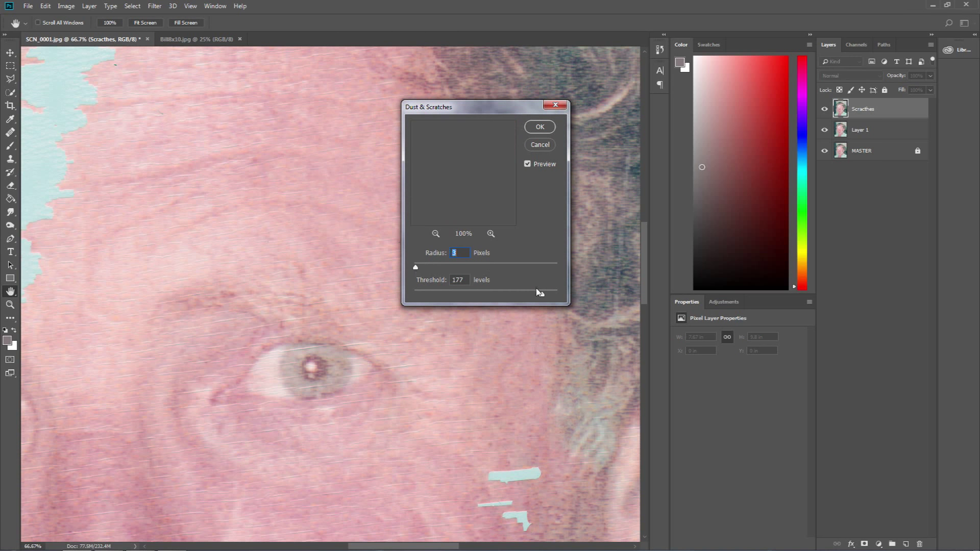
drag(542, 294, 414, 294)
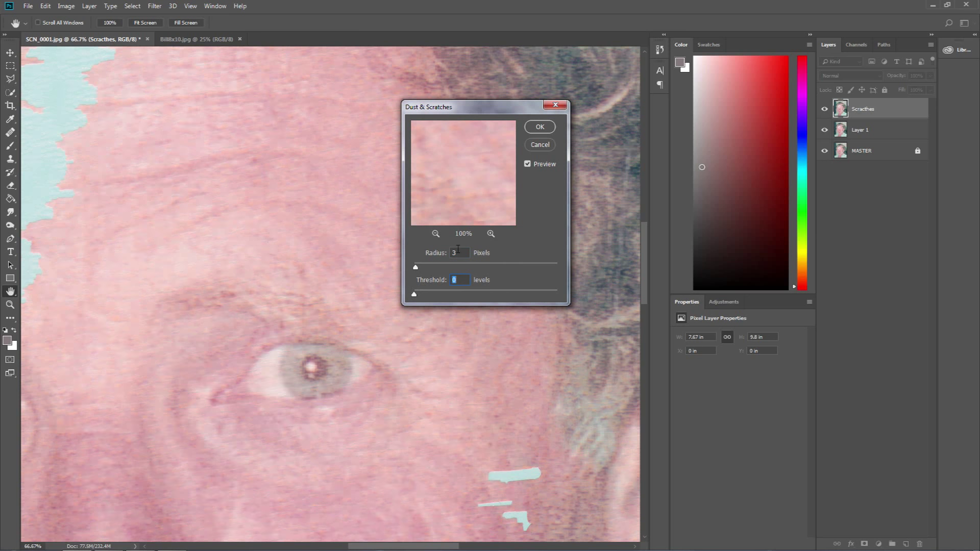
Fine-tune the Dust & Scratches radius and threshold, compare the image with and without the preview, and apply the filter.
click(409, 270)
drag(413, 296, 419, 269)
click(528, 163)
click(526, 163)
drag(418, 267, 417, 298)
click(418, 268)
click(540, 128)
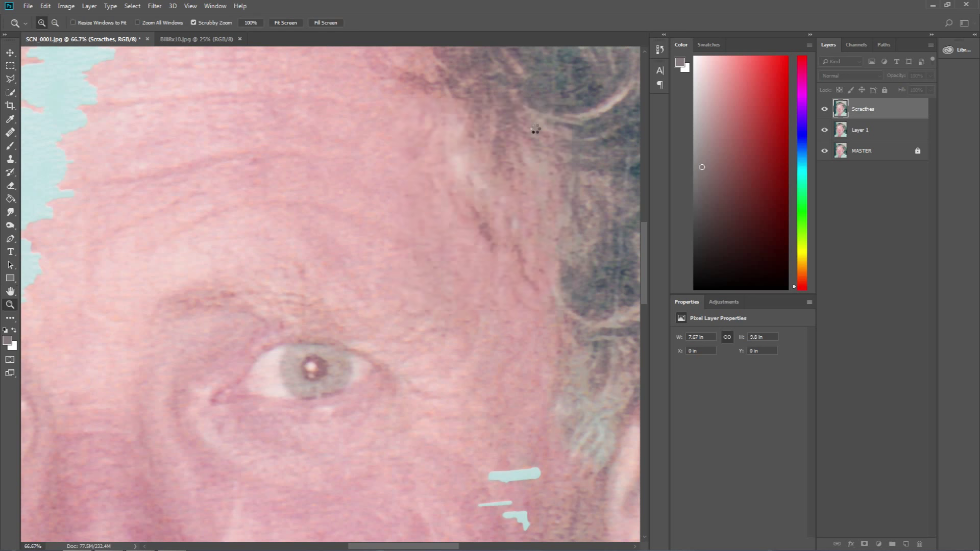
Examine the filtered face at several zoom levels to judge the scratch removal and the remaining detail.
alt+click(404, 207)
alt+click(404, 206)
alt+click(404, 206)
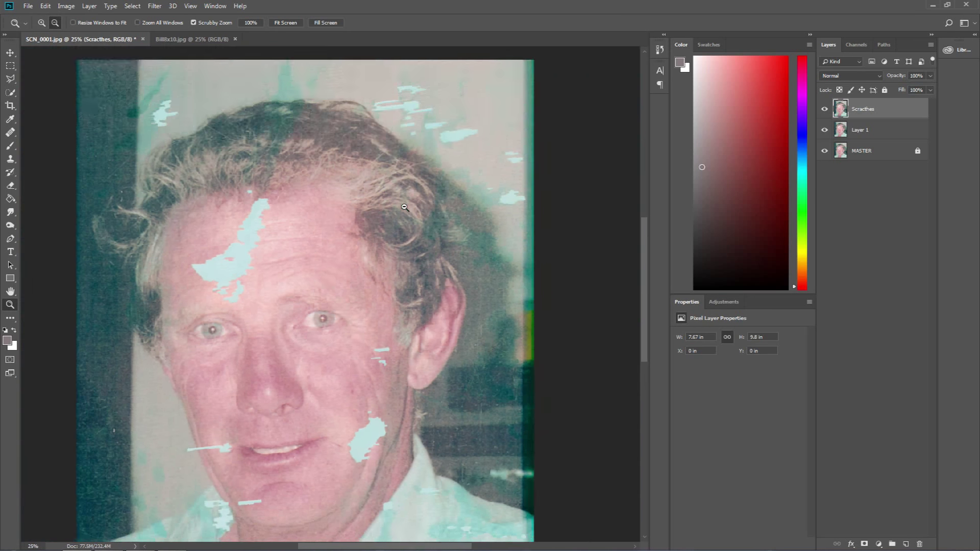
alt+click(404, 207)
drag(298, 302, 354, 213)
click(353, 213)
click(353, 213)
click(353, 213)
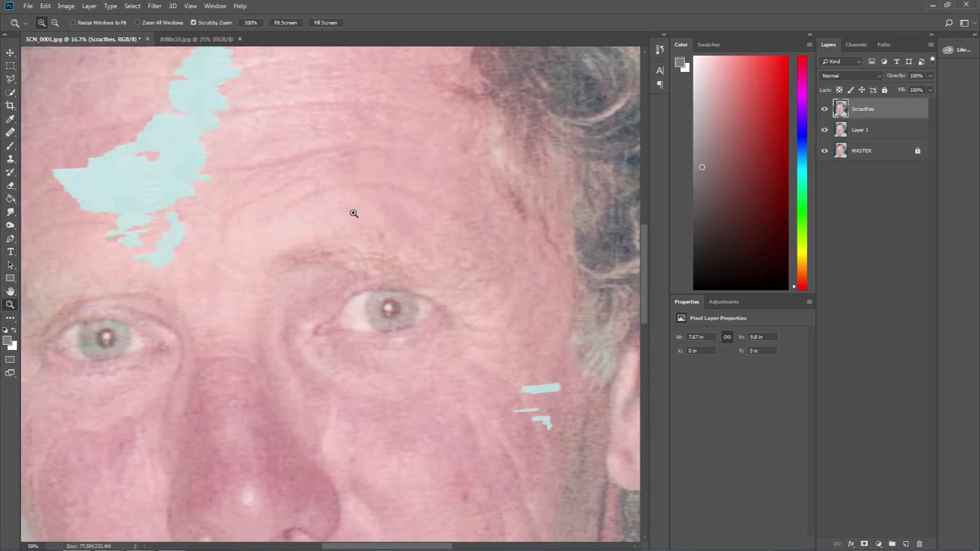
click(353, 213)
click(353, 213)
alt+click(353, 213)
alt+click(353, 213)
alt+click(353, 213)
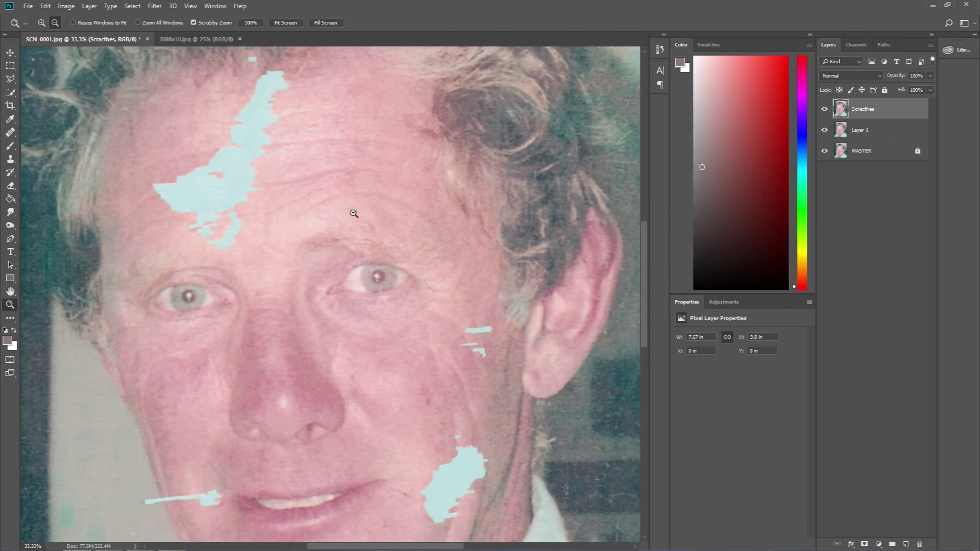
alt+click(353, 213)
alt+click(350, 214)
drag(328, 245, 350, 203)
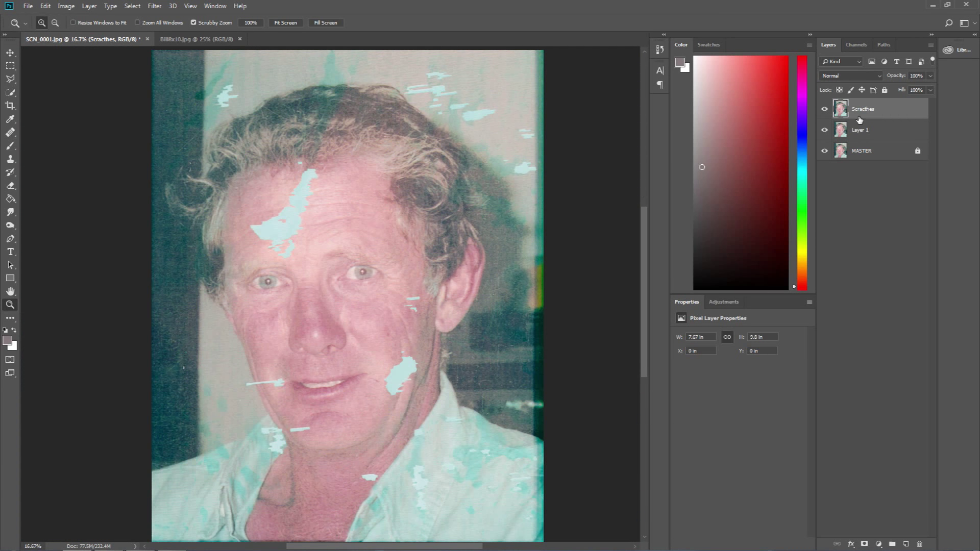
Compare the photo before and after scratch removal by repeatedly hiding and showing the Scracthes layer.
click(824, 109)
click(824, 109)
click(824, 109)
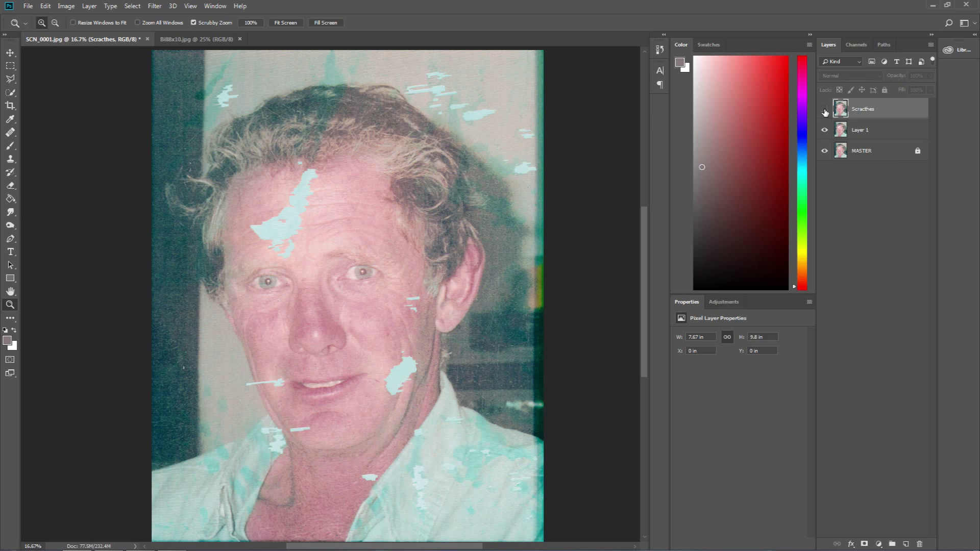
click(824, 109)
click(824, 109)
click(824, 109)
click(824, 110)
click(824, 110)
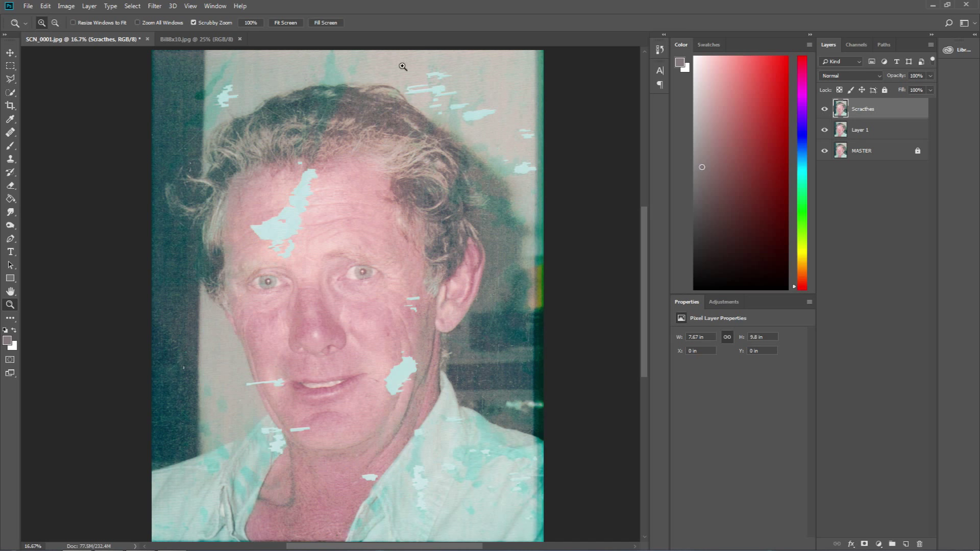
Start a Smart Sharpen filter on the Scracthes layer and frame the eye in its preview at 50% zoom.
click(154, 6)
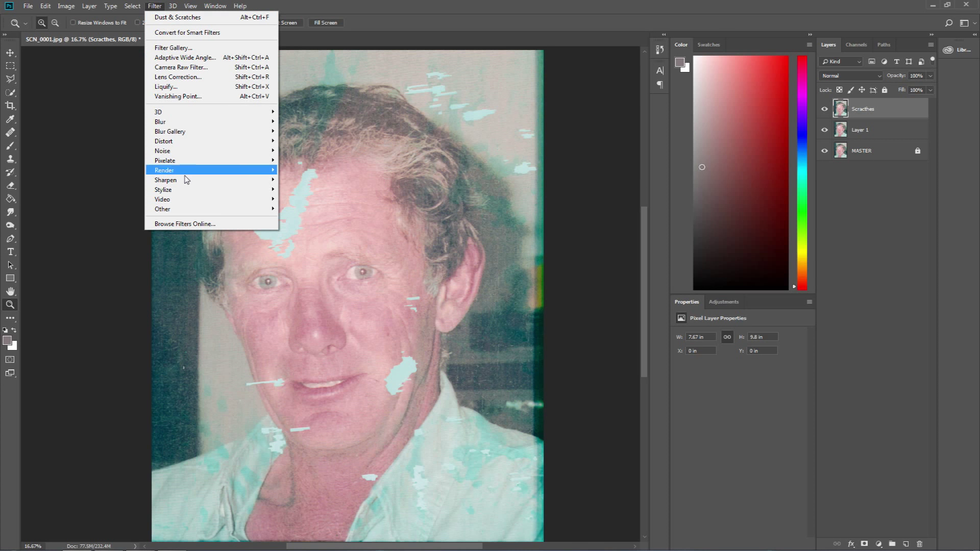
mouse_move(192, 179)
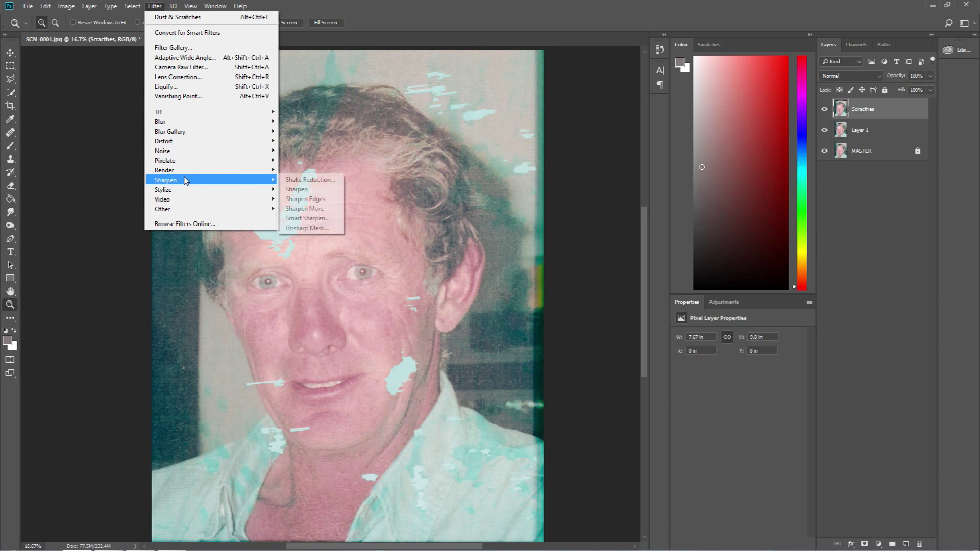
click(309, 219)
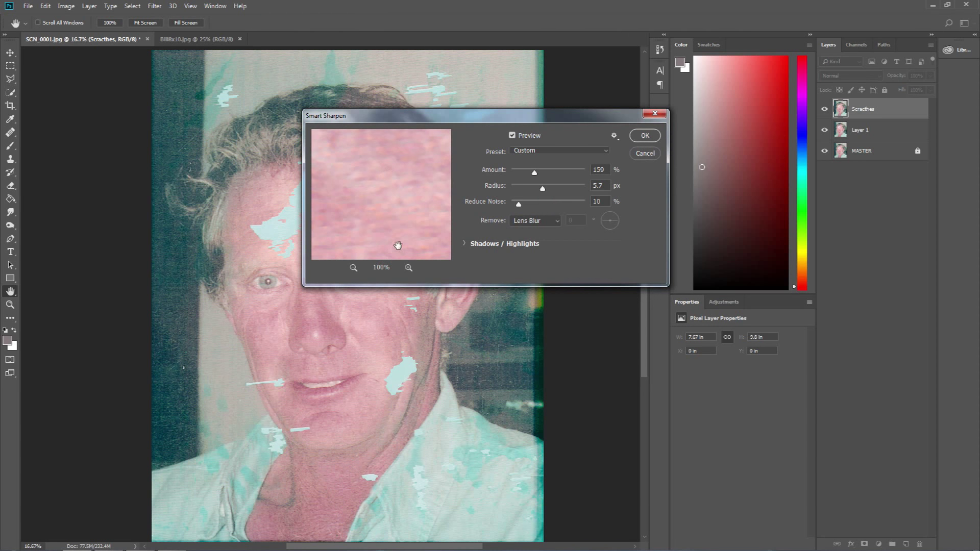
click(354, 268)
drag(417, 154, 407, 181)
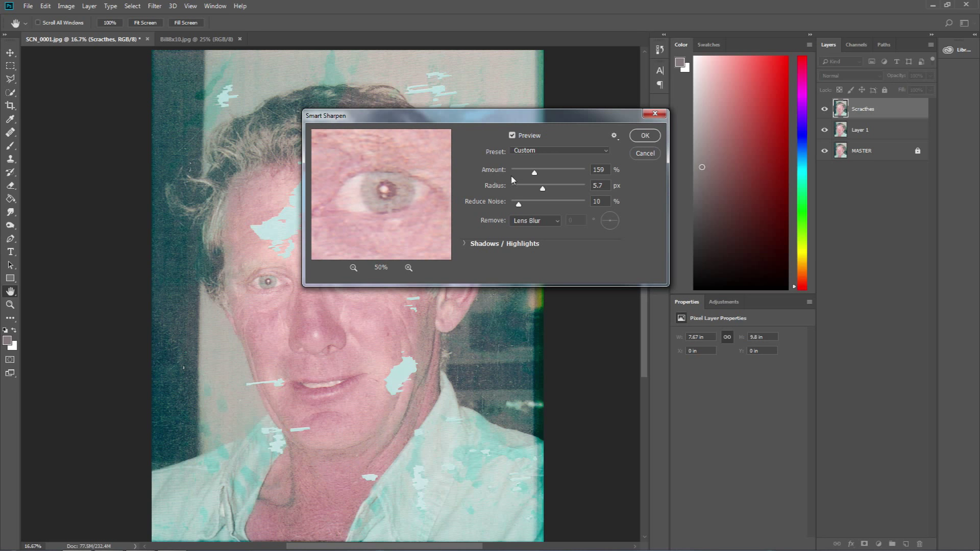
drag(403, 162, 389, 179)
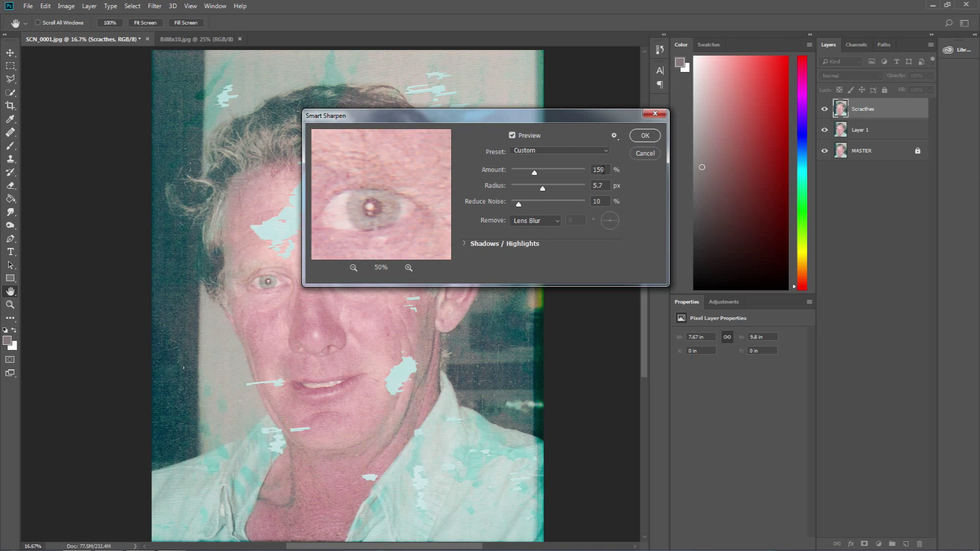
Try Smart Sharpen with an amount of 79%, a radius of 0.9 px and noise reduction of 14%.
mouse_move(535, 175)
mouse_down()
mouse_move(545, 176)
mouse_move(526, 174)
mouse_move(534, 175)
mouse_move(526, 185)
mouse_up()
drag(528, 191, 536, 192)
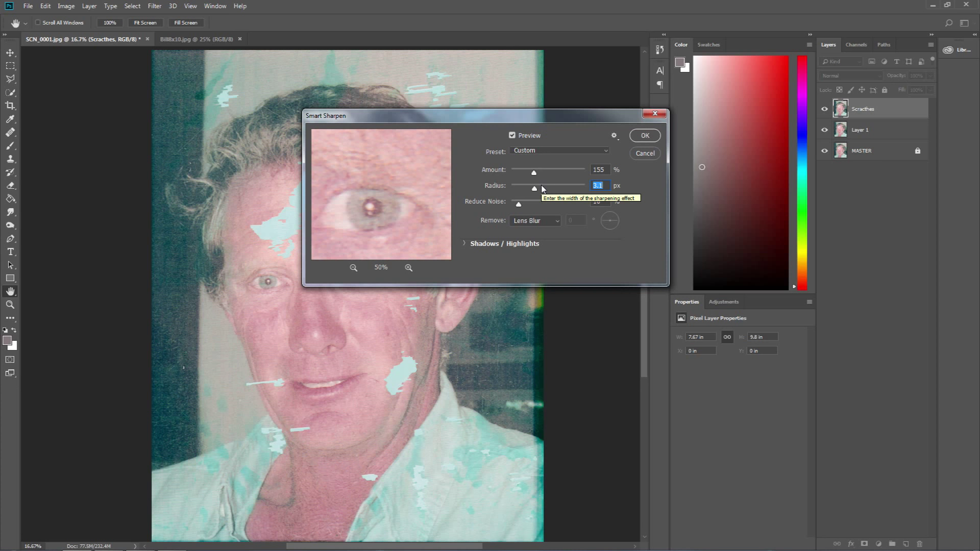
drag(533, 173, 509, 209)
drag(520, 176, 521, 205)
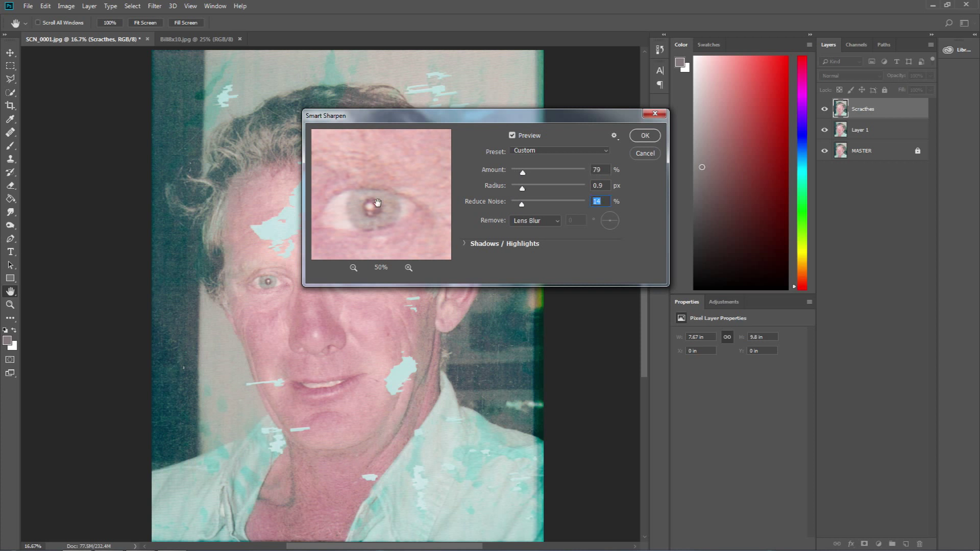
Apply Smart Sharpen with an amount of 234%, a radius of 3.5 px and noise reduction of 0%, and inspect the eyes.
mouse_move(527, 173)
mouse_down()
mouse_move(523, 206)
mouse_move(533, 207)
mouse_move(507, 209)
mouse_move(533, 189)
mouse_up()
drag(534, 191, 546, 175)
mouse_move(413, 199)
mouse_down()
mouse_move(410, 215)
mouse_move(404, 182)
mouse_move(416, 202)
mouse_up()
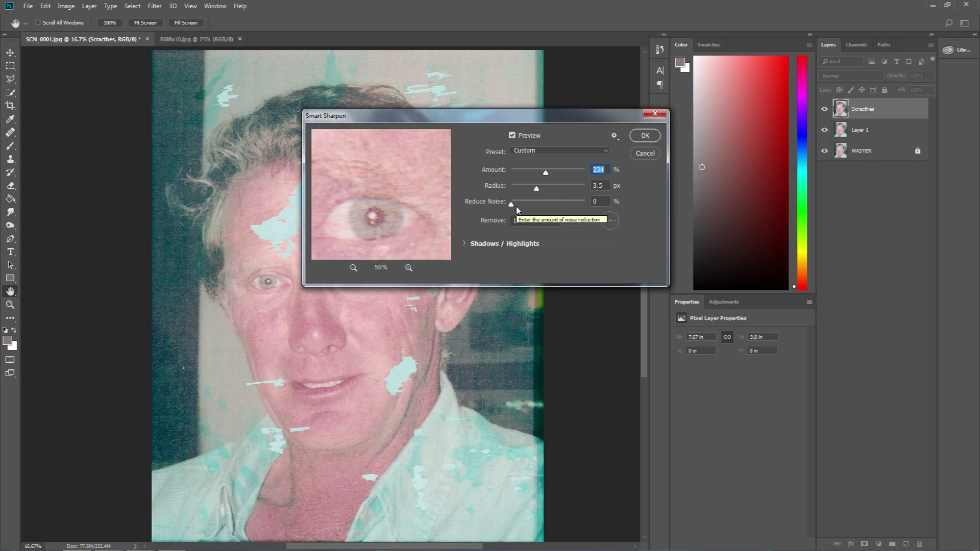
click(644, 136)
key(z)
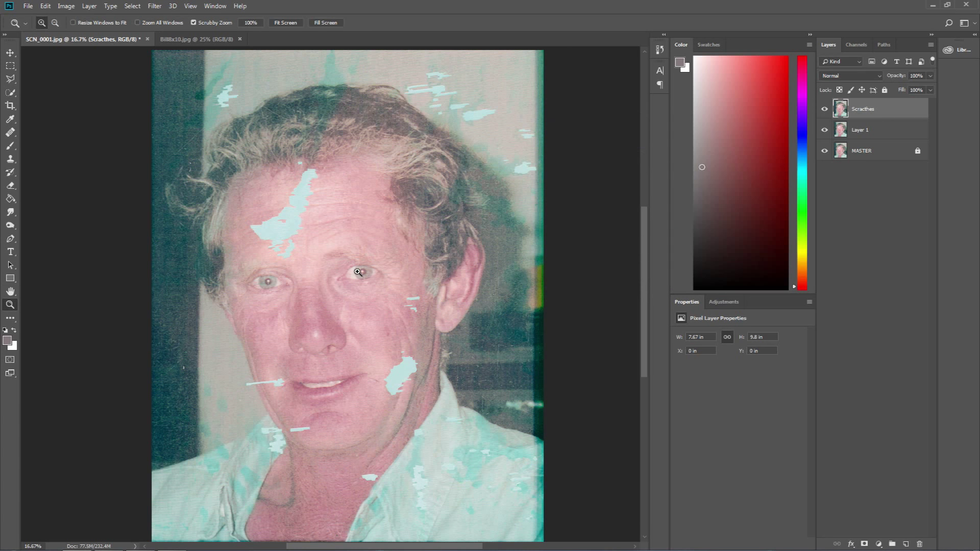
drag(358, 272, 358, 272)
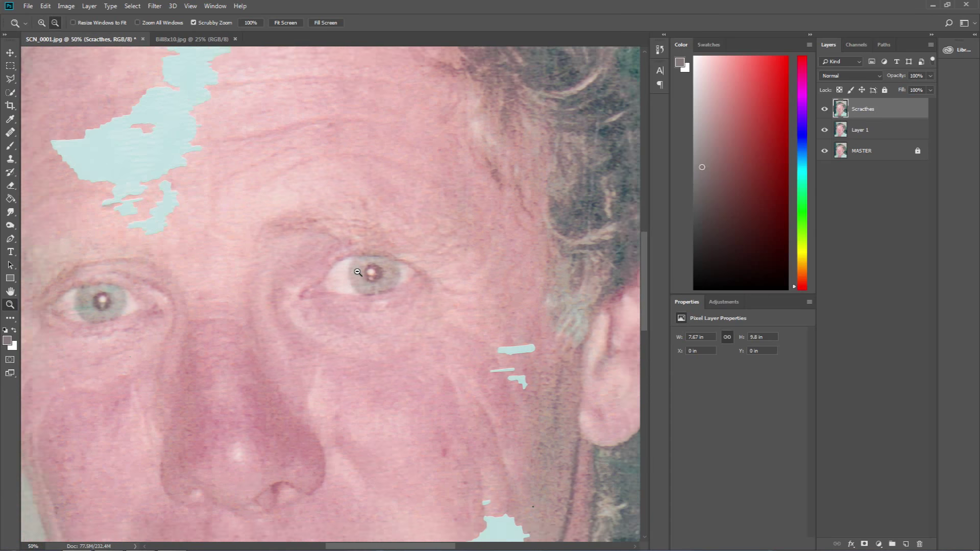
Compare the whole face before and after sharpening by repeatedly hiding and showing the Scracthes layer.
alt+click(358, 272)
click(826, 109)
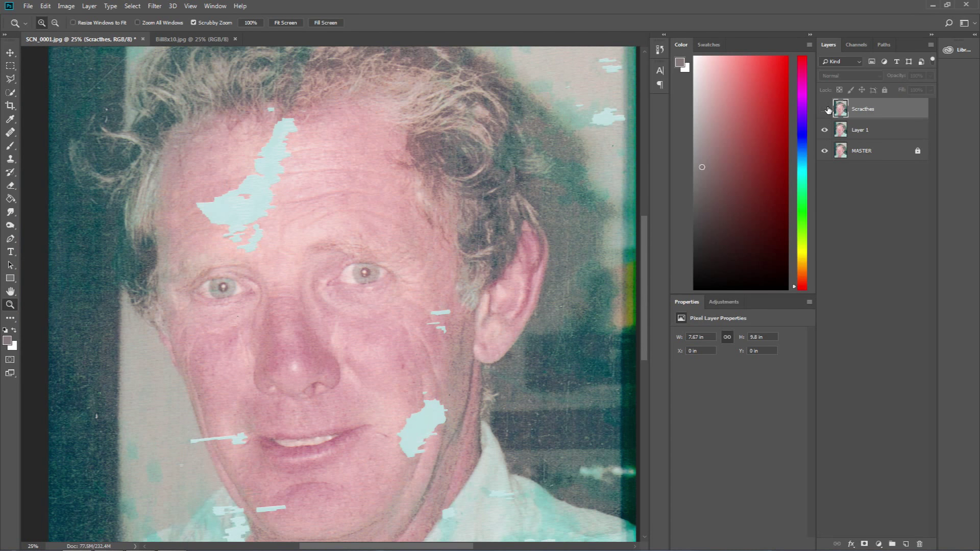
click(826, 109)
click(826, 109)
click(826, 109)
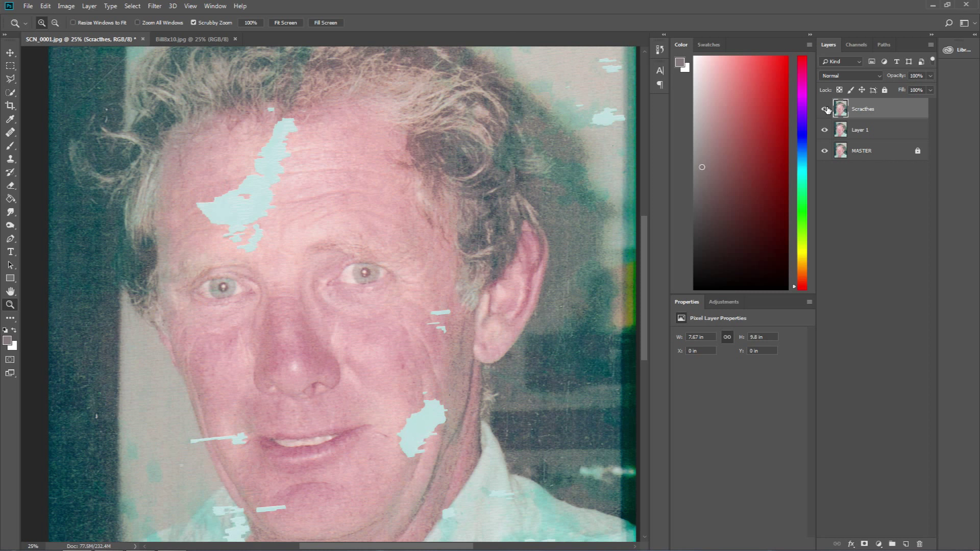
click(826, 110)
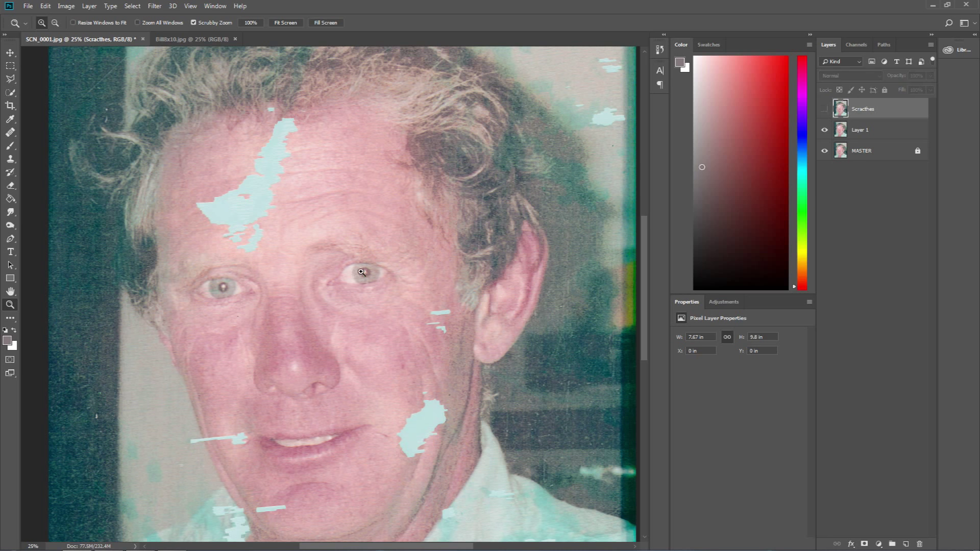
click(825, 109)
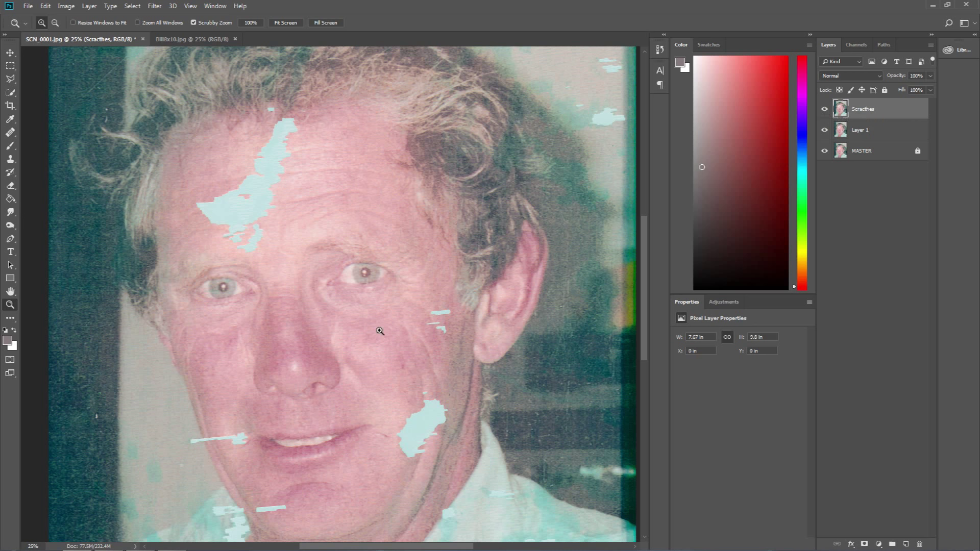
Inspect the portrait's hair, face and background, and compare it with the restored version in Bill8x10.jpg.
drag(379, 329, 348, 264)
drag(319, 214, 285, 301)
drag(263, 212, 381, 293)
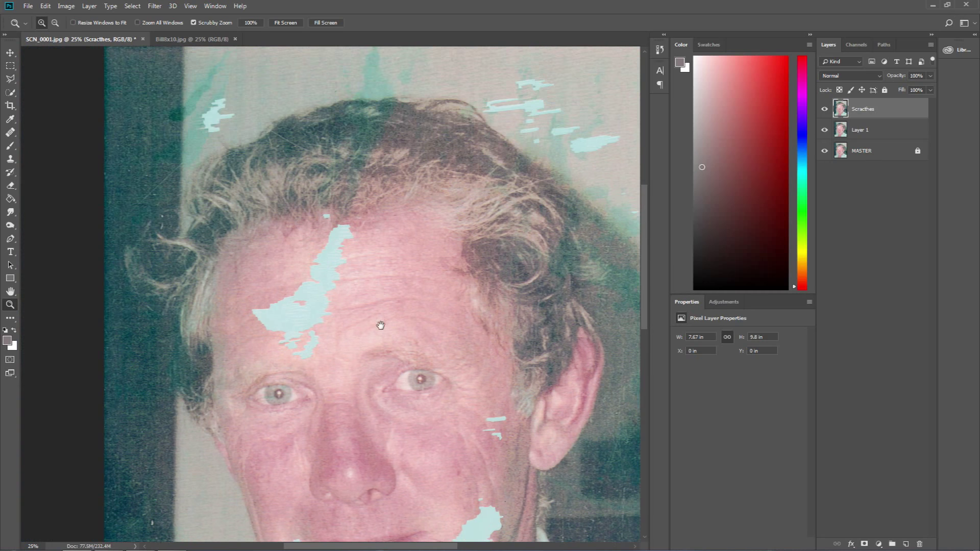
drag(381, 326, 369, 234)
drag(484, 333, 347, 298)
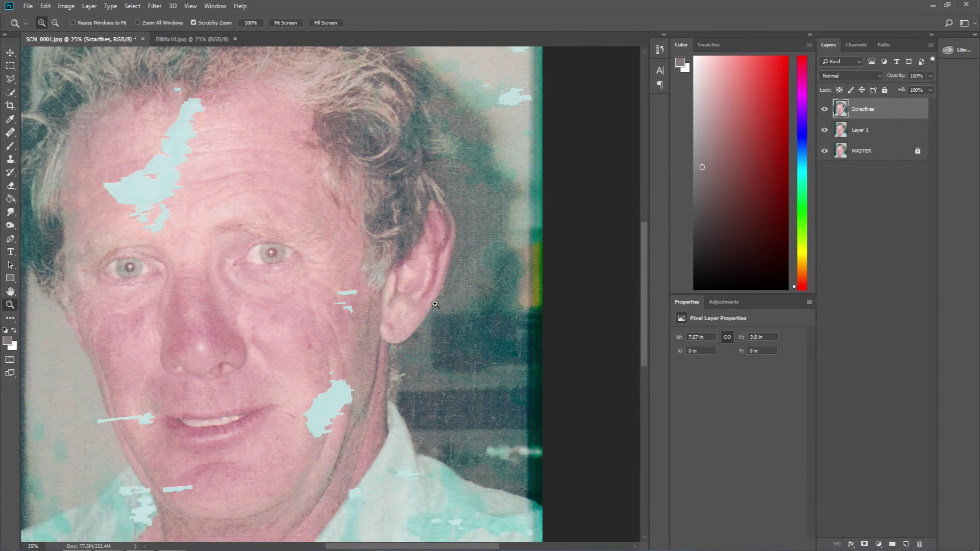
click(192, 39)
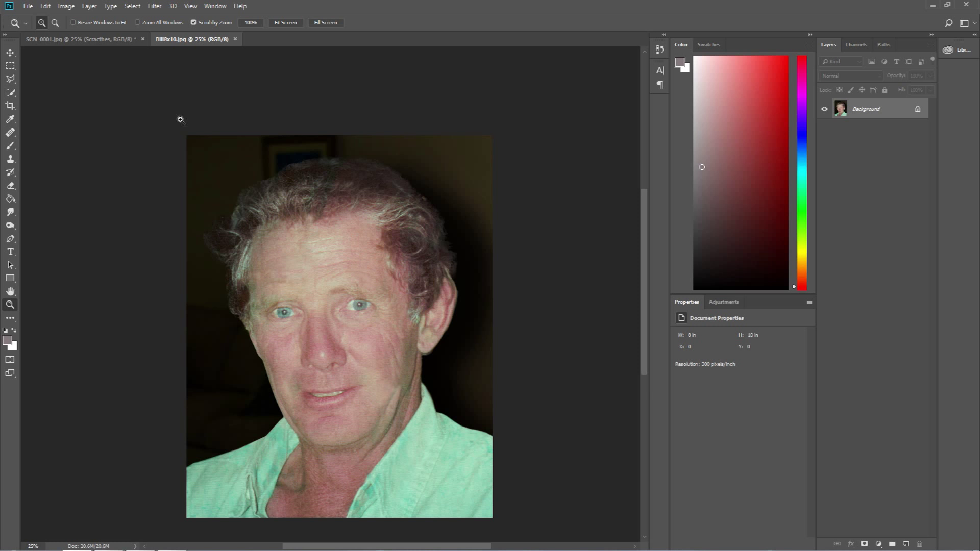
click(116, 39)
alt+click(332, 189)
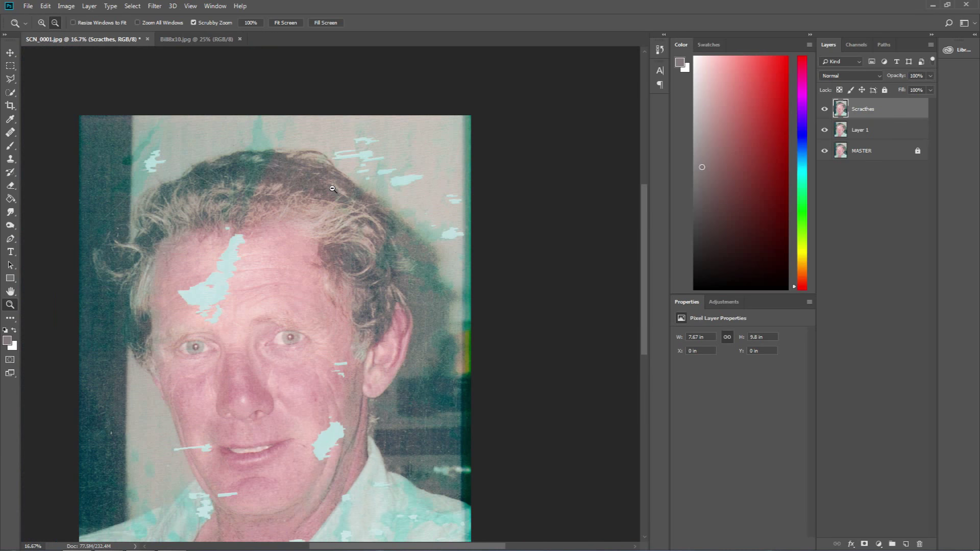
alt+click(305, 305)
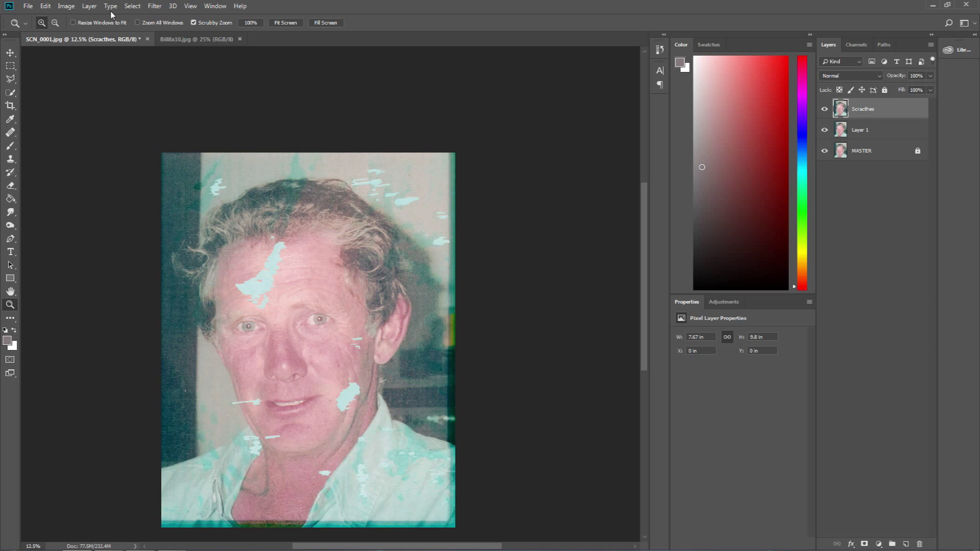
Start a Color Balance adjustment on the Scracthes layer and shift the midtones toward yellow.
click(66, 6)
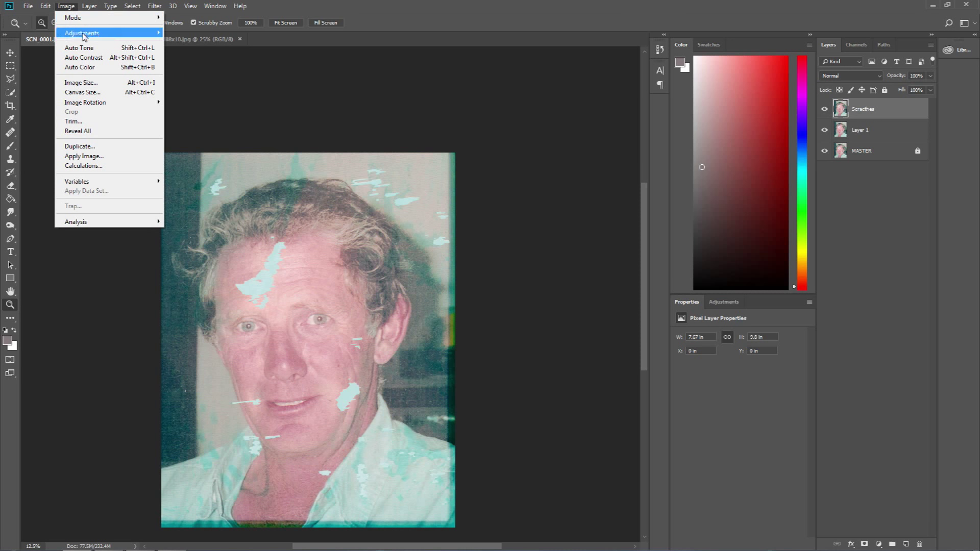
mouse_move(87, 33)
click(223, 96)
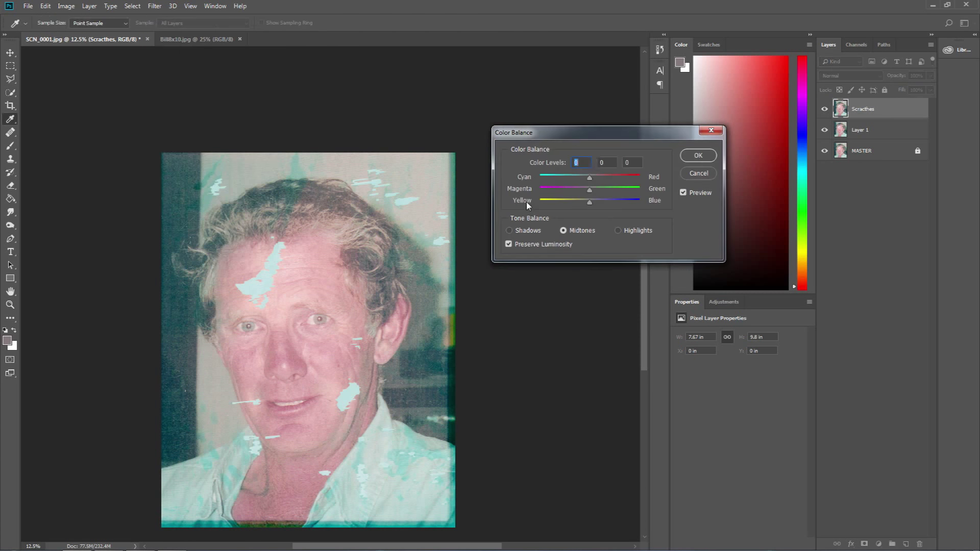
drag(587, 137, 580, 153)
click(614, 252)
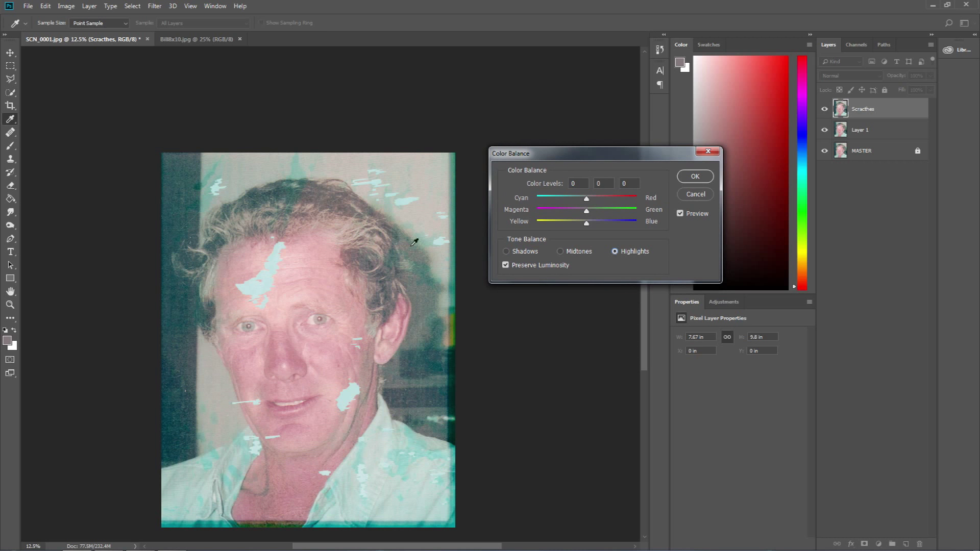
click(507, 252)
click(614, 252)
click(561, 251)
drag(585, 199, 579, 228)
Fine-tune the yellow-blue balance of the highlights and apply the Color Balance adjustment.
click(614, 251)
drag(575, 225, 585, 228)
key(Tab)
click(695, 177)
key(z)
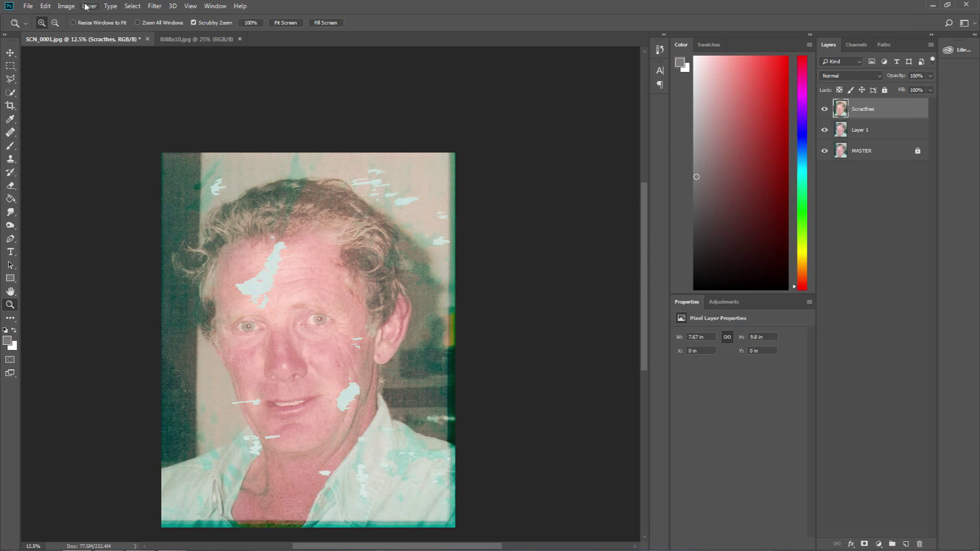
Apply a Vibrance adjustment to the Scracthes layer with vibrance +71 and saturation +20.
click(66, 6)
mouse_move(82, 32)
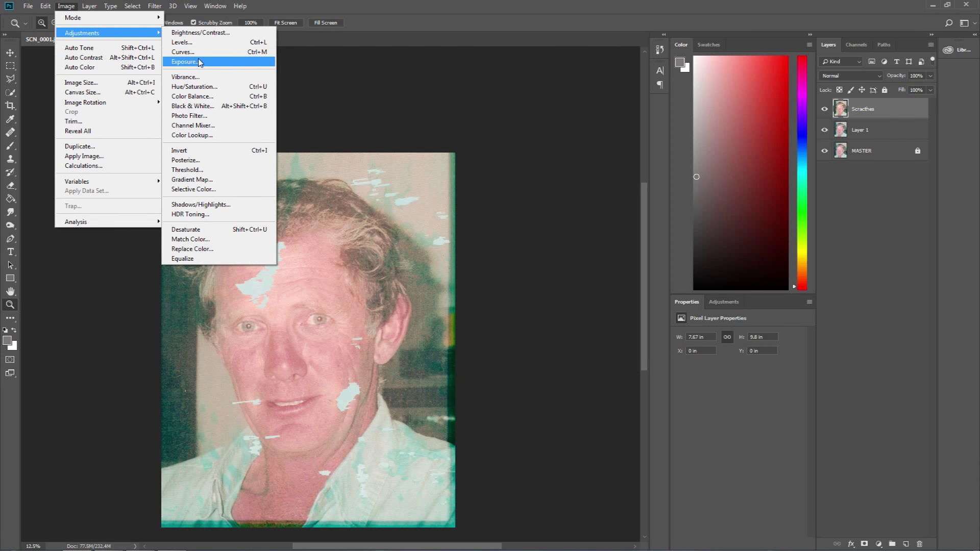
click(185, 76)
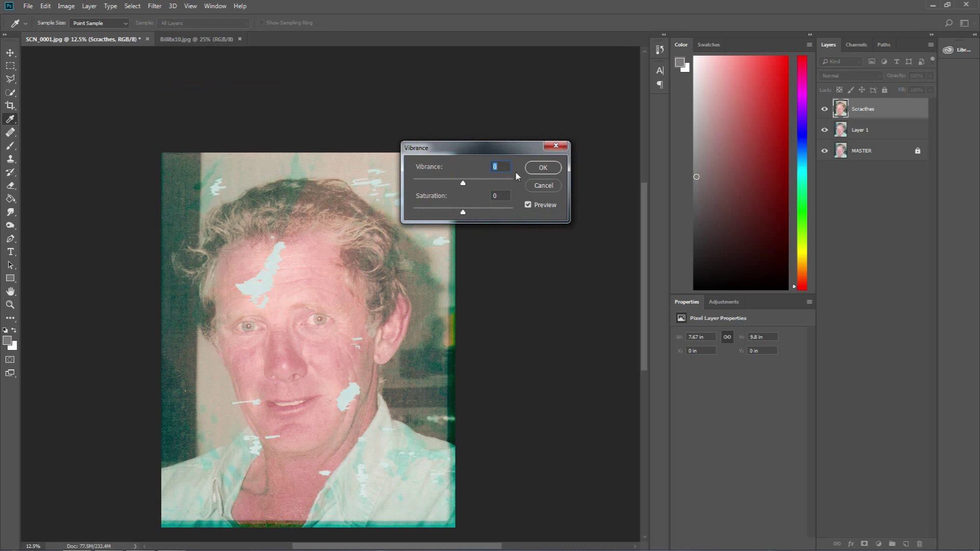
drag(492, 152, 548, 165)
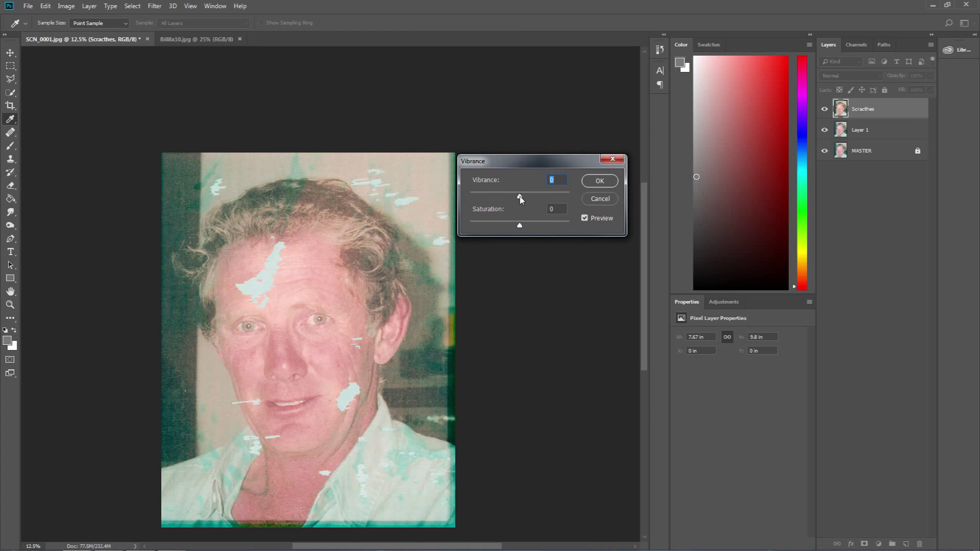
drag(521, 199, 565, 200)
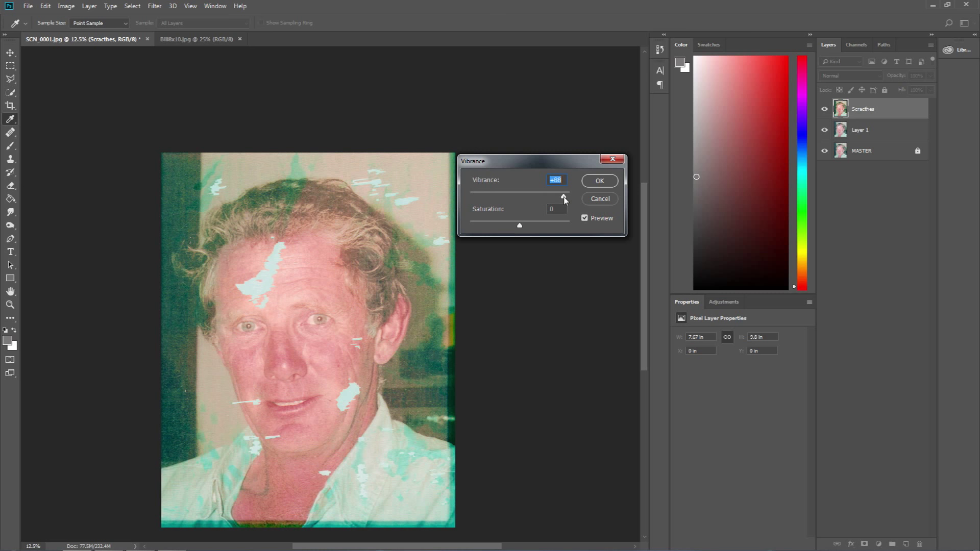
mouse_move(519, 225)
mouse_down()
mouse_move(540, 227)
mouse_move(512, 225)
mouse_move(525, 228)
mouse_up()
drag(563, 196, 555, 201)
drag(524, 226, 611, 223)
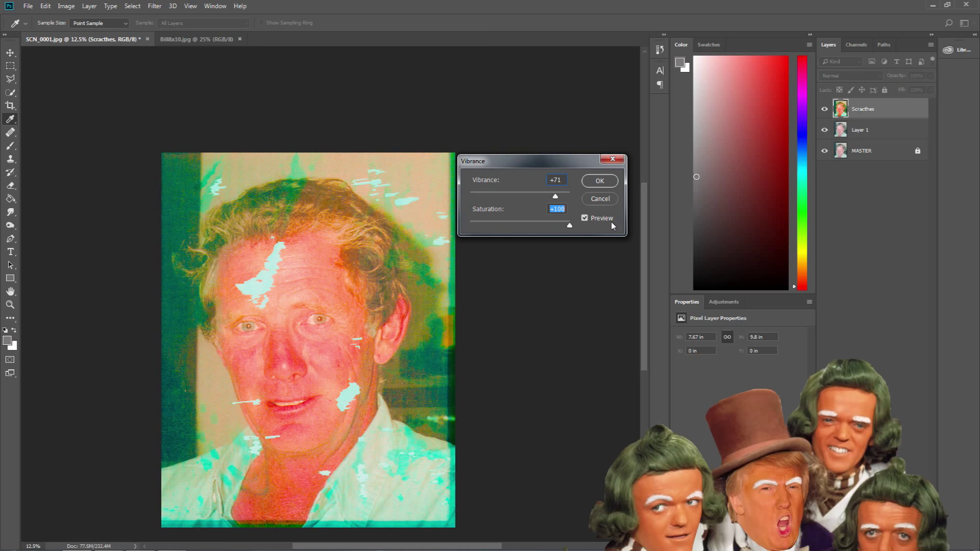
drag(566, 226, 531, 237)
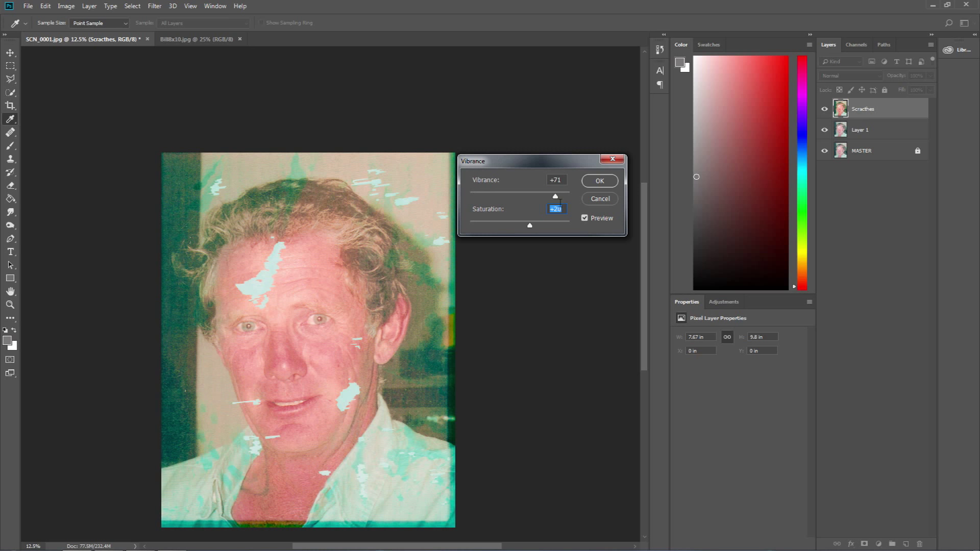
click(598, 180)
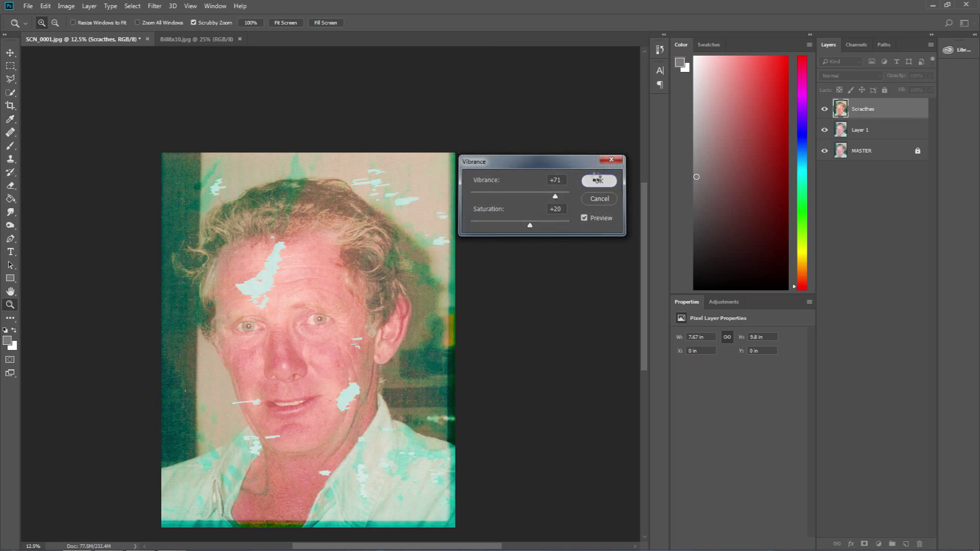
Apply an Exposure adjustment to the Scracthes layer with exposure -0.10 and offset 0, fine-tuning the gamma correction.
click(77, 9)
mouse_move(73, 33)
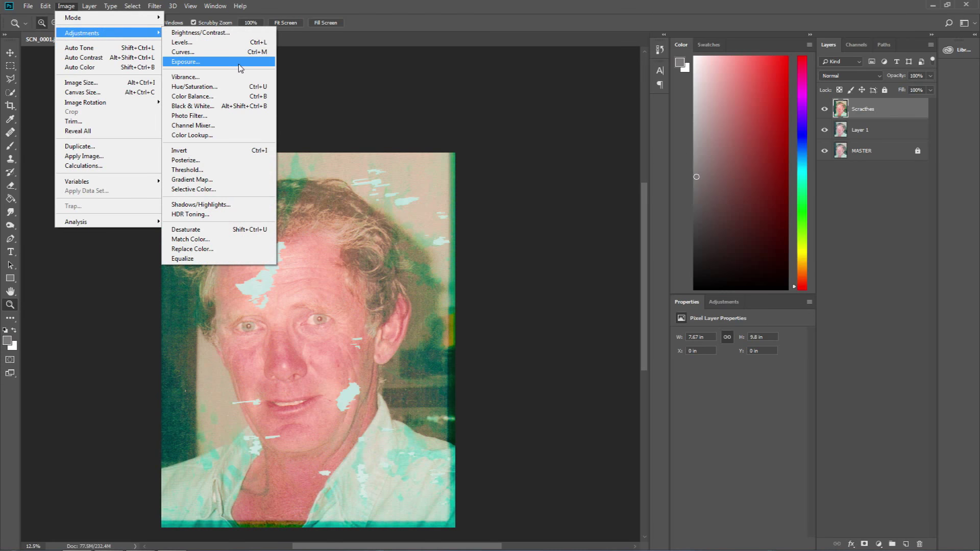
click(238, 63)
mouse_move(582, 182)
mouse_down()
mouse_move(587, 232)
mouse_move(580, 188)
mouse_up()
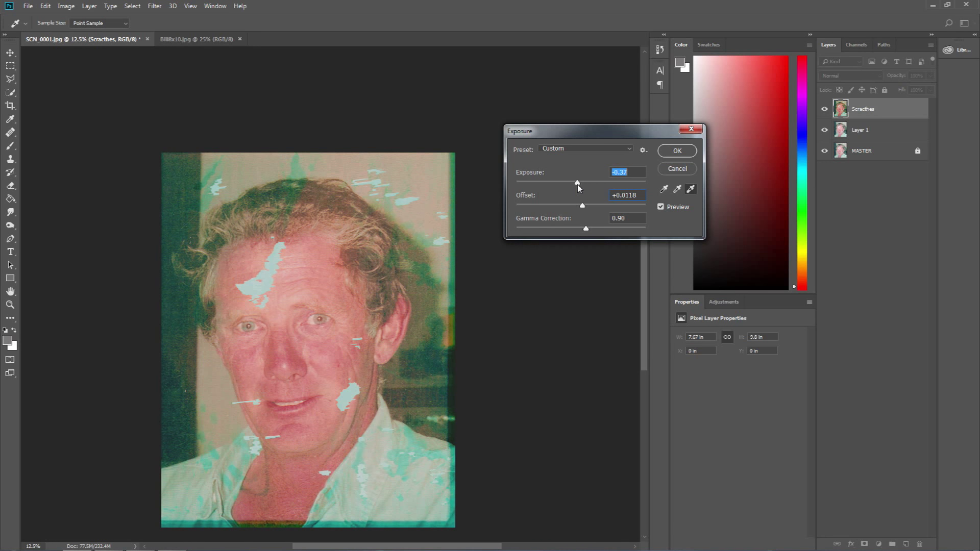
drag(578, 185, 580, 185)
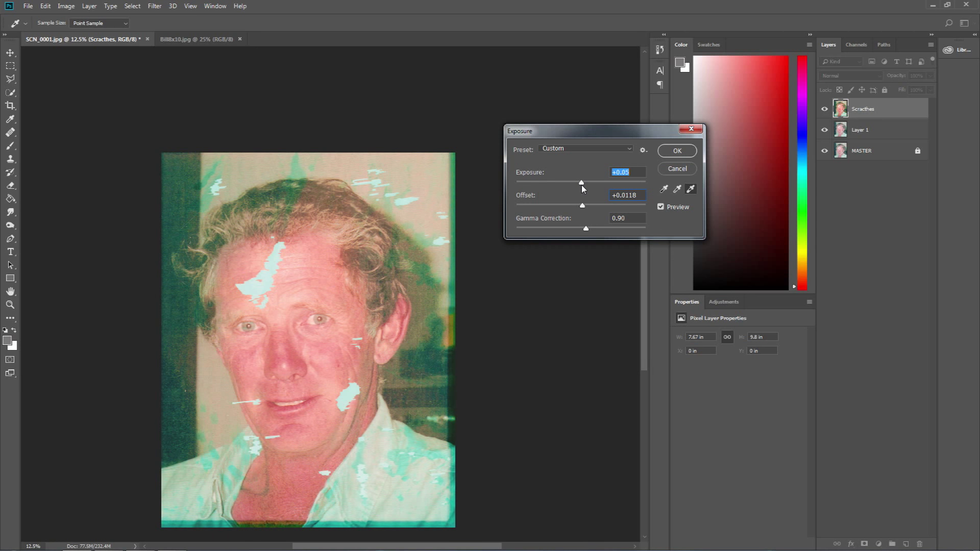
drag(583, 205, 580, 206)
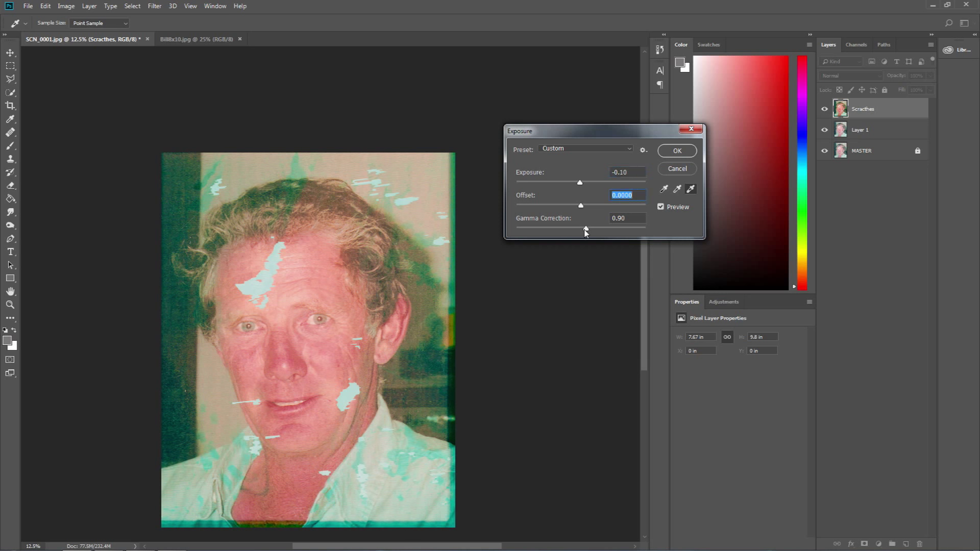
drag(585, 230, 587, 231)
mouse_move(583, 208)
mouse_down()
mouse_move(599, 207)
mouse_move(556, 209)
mouse_move(580, 211)
mouse_up()
text(0)
click(684, 153)
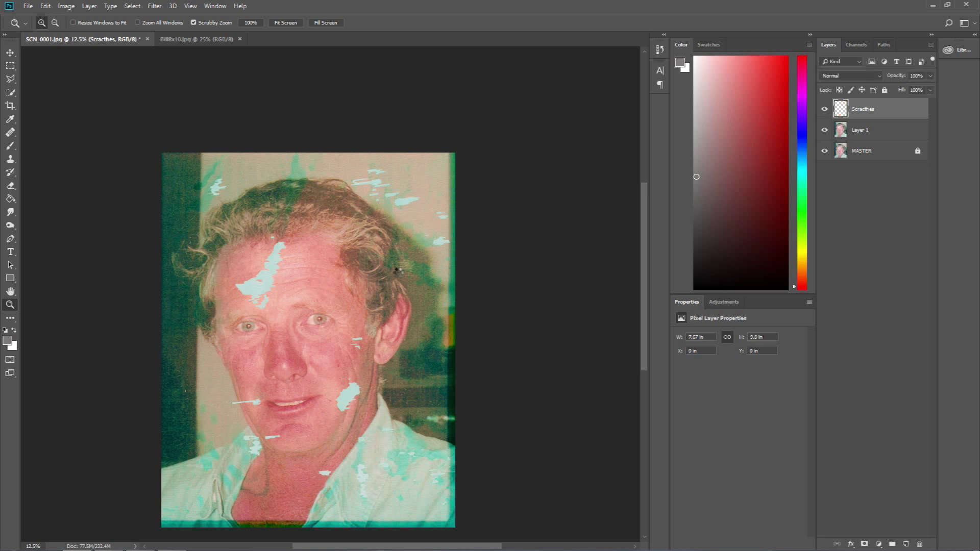
Compare the color-adjusted portrait with the finished restoration in Bill8x10.jpg.
drag(397, 270, 401, 250)
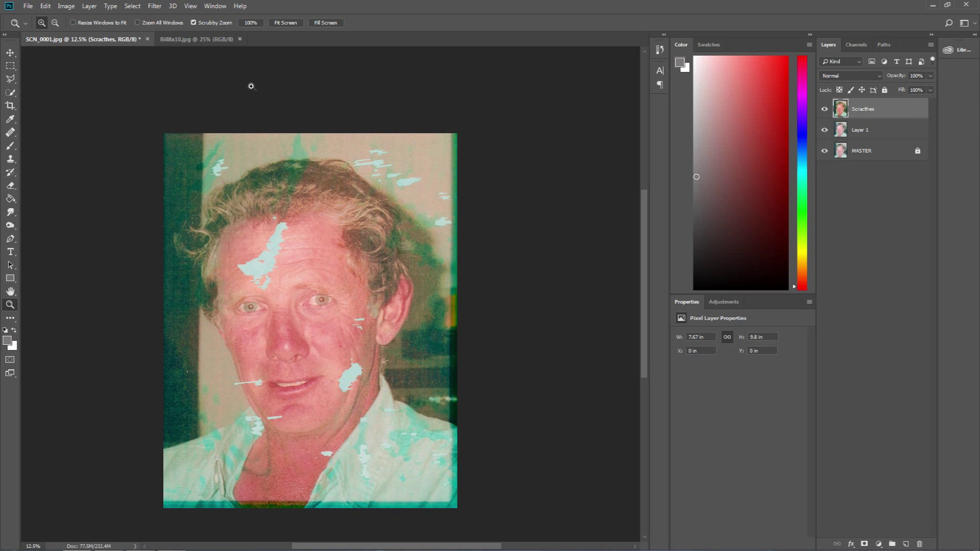
click(213, 41)
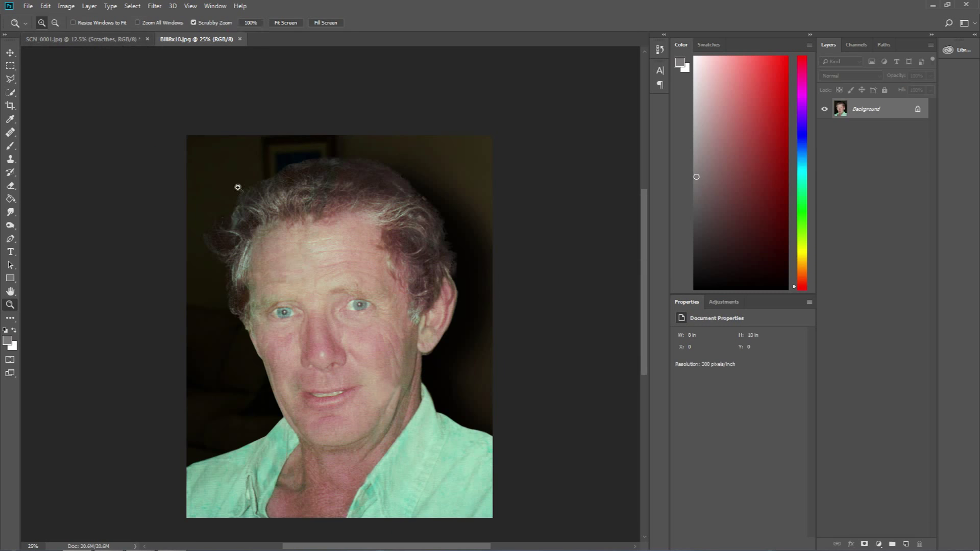
click(114, 41)
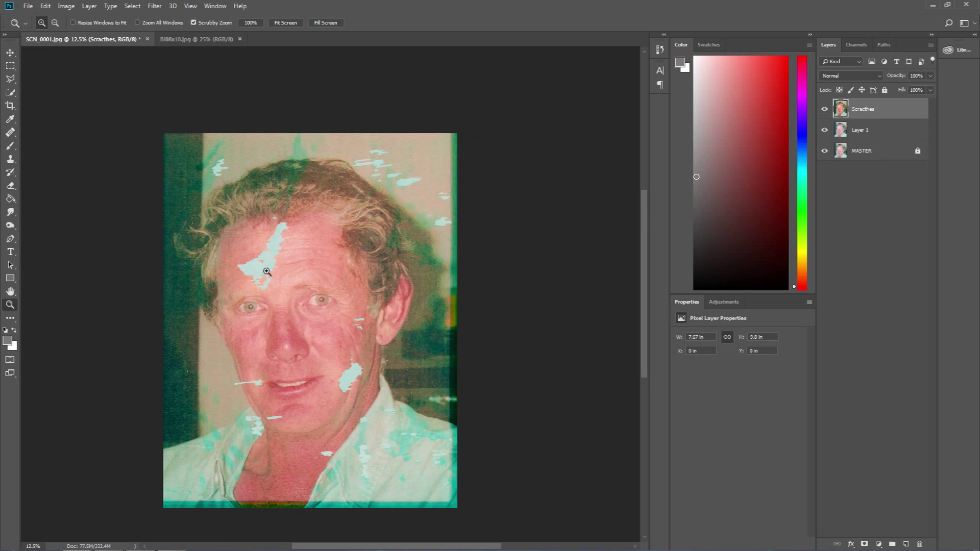
Examine the eyes at 33.33% zoom while toggling the Scracthes layer's visibility to compare the color corrections.
click(324, 302)
click(323, 303)
click(324, 302)
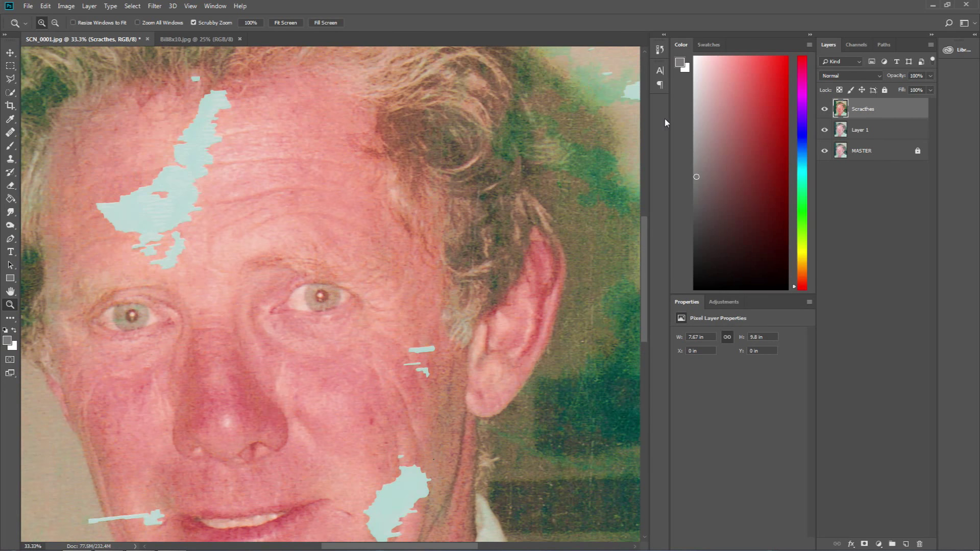
click(824, 109)
click(824, 109)
click(824, 109)
click(824, 109)
click(824, 109)
click(824, 110)
click(824, 109)
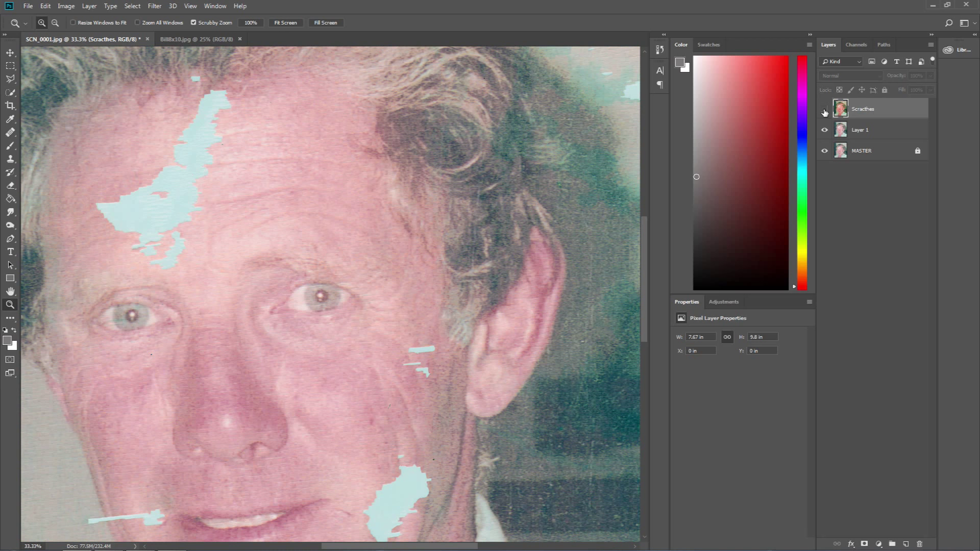
click(824, 109)
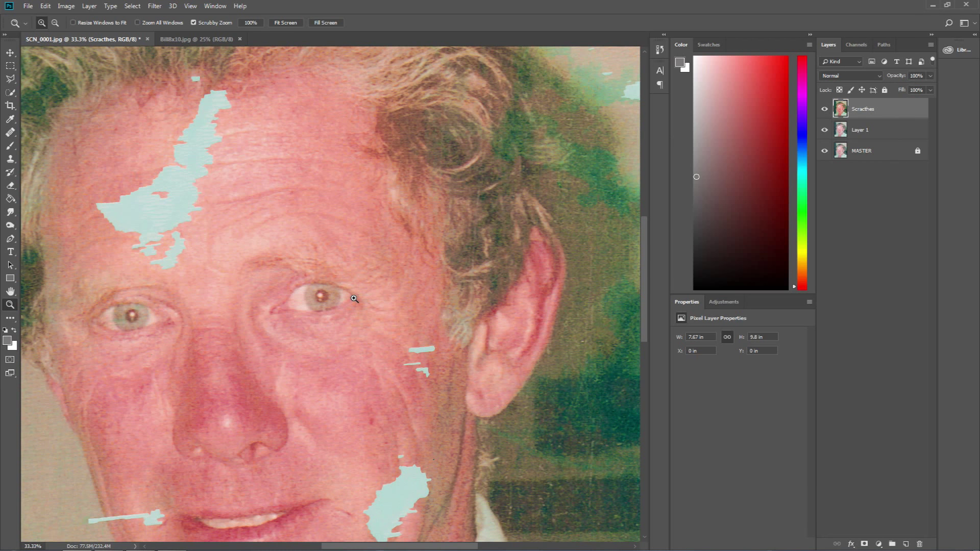
Compare the whole photo with the Scracthes and Layer 1 layers hidden, ending with Scracthes selected and visible.
alt+click(316, 296)
alt+click(316, 296)
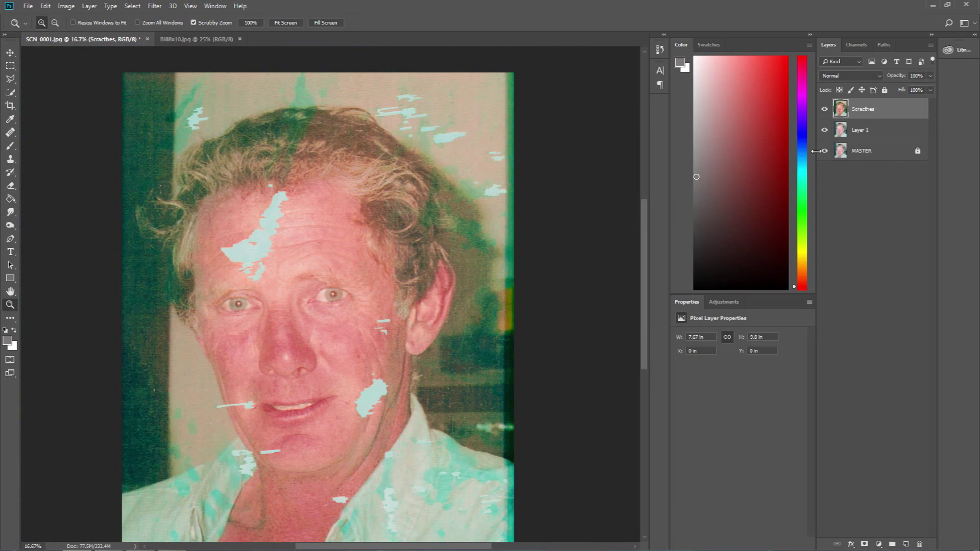
click(824, 109)
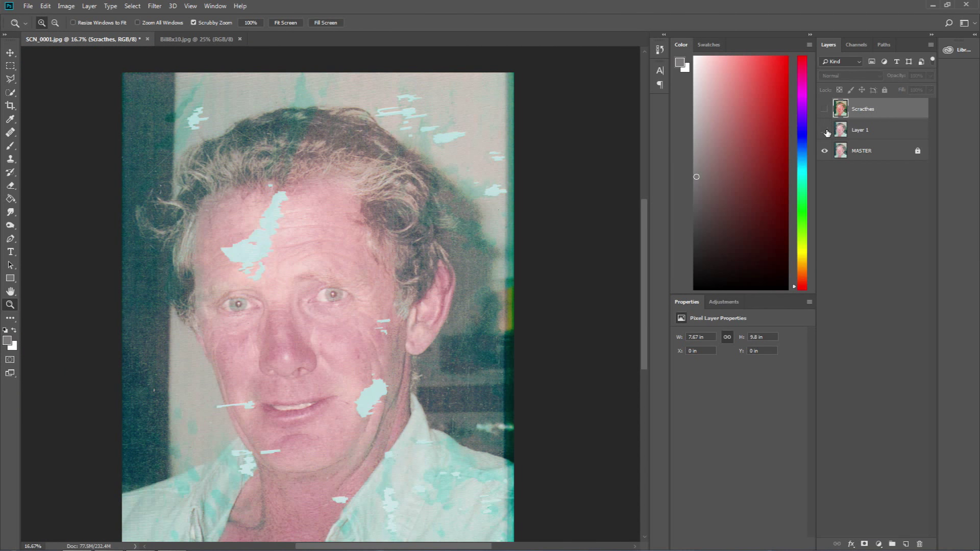
click(824, 131)
click(824, 130)
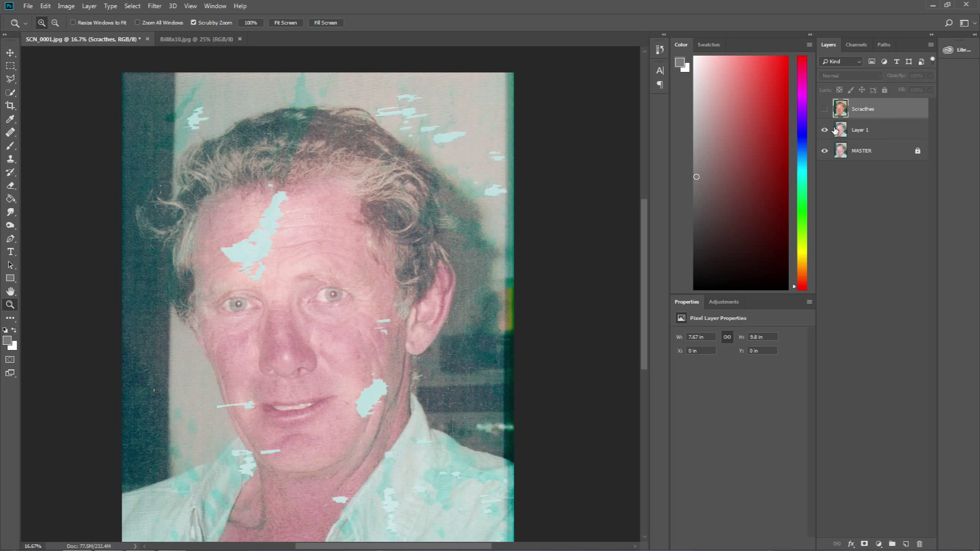
click(867, 131)
click(862, 109)
click(861, 131)
click(863, 112)
click(824, 108)
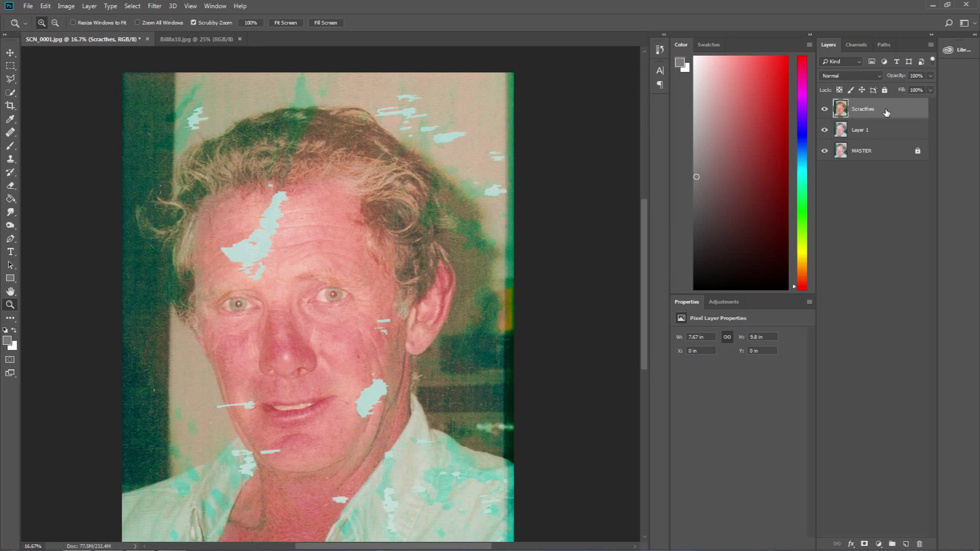
Set up the Eraser Tool with the Soft Round brush at 50 px and 0% hardness for work on the eyes.
click(328, 304)
click(328, 304)
click(328, 303)
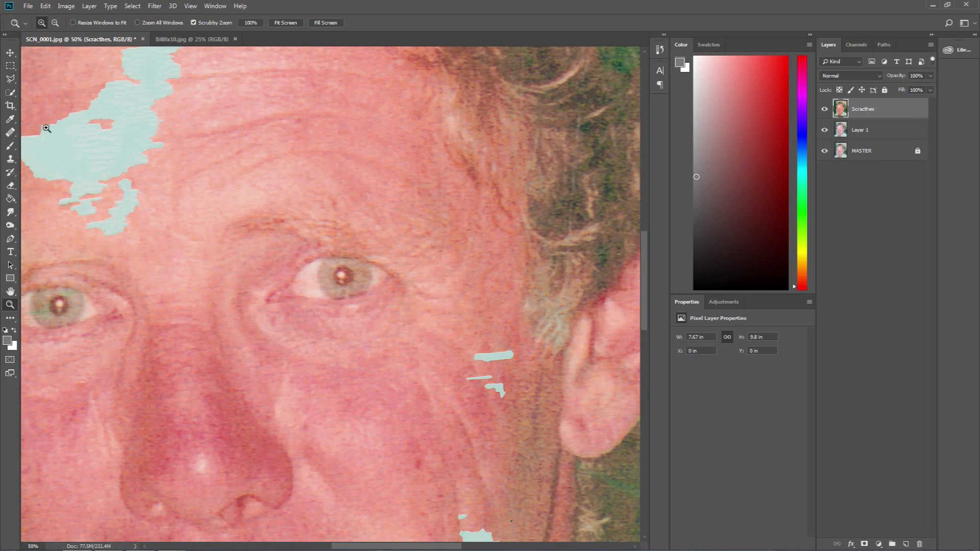
click(11, 185)
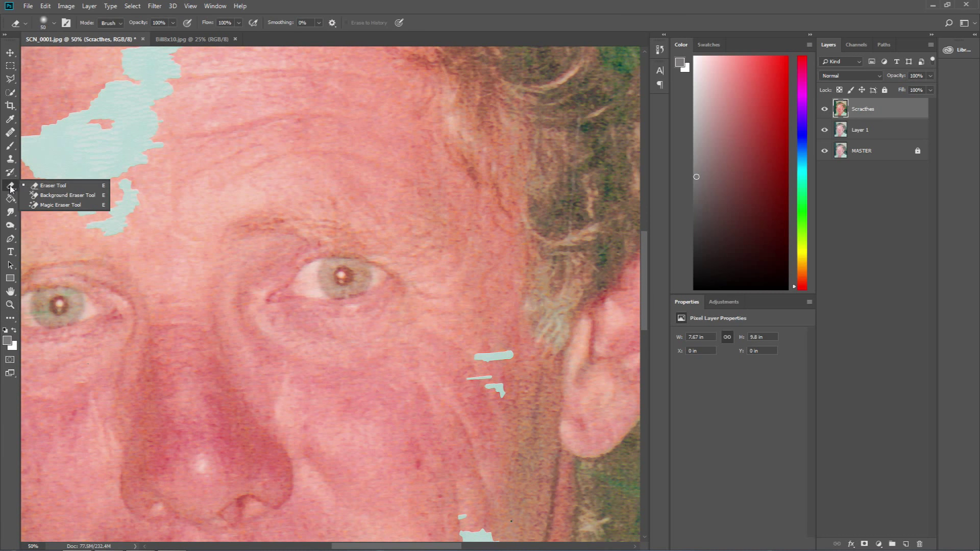
click(57, 187)
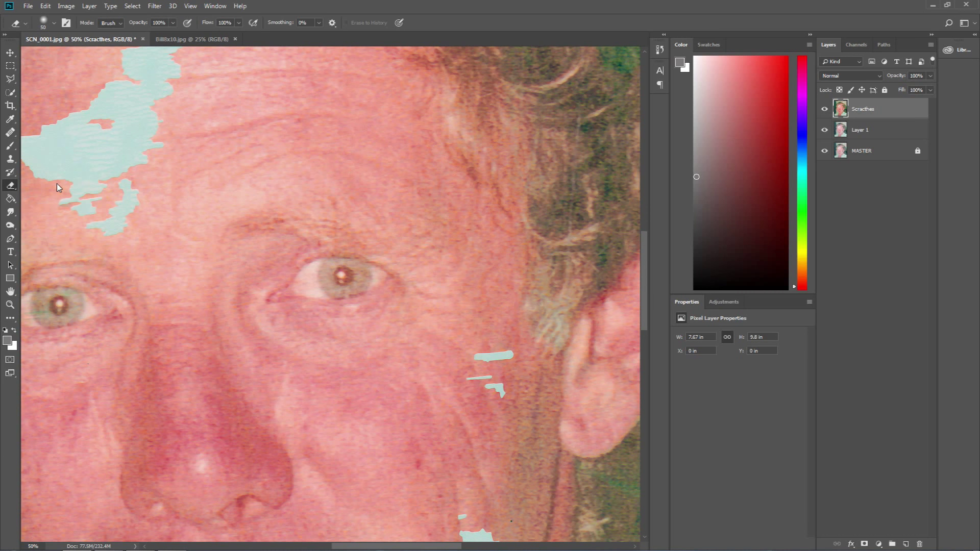
right_click(266, 226)
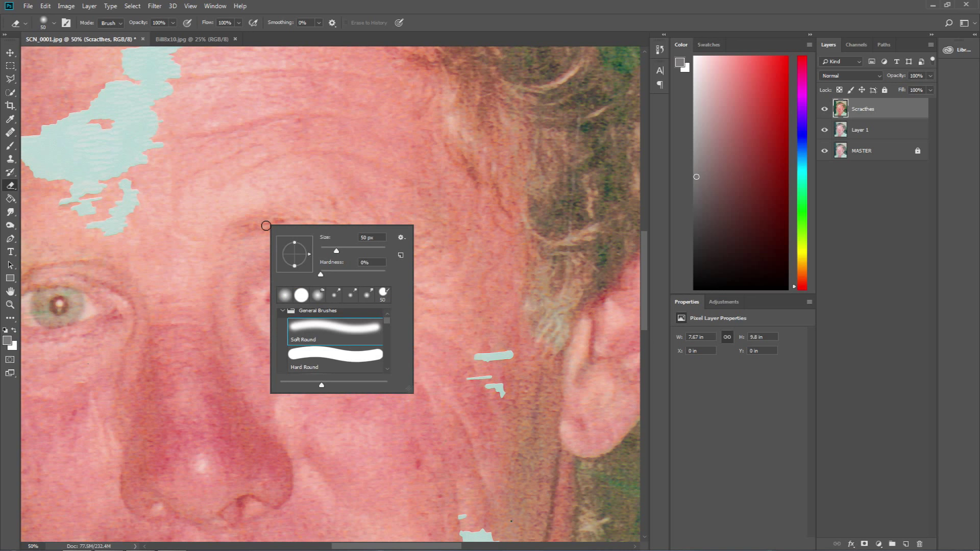
click(324, 328)
double_click(324, 328)
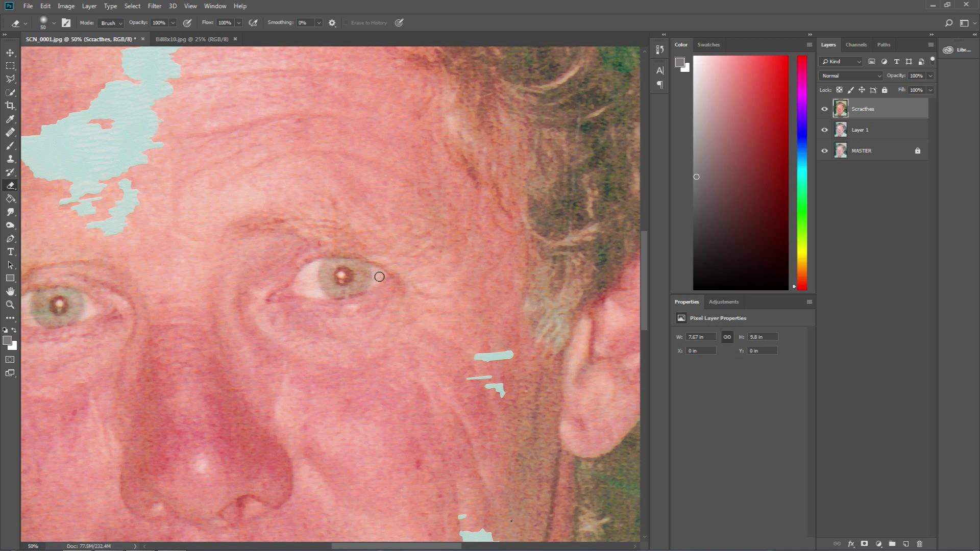
Undo the trial erasure over the whole eye and erase only both irises on the Scracthes layer with a 40 px soft Eraser.
mouse_move(334, 265)
mouse_down()
mouse_move(301, 285)
mouse_move(367, 281)
mouse_move(338, 272)
mouse_move(326, 284)
mouse_move(354, 278)
mouse_move(327, 287)
mouse_move(321, 276)
mouse_move(360, 278)
mouse_move(332, 294)
mouse_move(366, 279)
mouse_move(337, 289)
mouse_move(396, 284)
mouse_move(302, 281)
mouse_move(353, 280)
mouse_up()
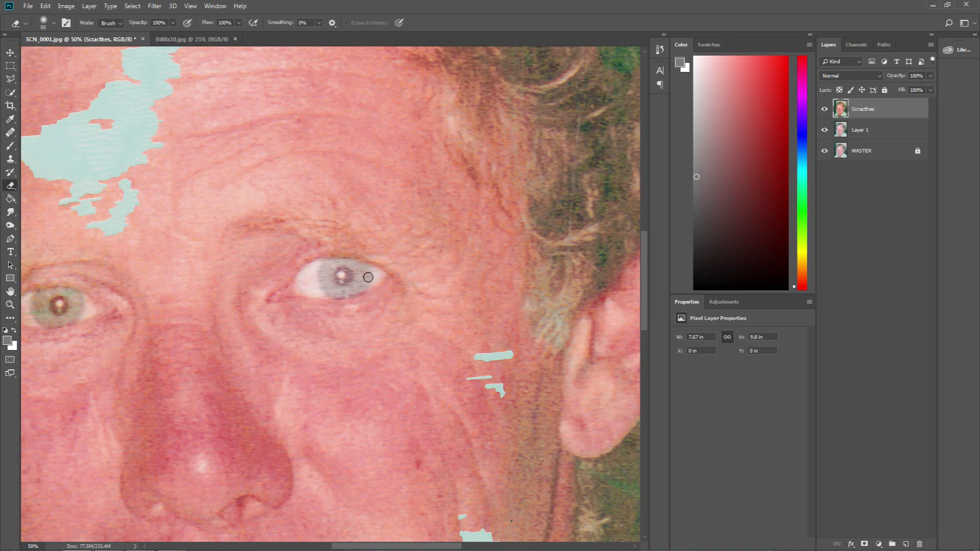
key(ctrl+z)
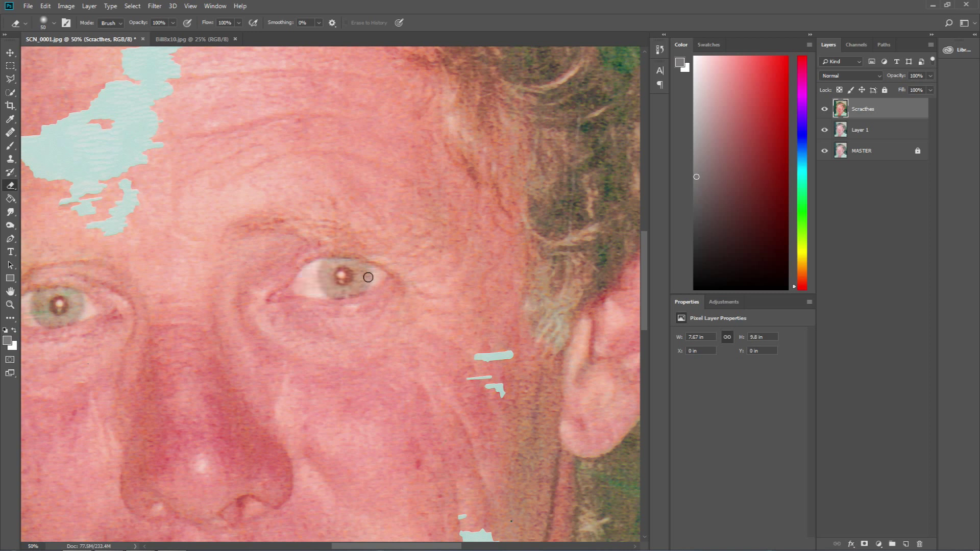
mouse_move(357, 276)
mouse_down()
mouse_move(338, 288)
mouse_move(324, 279)
mouse_move(347, 293)
mouse_move(365, 270)
mouse_move(339, 263)
mouse_move(326, 274)
mouse_up()
mouse_move(41, 287)
mouse_down()
mouse_move(63, 295)
mouse_move(39, 294)
mouse_move(79, 301)
mouse_move(62, 321)
mouse_move(45, 313)
mouse_move(44, 298)
mouse_move(34, 302)
mouse_move(43, 321)
mouse_move(77, 323)
mouse_up()
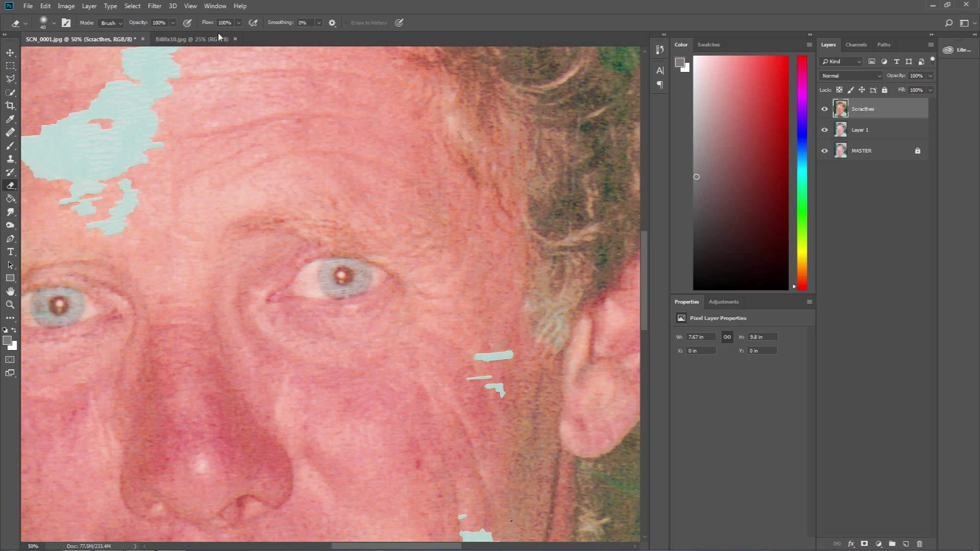
Compare the erased irises with the eyes in the finished restoration Bill8x10.jpg.
click(206, 39)
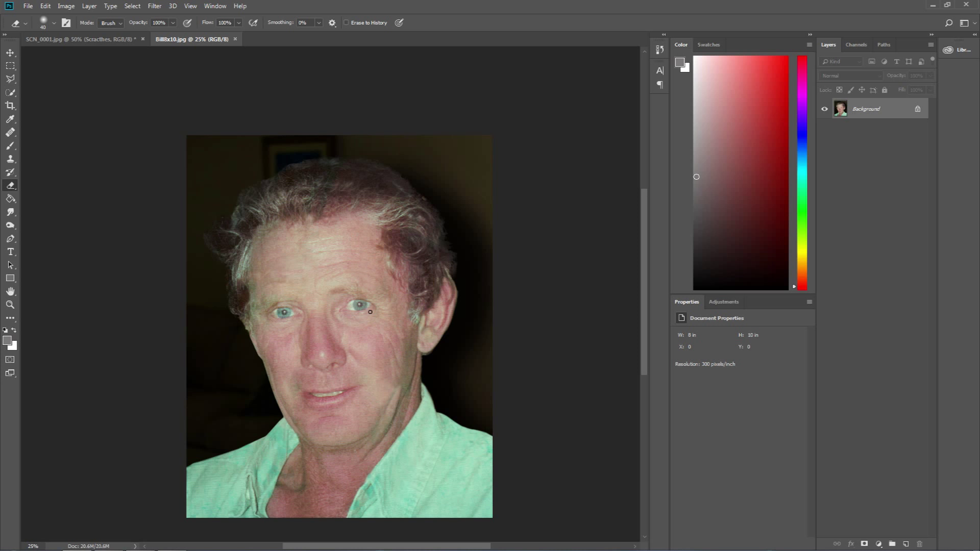
click(108, 37)
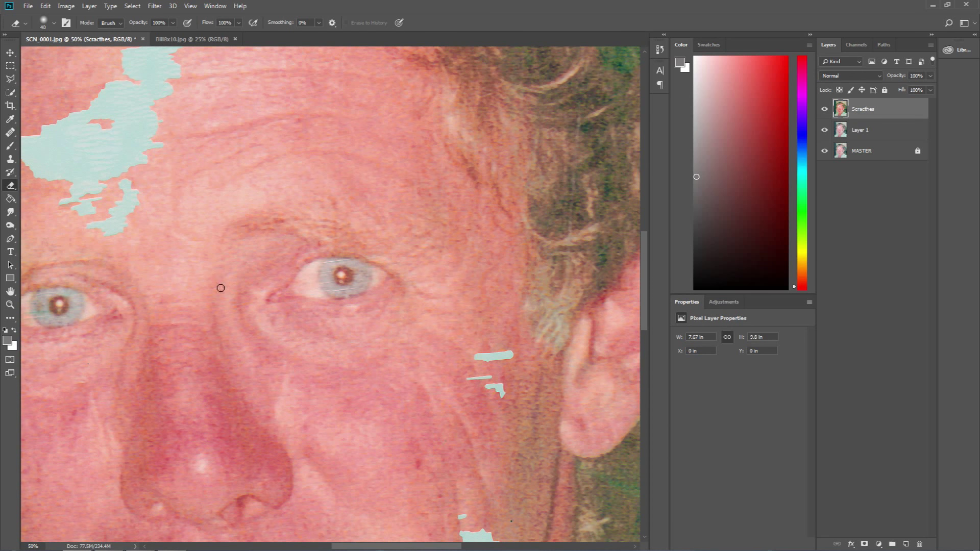
drag(223, 272, 409, 227)
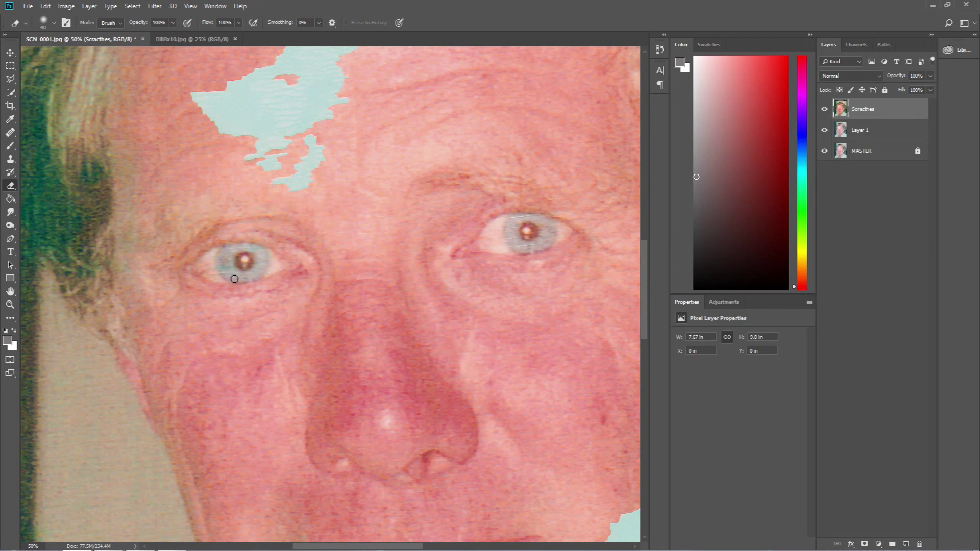
Compare the whole portrait with the Scracthes layer hidden and shown to judge the eye color at several zoom levels.
key(z)
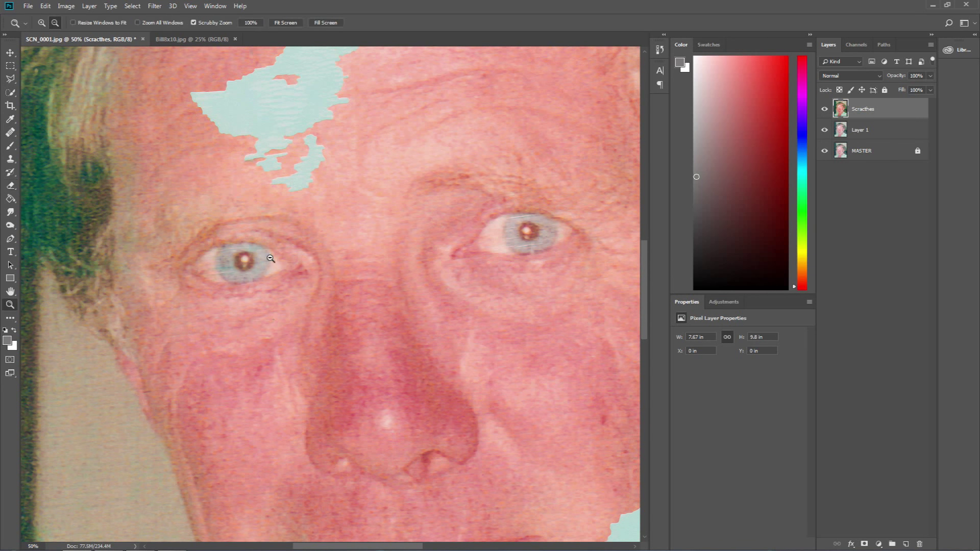
alt+click(271, 258)
alt+click(271, 258)
alt+click(271, 258)
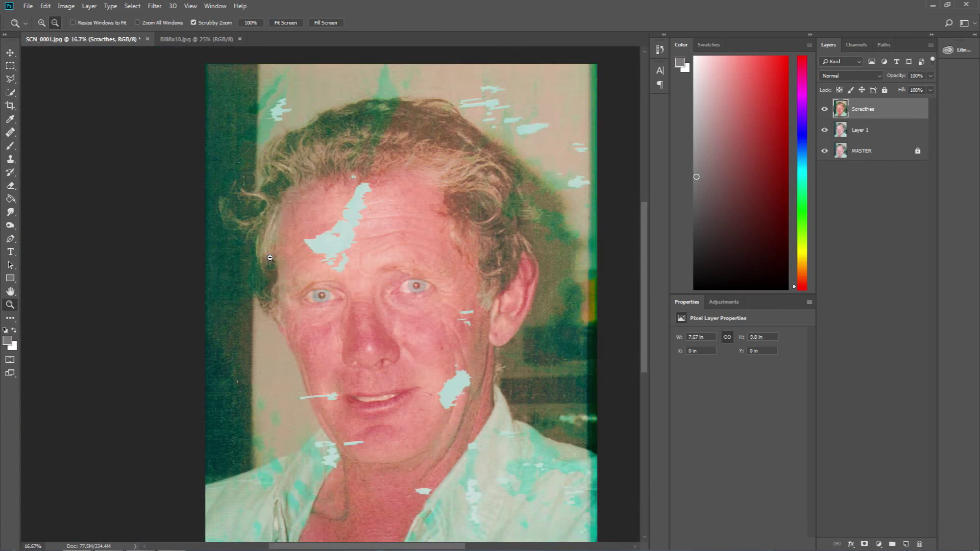
click(824, 110)
click(824, 110)
click(823, 110)
click(823, 110)
click(824, 110)
click(824, 110)
alt+click(475, 236)
alt+click(475, 237)
click(186, 357)
click(186, 356)
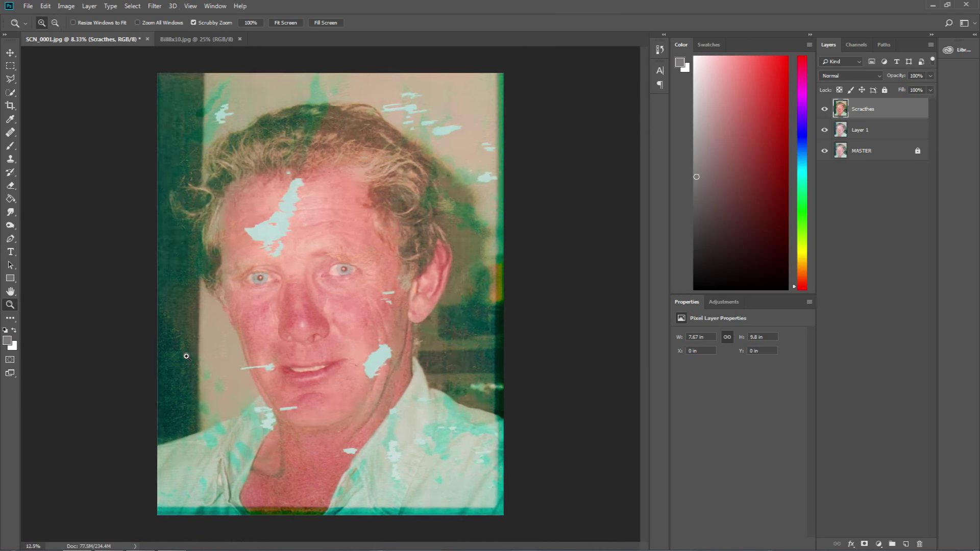
click(313, 335)
alt+click(372, 287)
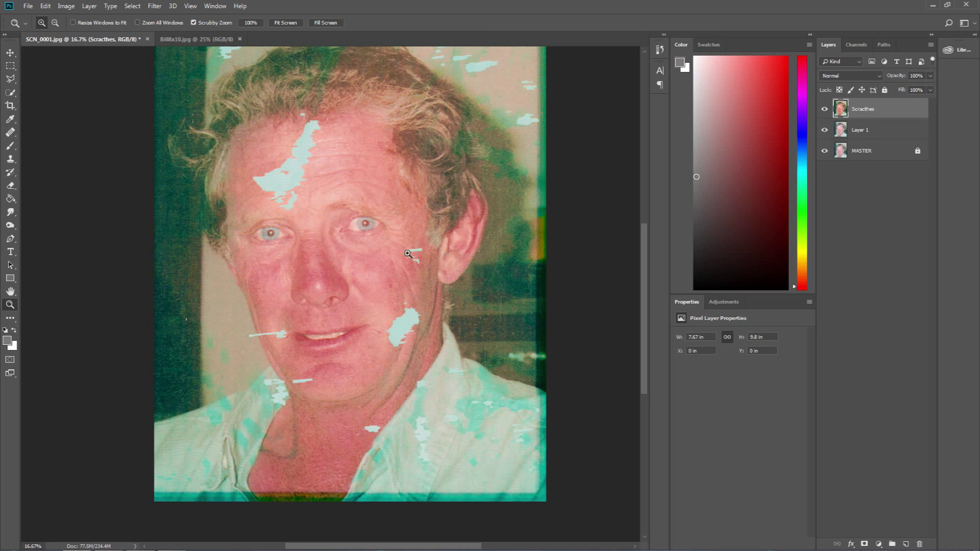
Rename Layer 1 as Eye, lock it completely, and reselect the Scracthes layer.
click(407, 253)
click(407, 253)
click(446, 266)
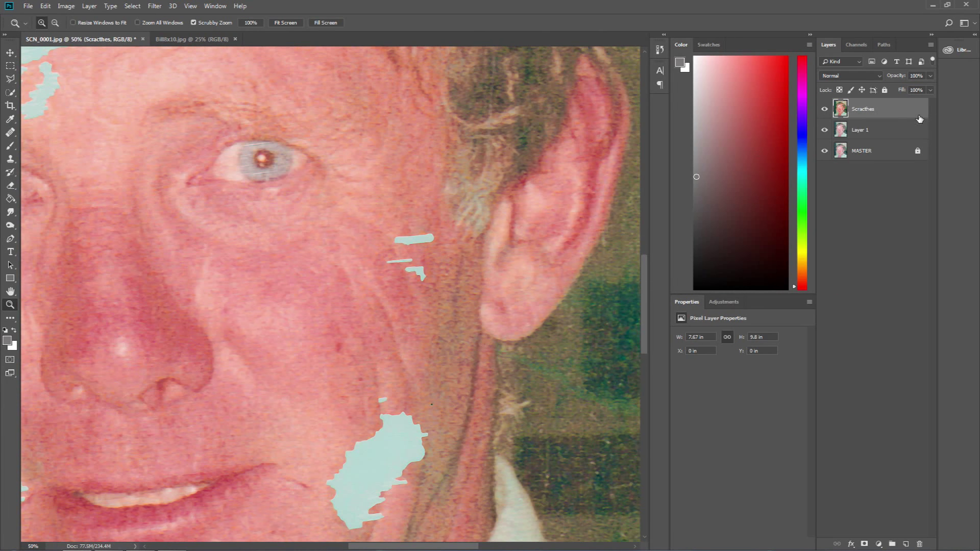
click(867, 130)
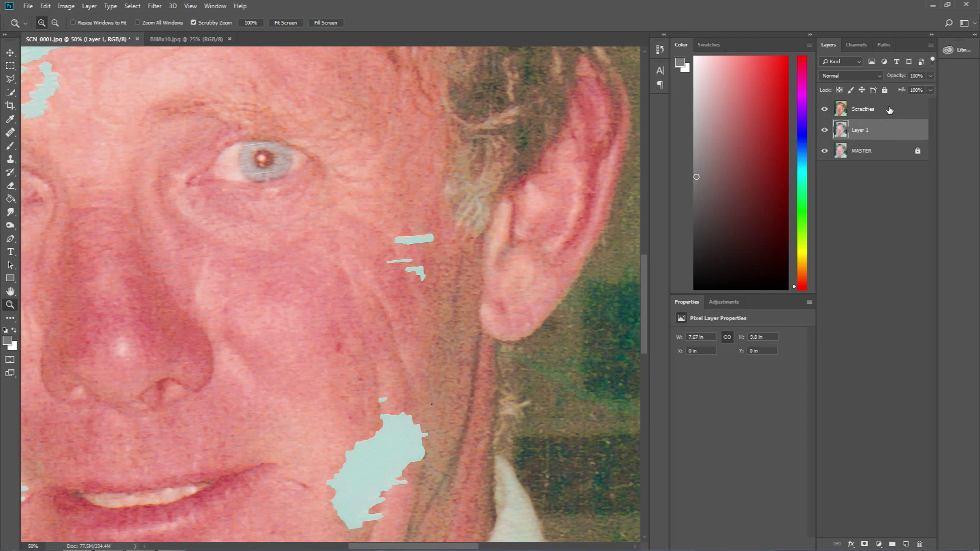
double_click(864, 130)
text(Eye)
key(Return)
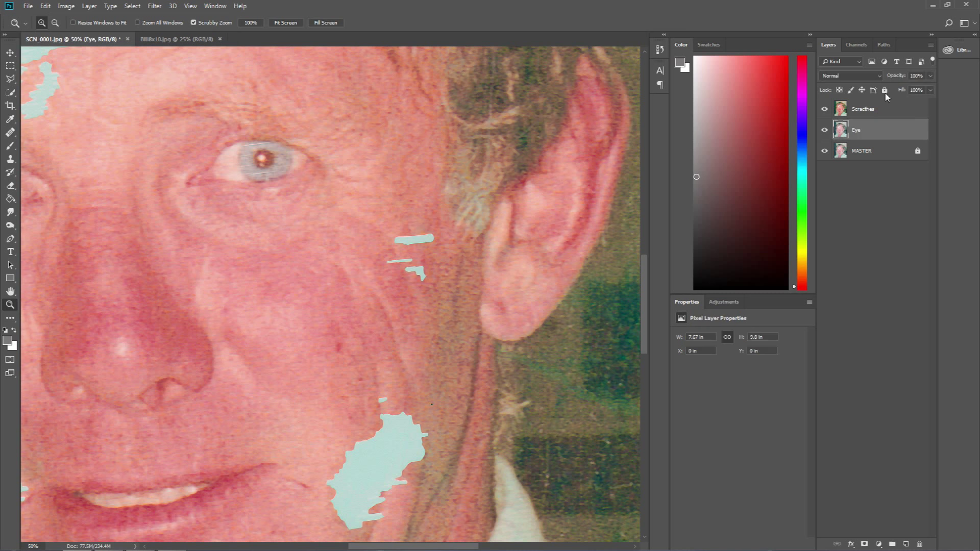
click(884, 91)
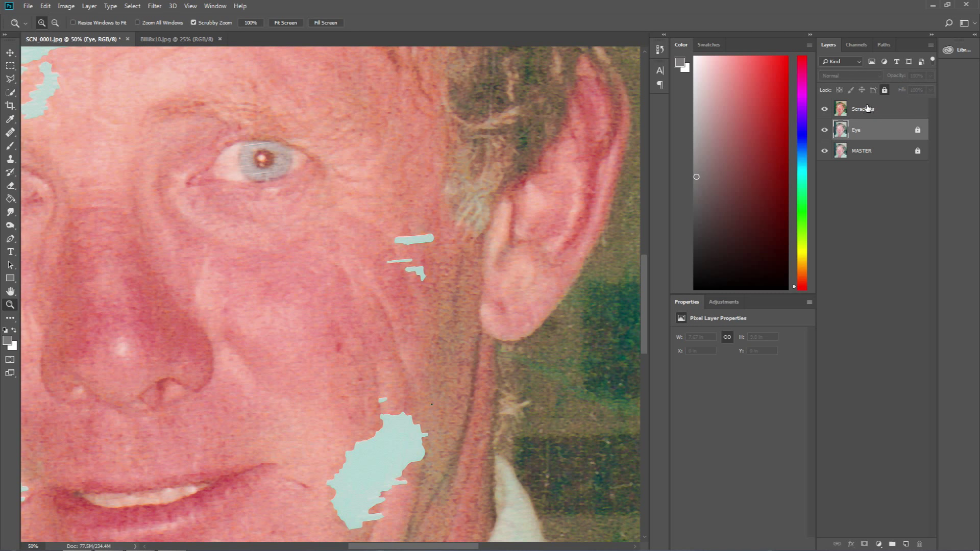
click(858, 116)
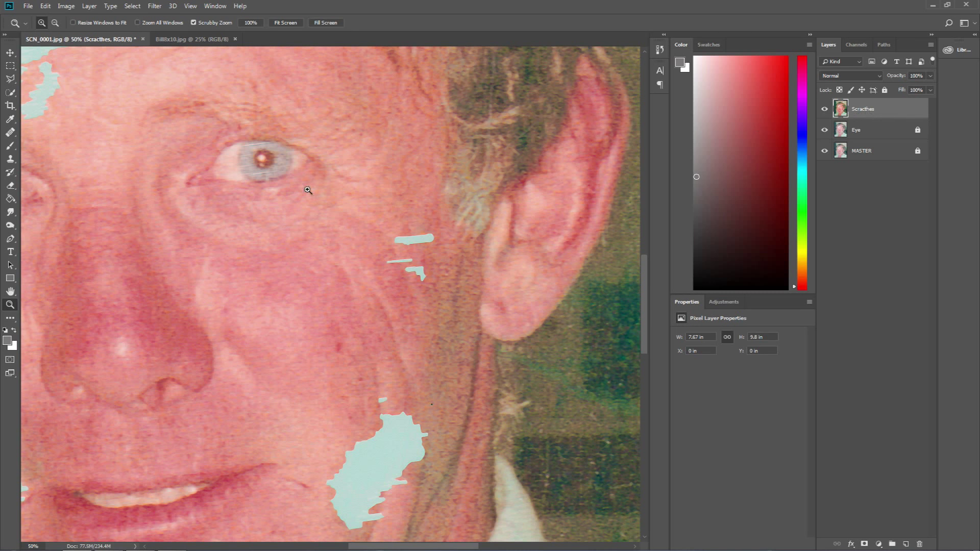
Try cloning nearby skin over the three small cyan scratches beside the ear with a 60 px Soft Round Clone Stamp.
drag(300, 236, 212, 237)
key(e)
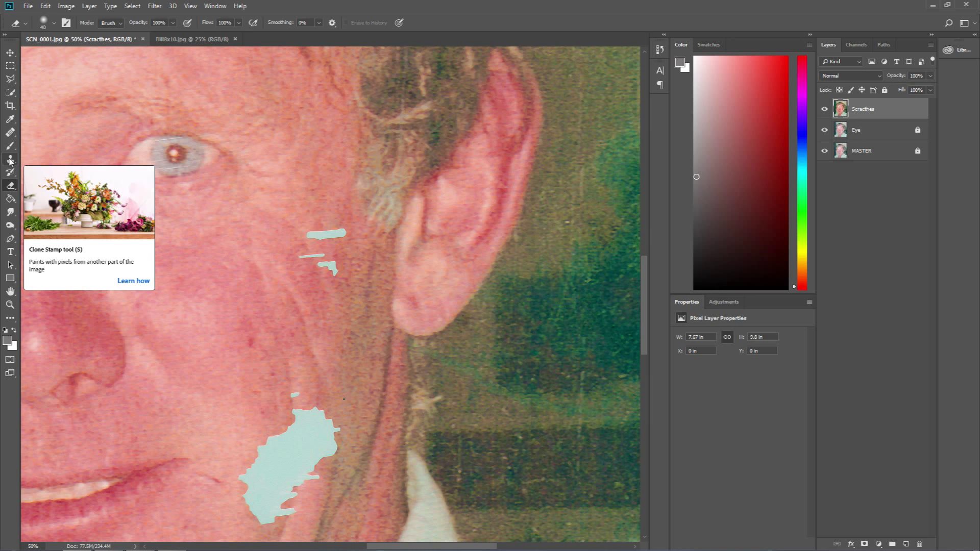
click(10, 160)
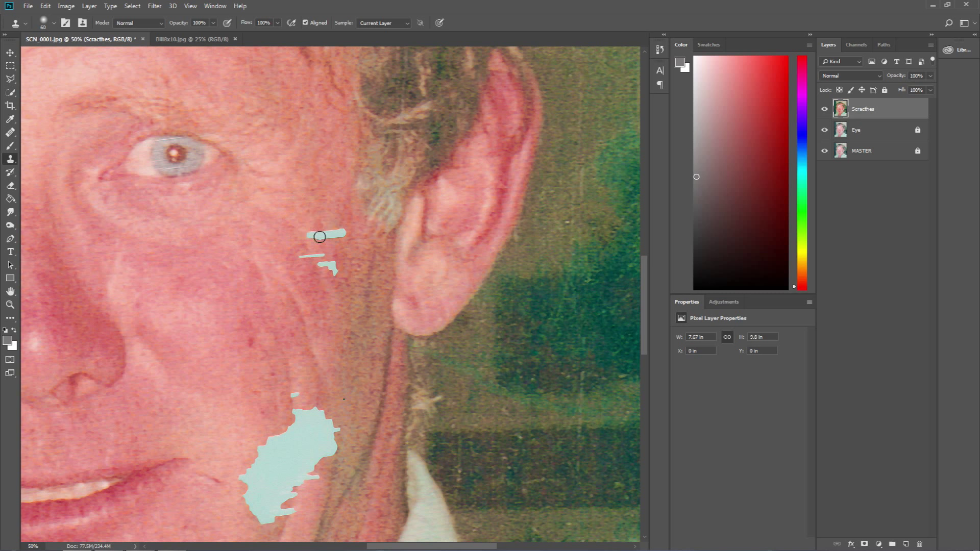
right_click(293, 215)
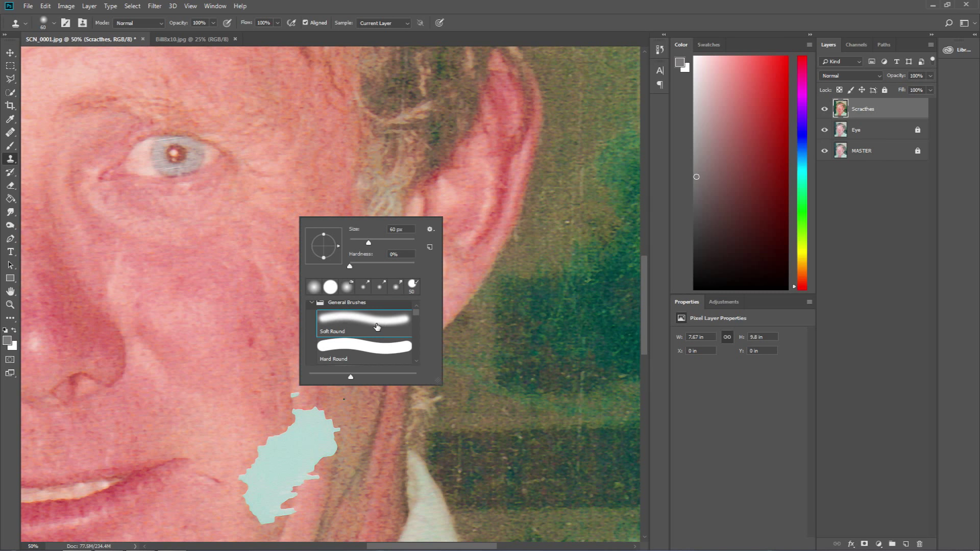
click(324, 224)
click(498, 217)
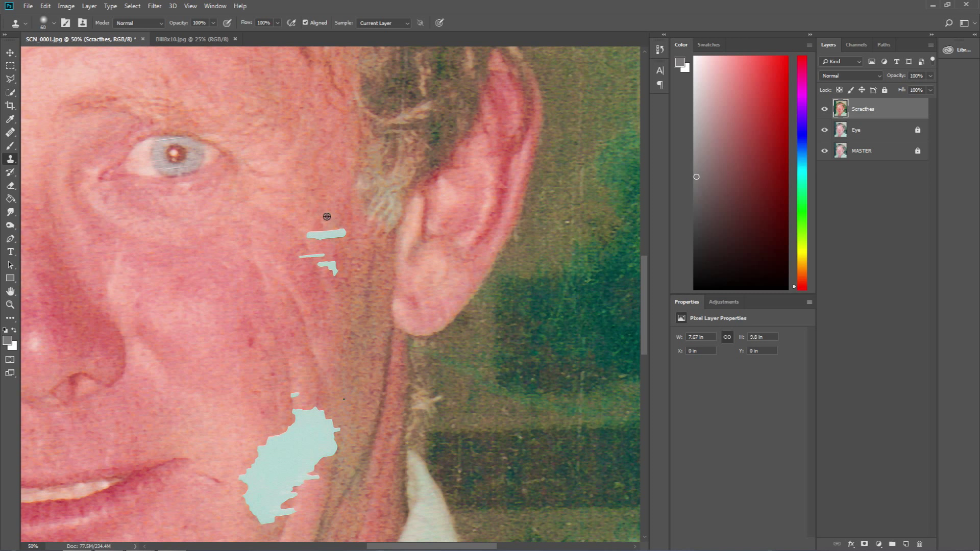
alt+click(327, 216)
mouse_move(341, 233)
mouse_down()
mouse_move(308, 234)
mouse_move(346, 230)
mouse_up()
mouse_move(324, 254)
mouse_down()
mouse_move(293, 256)
mouse_move(345, 273)
mouse_move(329, 277)
mouse_move(338, 279)
mouse_up()
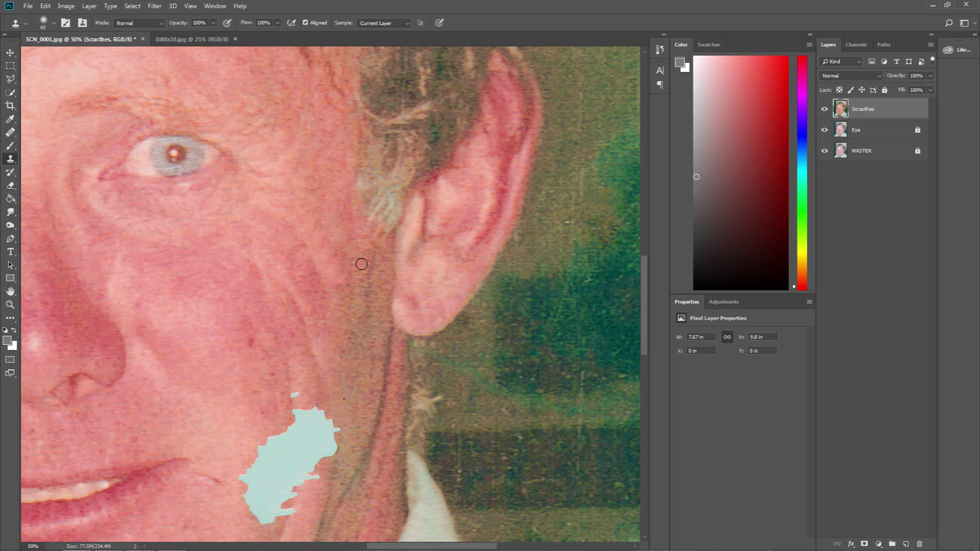
Undo the Clone Stamp strokes beside the ear and the locking of the Eye layer.
key(z)
alt+click(319, 248)
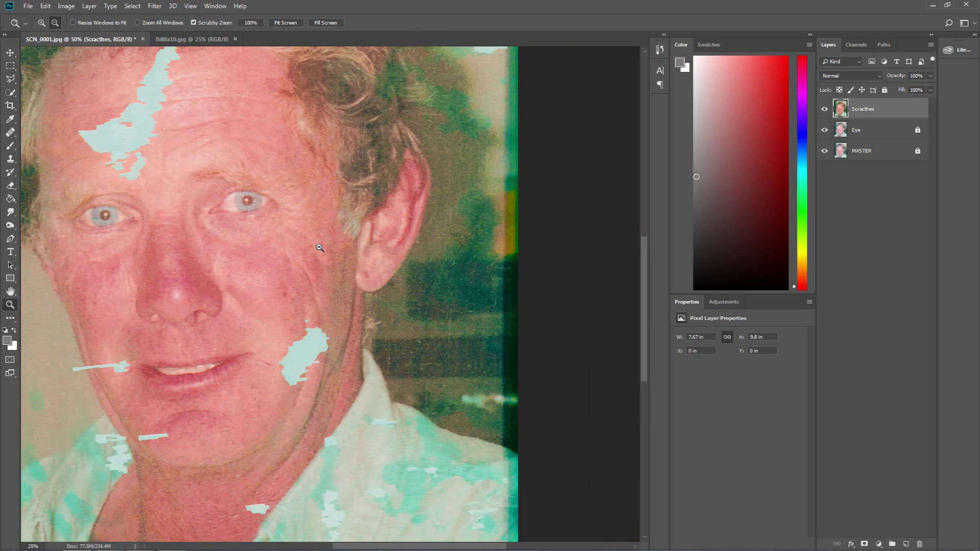
alt+click(319, 247)
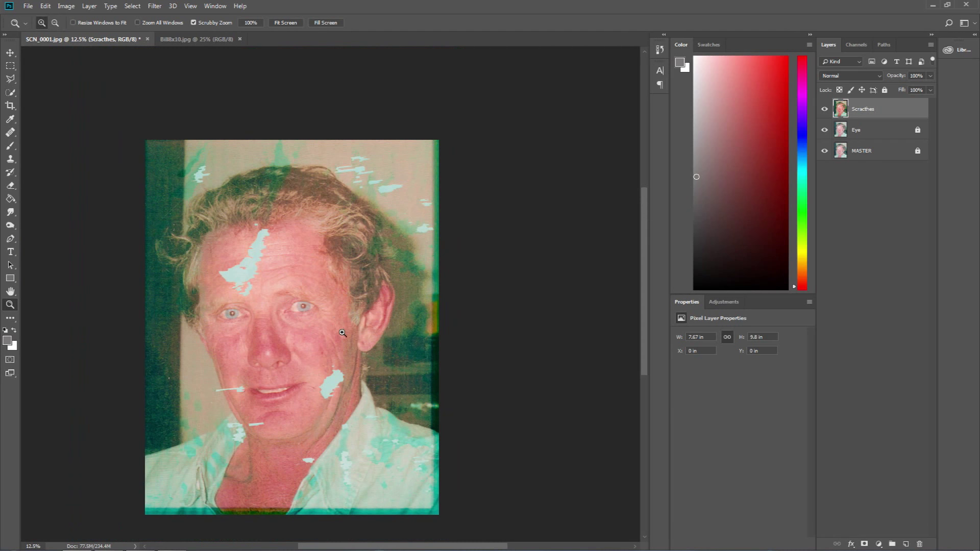
click(350, 341)
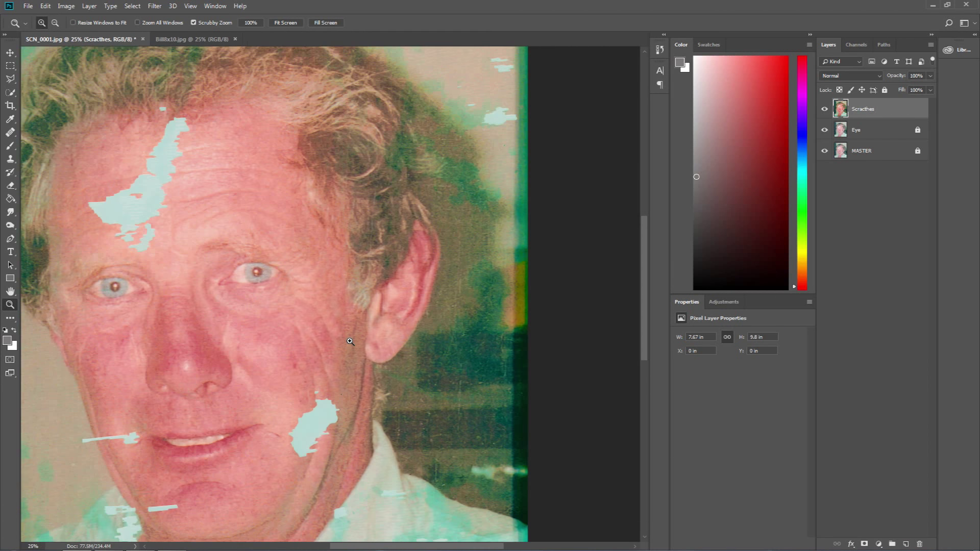
click(324, 309)
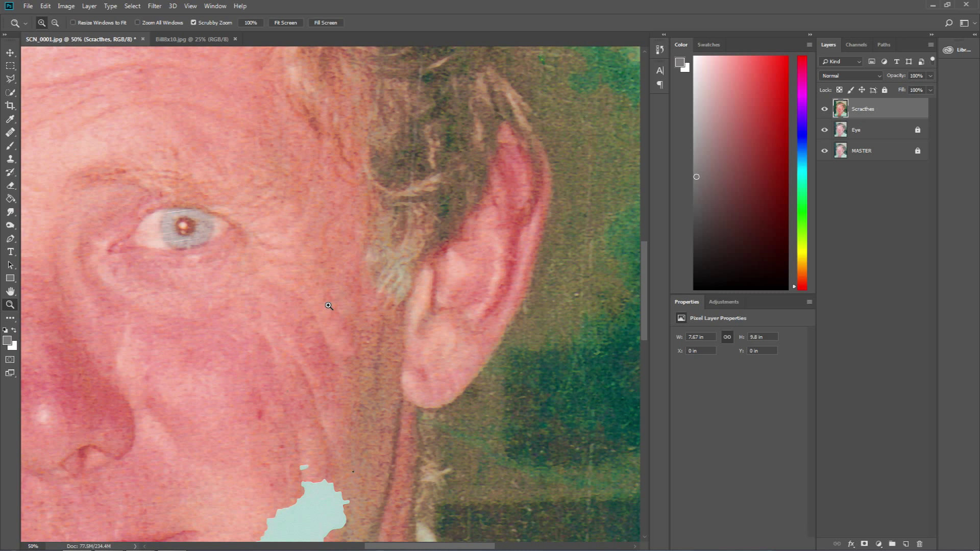
key(ctrl+alt+z)
key(ctrl+alt+z)
key(ctrl+alt+z)
key(ctrl+alt+z)
key(ctrl+alt+z)
key(ctrl+alt+z)
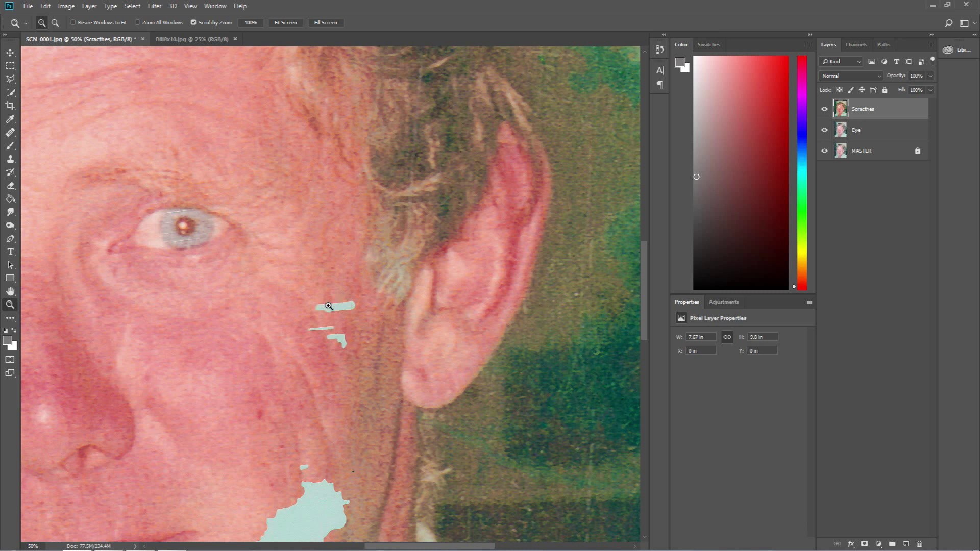
Clone nearby skin over the three cyan scratches beside the ear, resampling the source close to each scratch.
key(s)
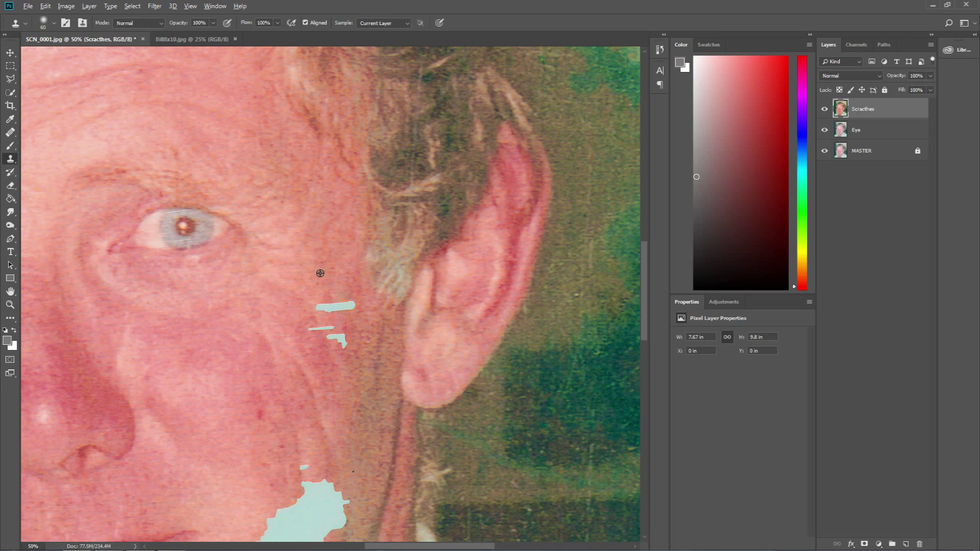
alt+click(320, 273)
drag(321, 306, 352, 303)
alt+click(300, 317)
drag(314, 330, 329, 321)
drag(323, 330, 324, 329)
alt+click(323, 308)
alt+click(354, 339)
mouse_move(343, 340)
mouse_down()
mouse_move(365, 346)
mouse_move(339, 336)
mouse_up()
alt+click(335, 320)
alt+click(328, 322)
click(327, 333)
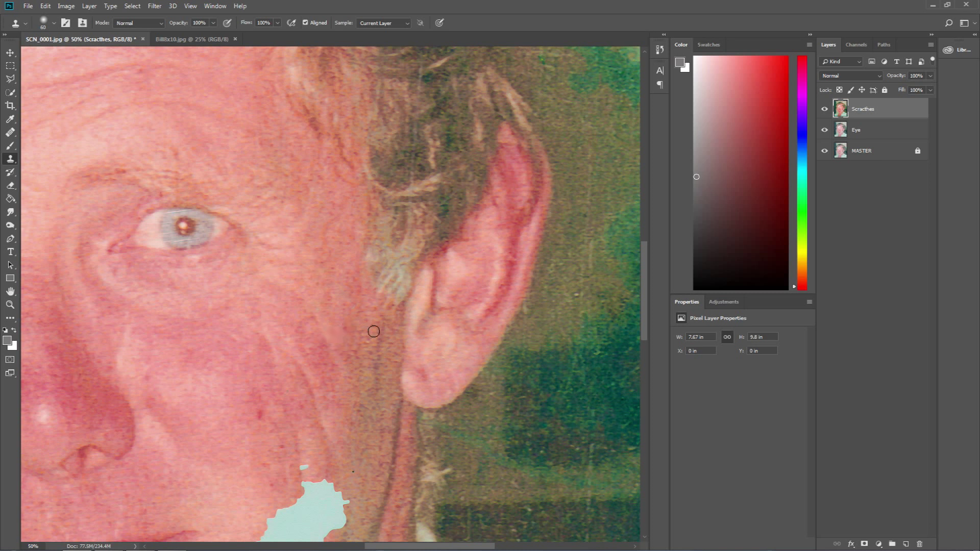
Check the repaired area in the wider portrait and inspect the large cyan patch on the lower cheek up close.
key(z)
alt+click(348, 317)
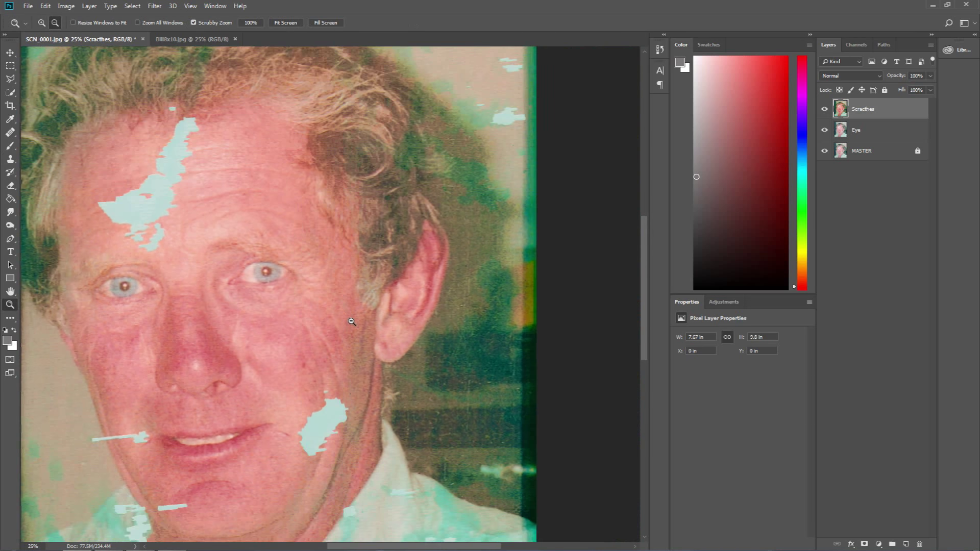
alt+click(350, 321)
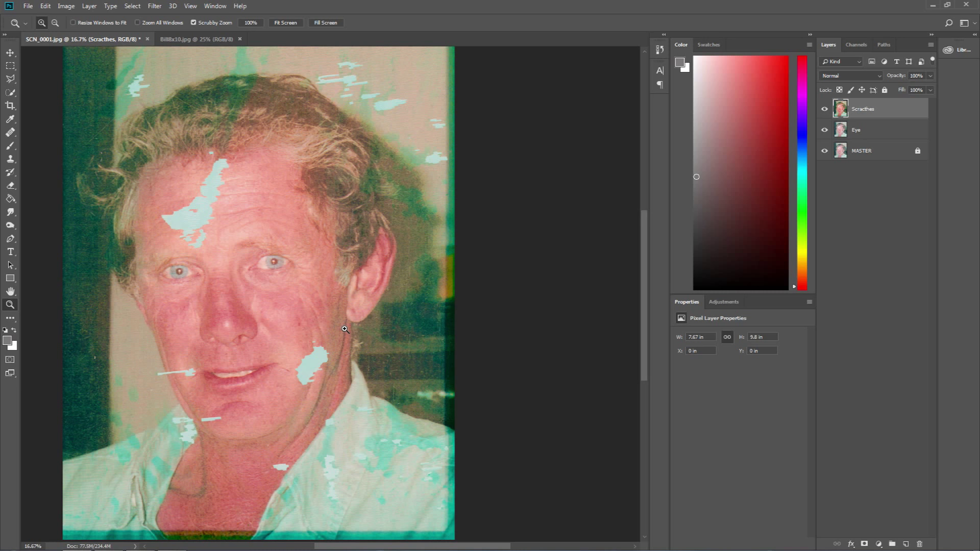
click(304, 353)
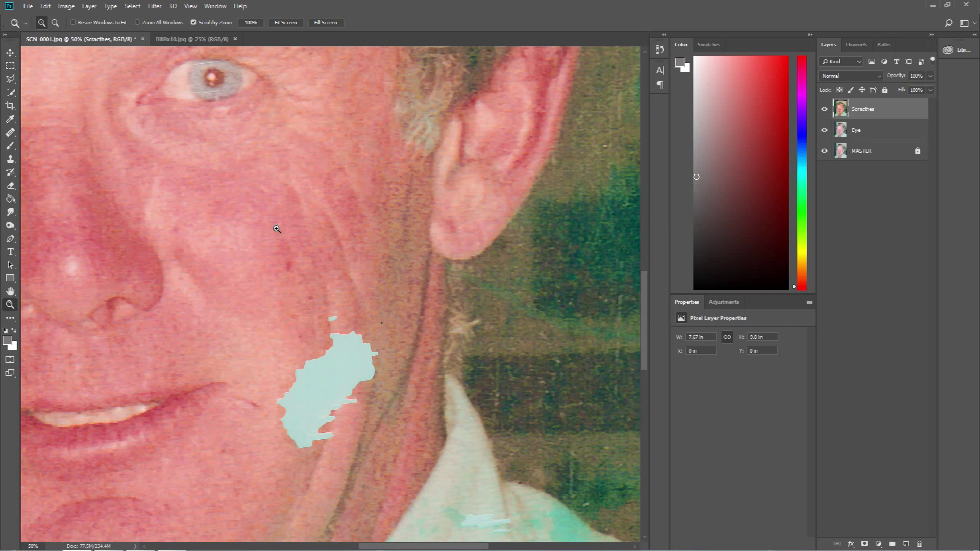
Try cloning cheek skin over the upper end of the large cyan patch, check it in the wider portrait, and undo it.
key(s)
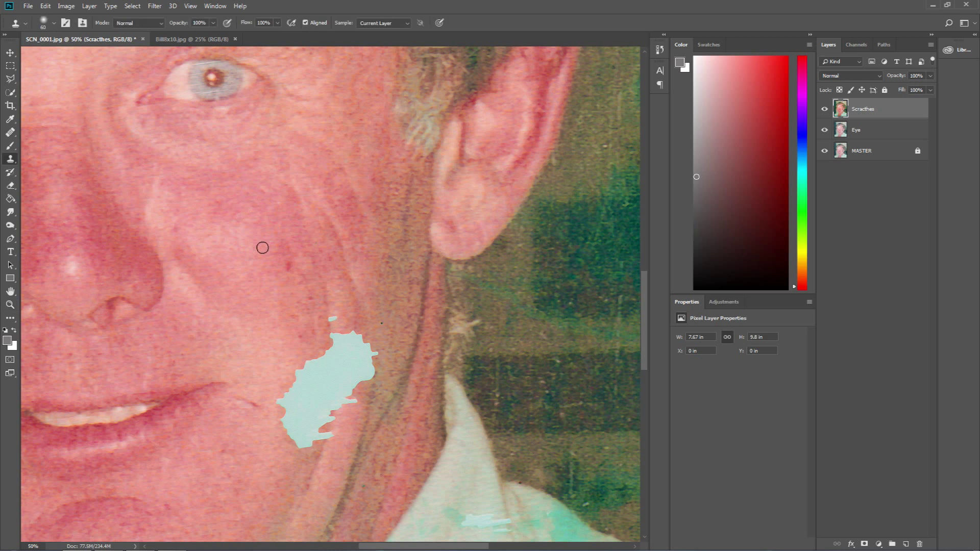
alt+click(137, 246)
mouse_move(354, 337)
mouse_down()
mouse_move(356, 354)
mouse_move(341, 343)
mouse_move(344, 333)
mouse_move(357, 336)
mouse_move(258, 275)
mouse_up()
key(z)
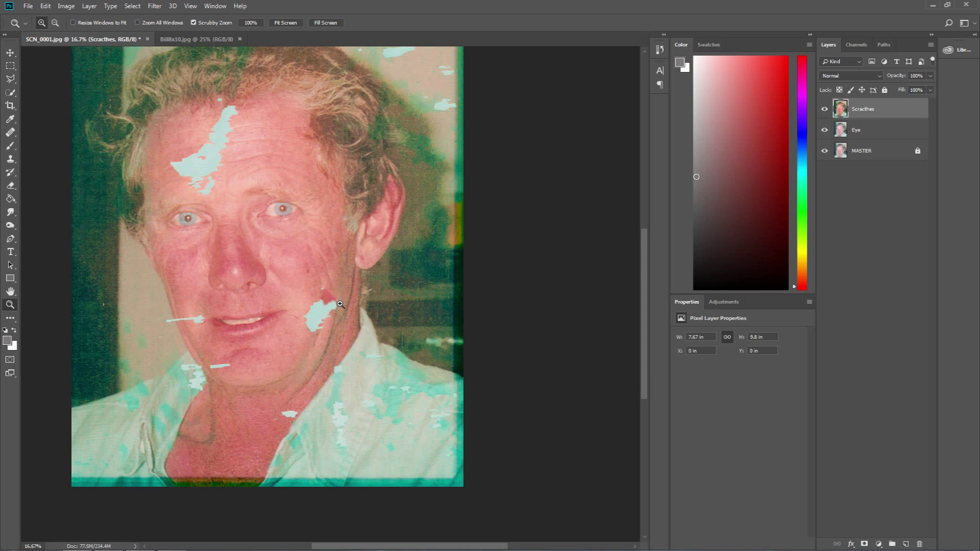
key(ctrl+z)
Clone nearby skin over the small cyan spot above the cheek patch and the small one at the hairline.
drag(331, 296, 331, 296)
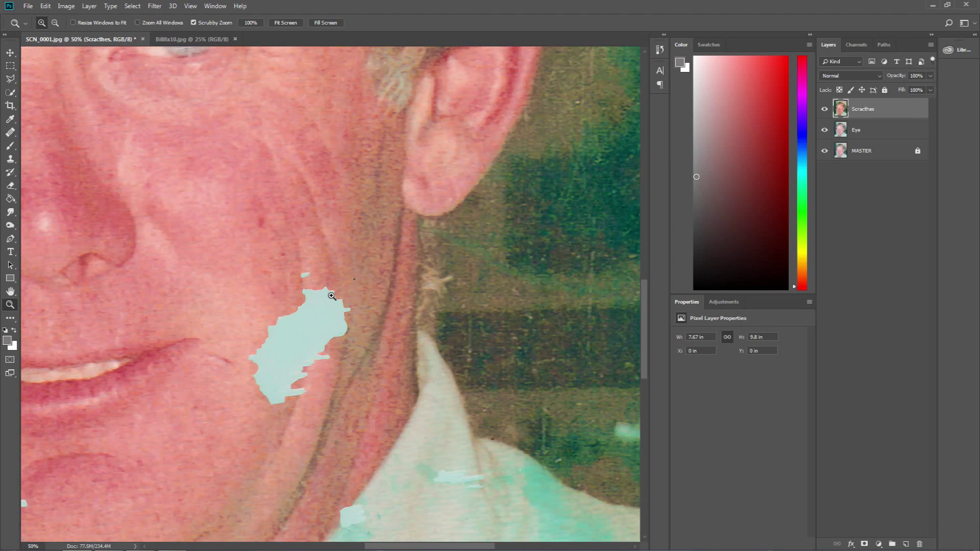
key(s)
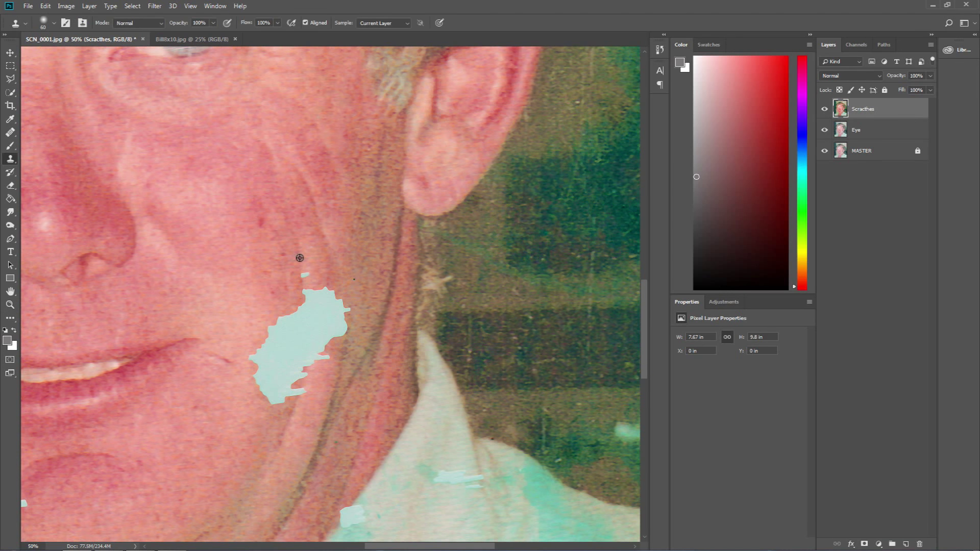
alt+click(300, 258)
drag(223, 251, 267, 328)
drag(278, 255, 313, 299)
drag(247, 197, 350, 273)
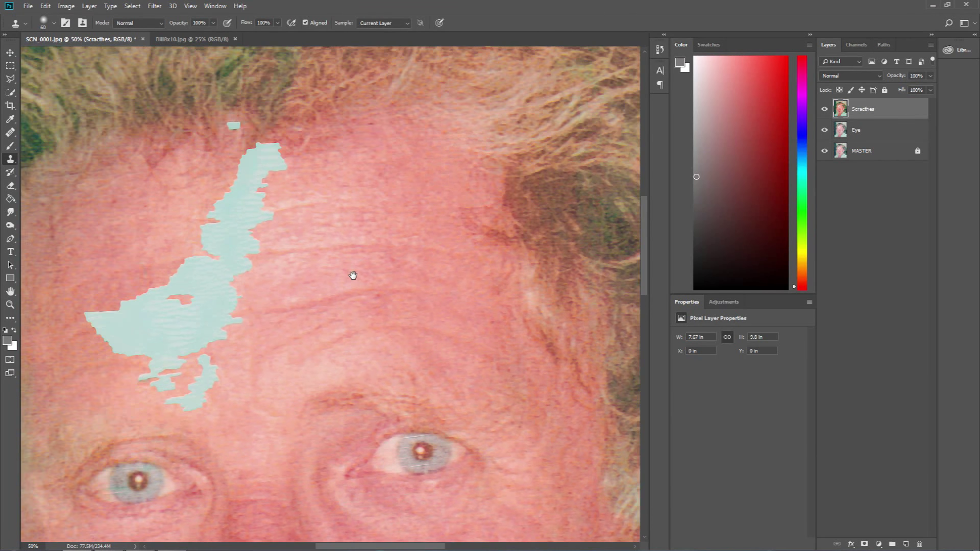
drag(233, 136, 292, 134)
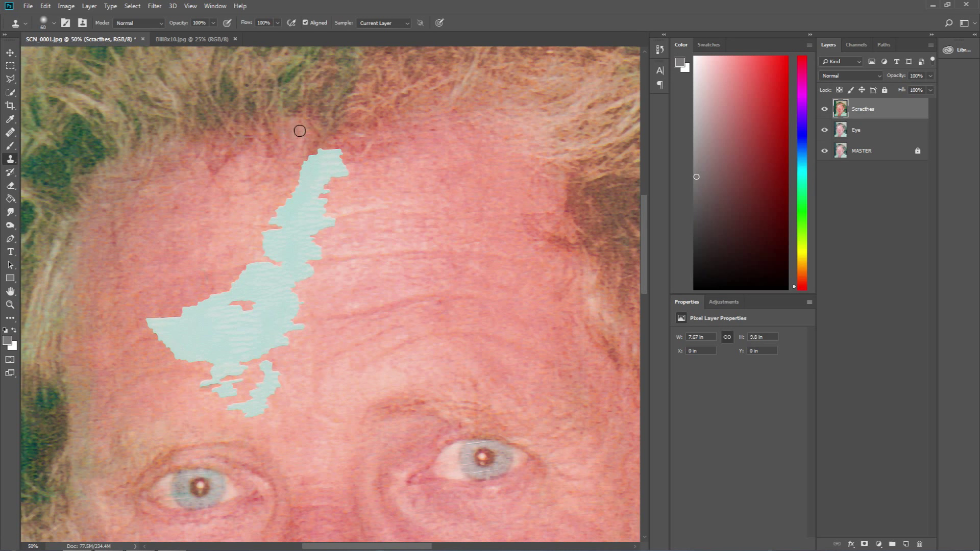
Check the small repairs in the whole portrait and examine the large cyan damage on the forehead.
key(z)
alt+click(470, 188)
alt+click(470, 188)
alt+click(470, 189)
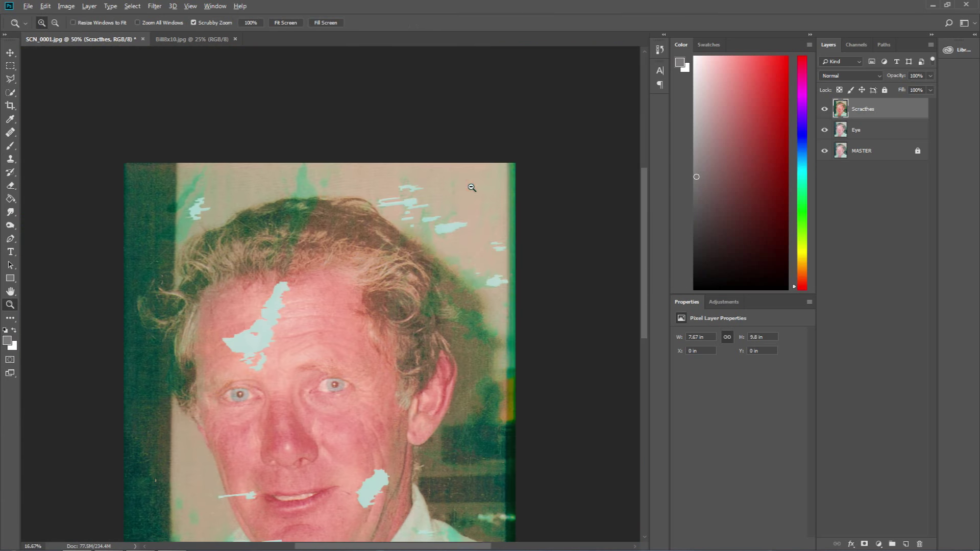
alt+click(470, 188)
drag(363, 293, 384, 206)
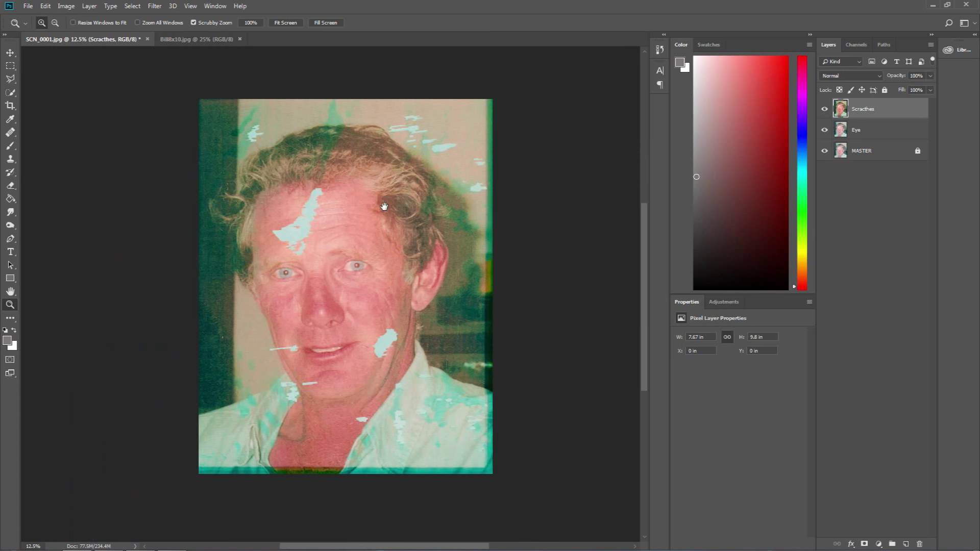
click(313, 238)
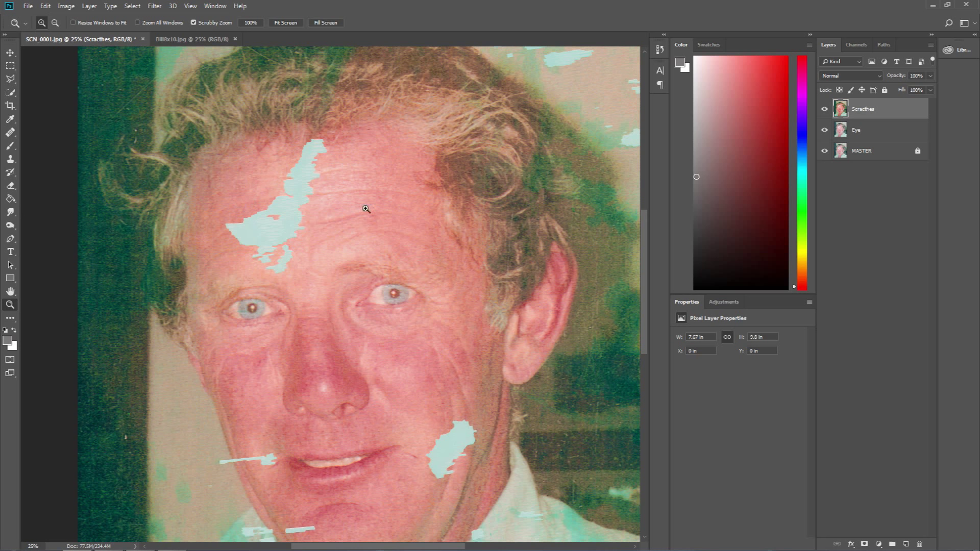
Outline the clean forehead skin beside the cyan damage with the Polygonal Lasso and paste a copy onto a new layer.
click(11, 79)
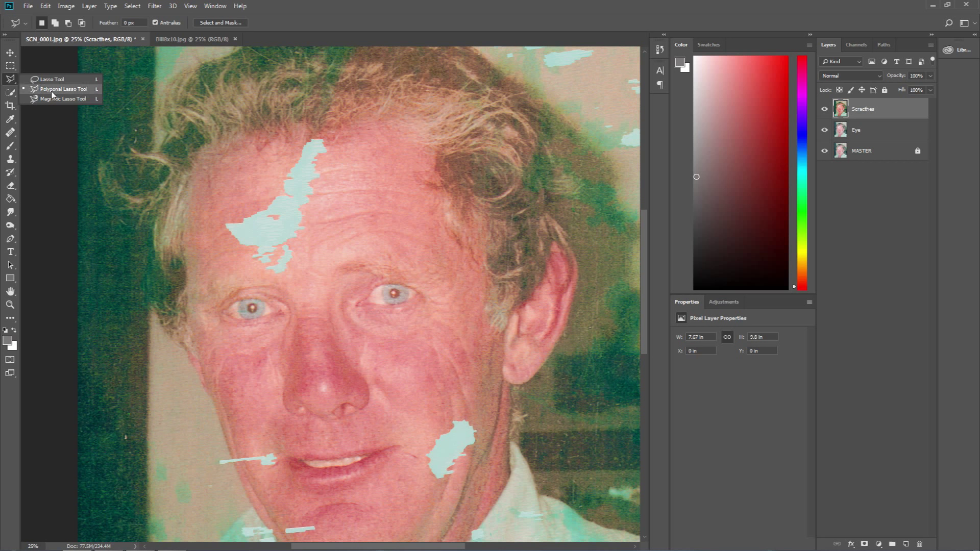
click(80, 95)
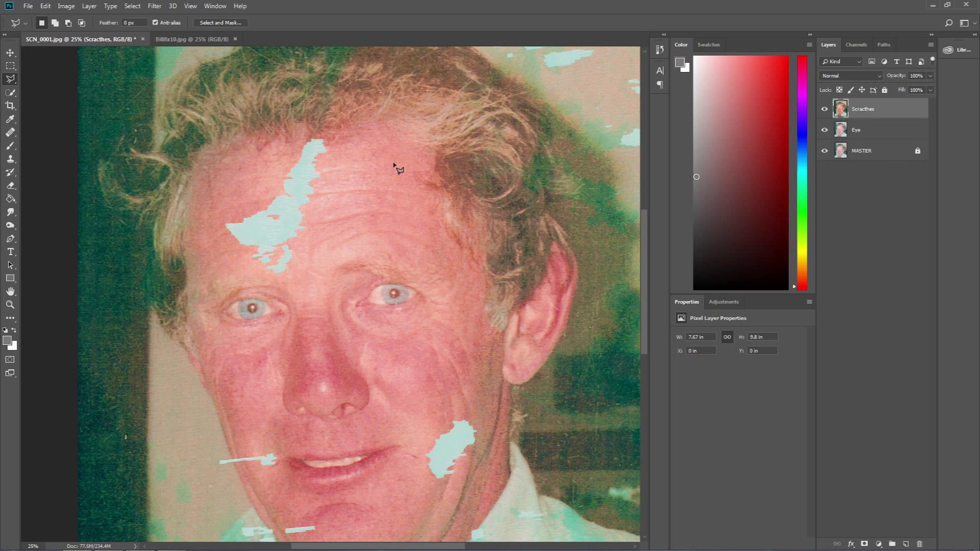
click(325, 155)
click(316, 257)
click(378, 241)
click(413, 250)
click(426, 246)
click(404, 177)
click(402, 154)
click(390, 139)
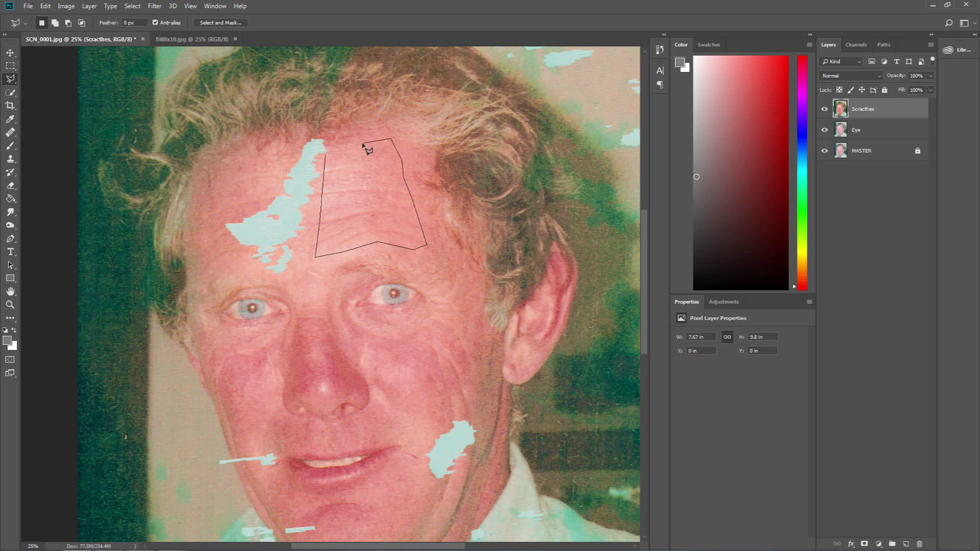
click(328, 156)
click(46, 6)
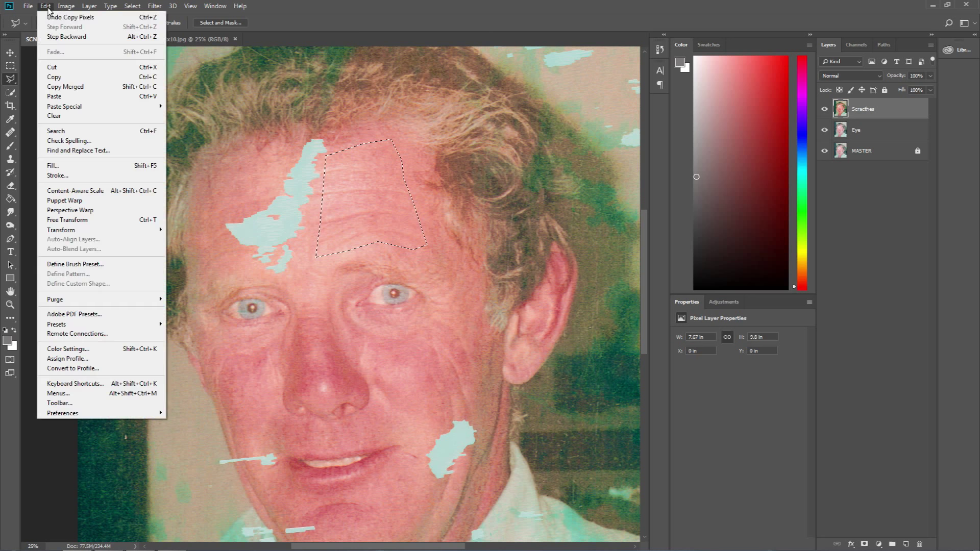
click(58, 96)
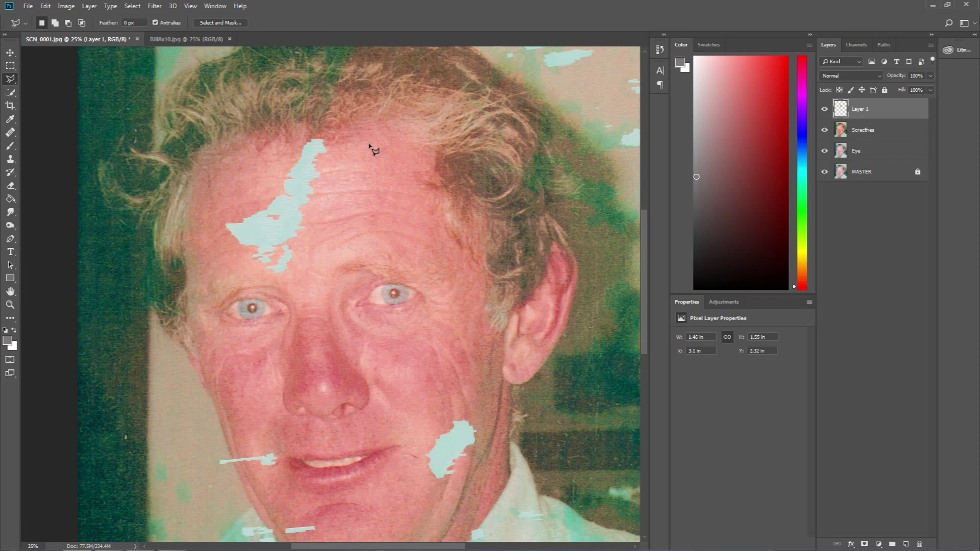
Mirror the pasted skin horizontally at 89.5% width, rotate it 11.45° counter-clockwise, and place it over the forehead's cyan damage.
key(v)
mouse_move(365, 163)
mouse_down()
mouse_move(389, 175)
mouse_move(345, 204)
mouse_move(373, 183)
mouse_move(381, 149)
mouse_move(359, 192)
mouse_move(373, 168)
mouse_up()
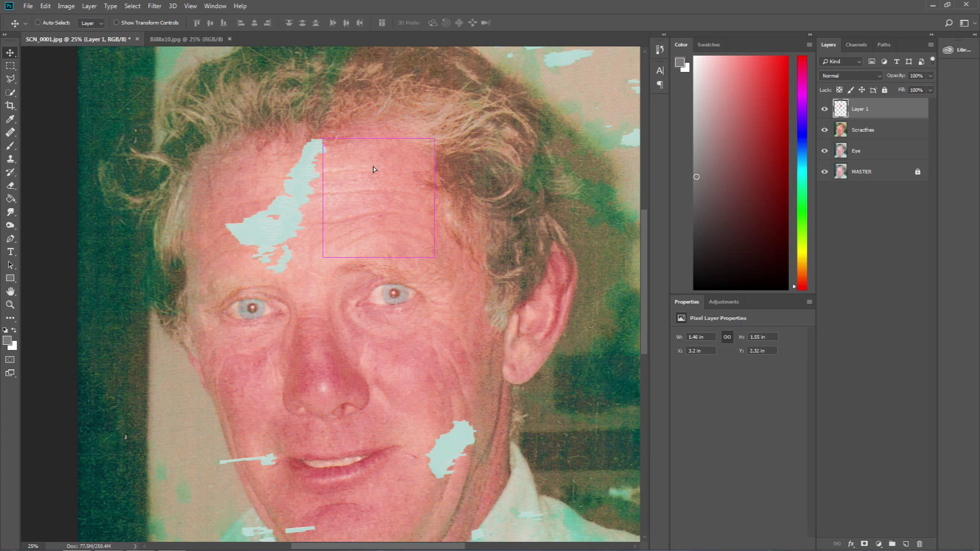
key(ctrl+t)
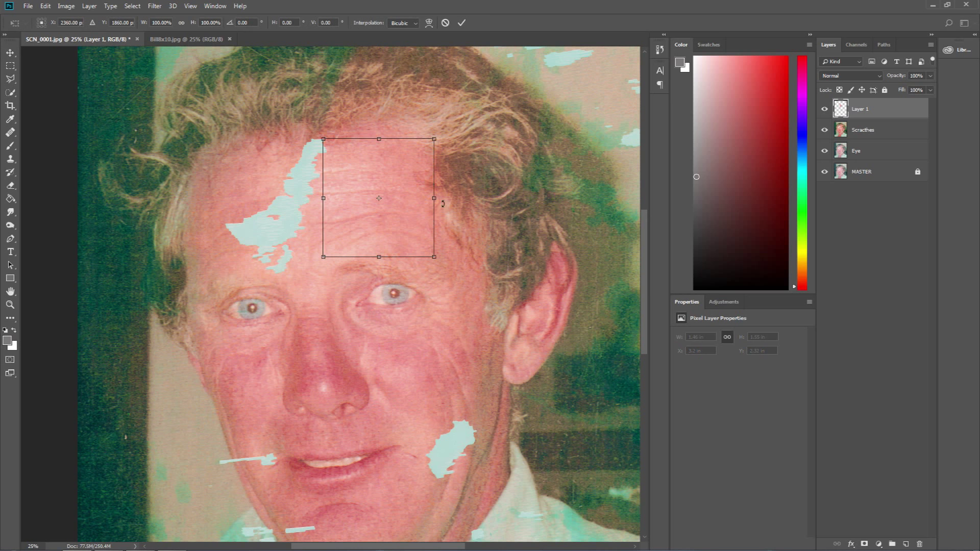
drag(437, 201, 222, 209)
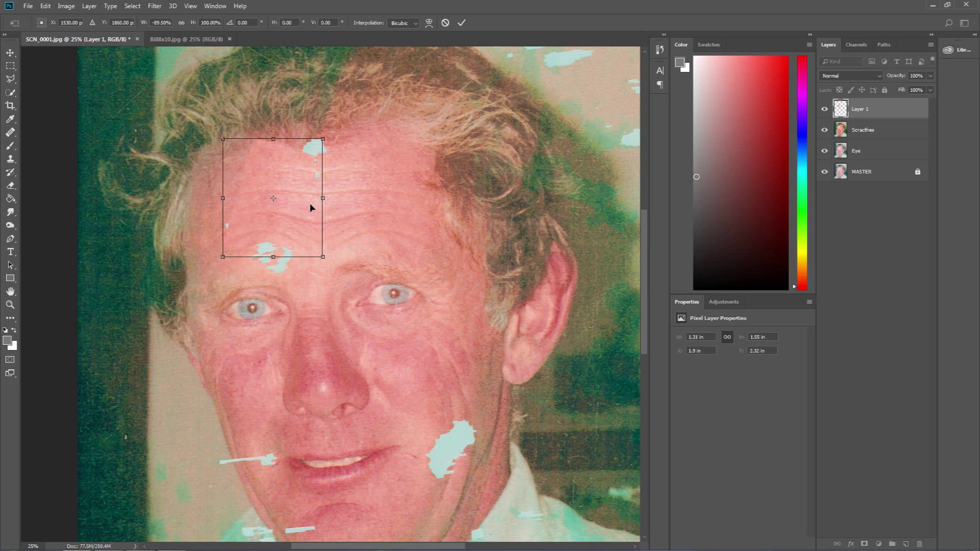
drag(285, 206, 274, 224)
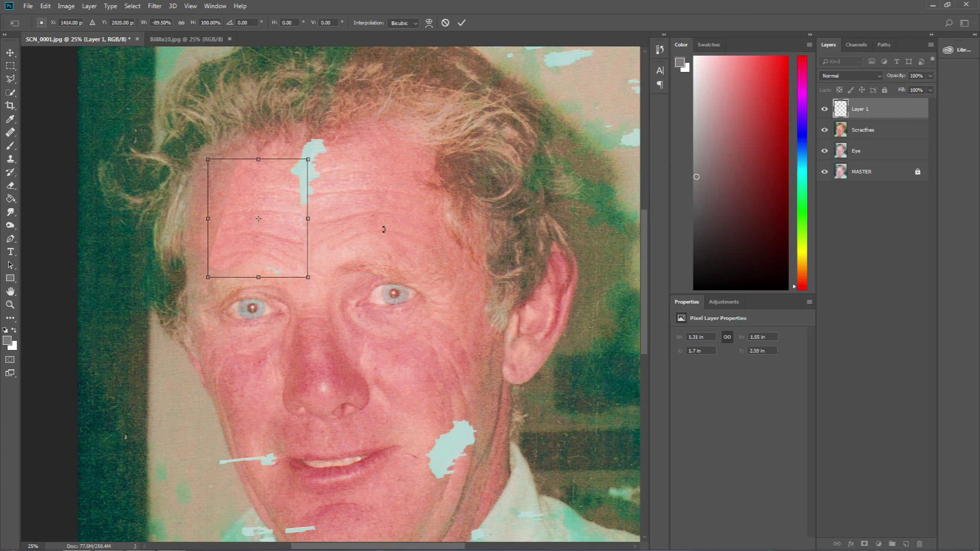
drag(383, 225, 368, 201)
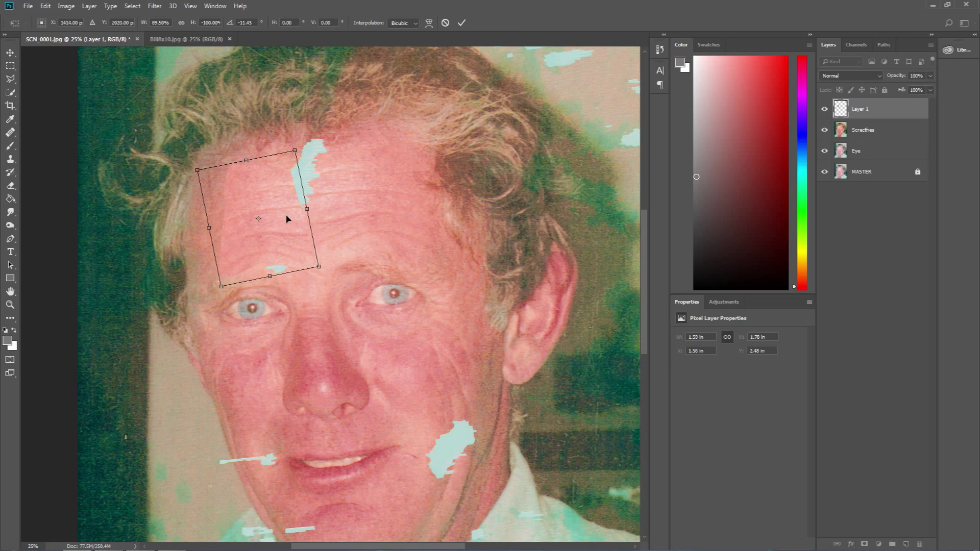
mouse_move(286, 217)
mouse_down()
mouse_move(275, 177)
mouse_move(292, 196)
mouse_move(276, 215)
mouse_up()
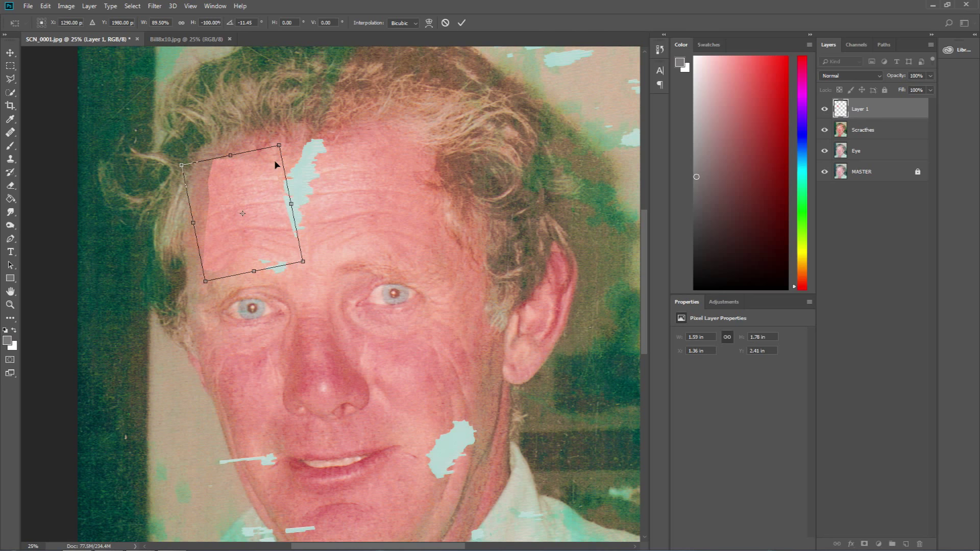
key(Return)
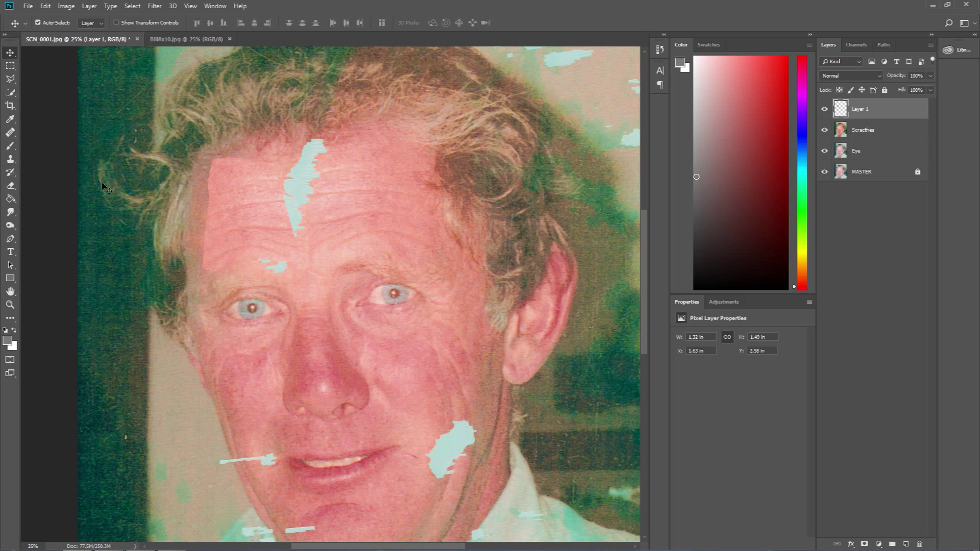
Blend the pasted skin's outer edges into the forehead using a 150 px Soft Round Eraser.
click(11, 187)
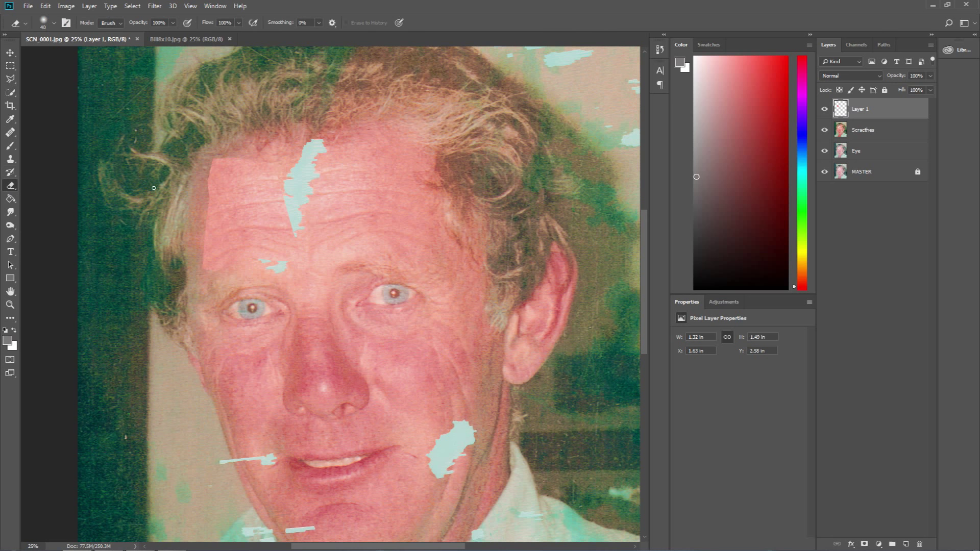
right_click(276, 207)
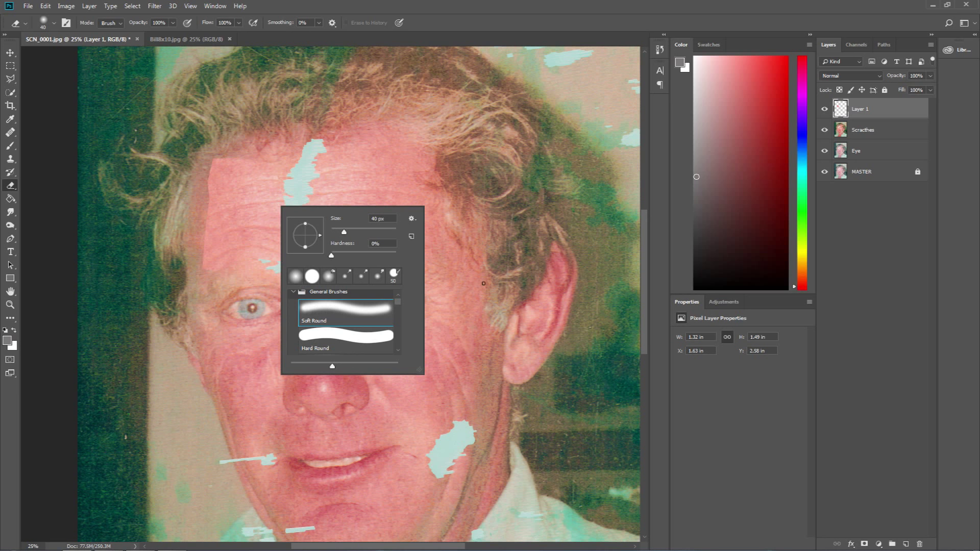
click(440, 277)
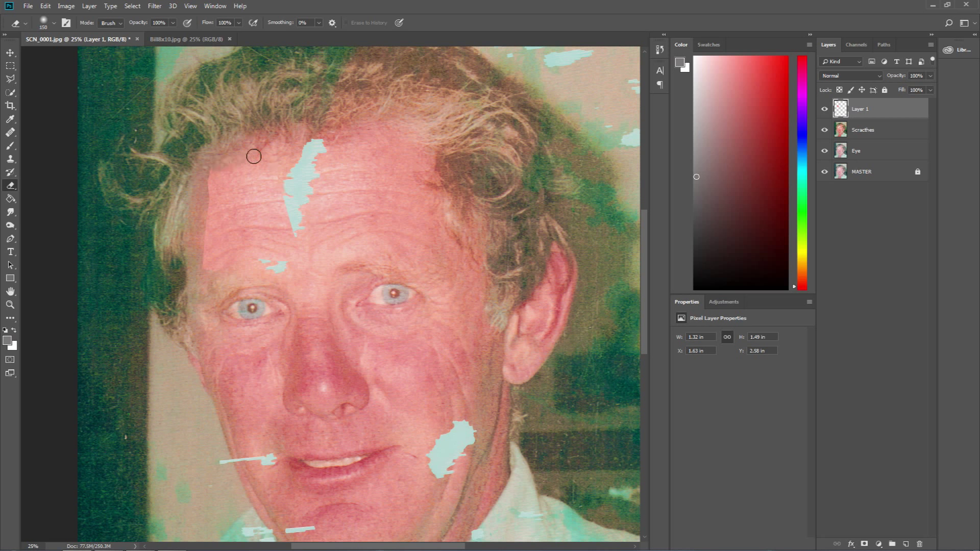
mouse_move(218, 170)
mouse_down()
mouse_move(198, 206)
mouse_move(198, 267)
mouse_move(208, 247)
mouse_move(208, 288)
mouse_move(211, 268)
mouse_move(244, 259)
mouse_move(216, 251)
mouse_move(202, 269)
mouse_move(287, 239)
mouse_move(283, 168)
mouse_move(263, 159)
mouse_move(228, 163)
mouse_move(258, 164)
mouse_move(221, 169)
mouse_move(187, 196)
mouse_move(239, 175)
mouse_move(208, 180)
mouse_move(286, 175)
mouse_move(189, 179)
mouse_move(237, 180)
mouse_move(184, 188)
mouse_move(236, 193)
mouse_move(156, 229)
mouse_up()
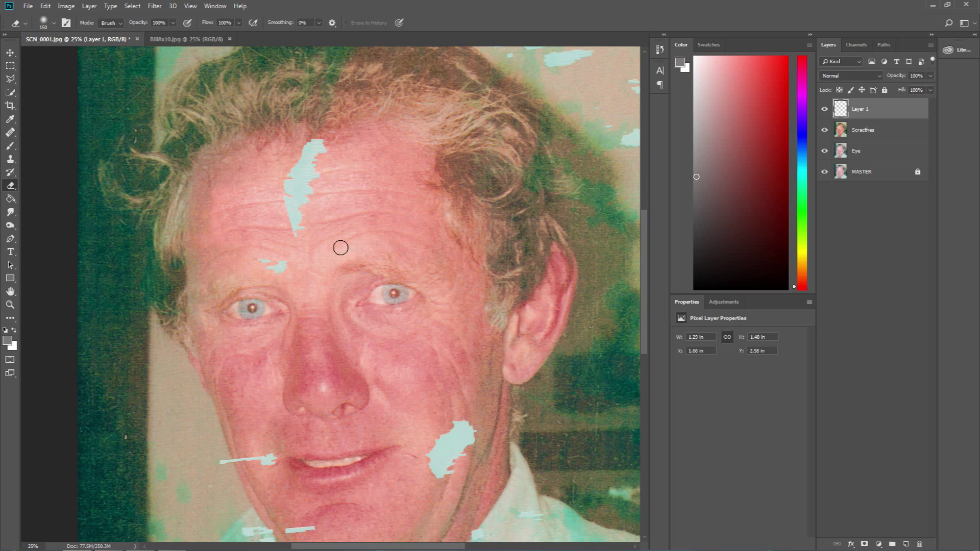
Compare the whole portrait with the pasted forehead layer hidden and shown.
key(s)
key(z)
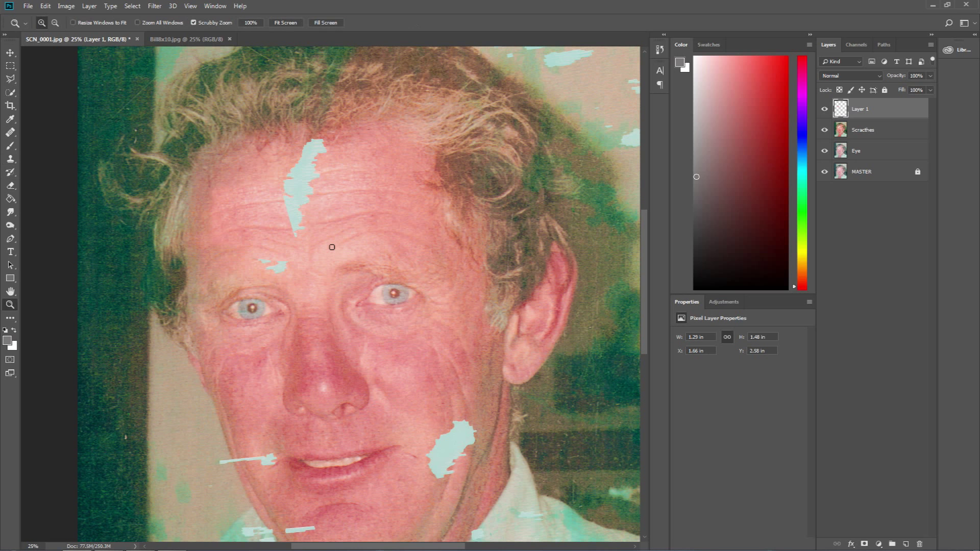
alt+click(332, 247)
alt+click(330, 318)
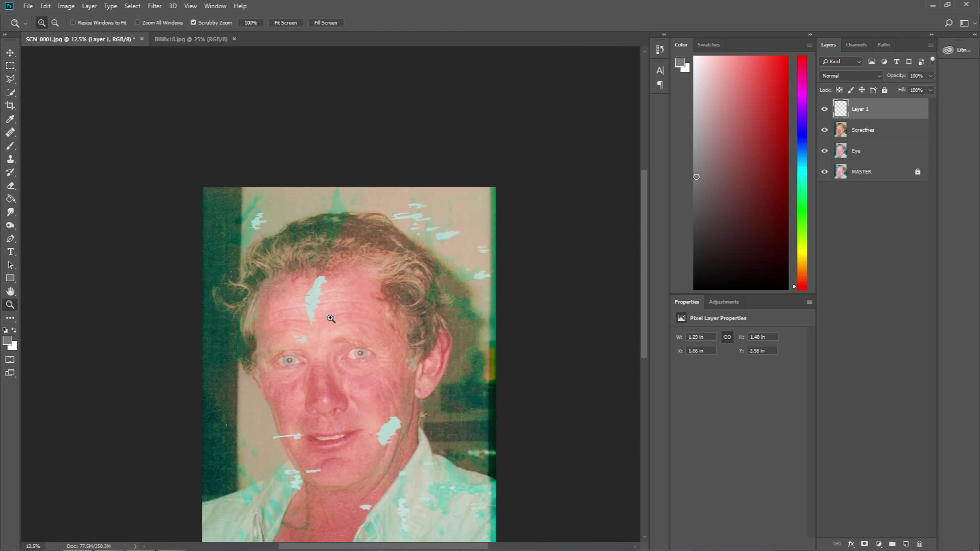
alt+click(331, 319)
click(330, 319)
click(331, 319)
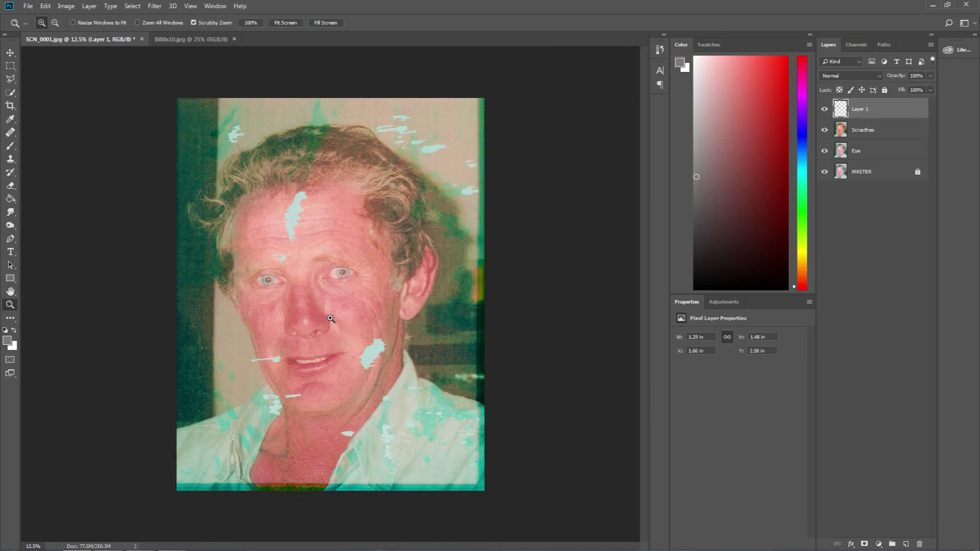
click(824, 109)
click(824, 109)
click(824, 109)
click(824, 109)
click(824, 110)
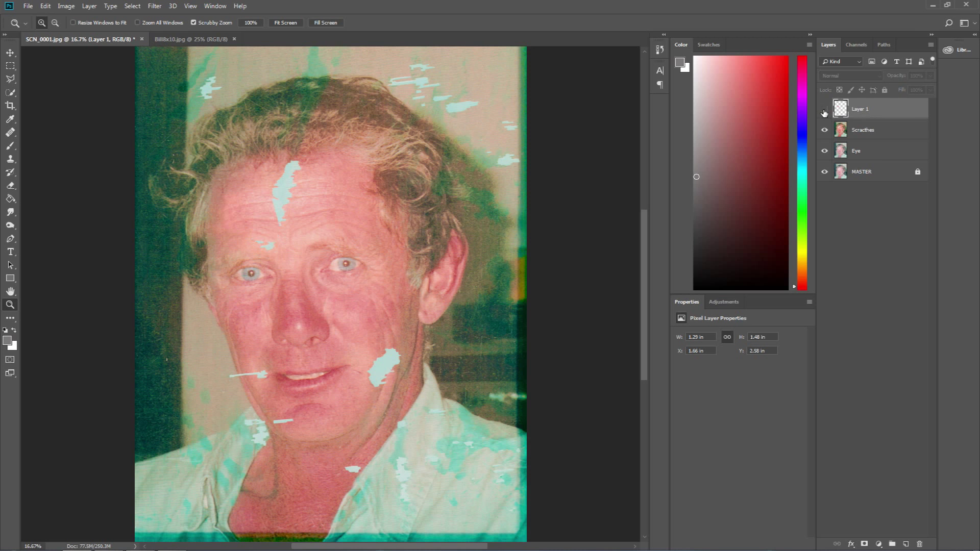
click(824, 109)
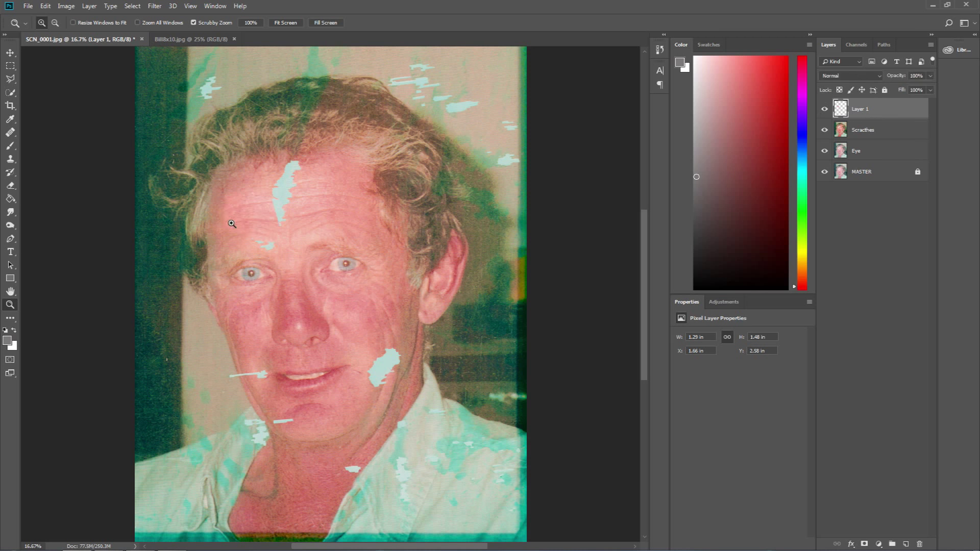
Erase more of the pasted skin's outer edge on the forehead and compare it with the layer hidden and shown.
key(e)
mouse_move(227, 224)
mouse_down()
mouse_move(238, 239)
mouse_move(224, 231)
mouse_move(235, 234)
mouse_move(221, 212)
mouse_up()
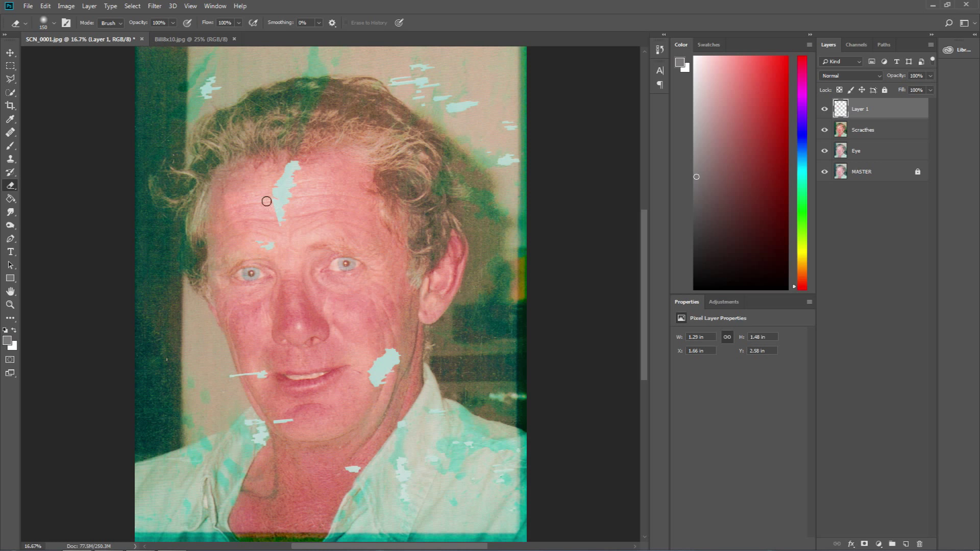
click(824, 109)
click(824, 109)
click(824, 109)
click(824, 109)
Darken the pasted forehead skin with the Burn tool, using a brush enlarged to 900 px.
click(10, 227)
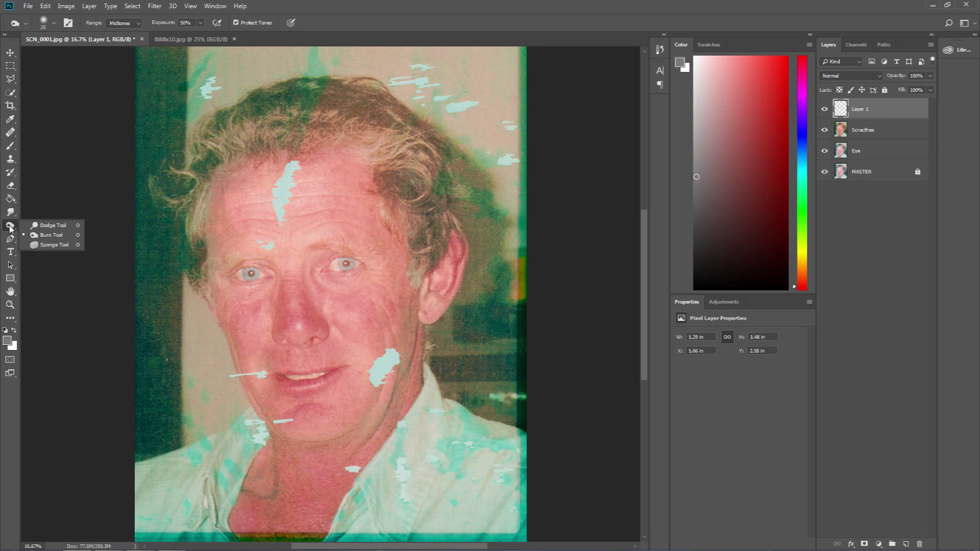
click(44, 236)
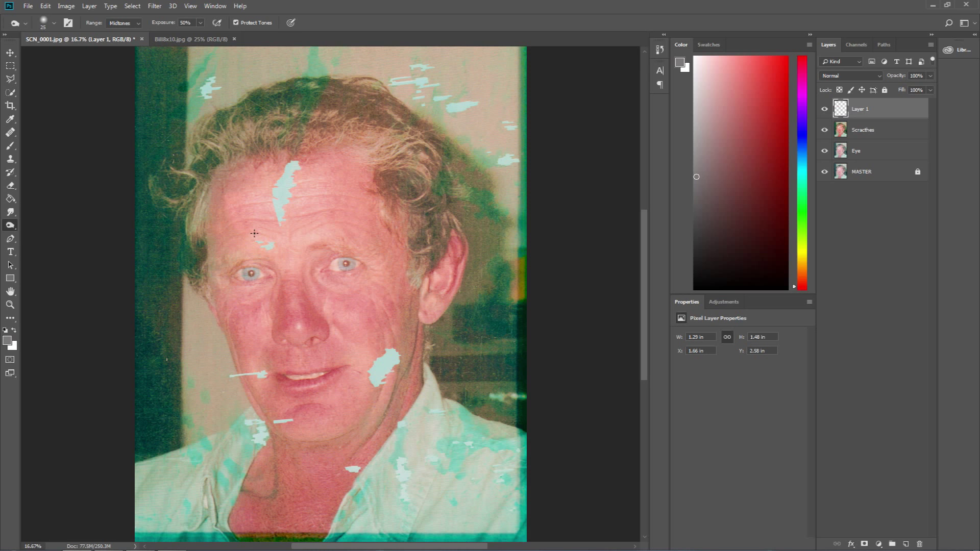
key(bracketright)
key(bracketright)
key(bracketright)
key(bracketright)
key(bracketright)
key(bracketright)
key(bracketright)
key(bracketright)
key(bracketright)
key(bracketright)
key(bracketright)
key(bracketright)
key(bracketright)
key(bracketright)
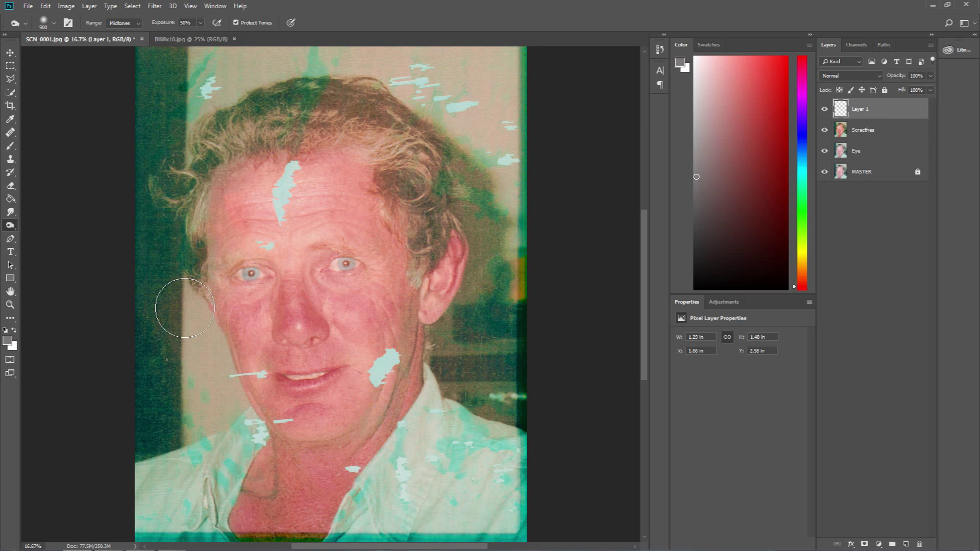
mouse_move(236, 218)
mouse_down()
mouse_move(244, 219)
mouse_move(239, 226)
mouse_up()
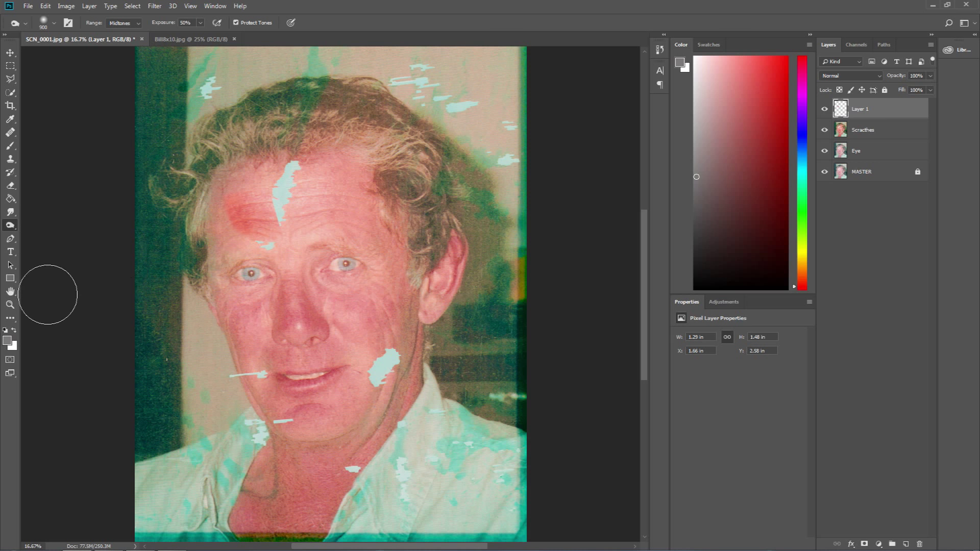
Undo the last Burn stroke on the pasted forehead skin.
key(ctrl+z)
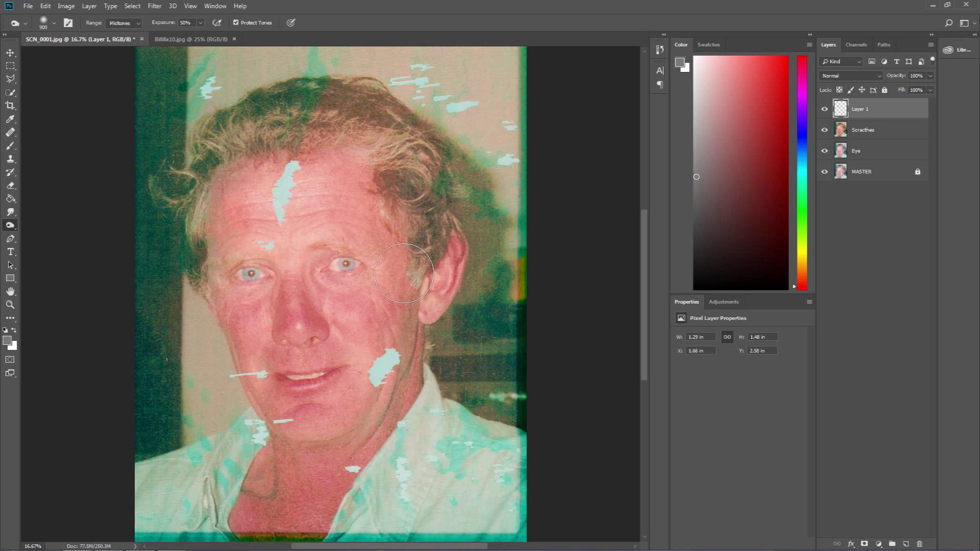
key(z)
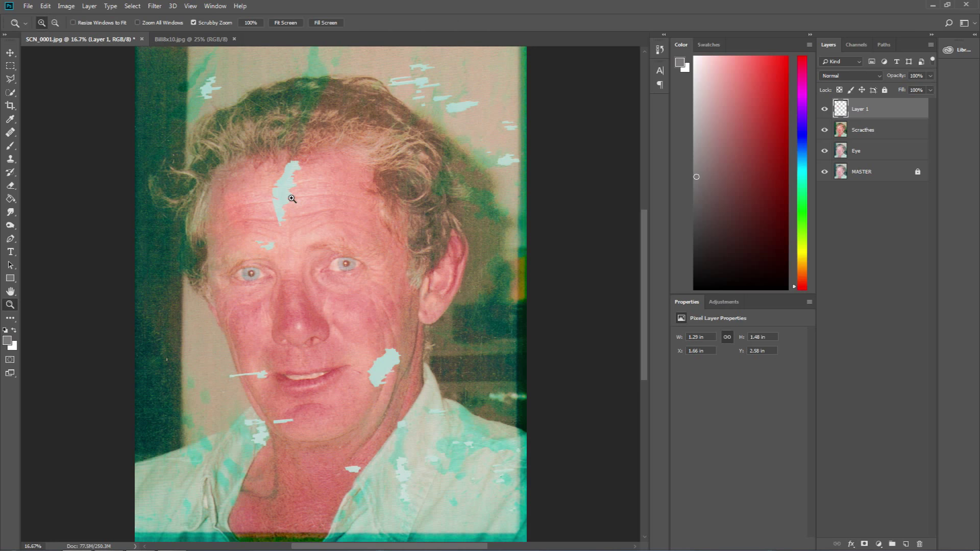
click(292, 199)
click(262, 224)
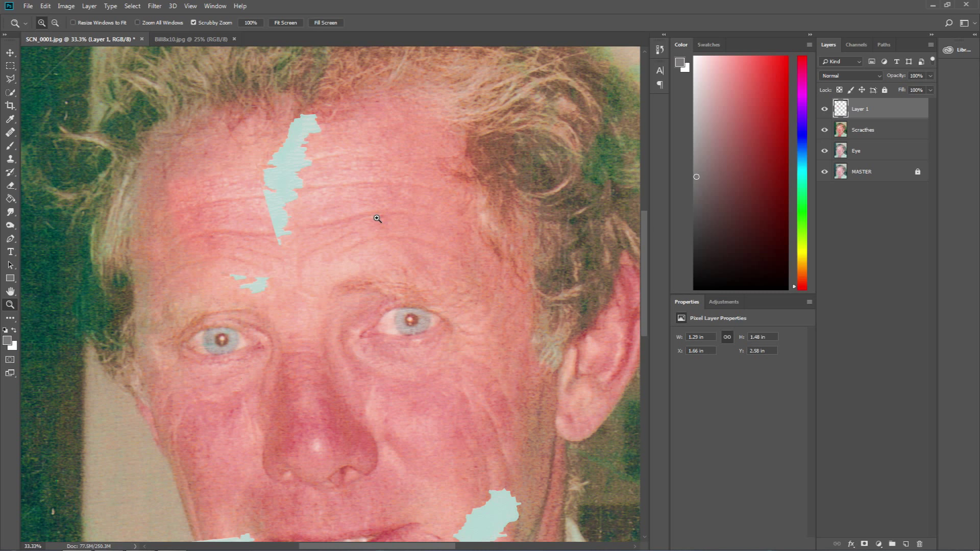
Try to clone nearby skin over the large forehead scratch while working on the pasted skin layer.
key(s)
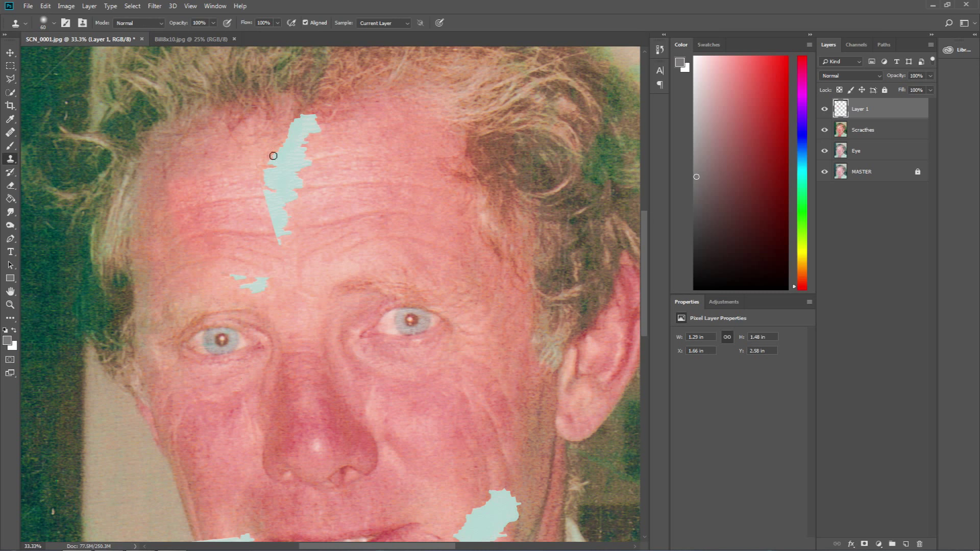
alt+click(241, 188)
mouse_move(259, 196)
mouse_down()
mouse_move(236, 193)
mouse_move(253, 197)
mouse_up()
drag(269, 239, 275, 241)
Merge the pasted skin layer, Layer 1, with the Scracthes layer beneath it.
click(862, 131)
click(862, 112)
click(870, 131)
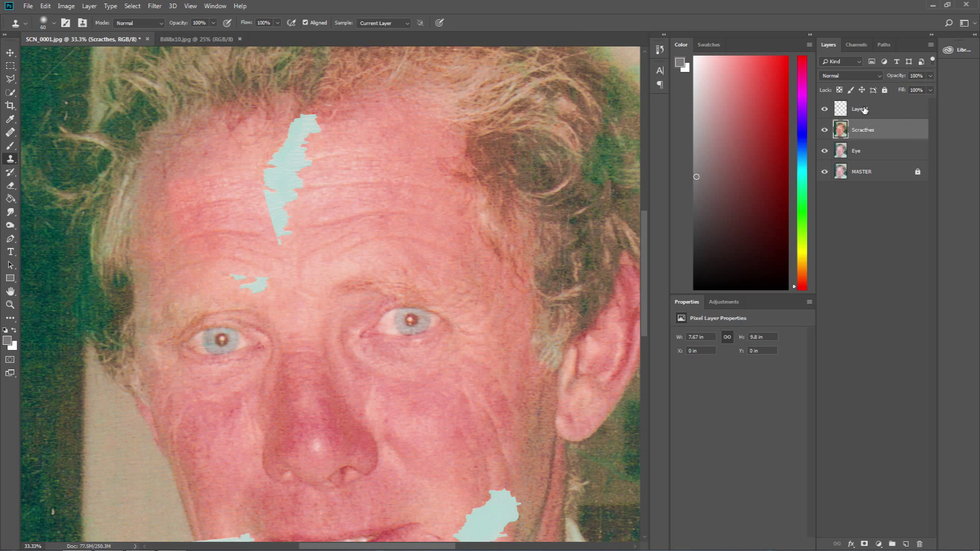
shift+click(862, 109)
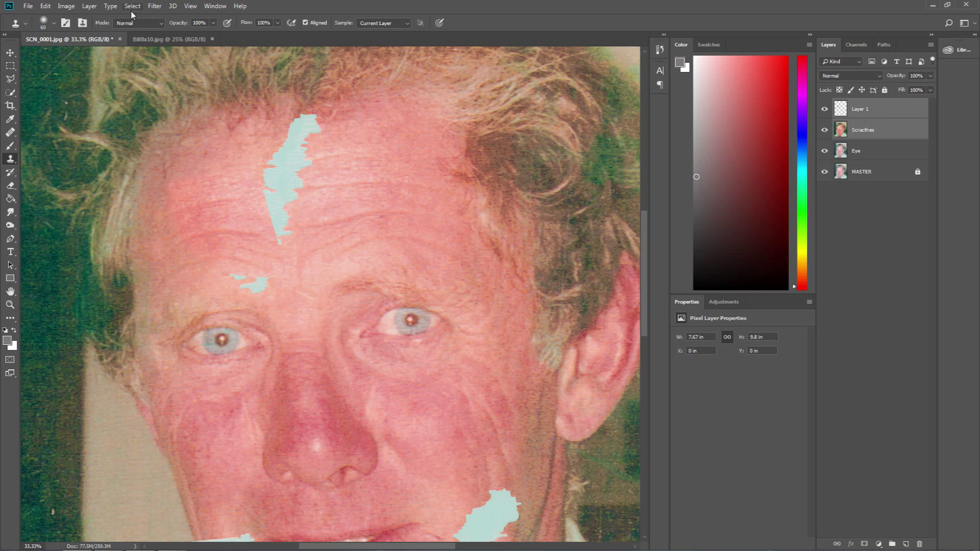
click(89, 6)
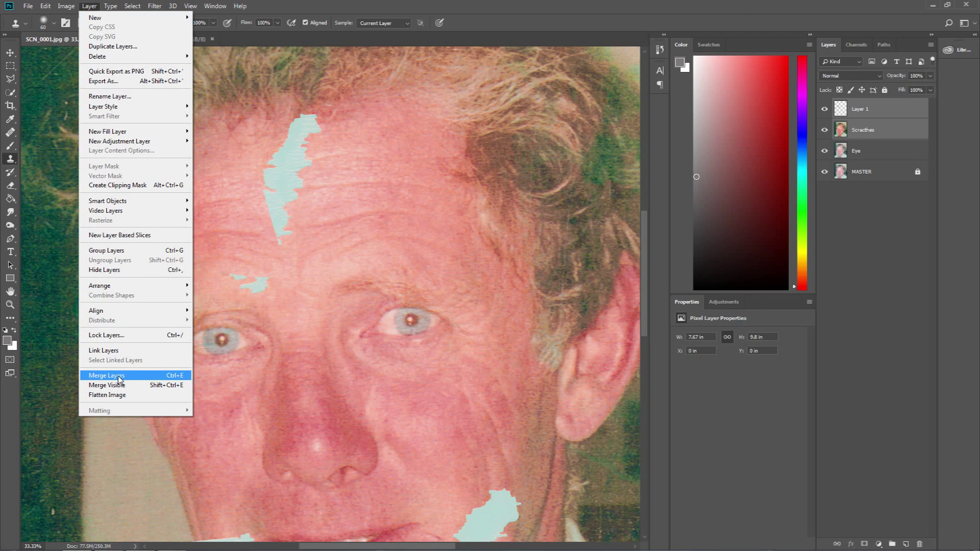
click(175, 376)
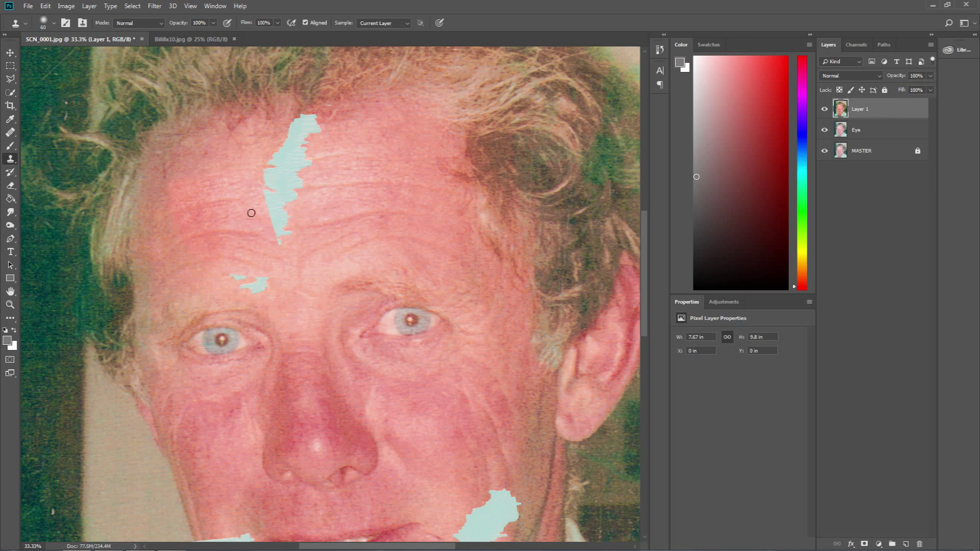
Clone adjacent forehead skin over the side edges and middle of the large forehead scratch with the Clone Stamp.
alt+click(331, 201)
drag(301, 202, 293, 201)
alt+click(336, 172)
drag(307, 169, 317, 129)
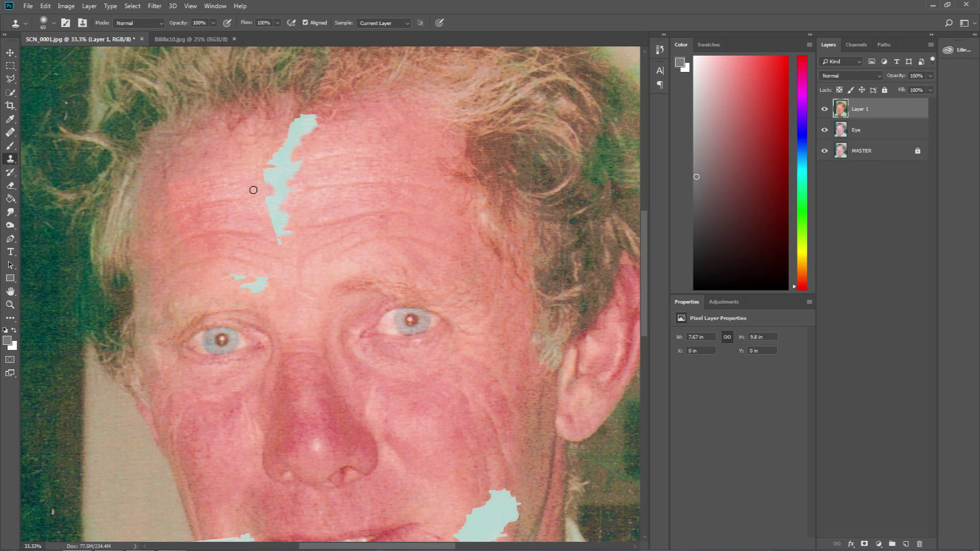
drag(265, 214, 279, 232)
alt+click(255, 219)
mouse_move(282, 181)
mouse_down()
mouse_move(267, 184)
mouse_move(299, 177)
mouse_up()
alt+click(236, 177)
alt+click(252, 178)
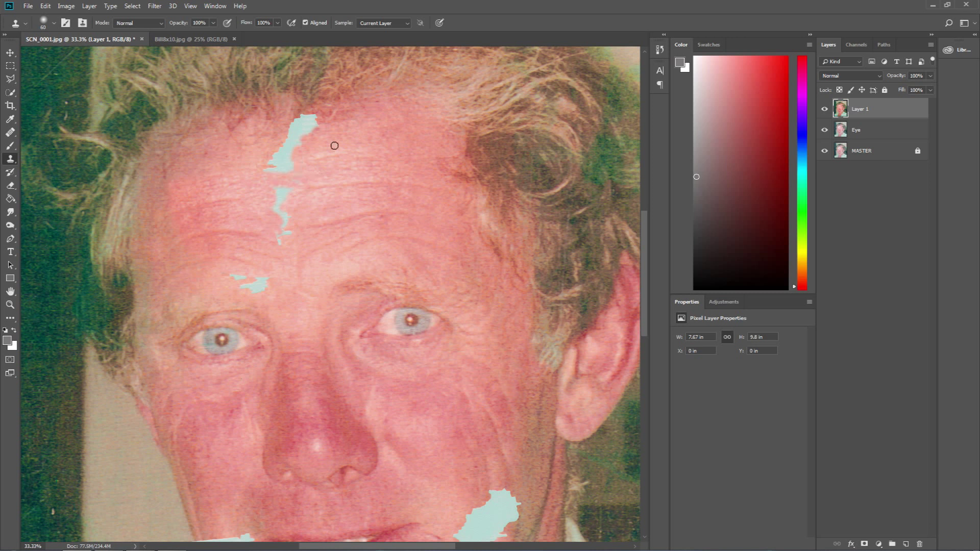
Clone forehead skin over the lower part of the large scratch, resampling often to match the wrinkles.
drag(294, 166, 267, 168)
alt+click(279, 175)
mouse_move(274, 187)
mouse_down()
mouse_move(257, 207)
mouse_move(285, 214)
mouse_move(281, 222)
mouse_move(305, 208)
mouse_move(276, 226)
mouse_move(290, 209)
mouse_move(276, 226)
mouse_move(281, 207)
mouse_move(277, 240)
mouse_up()
alt+click(257, 188)
alt+click(256, 185)
alt+click(262, 192)
alt+click(261, 202)
alt+click(256, 201)
alt+click(283, 192)
alt+click(289, 208)
alt+click(284, 207)
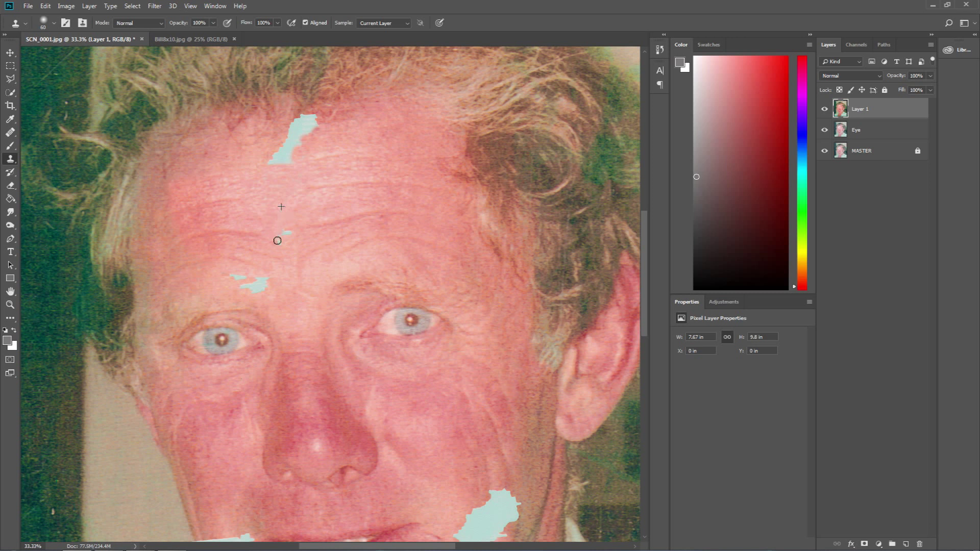
alt+click(281, 202)
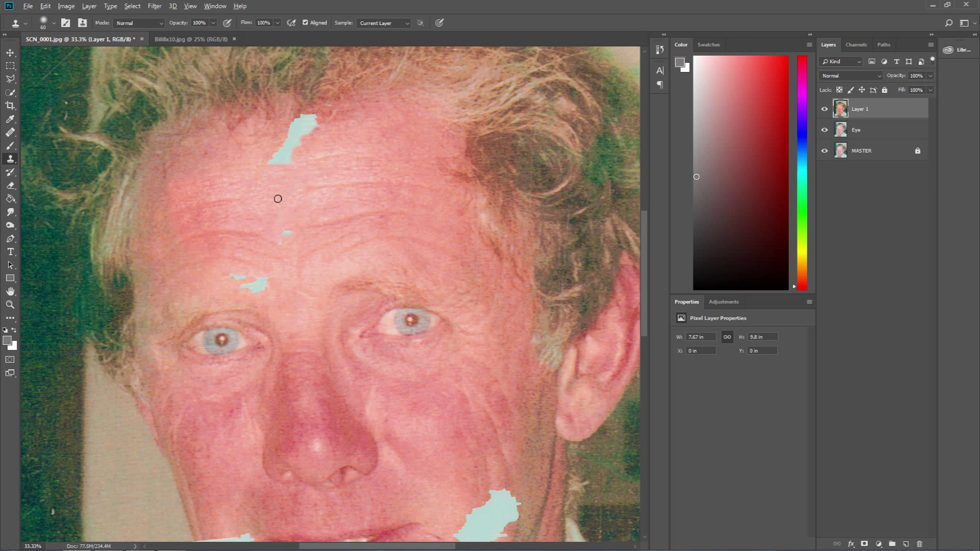
alt+click(286, 266)
drag(282, 241, 288, 234)
Clone skin over the remaining upper part of the forehead scratch, up to the hairline.
alt+click(238, 157)
drag(269, 156, 293, 157)
mouse_move(271, 162)
mouse_down()
mouse_move(292, 147)
mouse_move(279, 139)
mouse_move(299, 130)
mouse_move(284, 143)
mouse_move(327, 136)
mouse_move(307, 116)
mouse_up()
alt+click(343, 134)
alt+click(344, 129)
alt+click(339, 130)
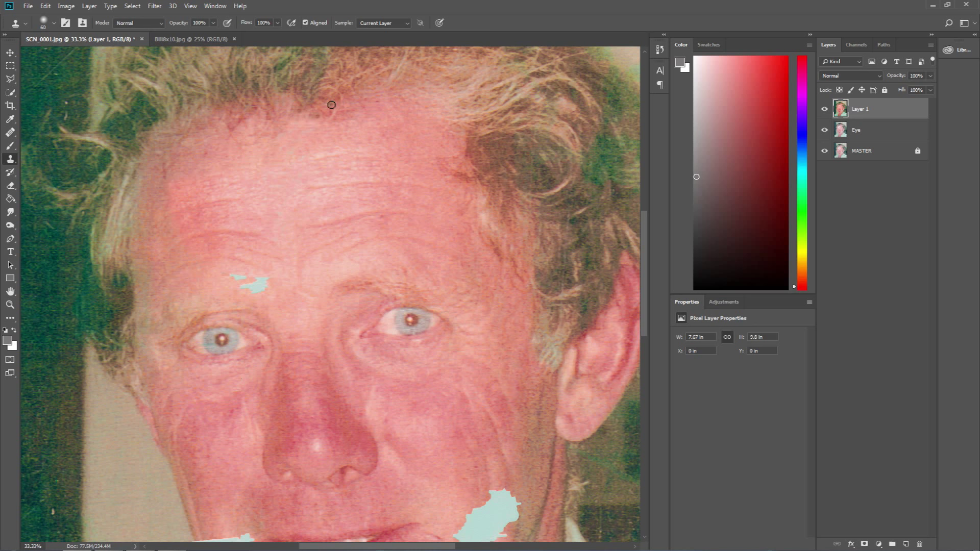
Compare the whole portrait with the merged repair layer hidden and shown.
key(z)
alt+click(302, 150)
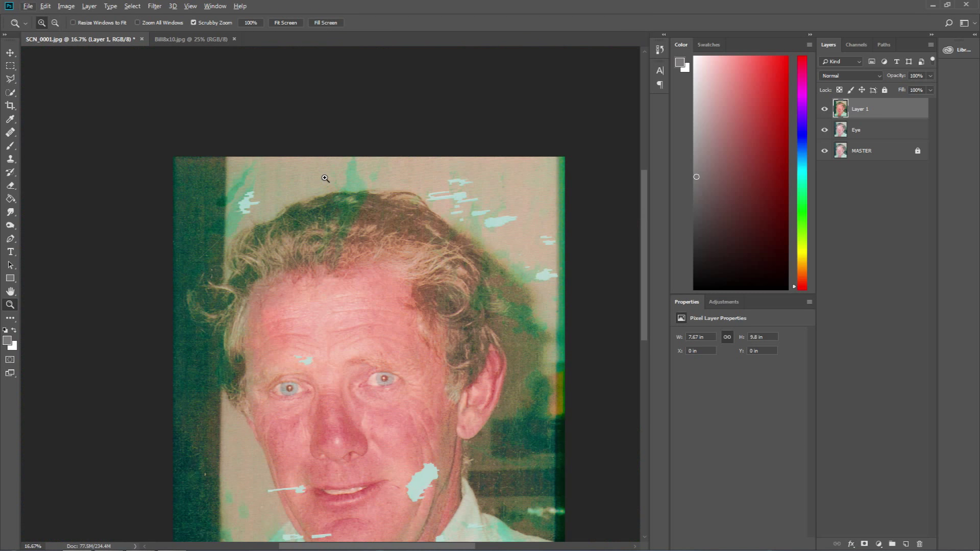
drag(341, 283, 341, 176)
drag(337, 215, 336, 208)
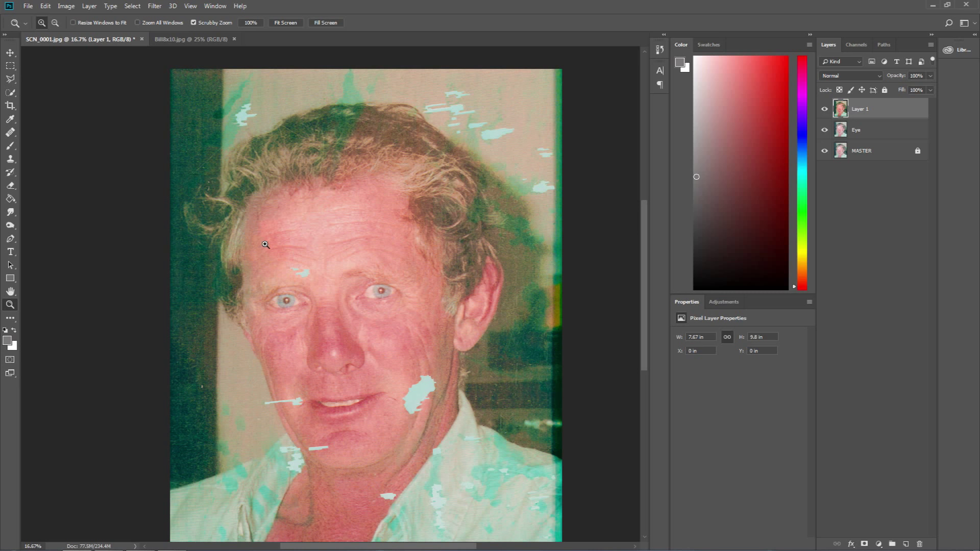
click(825, 110)
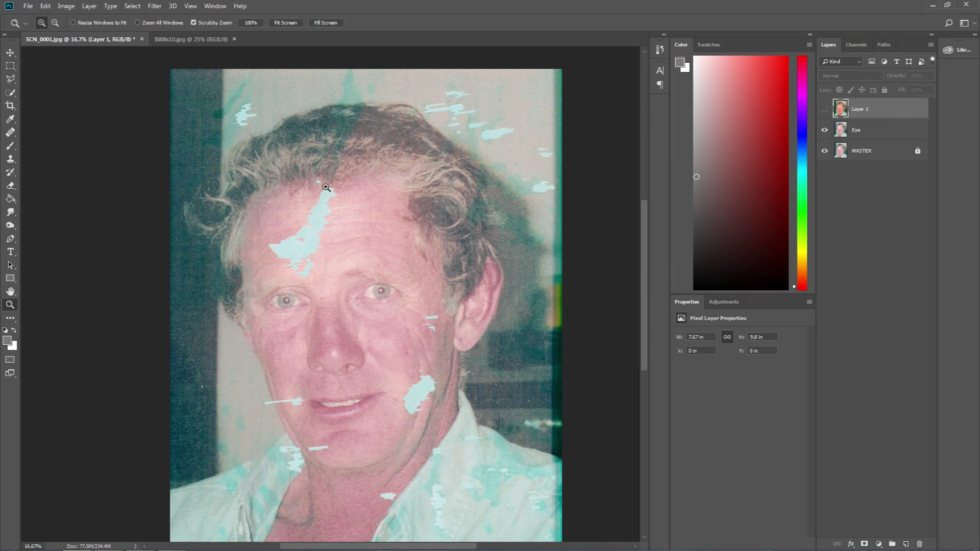
click(825, 109)
click(825, 109)
click(825, 109)
click(825, 110)
click(825, 109)
click(825, 110)
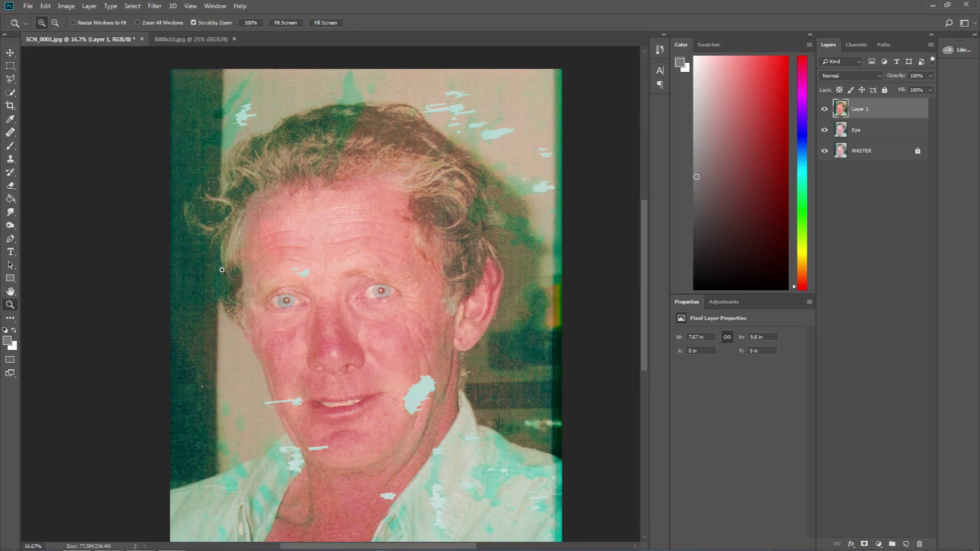
Clone surrounding skin over the small scratch above the eyebrow on the left side of the portrait.
click(303, 276)
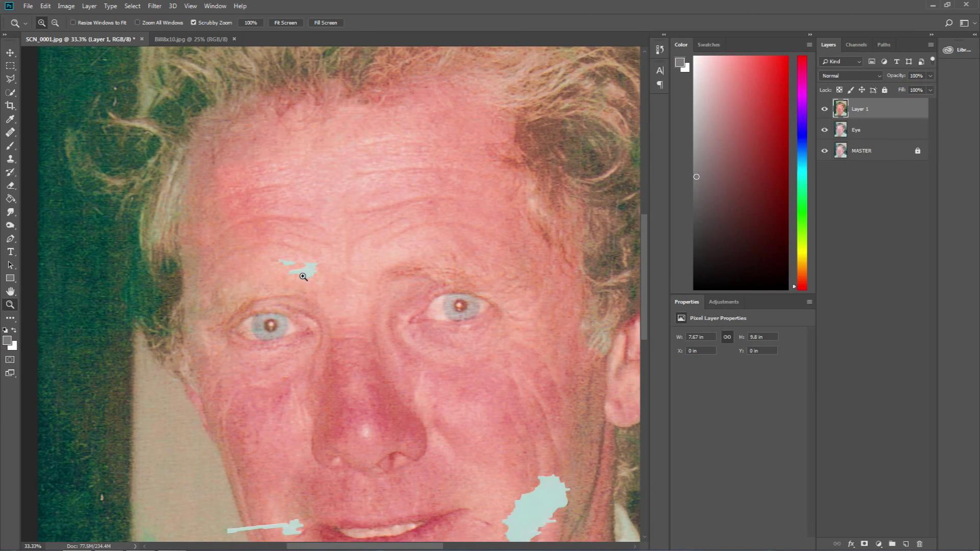
click(303, 276)
key(s)
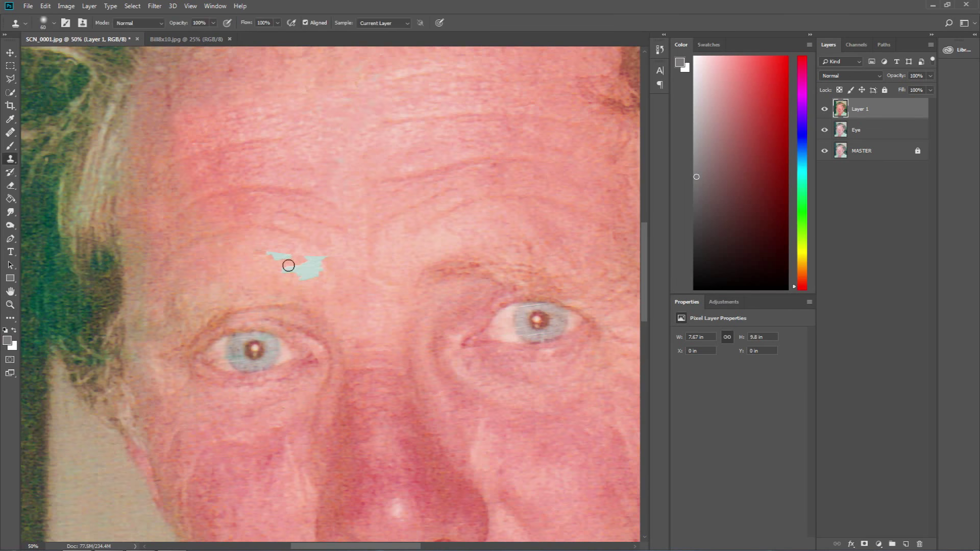
alt+click(241, 262)
drag(264, 255, 287, 256)
alt+click(246, 261)
alt+click(257, 250)
drag(284, 255, 326, 260)
alt+click(281, 247)
alt+click(271, 262)
drag(286, 269, 314, 271)
alt+click(279, 265)
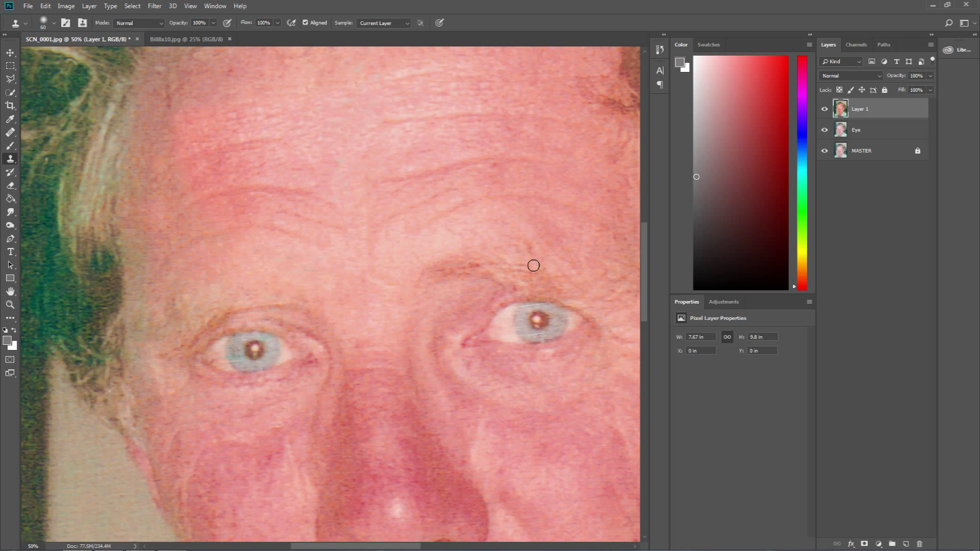
Examine the repaired forehead and the remaining face scratches in the wider portrait.
key(z)
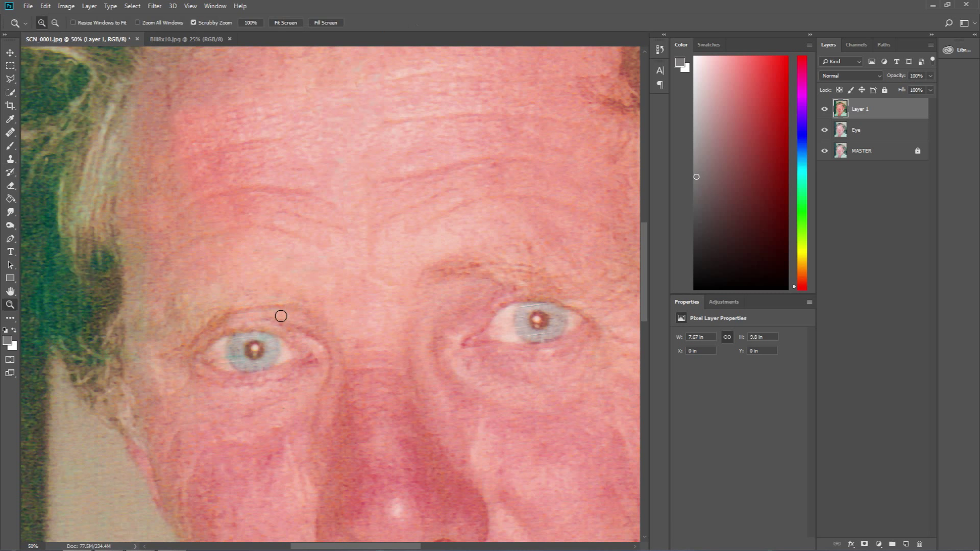
alt+click(281, 317)
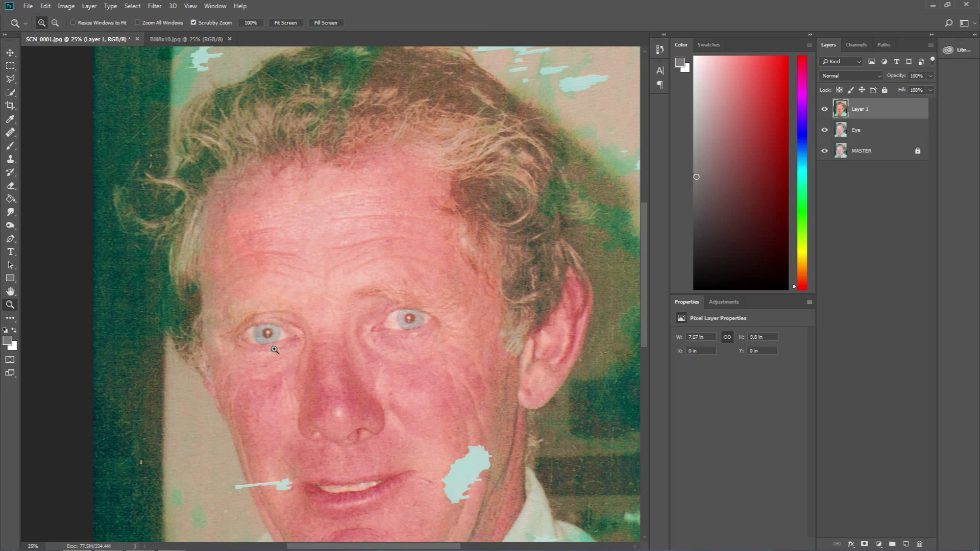
alt+click(310, 323)
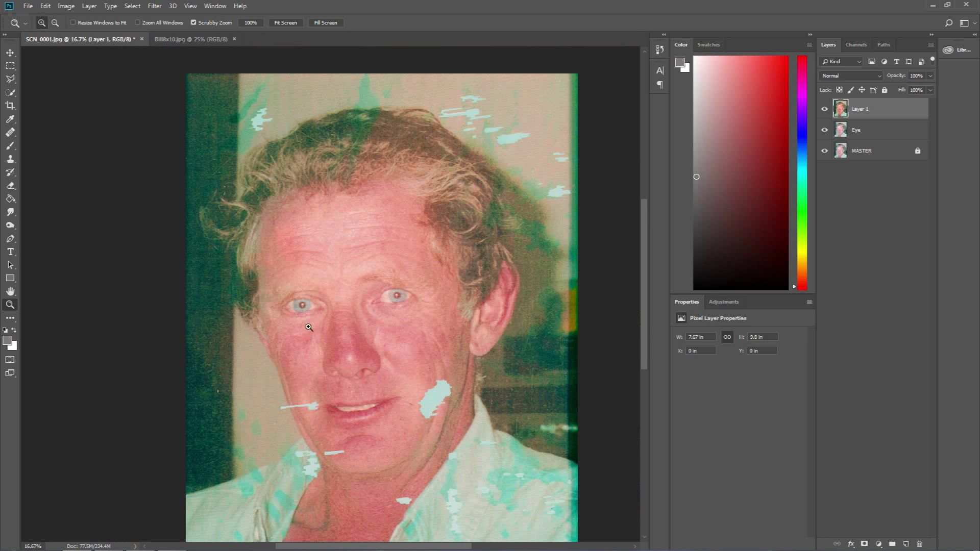
click(407, 416)
drag(300, 61, 287, 244)
alt+click(380, 175)
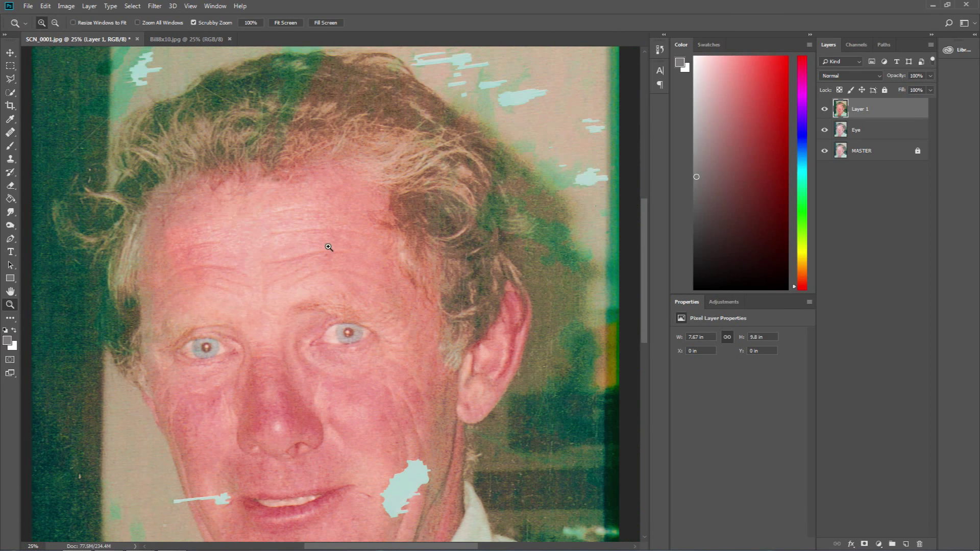
drag(312, 307, 381, 164)
drag(321, 360, 354, 318)
Clone the background and jaw edge over the outer end of the thin scratch beside the mouth.
click(329, 295)
click(328, 294)
click(329, 294)
click(329, 294)
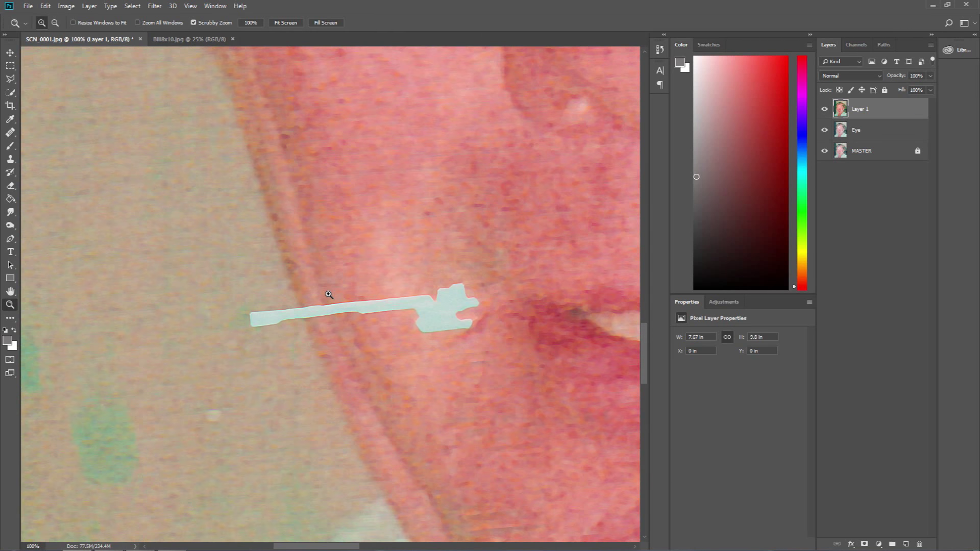
key(s)
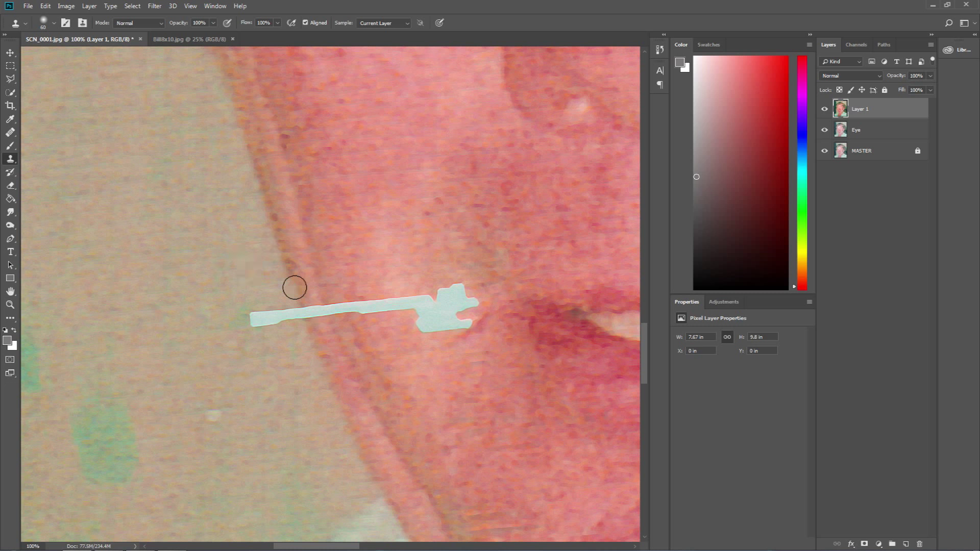
mouse_move(302, 306)
mouse_down()
mouse_move(306, 330)
mouse_move(315, 323)
mouse_move(304, 316)
mouse_move(308, 339)
mouse_move(296, 342)
mouse_move(286, 308)
mouse_move(277, 320)
mouse_up()
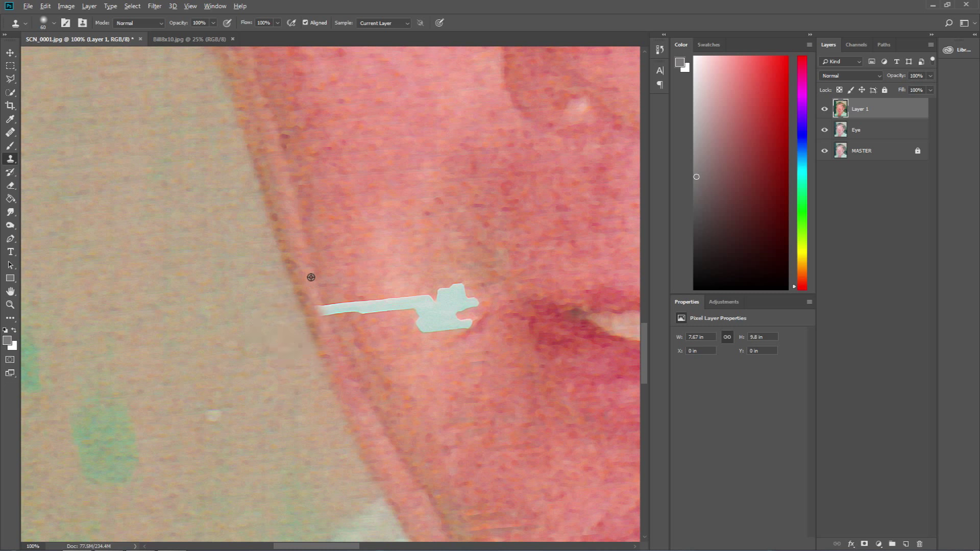
Clone cheek skin over the rest of the thin scratch, up to the corner of the mouth.
mouse_move(313, 276)
mouse_down()
mouse_move(322, 311)
mouse_move(427, 305)
mouse_move(404, 302)
mouse_move(461, 288)
mouse_move(443, 292)
mouse_move(472, 294)
mouse_move(473, 307)
mouse_move(470, 297)
mouse_move(445, 311)
mouse_move(466, 281)
mouse_move(426, 309)
mouse_move(444, 283)
mouse_move(417, 315)
mouse_move(468, 318)
mouse_up()
alt+click(464, 271)
alt+click(472, 271)
alt+click(470, 269)
alt+click(466, 282)
alt+click(446, 271)
alt+click(407, 293)
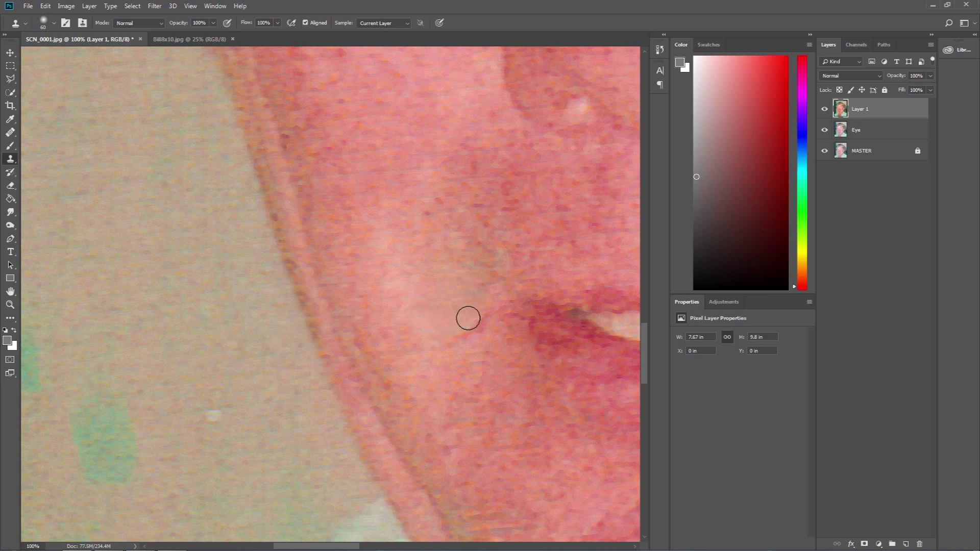
Examine the scratches around the chin and shirt collar at 100% zoom.
key(z)
alt+click(480, 207)
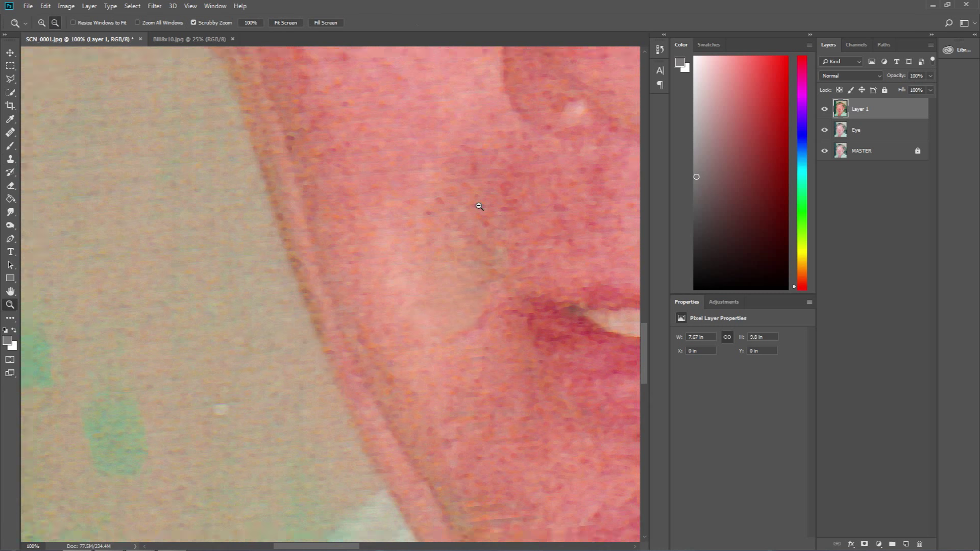
alt+click(479, 206)
alt+click(479, 206)
alt+click(479, 206)
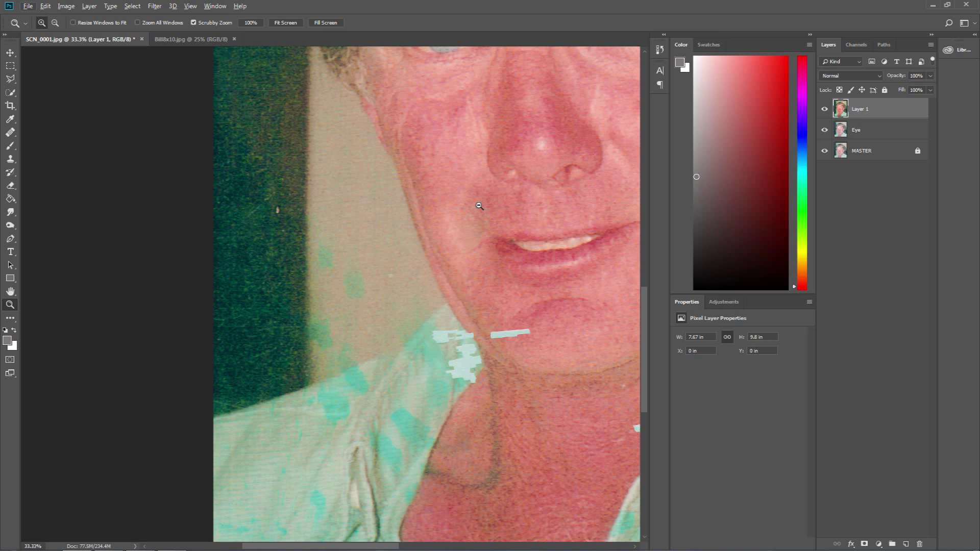
drag(480, 205, 466, 201)
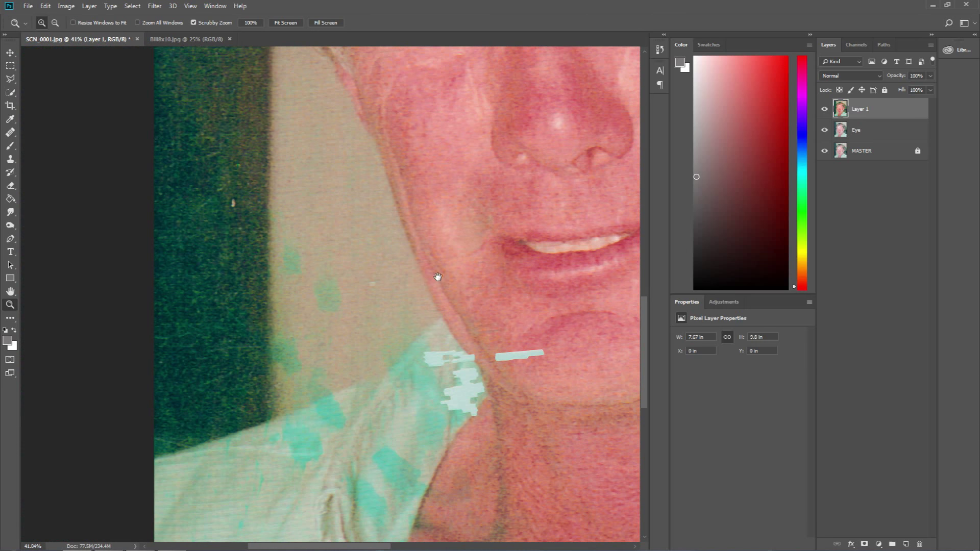
drag(437, 277, 329, 272)
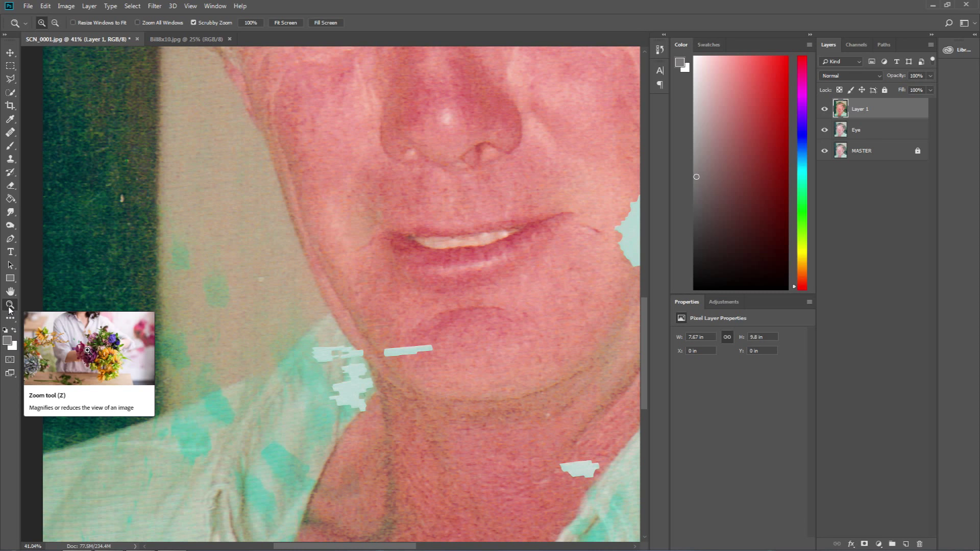
click(250, 24)
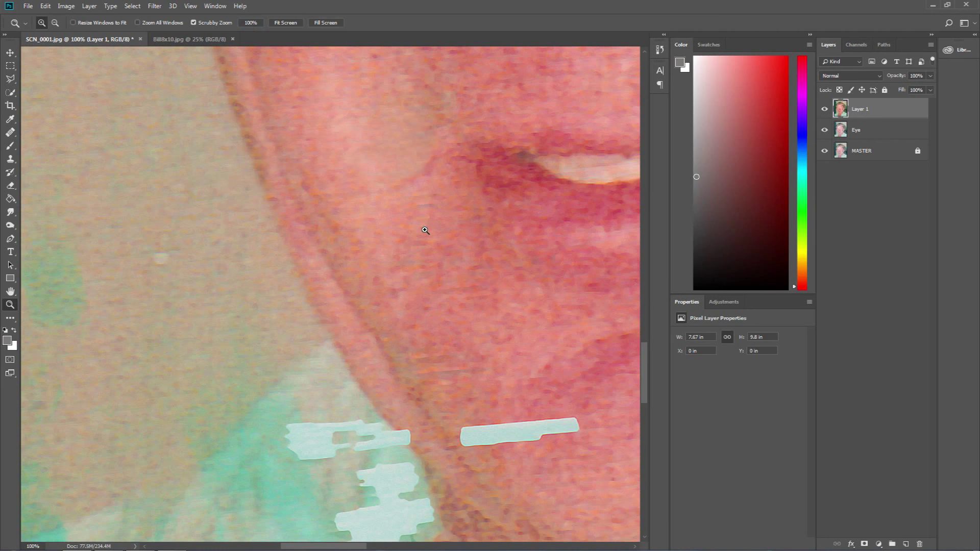
drag(435, 213, 207, 234)
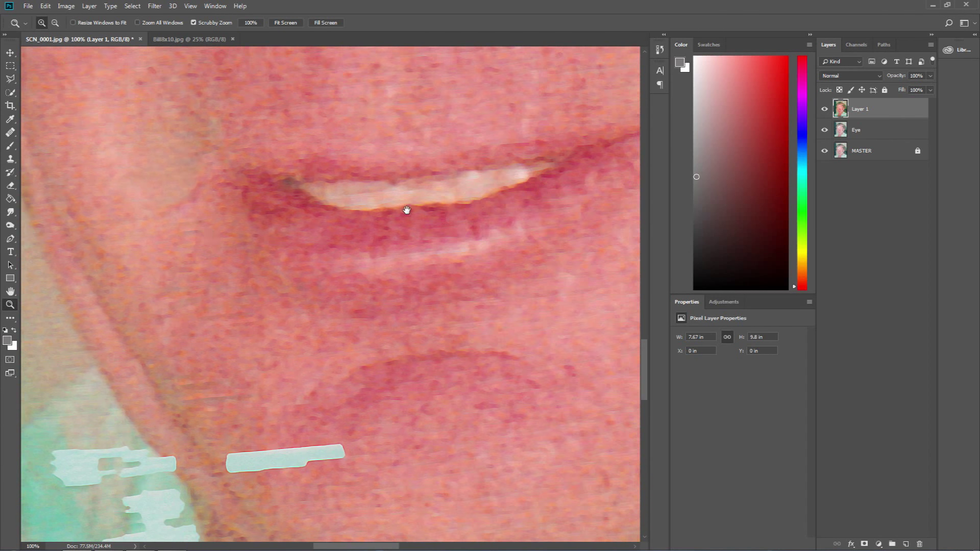
Compare the cheek and jaw damage with Layer 1 hidden and shown.
drag(407, 210, 270, 307)
drag(399, 185, 191, 279)
drag(428, 109, 194, 264)
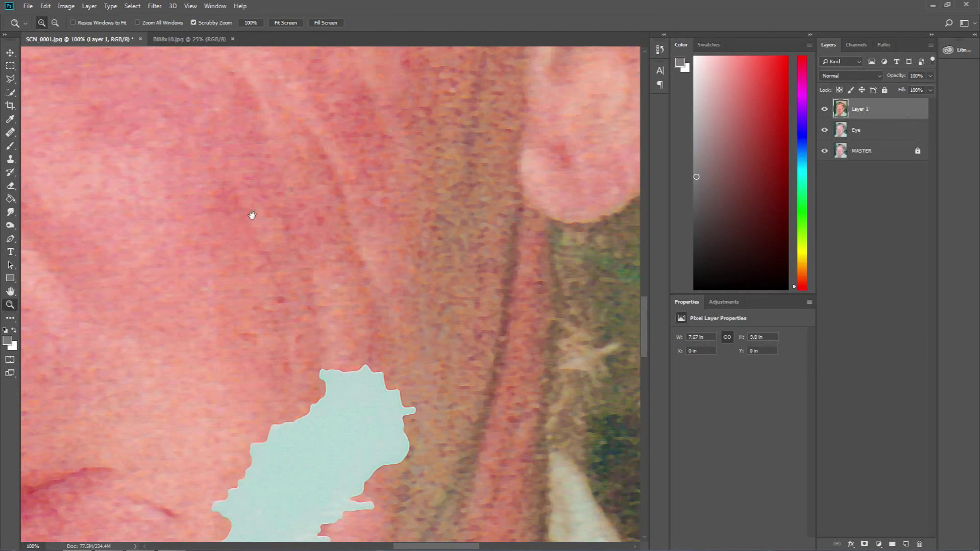
drag(368, 188, 263, 282)
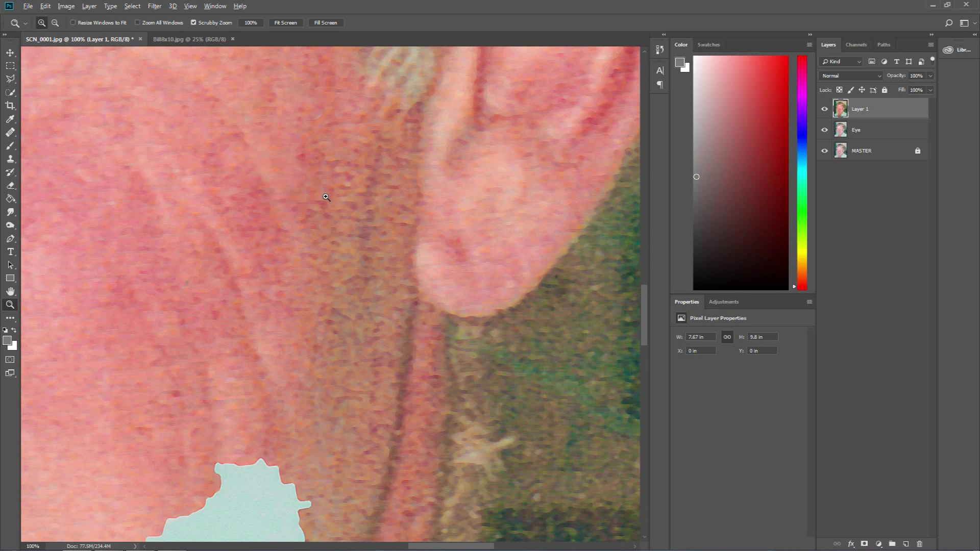
scroll(325, 197, down, 6)
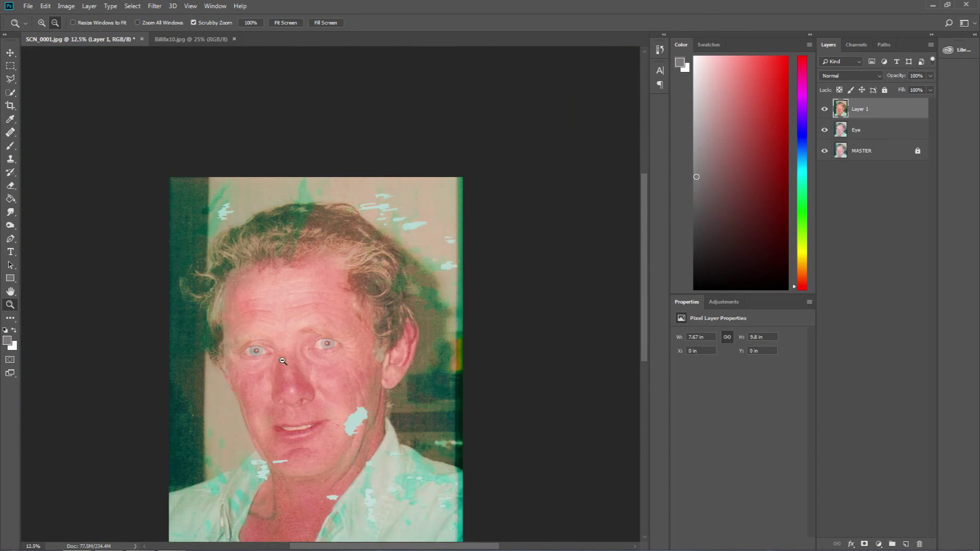
drag(283, 358, 299, 283)
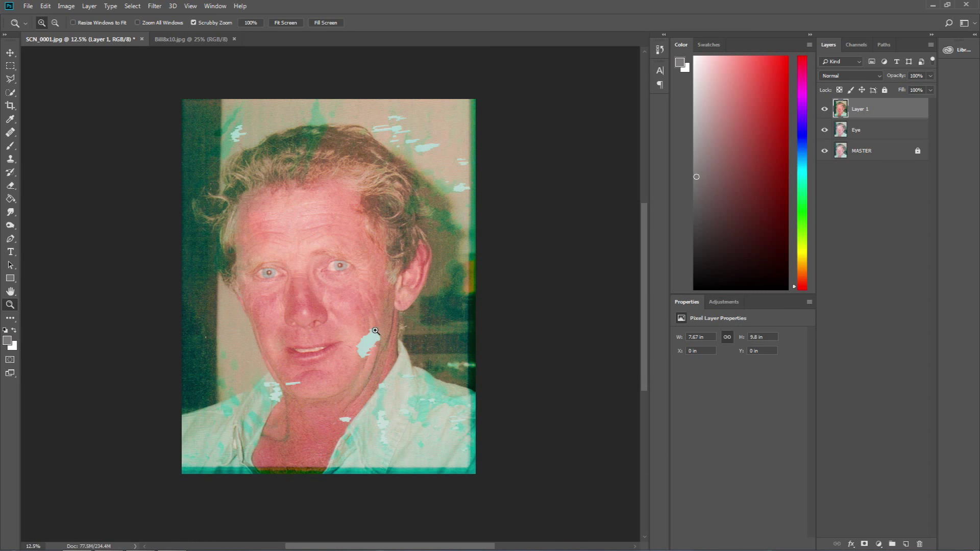
scroll(375, 330, up, 5)
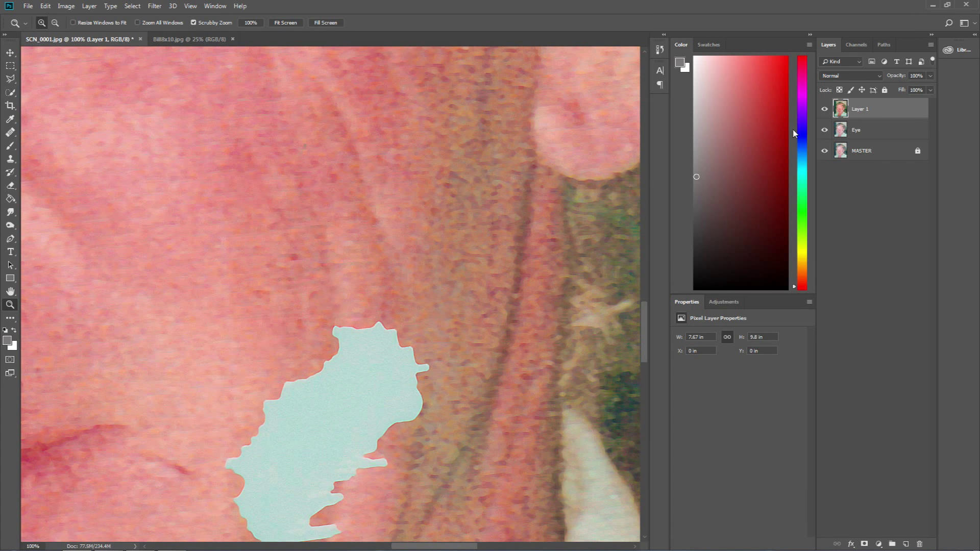
click(825, 109)
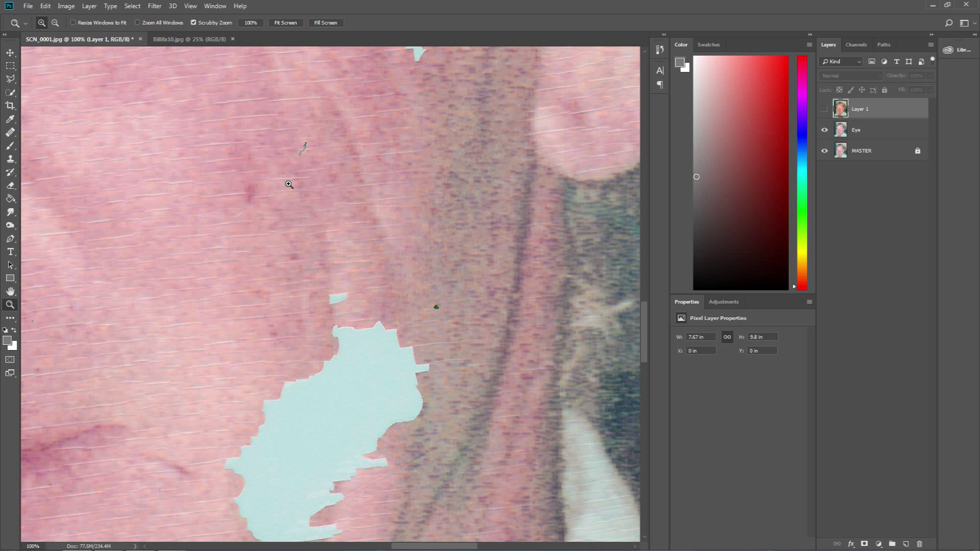
click(825, 109)
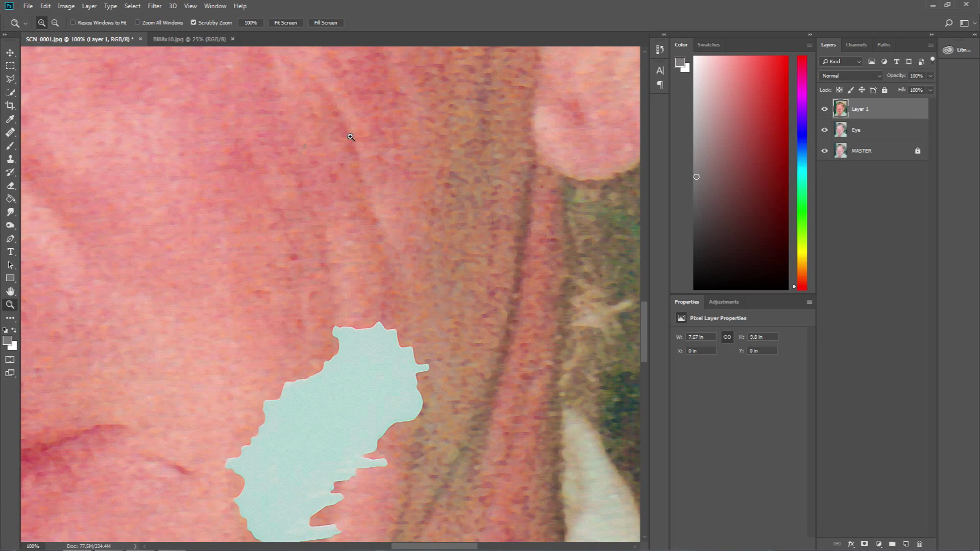
click(824, 110)
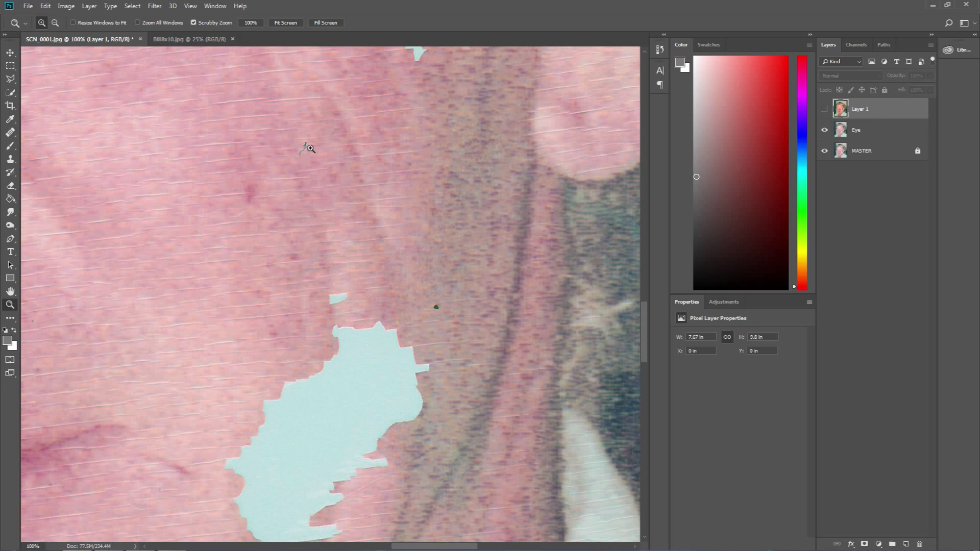
click(824, 110)
key(s)
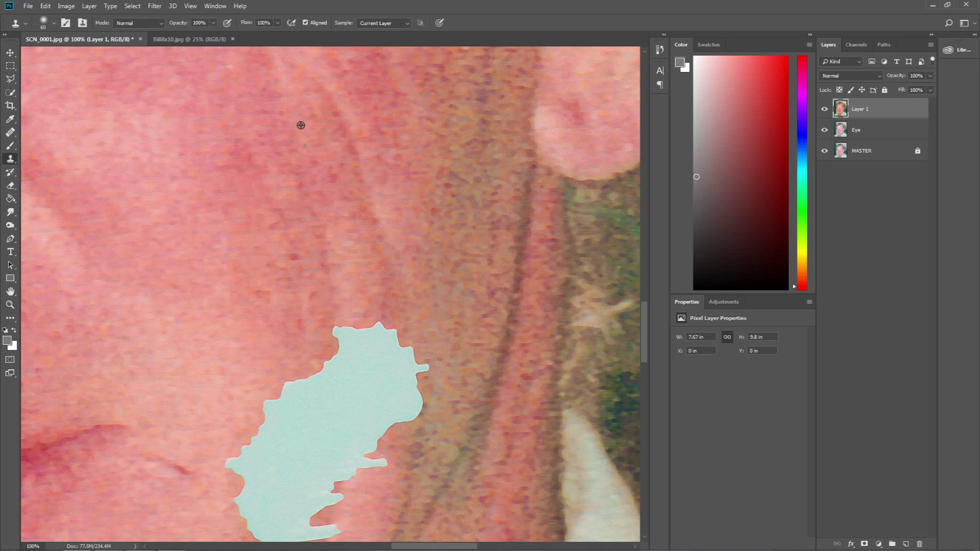
key(z)
alt+click(304, 146)
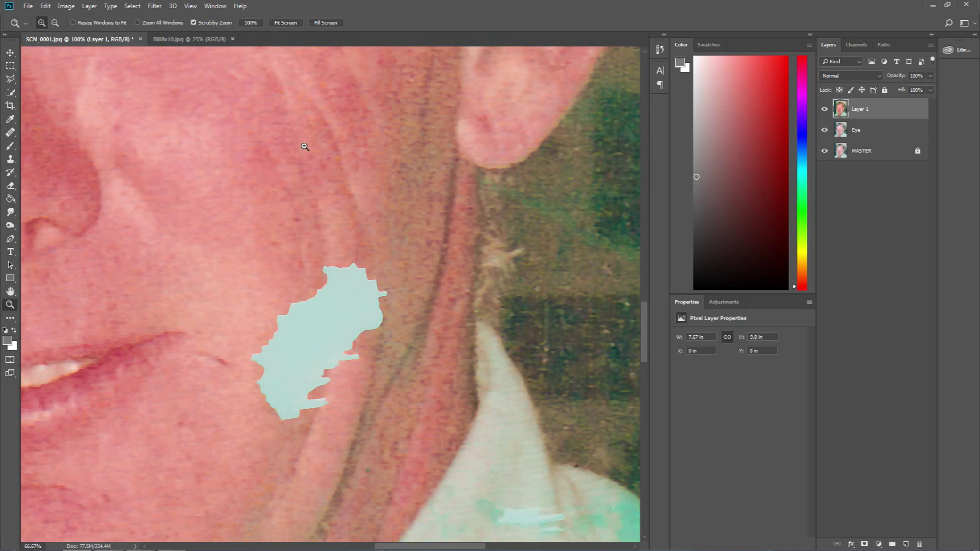
alt+click(221, 159)
alt+click(221, 160)
key(s)
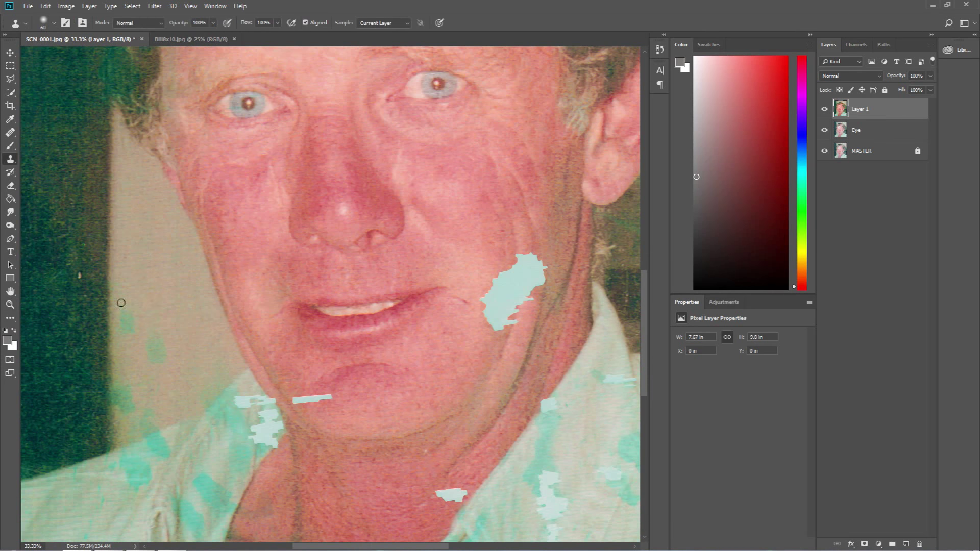
drag(351, 226, 283, 238)
key(z)
alt+click(337, 259)
alt+click(336, 261)
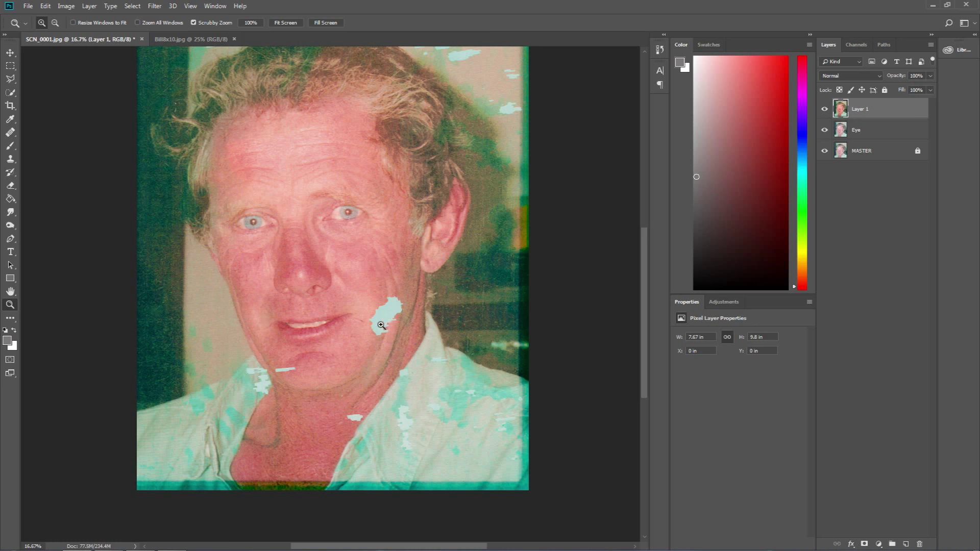
Cover the pale horizontal scratch on the chin using the Clone Stamp, repeatedly sampling the skin around it.
click(288, 370)
click(289, 370)
click(288, 369)
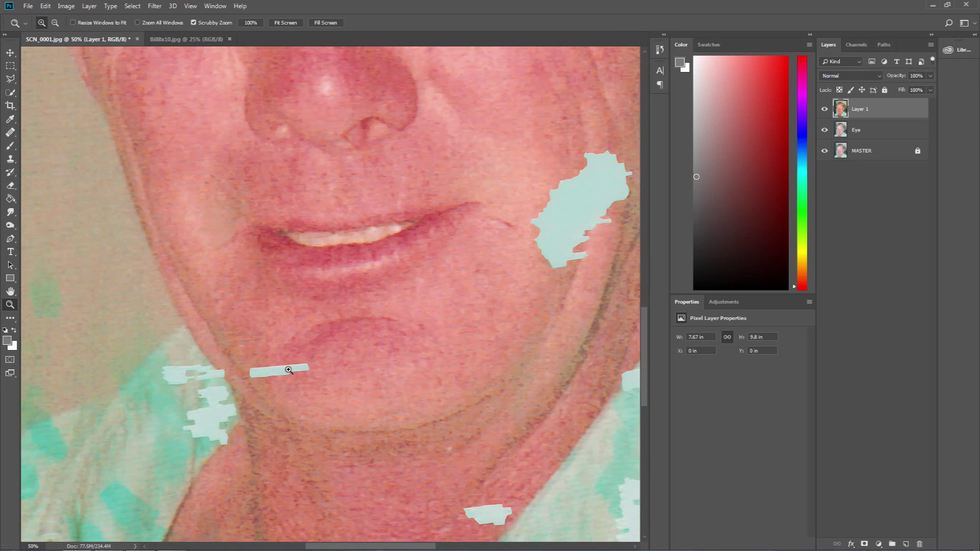
key(s)
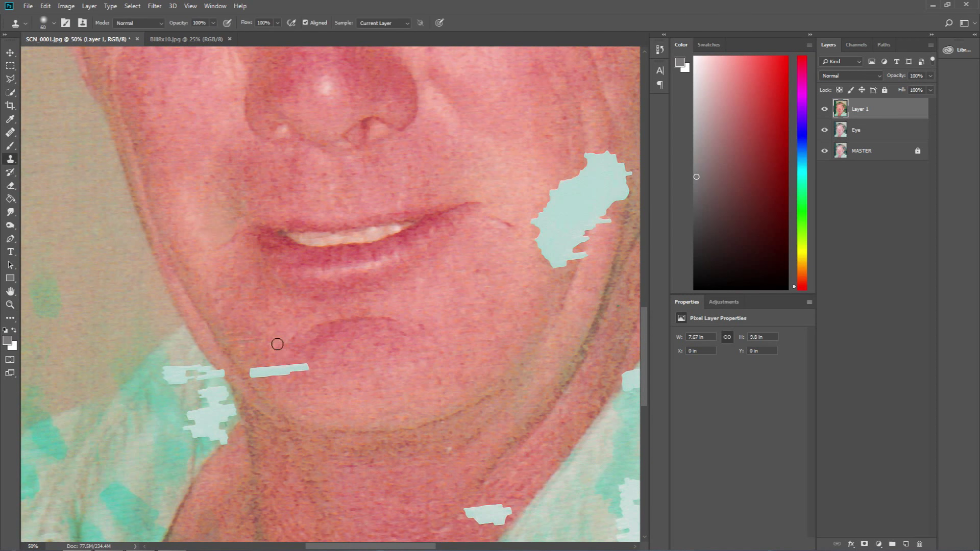
alt+click(246, 361)
drag(252, 372, 258, 372)
alt+click(266, 356)
click(264, 371)
alt+click(272, 354)
alt+click(282, 386)
mouse_move(281, 379)
mouse_down()
mouse_move(276, 358)
mouse_move(271, 370)
mouse_move(307, 368)
mouse_up()
alt+click(302, 376)
alt+click(310, 354)
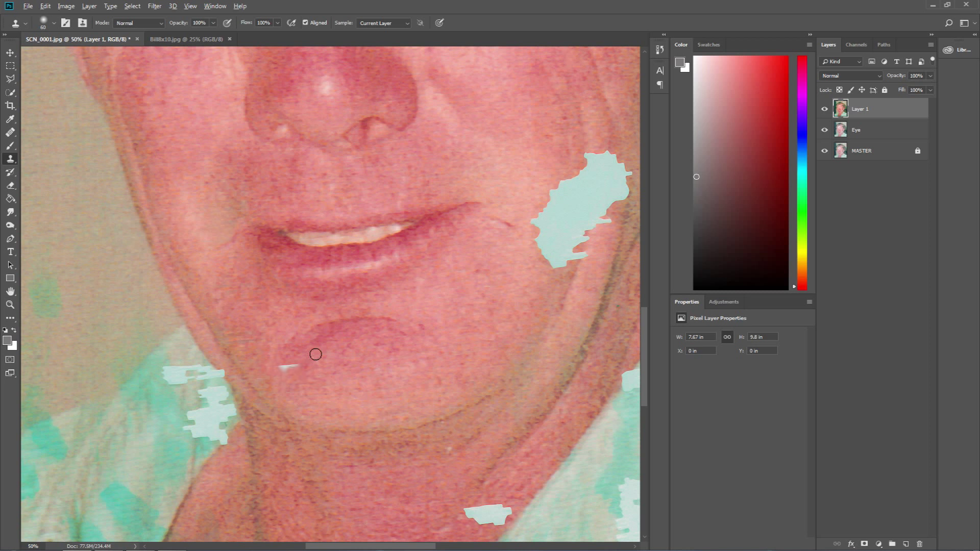
click(296, 366)
alt+click(307, 358)
drag(288, 366, 285, 367)
Clone neck skin over the outer parts of the pale patch beside the shirt collar.
drag(380, 329, 209, 390)
drag(369, 214, 342, 245)
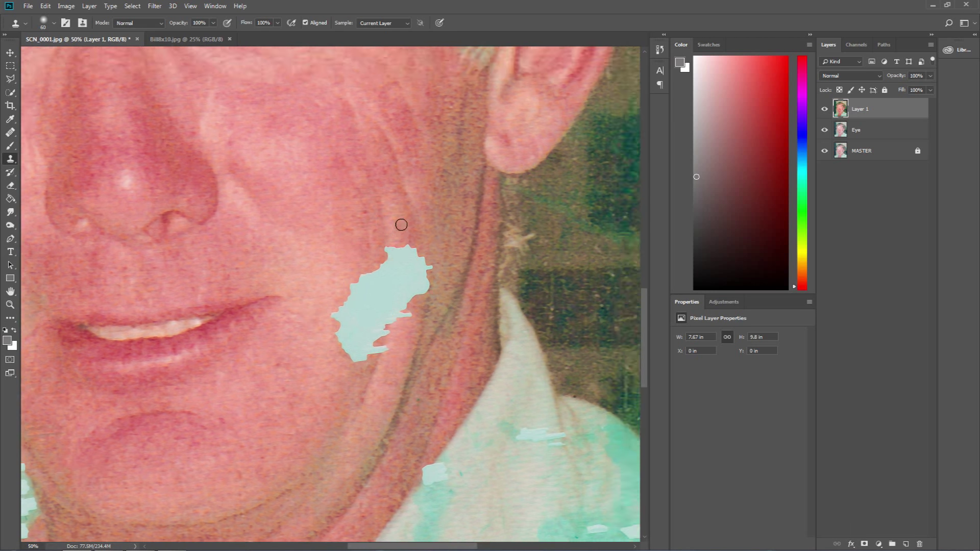
drag(255, 378, 370, 245)
drag(322, 334, 311, 229)
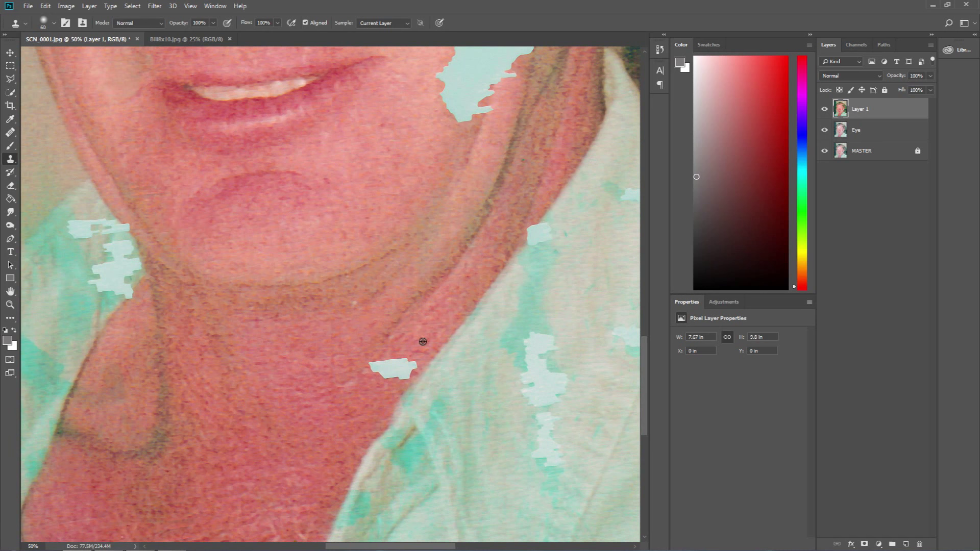
mouse_move(423, 341)
mouse_down()
mouse_move(410, 365)
mouse_move(398, 337)
mouse_move(393, 359)
mouse_move(402, 361)
mouse_move(357, 357)
mouse_move(372, 363)
mouse_move(364, 381)
mouse_move(367, 372)
mouse_move(389, 378)
mouse_move(378, 391)
mouse_move(384, 367)
mouse_up()
alt+click(358, 357)
alt+click(363, 381)
alt+click(378, 392)
Clone nearby skin over the left and lower parts of the remaining pale patch on the neck.
key(z)
triple_click(386, 370)
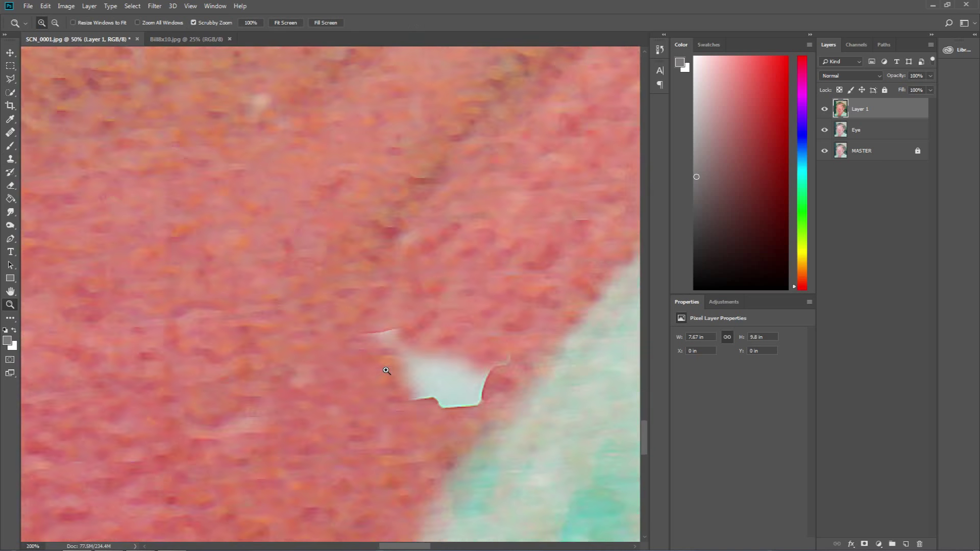
click(386, 369)
key(s)
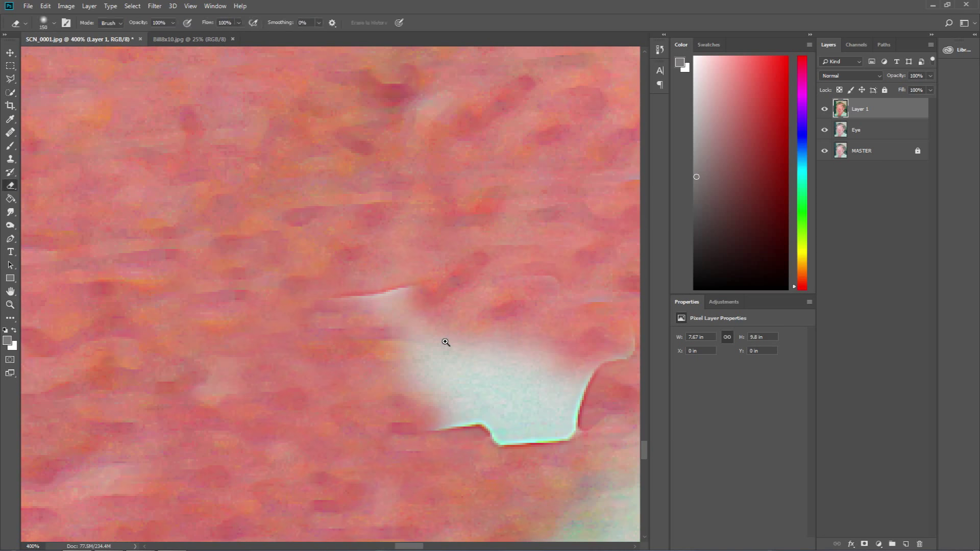
mouse_move(428, 372)
mouse_down()
mouse_move(426, 387)
mouse_move(480, 423)
mouse_move(539, 429)
mouse_up()
key(ctrl+z)
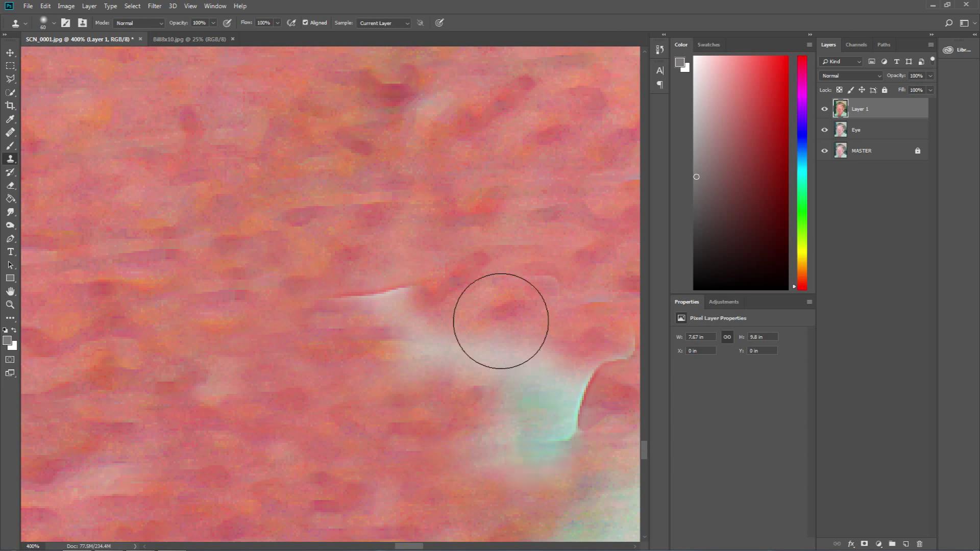
alt+click(516, 278)
mouse_move(483, 319)
mouse_down()
mouse_move(449, 324)
mouse_move(389, 306)
mouse_up()
Cover the last pale remnant and its hard edge near the collar with cloned neck skin.
drag(496, 274, 320, 250)
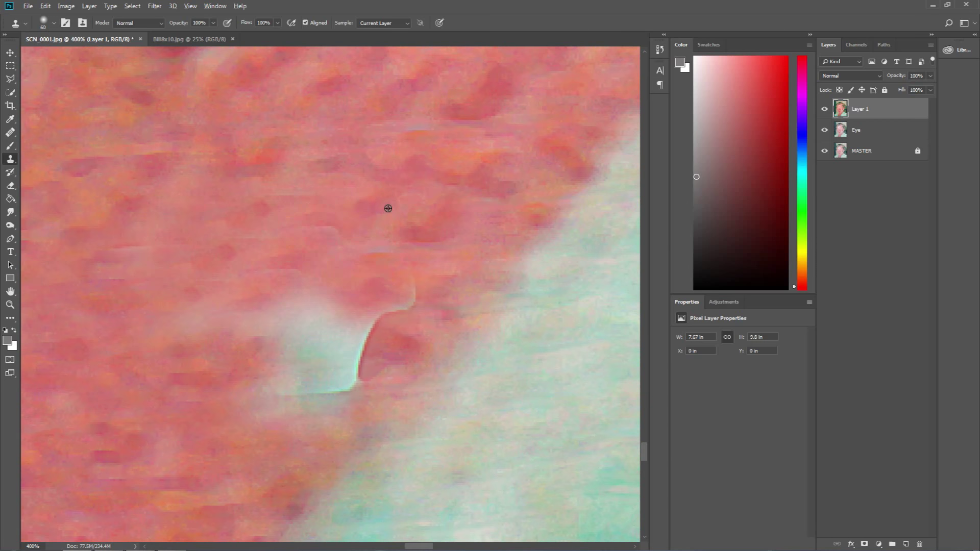
mouse_move(404, 295)
mouse_down()
mouse_move(327, 302)
mouse_move(282, 320)
mouse_up()
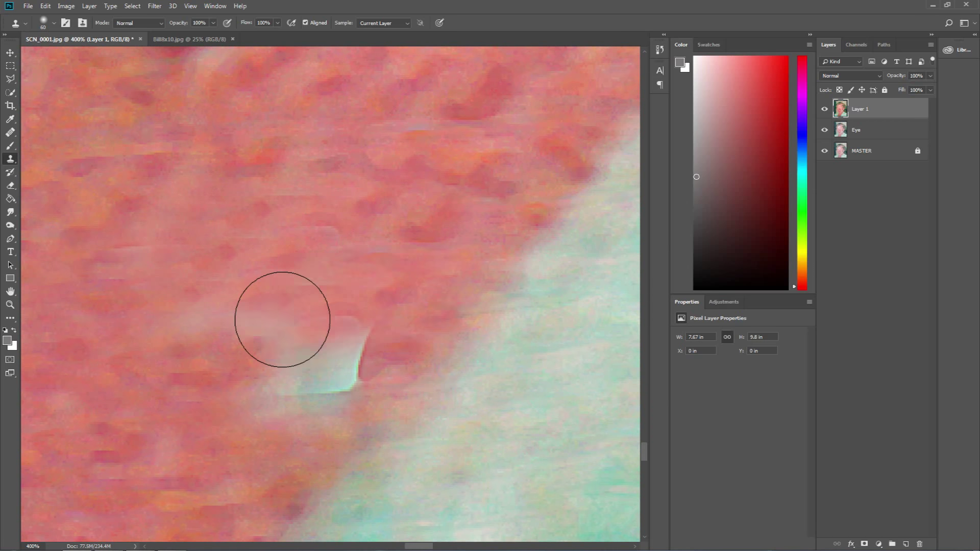
alt+click(202, 397)
mouse_move(265, 387)
mouse_down()
mouse_move(337, 370)
mouse_move(315, 339)
mouse_move(244, 339)
mouse_move(219, 324)
mouse_up()
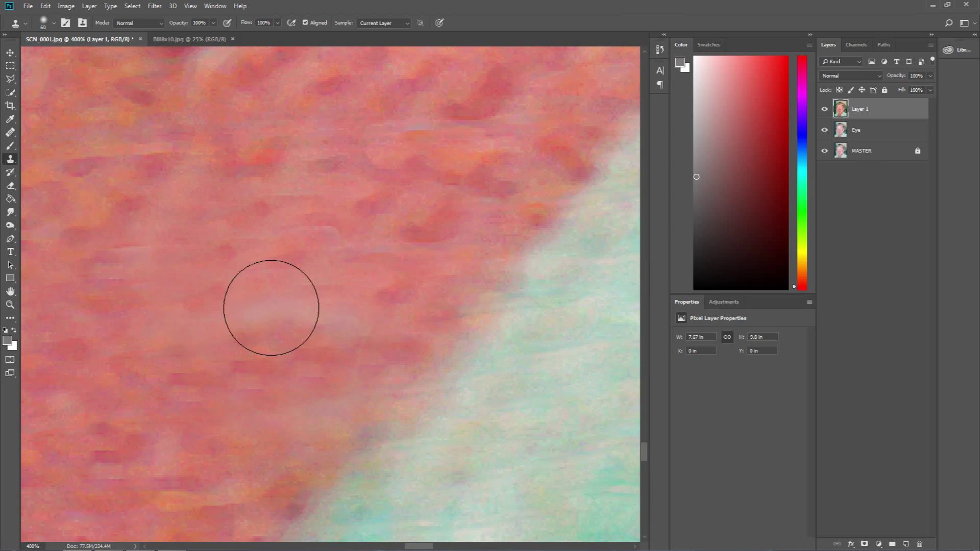
Examine the retouched neck area beside the collar, both up close and within the wider portrait.
key(z)
alt+click(288, 220)
alt+click(288, 220)
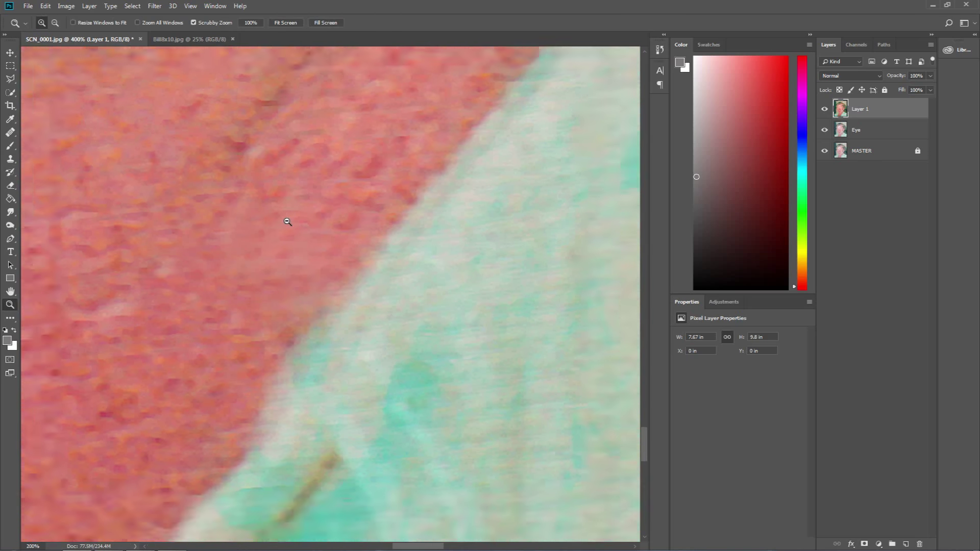
alt+click(287, 220)
alt+click(287, 220)
alt+click(287, 220)
alt+click(288, 221)
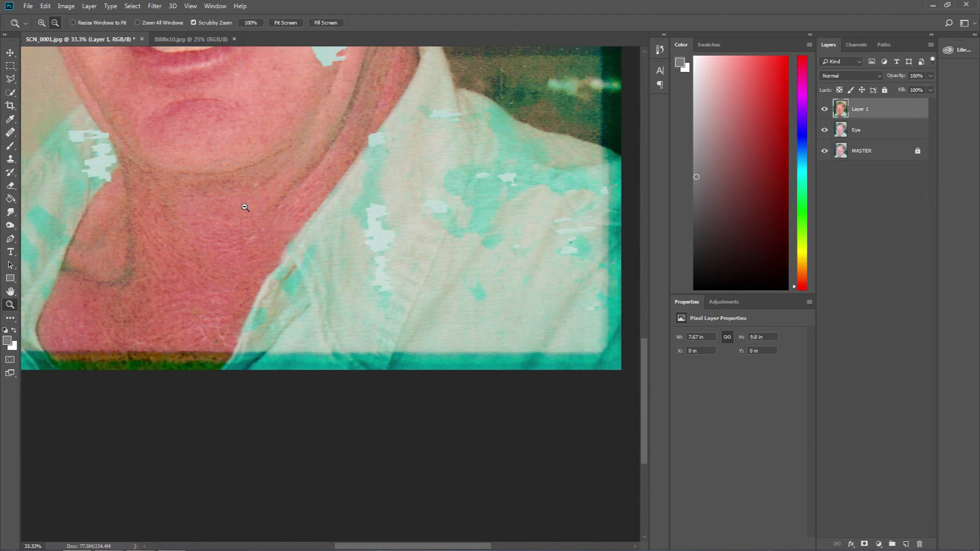
alt+click(244, 201)
alt+click(243, 199)
click(364, 275)
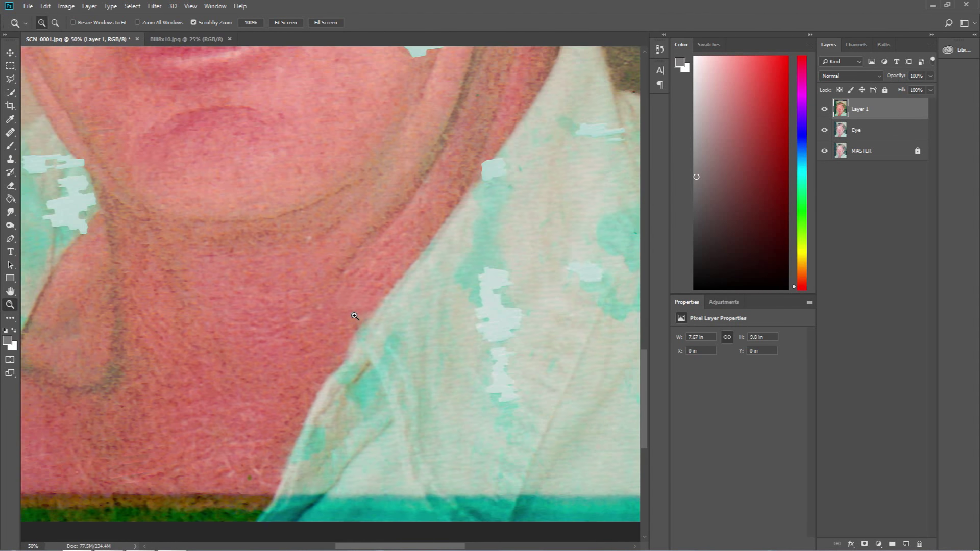
key(s)
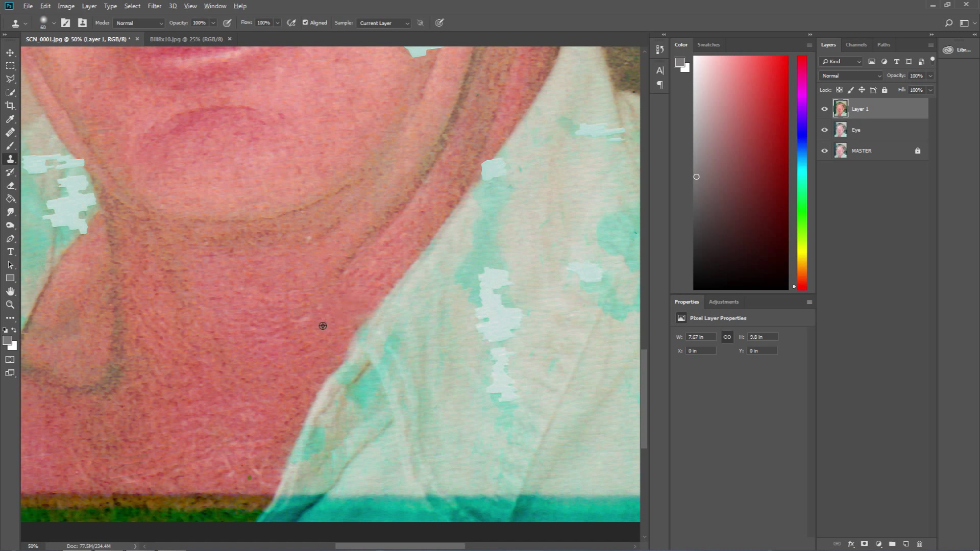
key(z)
alt+click(348, 281)
alt+click(348, 282)
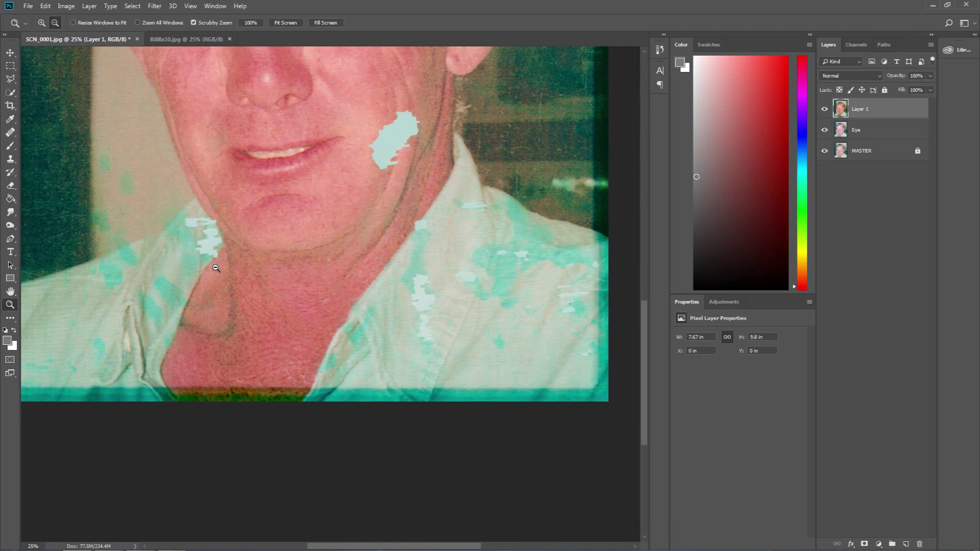
Inspect the remaining damage on the face and shirt and compare it with the Bill8x10.jpg version of the portrait.
drag(212, 206, 260, 293)
drag(286, 208, 242, 272)
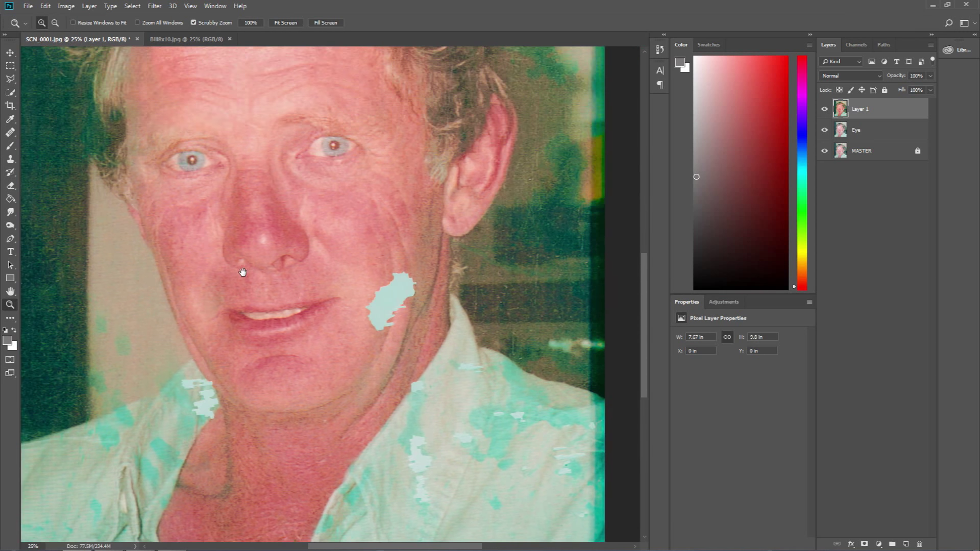
drag(313, 237, 282, 262)
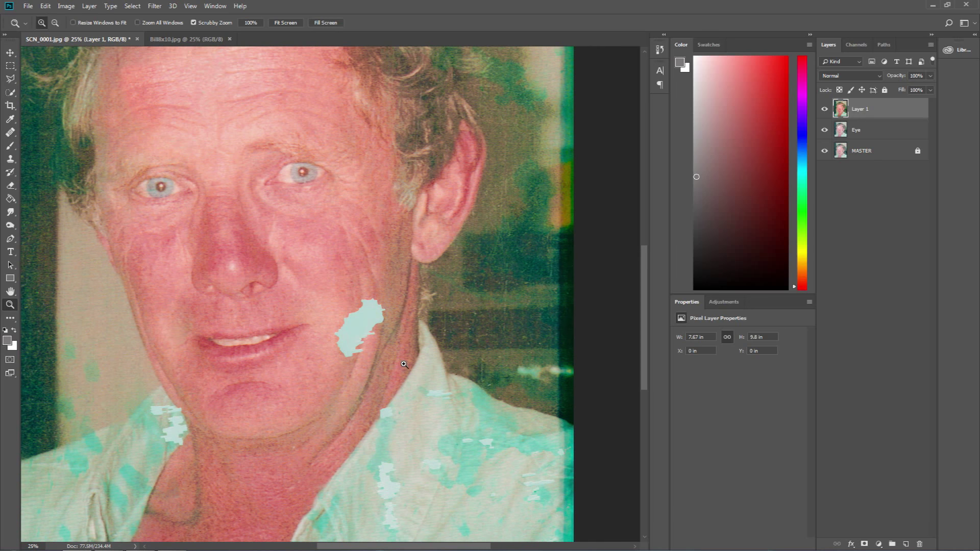
drag(449, 429, 426, 329)
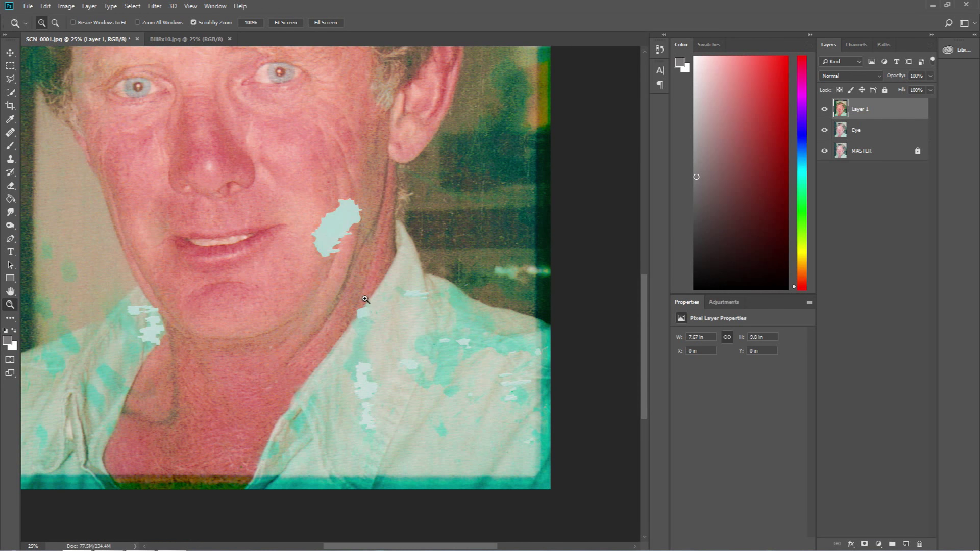
click(192, 39)
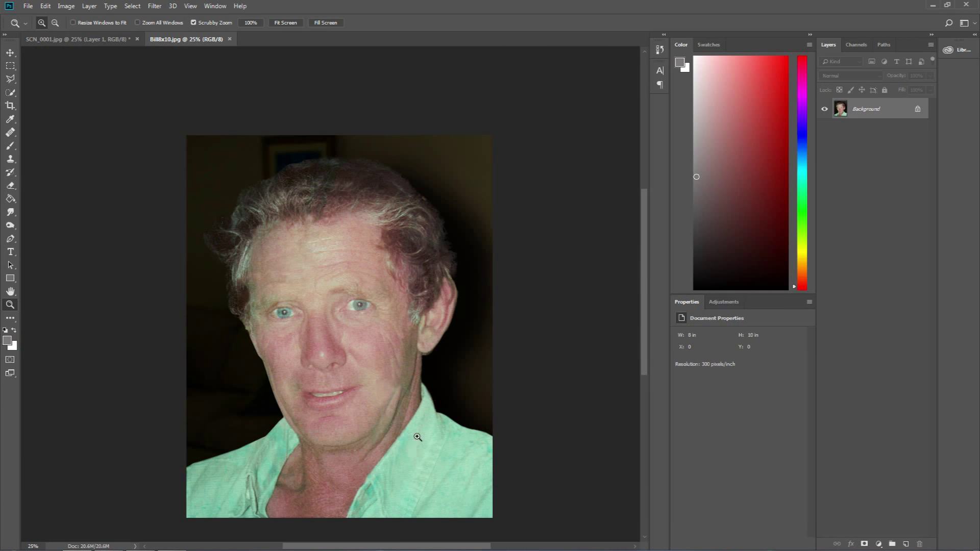
click(118, 40)
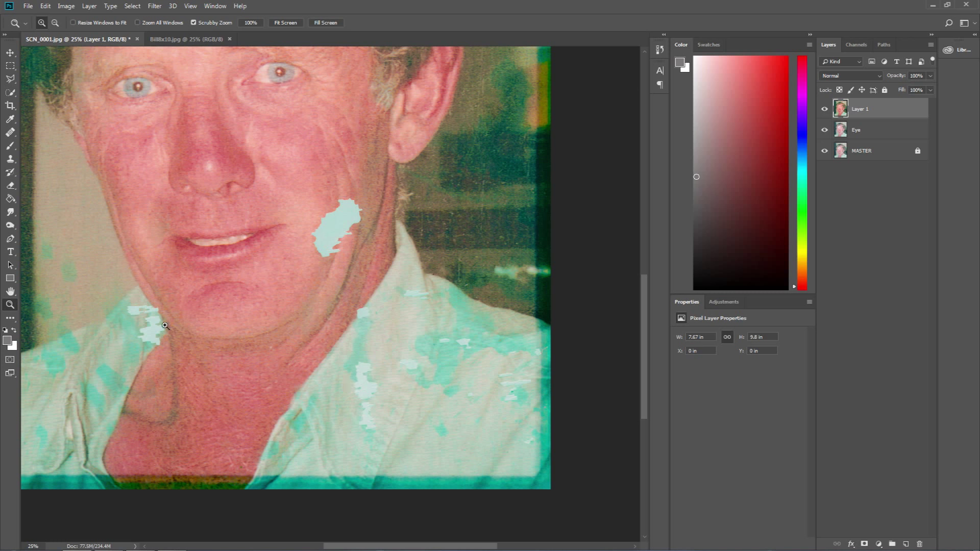
Clone clean cheek skin over the upper-left edge of the pale patch beside the mouth with the Clone Stamp.
click(349, 194)
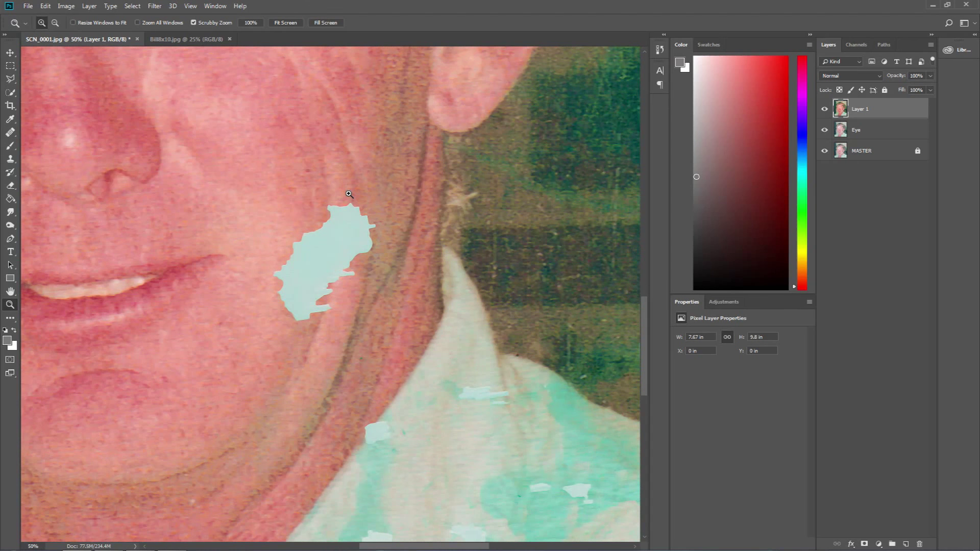
key(s)
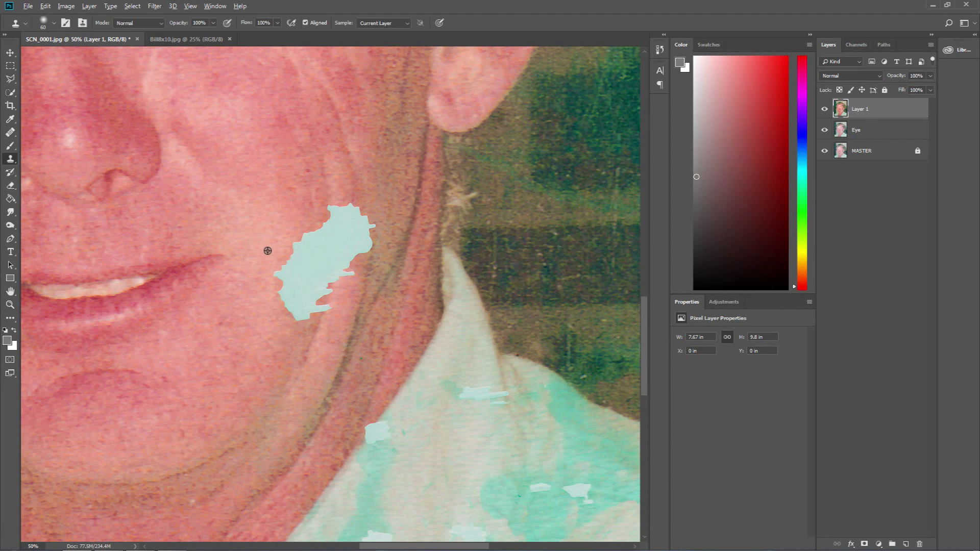
alt+click(291, 214)
mouse_move(309, 230)
mouse_down()
mouse_move(290, 246)
mouse_move(305, 220)
mouse_move(325, 237)
mouse_move(297, 249)
mouse_move(309, 226)
mouse_move(320, 240)
mouse_move(288, 257)
mouse_up()
alt+click(303, 212)
alt+click(307, 225)
Clone nearby skin over the lower-left edge and the ragged streaks beneath the pale cheek patch.
alt+click(266, 309)
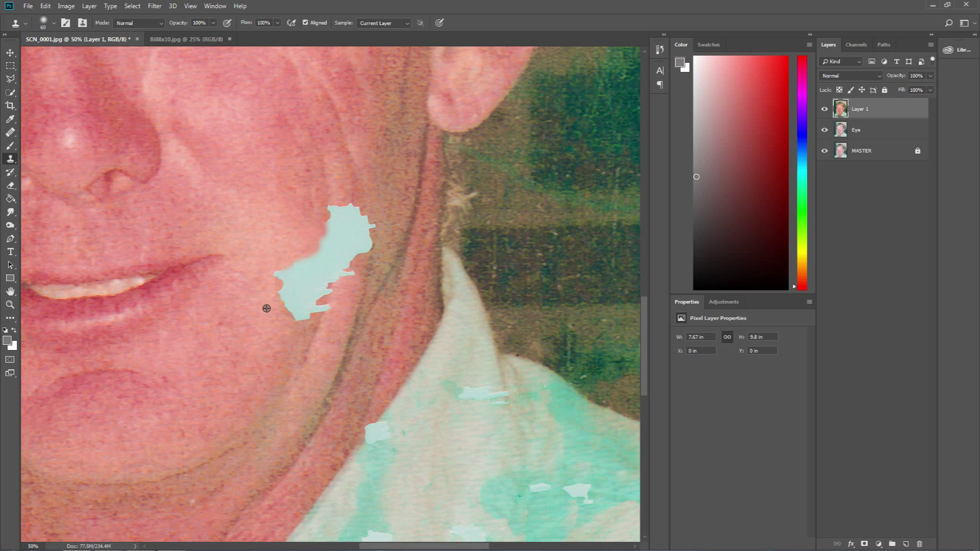
click(277, 269)
alt+click(277, 342)
drag(282, 293, 280, 275)
alt+click(276, 350)
mouse_move(293, 318)
mouse_down()
mouse_move(287, 306)
mouse_move(306, 317)
mouse_move(313, 304)
mouse_up()
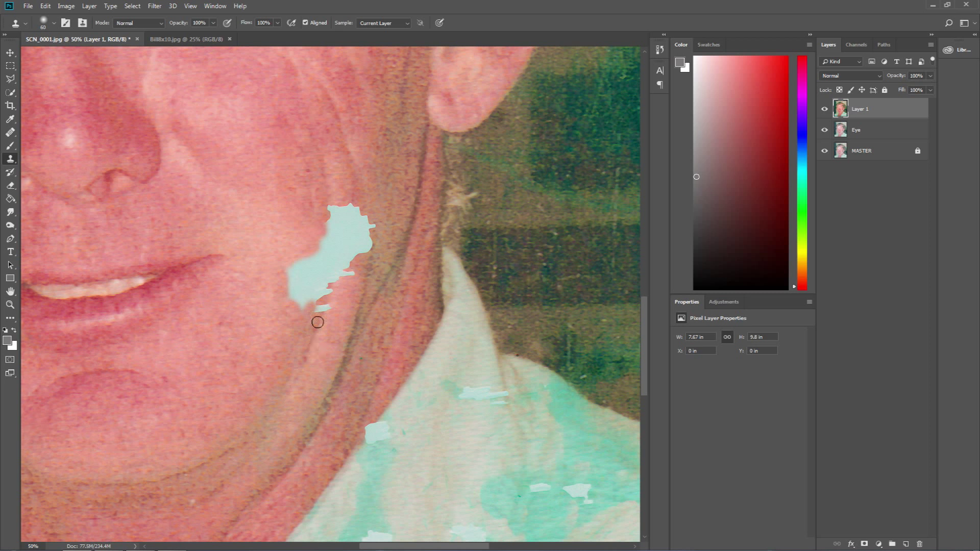
mouse_move(316, 322)
mouse_down()
mouse_move(330, 286)
mouse_move(317, 306)
mouse_up()
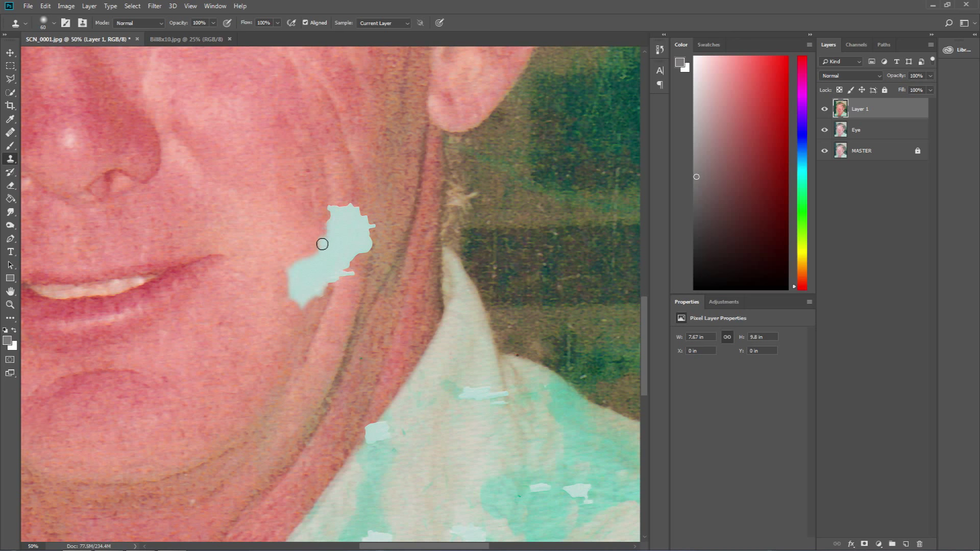
Trim the upper side of the pale patch's lower-left arm with skin cloned from just above it.
drag(256, 232, 499, 240)
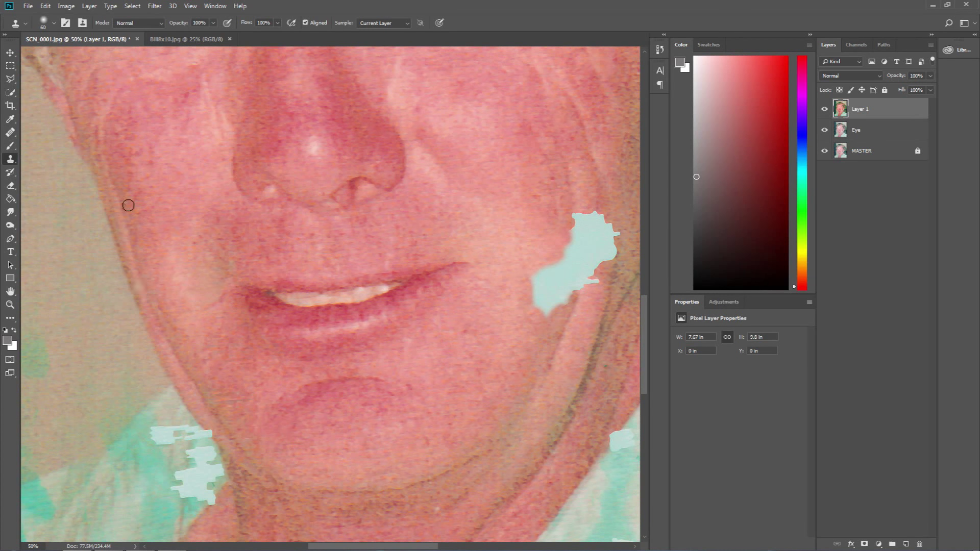
drag(293, 390, 154, 380)
drag(397, 276, 383, 278)
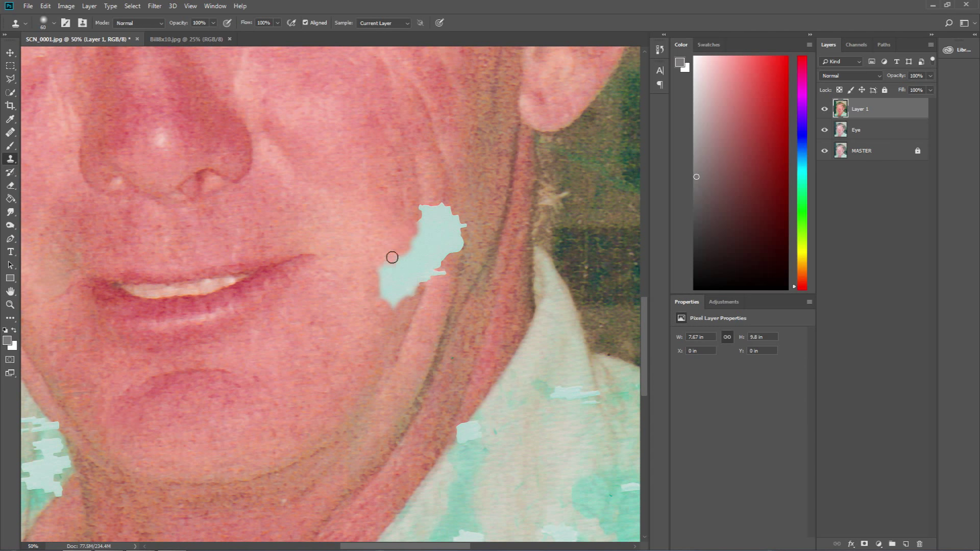
alt+click(395, 228)
drag(405, 261, 382, 274)
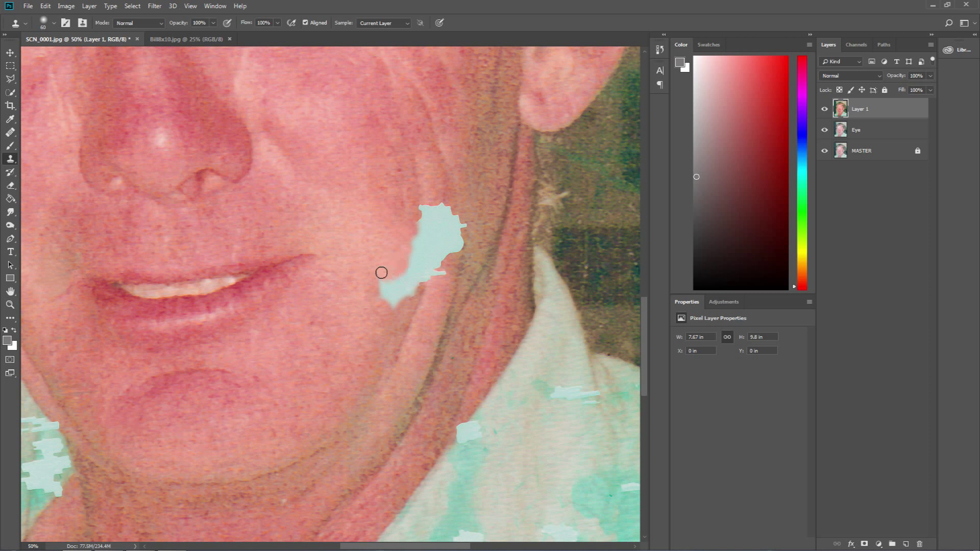
Cover the pale patch's lower-left tip with cloned skin and blend the retouched area around it.
alt+click(392, 323)
mouse_move(394, 305)
mouse_down()
mouse_move(413, 291)
mouse_move(380, 292)
mouse_move(401, 301)
mouse_move(377, 279)
mouse_move(389, 279)
mouse_move(385, 287)
mouse_move(391, 251)
mouse_move(384, 290)
mouse_up()
alt+click(392, 323)
alt+click(392, 320)
alt+click(398, 314)
alt+click(373, 264)
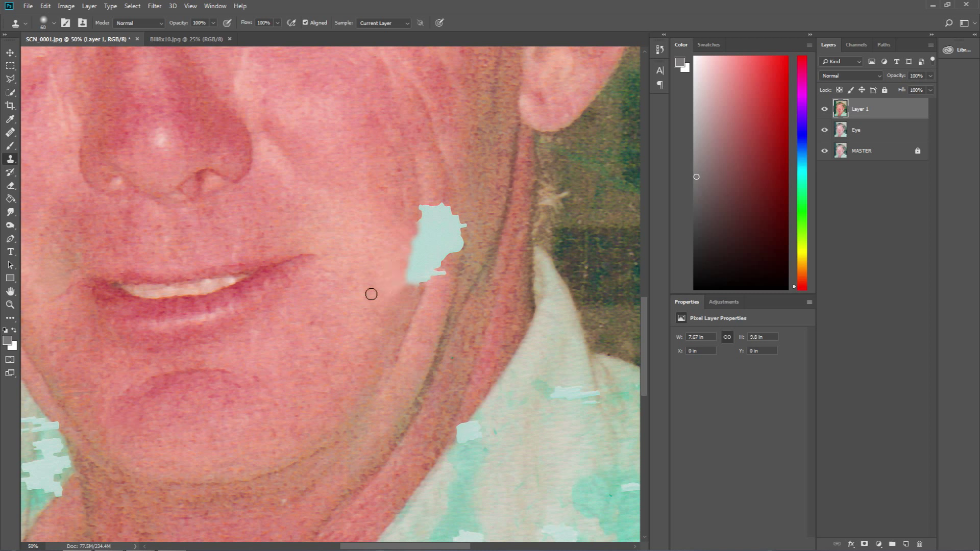
drag(397, 291, 398, 302)
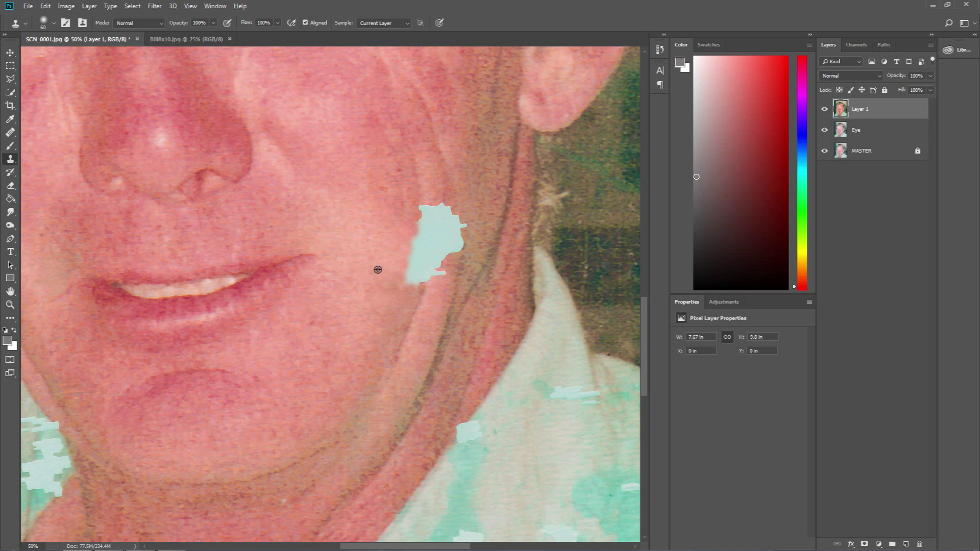
drag(362, 303, 362, 306)
drag(393, 286, 386, 297)
Clone skin from the outer cheek over the upper-right part of the remaining pale patch.
key(z)
alt+click(321, 313)
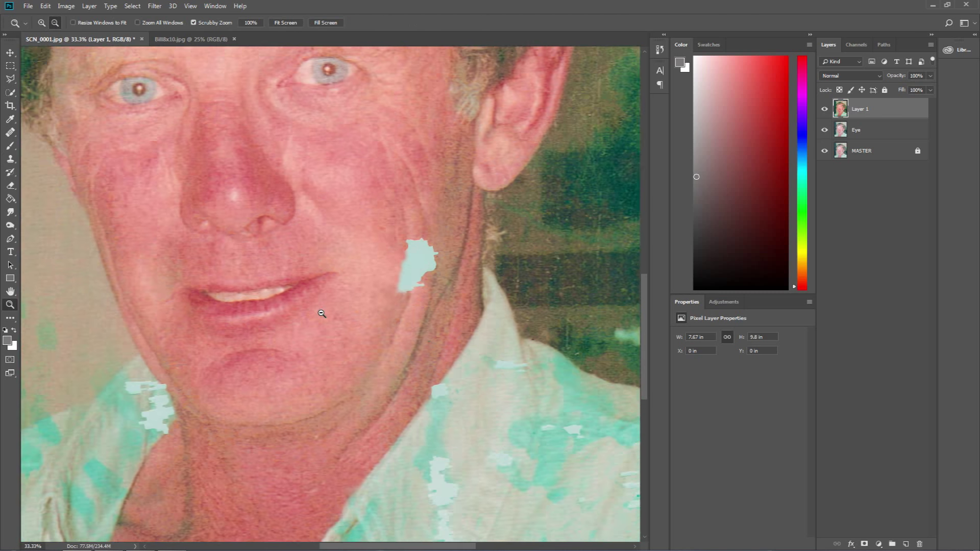
alt+click(321, 313)
alt+click(321, 313)
click(374, 277)
click(374, 278)
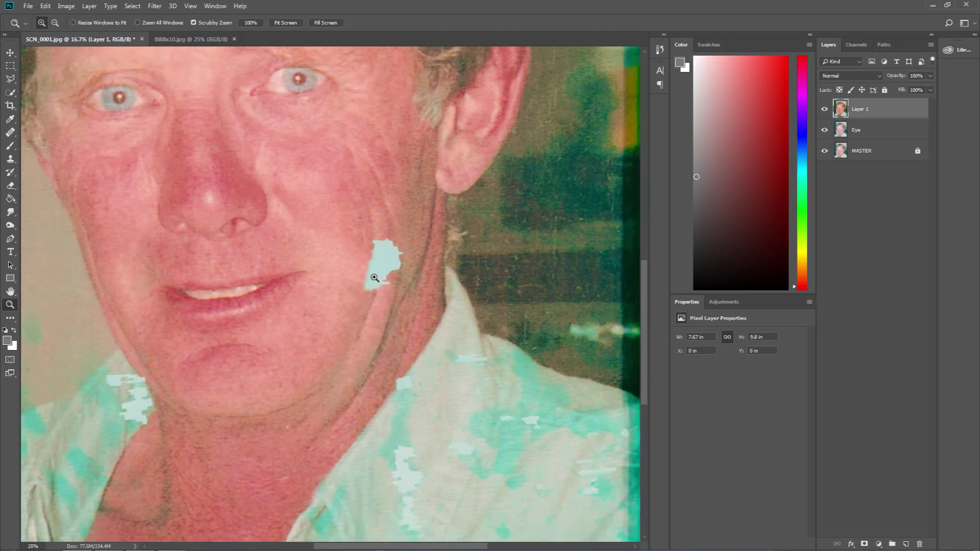
click(368, 270)
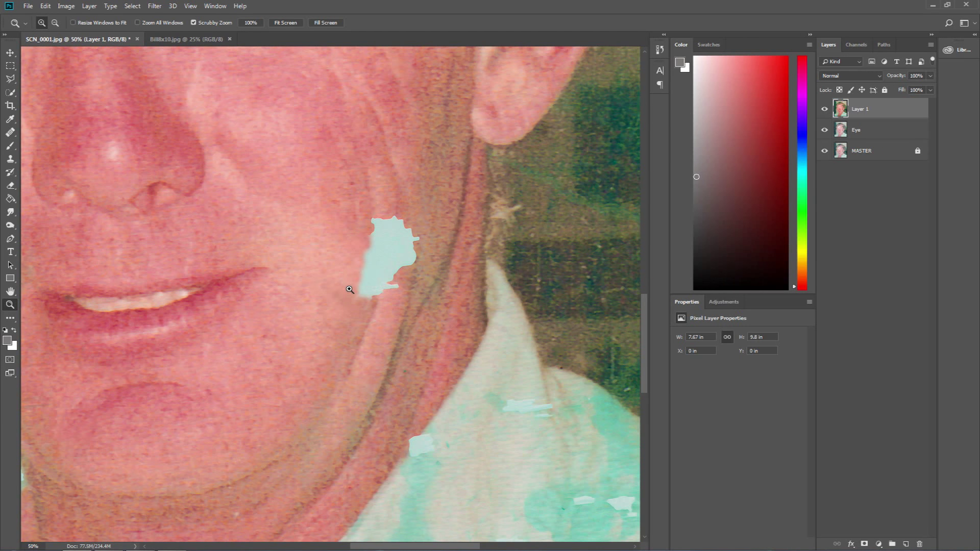
key(s)
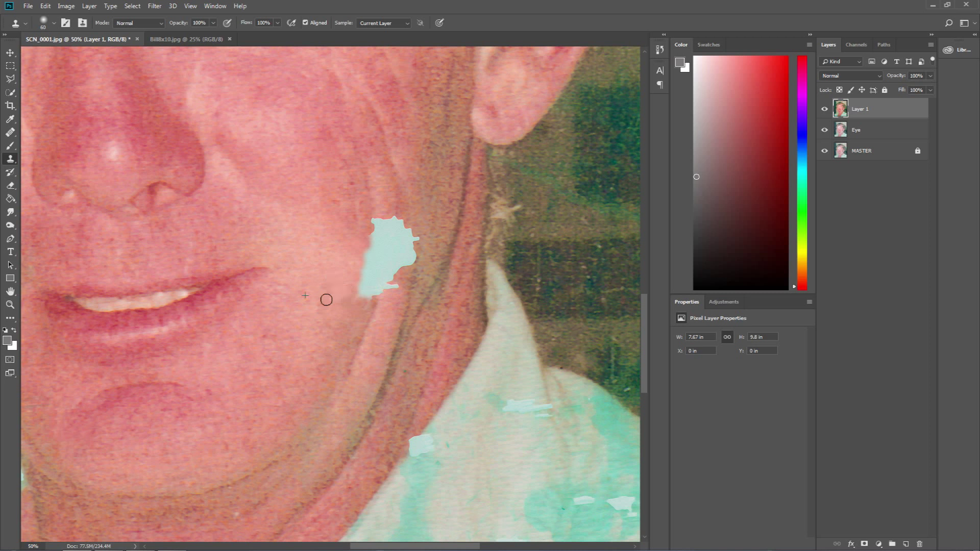
alt+click(306, 266)
mouse_move(396, 217)
mouse_down()
mouse_move(403, 204)
mouse_move(409, 224)
mouse_move(419, 201)
mouse_move(416, 250)
mouse_up()
alt+click(410, 209)
alt+click(419, 201)
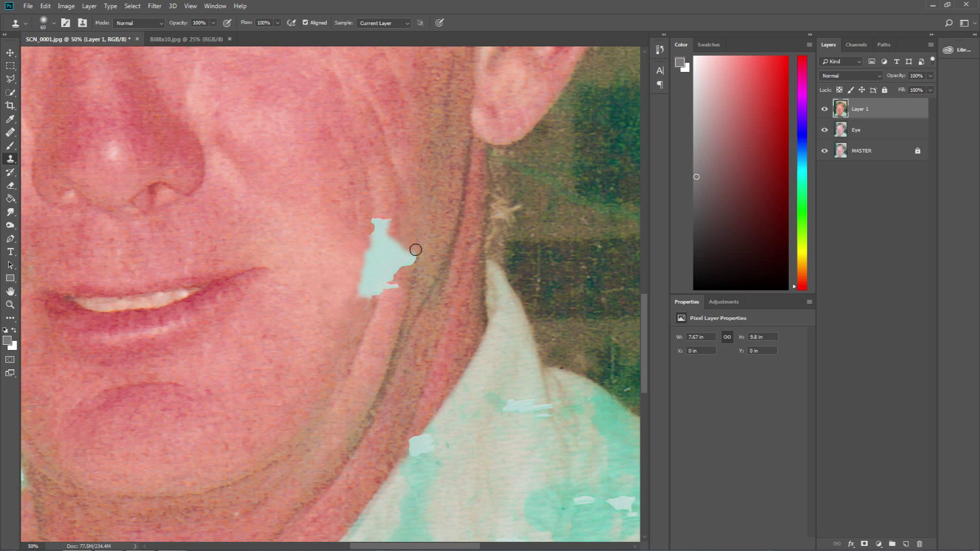
Cover the lower-right edge of the cheek patch with skin sampled below and beside it, leaving a narrow strip.
alt+click(392, 308)
mouse_move(395, 286)
mouse_down()
mouse_move(383, 291)
mouse_move(387, 278)
mouse_move(409, 275)
mouse_move(412, 257)
mouse_move(397, 254)
mouse_move(418, 260)
mouse_move(408, 246)
mouse_up()
alt+click(390, 320)
alt+click(429, 256)
alt+click(423, 239)
alt+click(403, 239)
alt+click(402, 233)
click(397, 249)
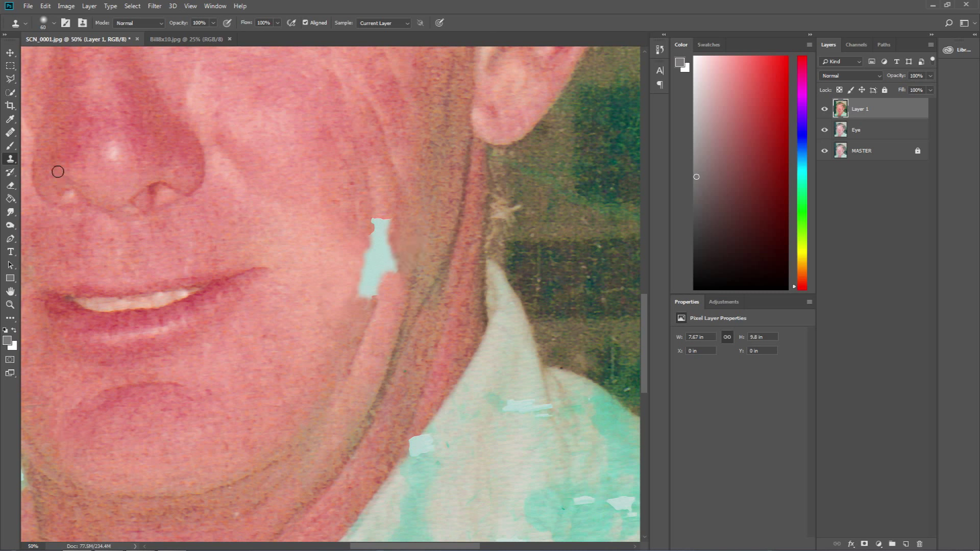
Heal the remaining narrow pale strip on the cheek using the Healing Brush with reduced hardness.
click(13, 134)
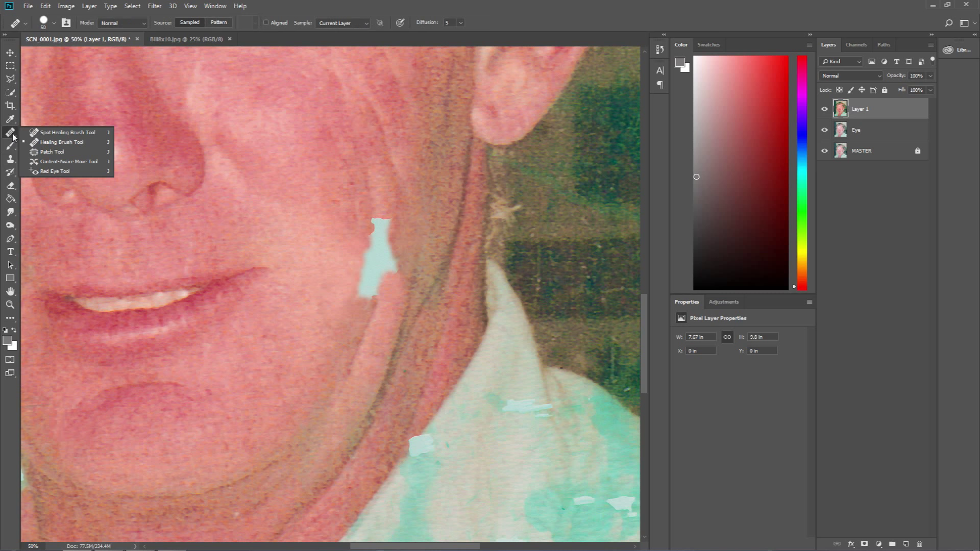
click(42, 144)
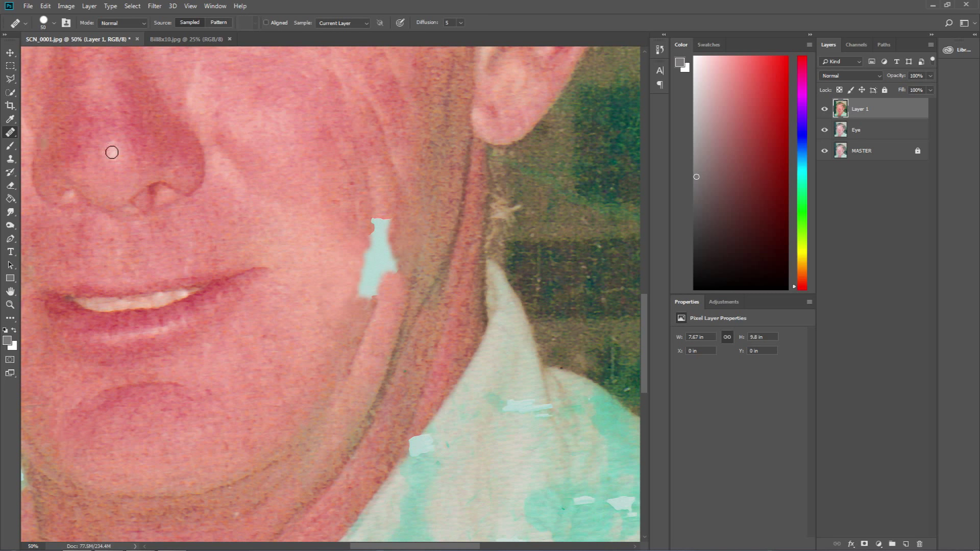
right_click(265, 217)
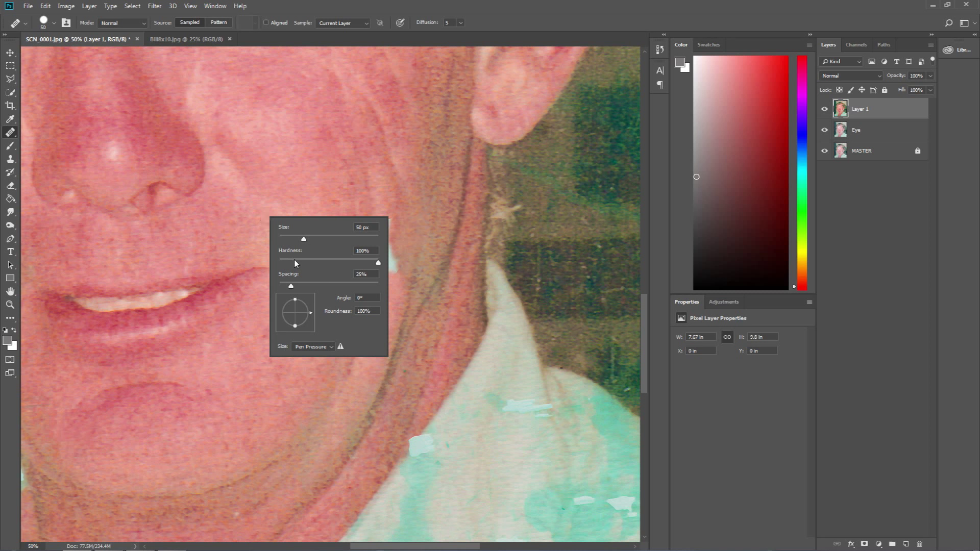
drag(377, 262, 325, 263)
click(344, 201)
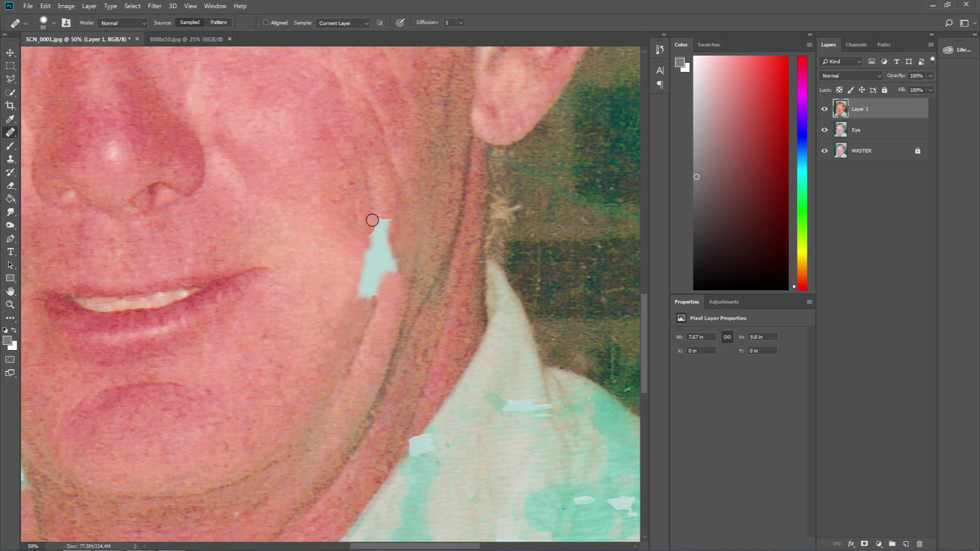
mouse_move(373, 220)
mouse_down()
mouse_move(362, 284)
mouse_move(380, 221)
mouse_move(370, 288)
mouse_move(388, 258)
mouse_move(384, 234)
mouse_move(361, 298)
mouse_move(382, 258)
mouse_move(383, 219)
mouse_move(364, 305)
mouse_up()
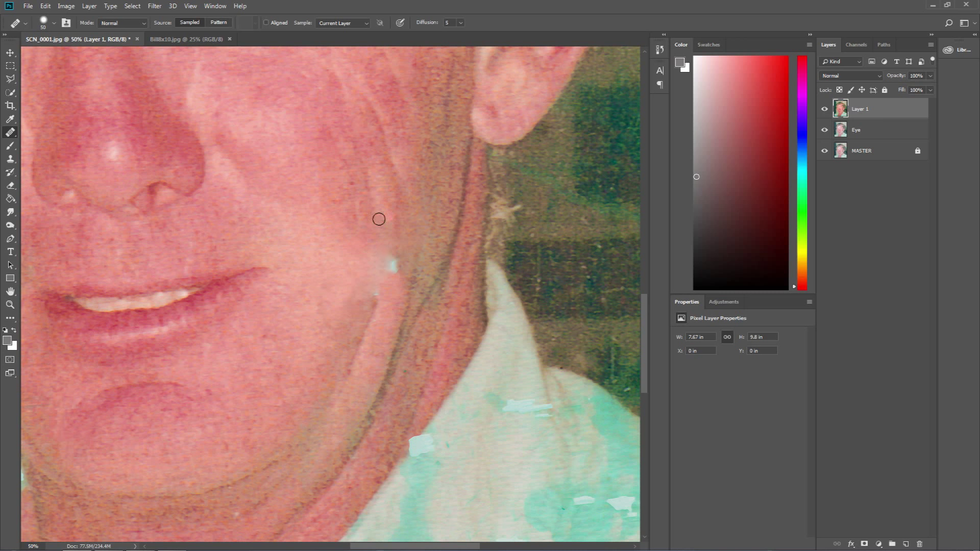
Clone skin over the tiny pale speck at the top of the crease below the healed strip.
key(z)
drag(335, 233, 207, 255)
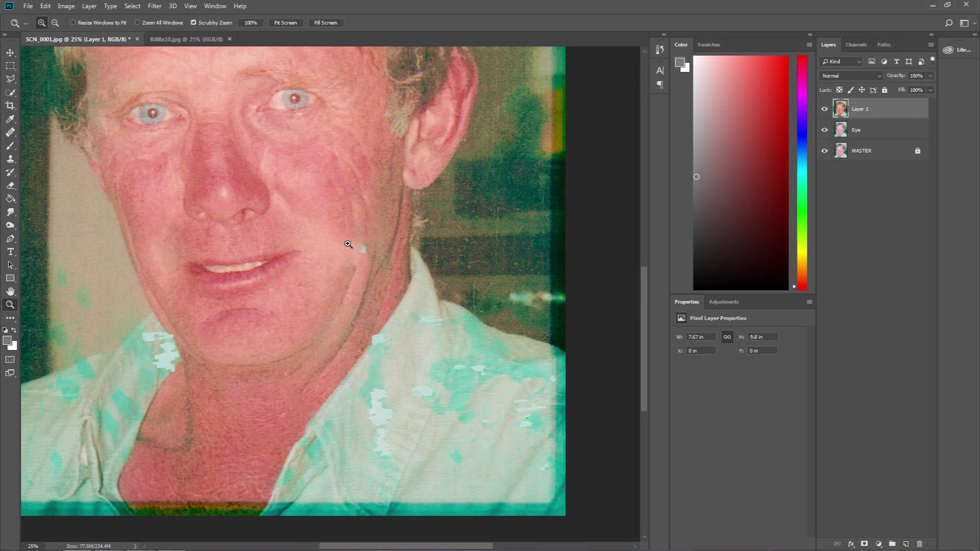
click(355, 263)
click(355, 263)
click(356, 263)
key(s)
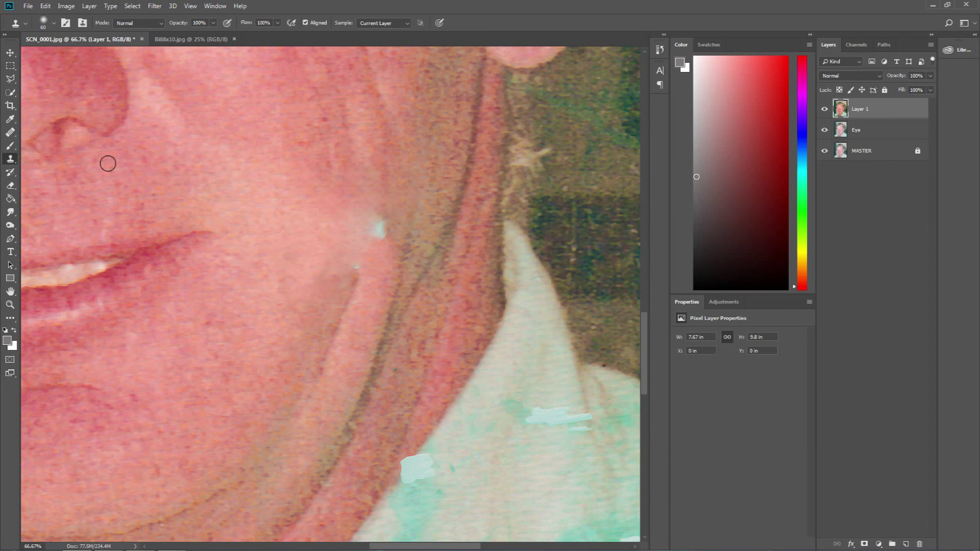
click(354, 270)
drag(355, 297, 357, 269)
Remove the last pale spot on the cheek with the Healing Brush and smooth the skin around it.
click(11, 132)
alt+click(354, 222)
mouse_move(375, 224)
mouse_down()
mouse_move(376, 243)
mouse_move(366, 233)
mouse_move(378, 240)
mouse_up()
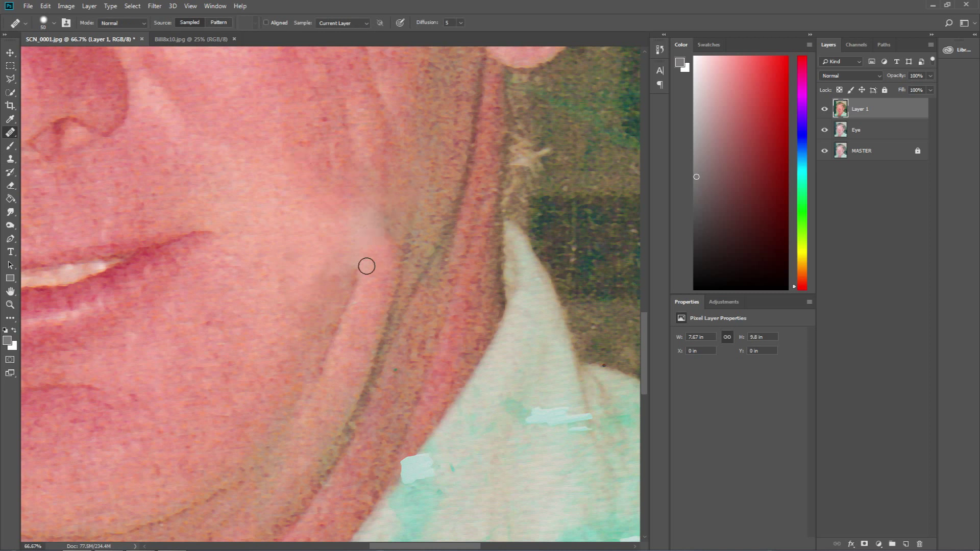
mouse_move(389, 236)
mouse_down()
mouse_move(358, 264)
mouse_move(365, 223)
mouse_move(359, 260)
mouse_up()
drag(333, 226, 323, 225)
Examine the healed cheek in the context of the whole portrait.
key(z)
alt+click(302, 248)
alt+click(302, 247)
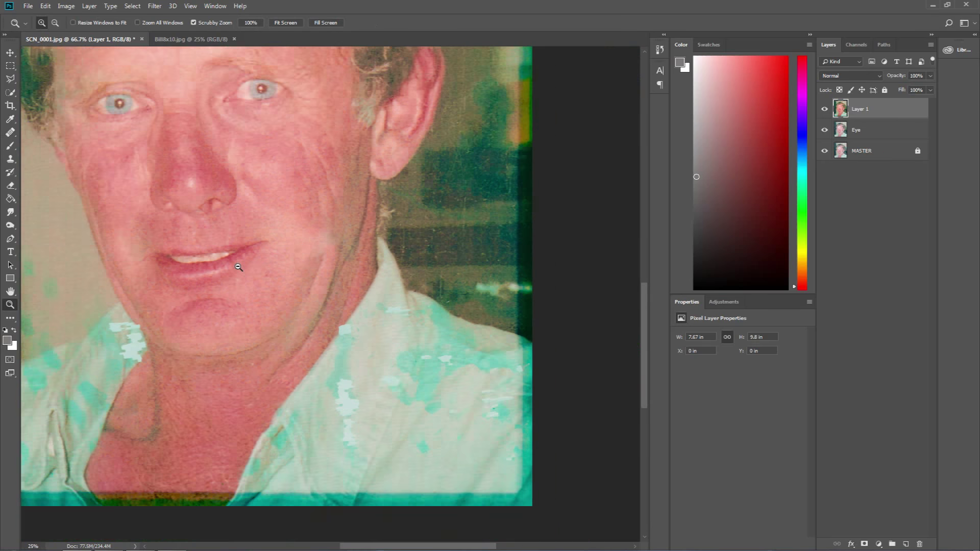
alt+click(357, 265)
alt+click(424, 287)
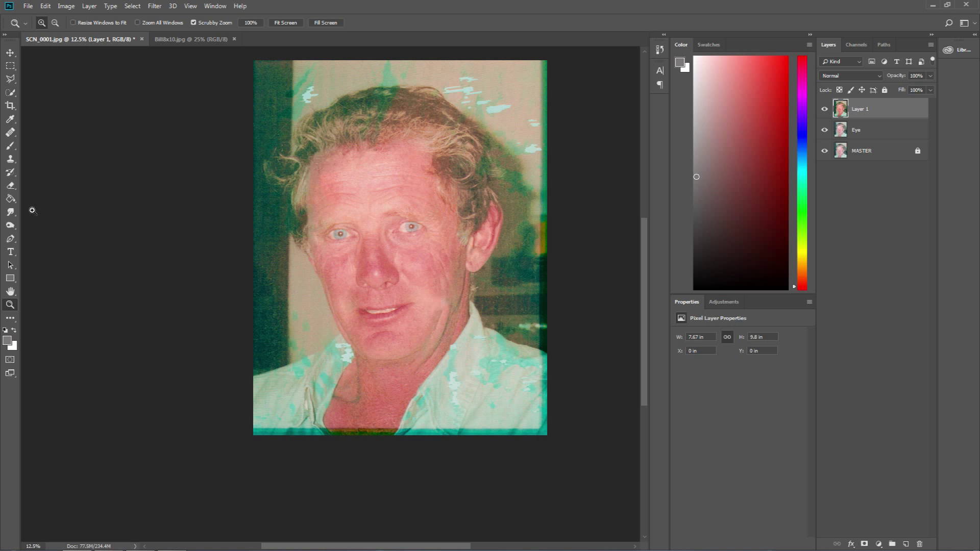
click(11, 225)
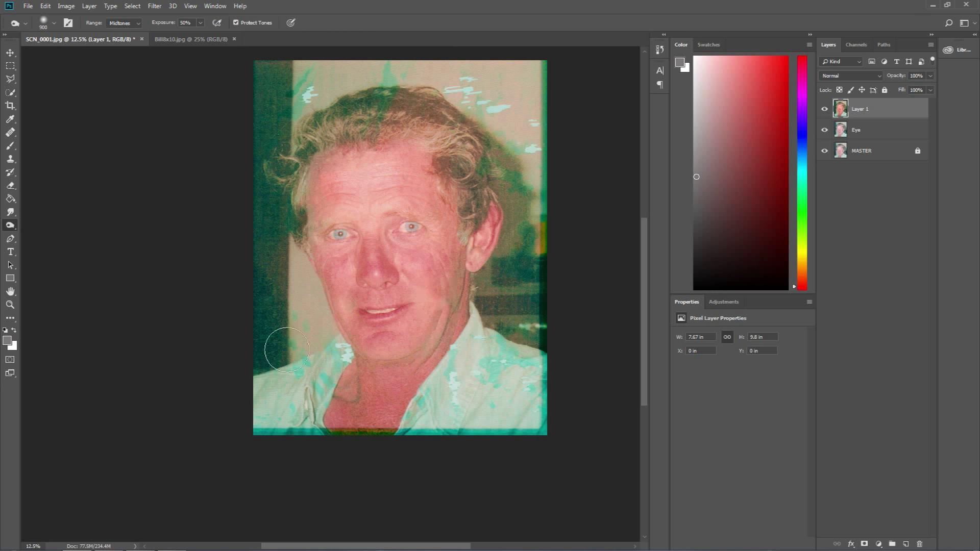
key(z)
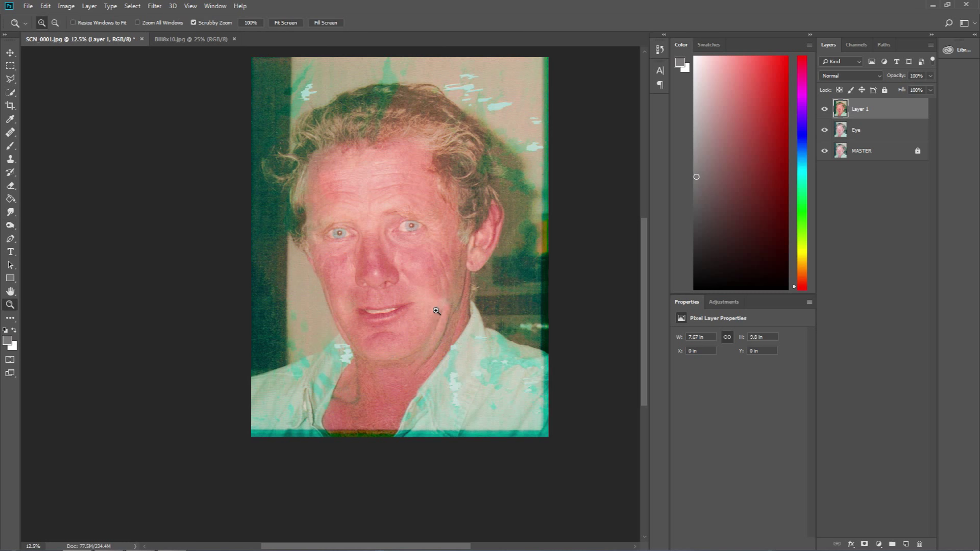
Set the Clone Stamp to a 150 px brush at 28% opacity for blending the repaired cheek.
click(437, 312)
click(436, 310)
key(s)
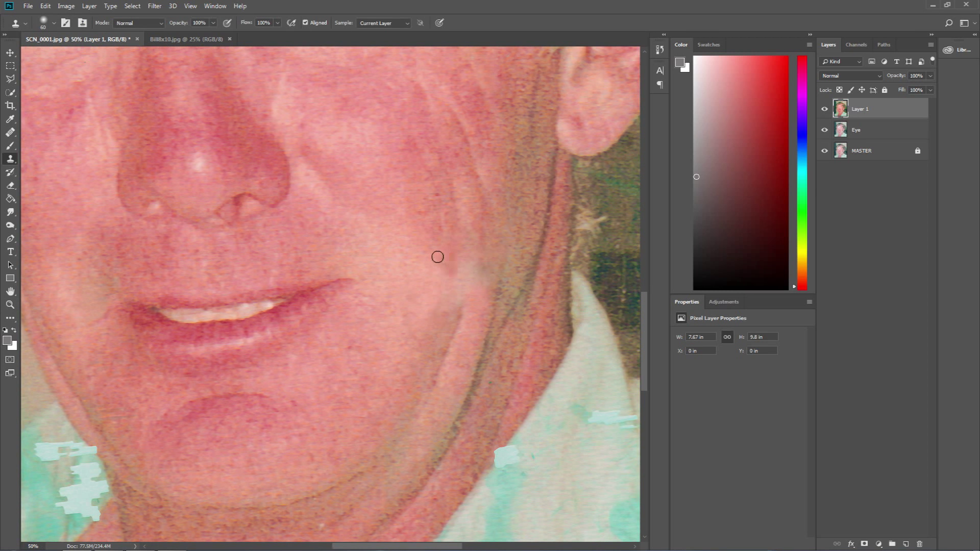
key(bracketright)
key(bracketright)
key(bracketright)
key(bracketright)
key(bracketright)
key(bracketright)
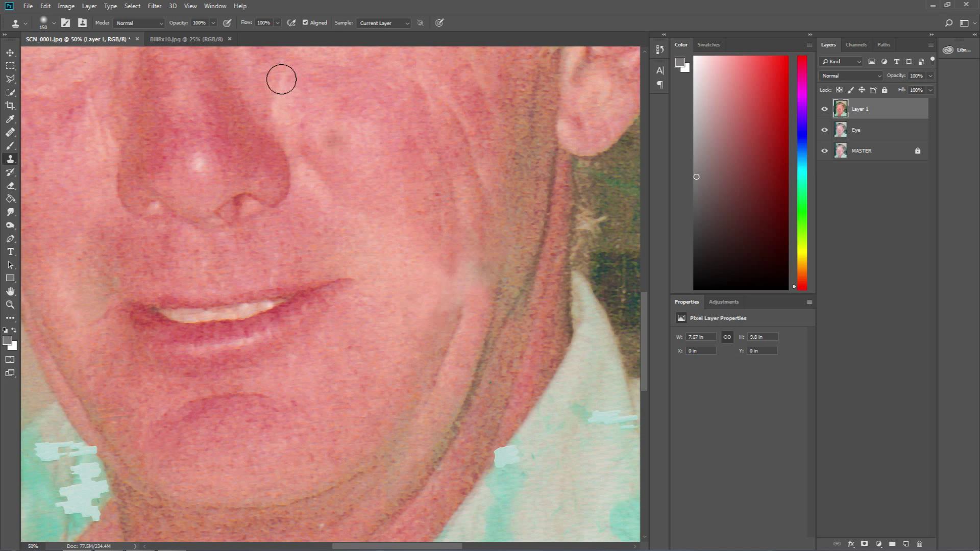
click(214, 23)
drag(183, 35, 181, 36)
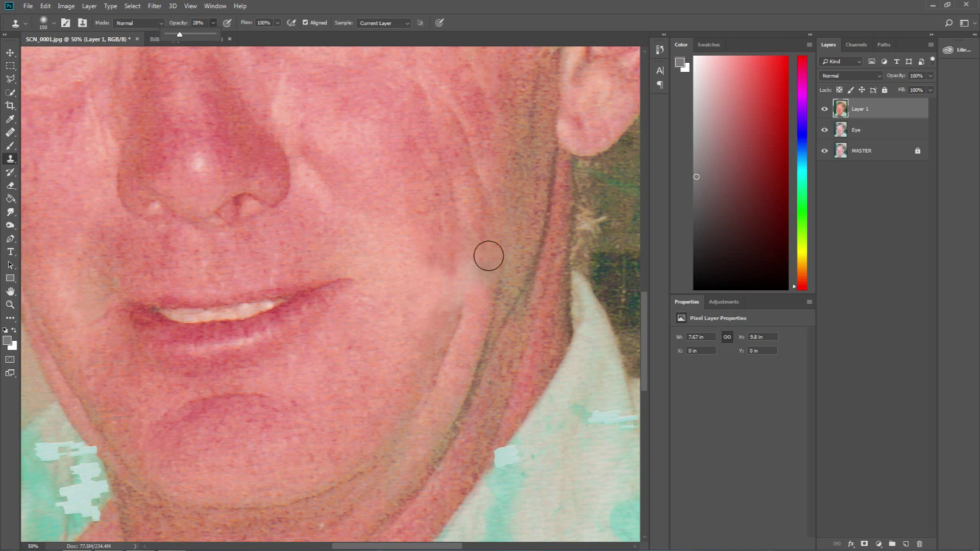
Blend the greyish smudge and surrounding repair on the cheek with low-opacity cloned skin.
click(440, 202)
click(447, 277)
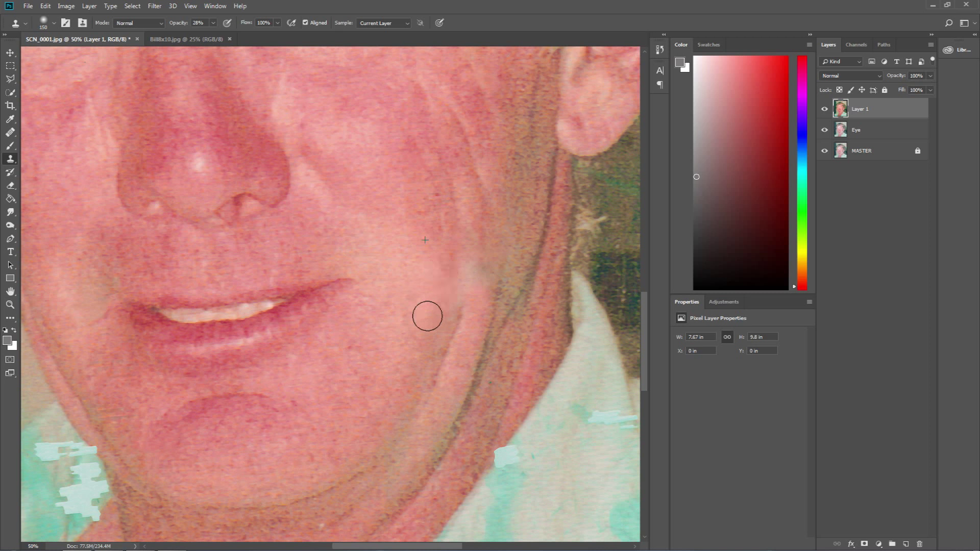
click(453, 262)
click(429, 323)
drag(429, 322, 439, 305)
click(462, 286)
click(423, 310)
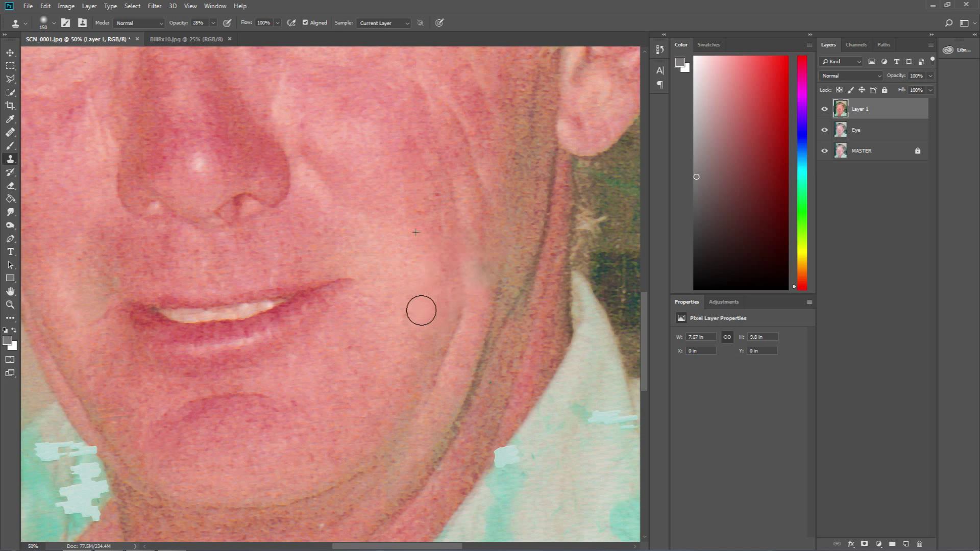
Even out the skin between the mouth corner and the cheek crease from a fresh source, and check the full face.
alt+click(427, 234)
drag(419, 301, 417, 289)
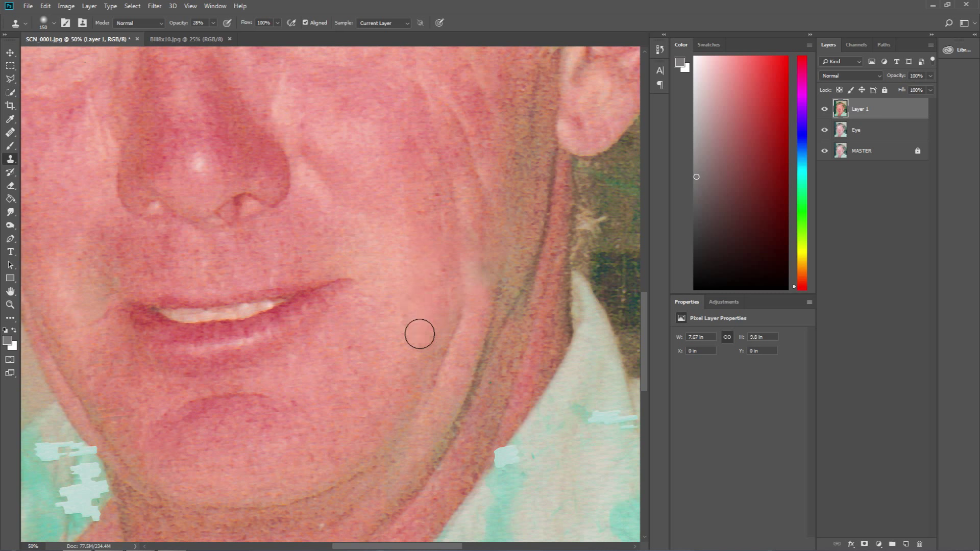
key(z)
alt+click(430, 225)
alt+click(367, 246)
alt+click(306, 264)
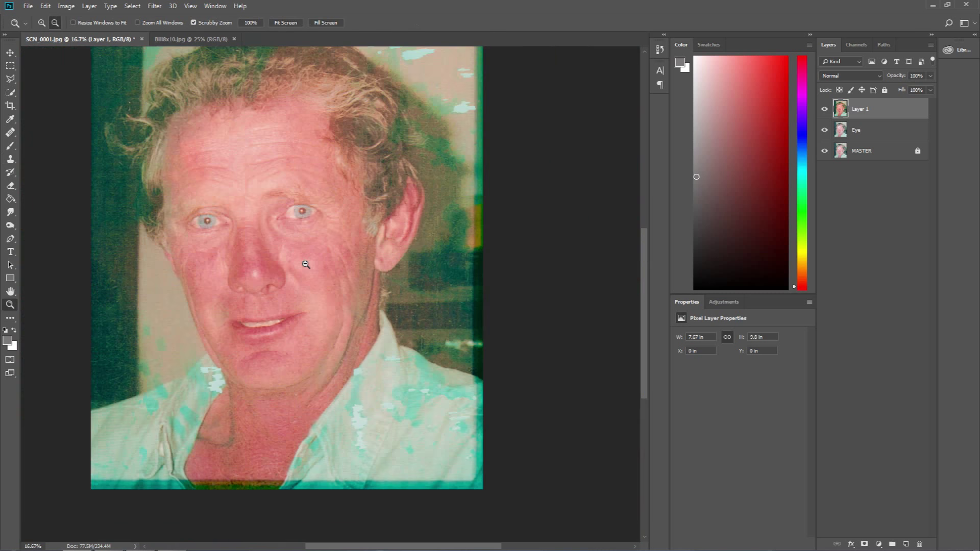
Examine the blended cheek up close and in the context of the whole portrait.
click(321, 312)
click(322, 311)
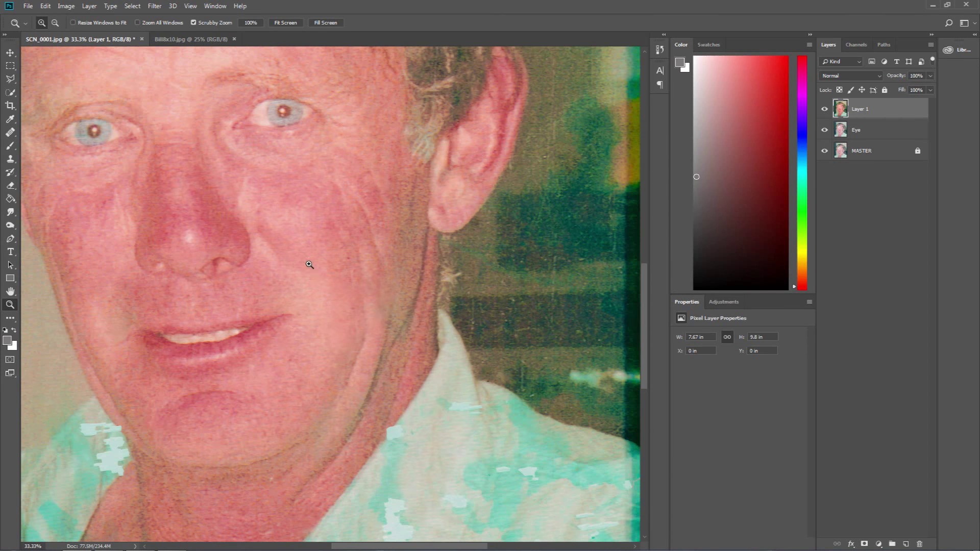
key(s)
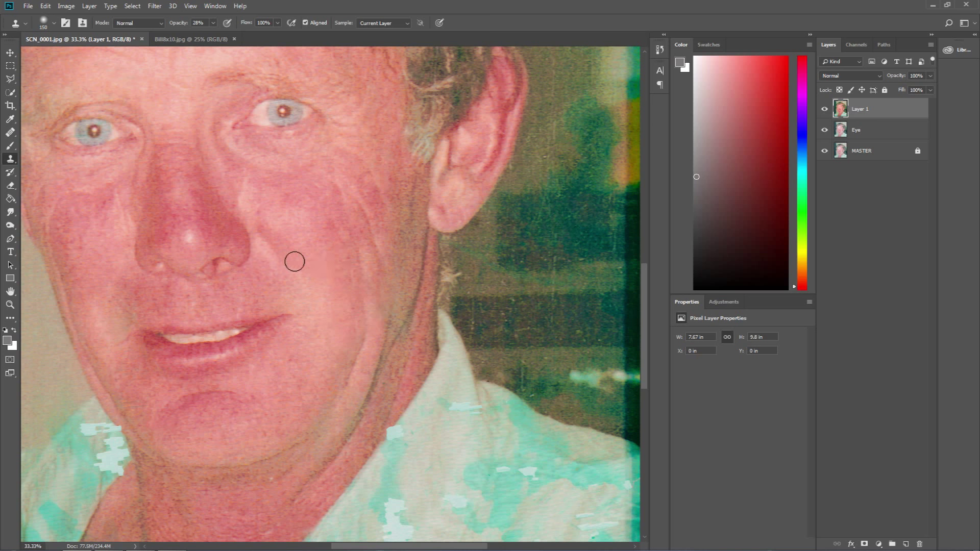
key(z)
alt+click(325, 282)
alt+click(325, 282)
alt+click(325, 282)
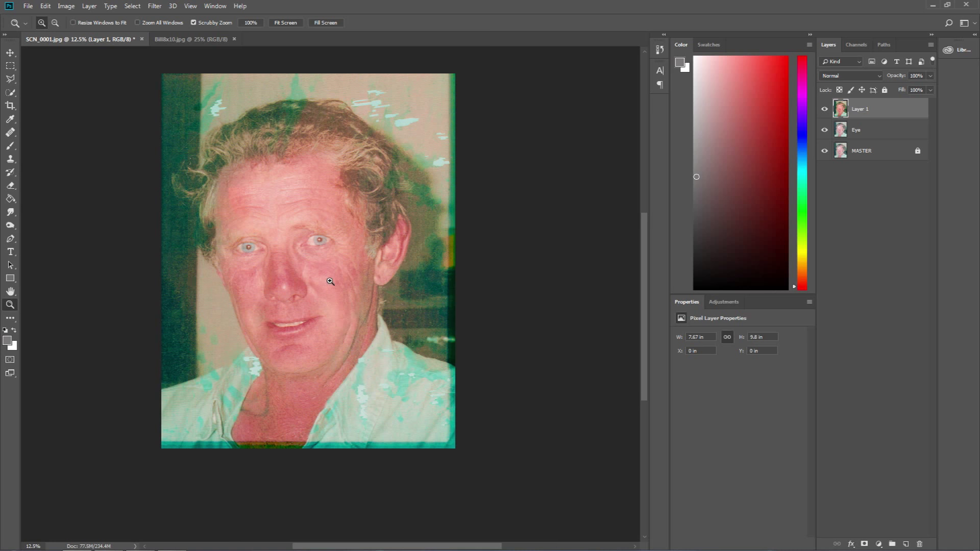
click(340, 315)
click(339, 319)
click(342, 323)
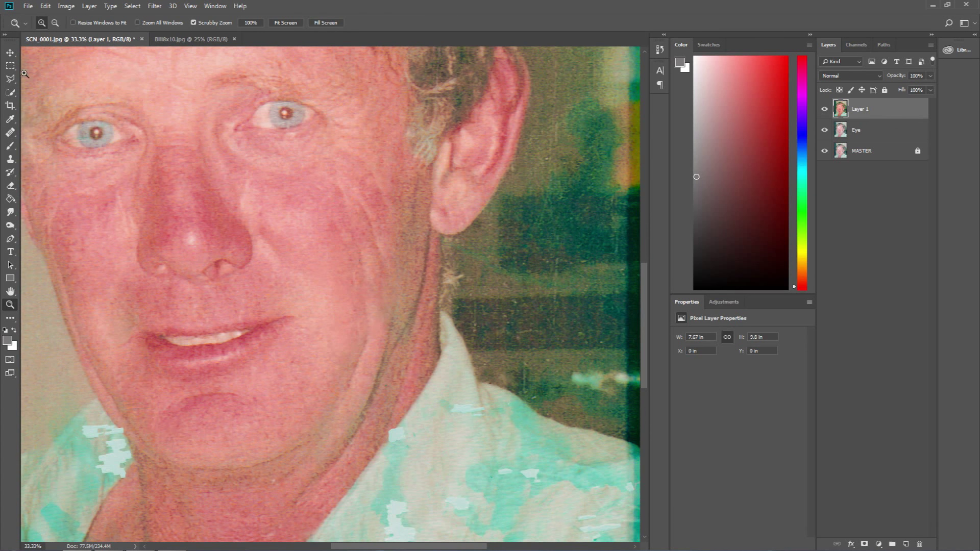
Touch up the cheek crease with the Clone Stamp at 100% opacity and reduce the brush to 80 px.
key(v)
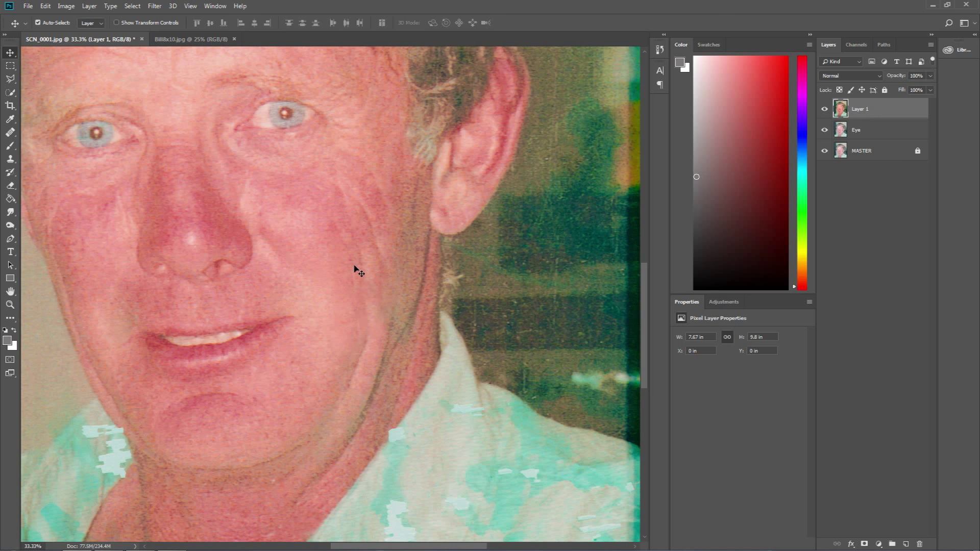
key(s)
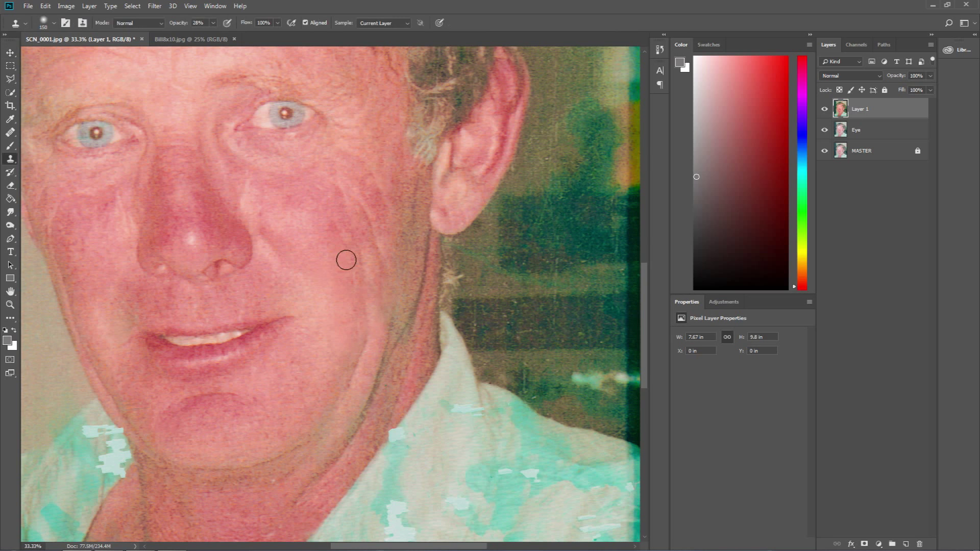
click(209, 24)
drag(212, 34, 209, 34)
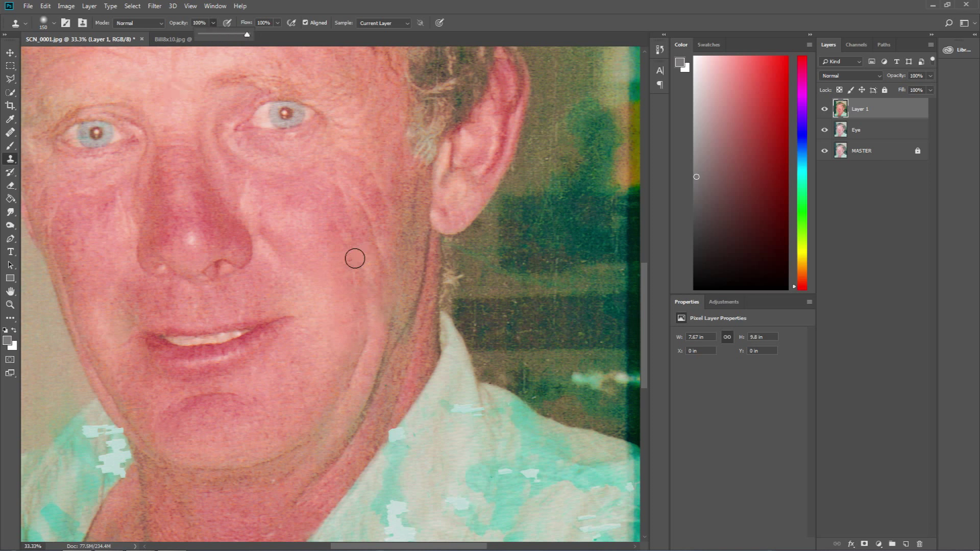
click(350, 260)
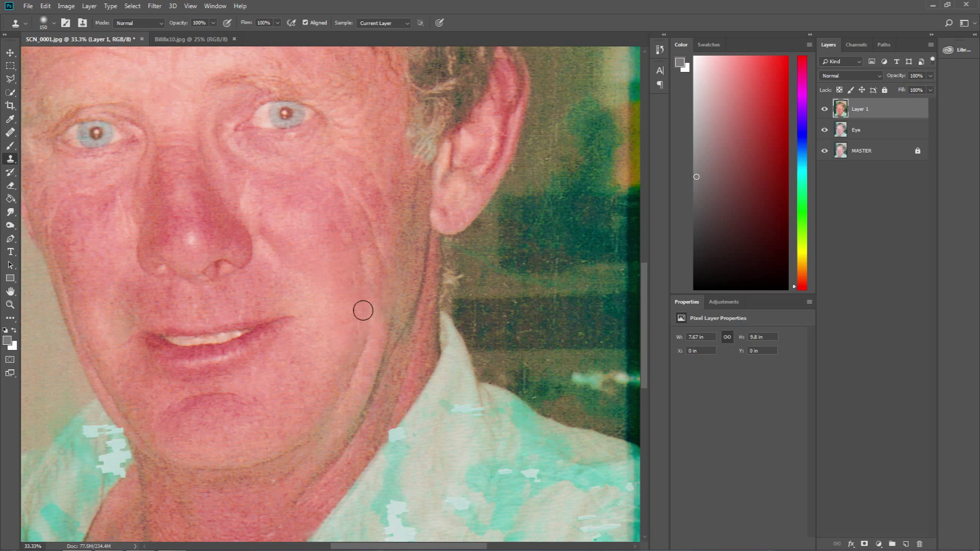
key(bracketleft)
key(bracketleft)
Compare the whole portrait before and after the repairs by repeatedly hiding and showing Layer 1.
key(z)
alt+click(272, 232)
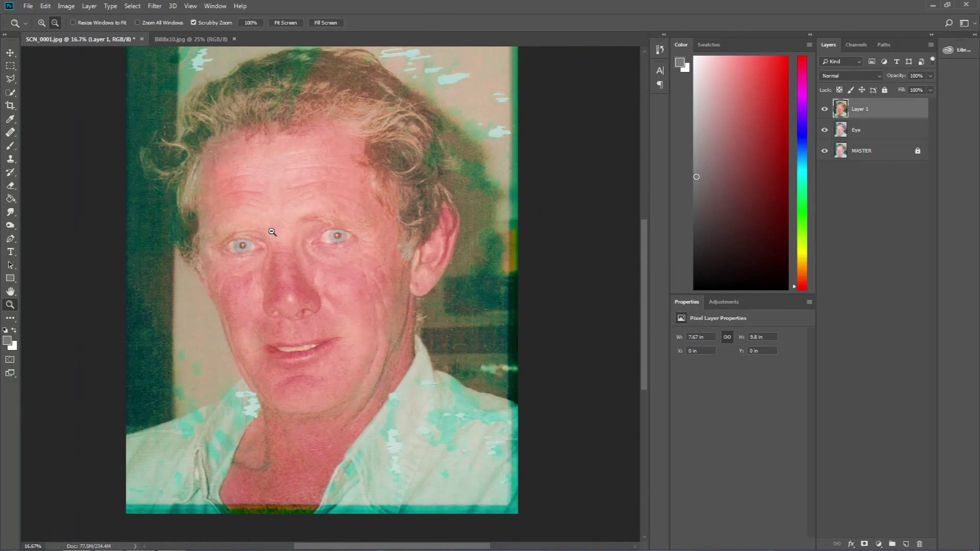
alt+click(272, 232)
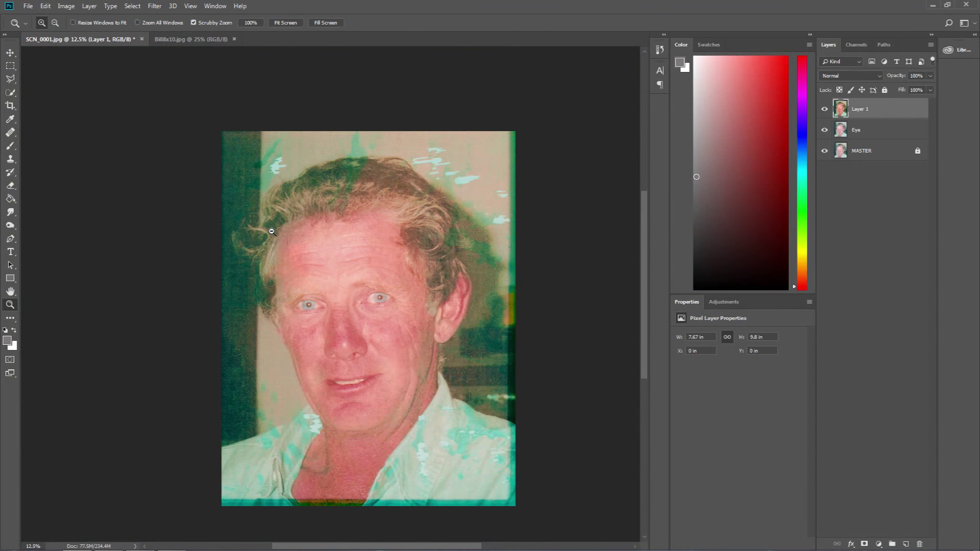
click(385, 313)
alt+click(415, 339)
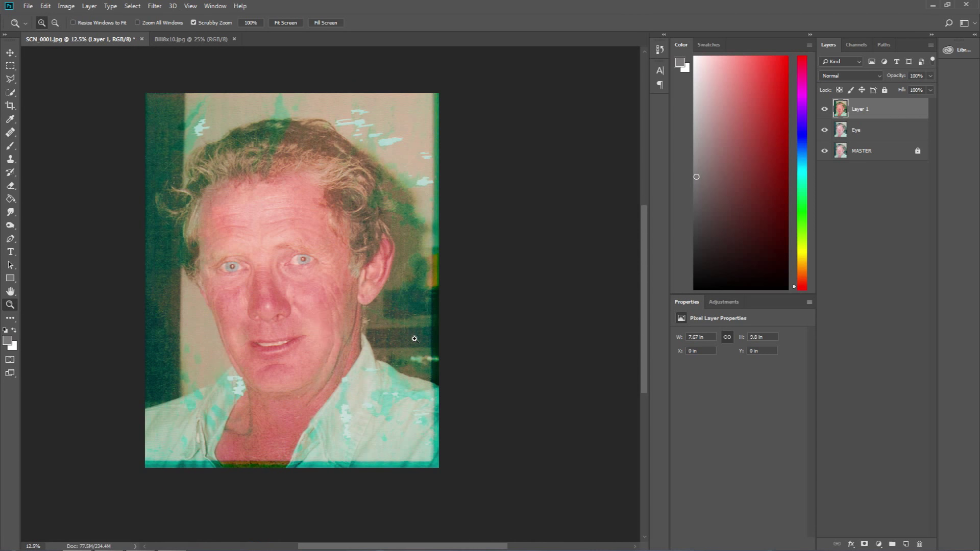
drag(295, 285, 352, 267)
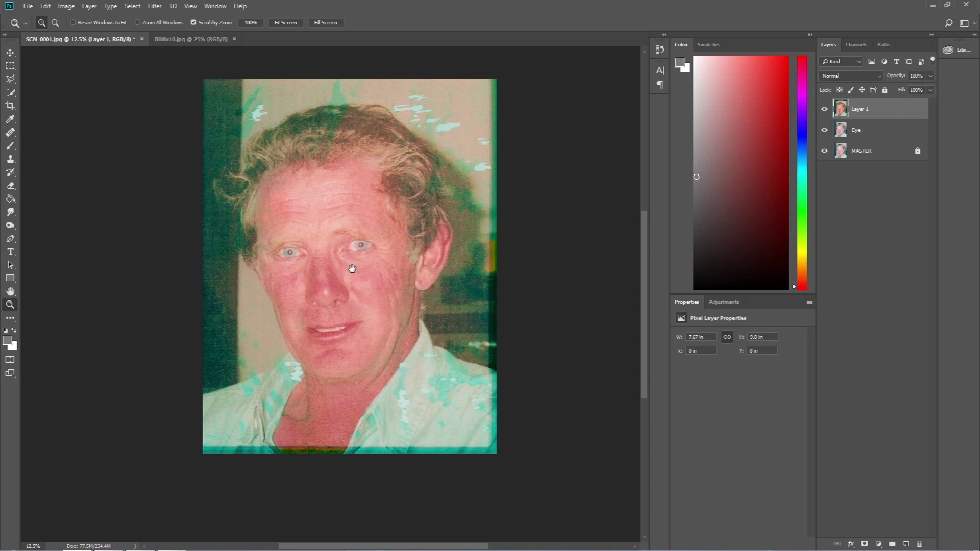
click(824, 110)
click(824, 110)
click(823, 110)
click(823, 110)
click(823, 110)
click(824, 110)
click(824, 111)
click(823, 111)
click(823, 110)
click(823, 111)
click(824, 110)
click(823, 110)
Try cloning shirt fabric over the pale patch on the collar beside the jaw, and check the full portrait.
click(301, 373)
click(302, 372)
click(301, 372)
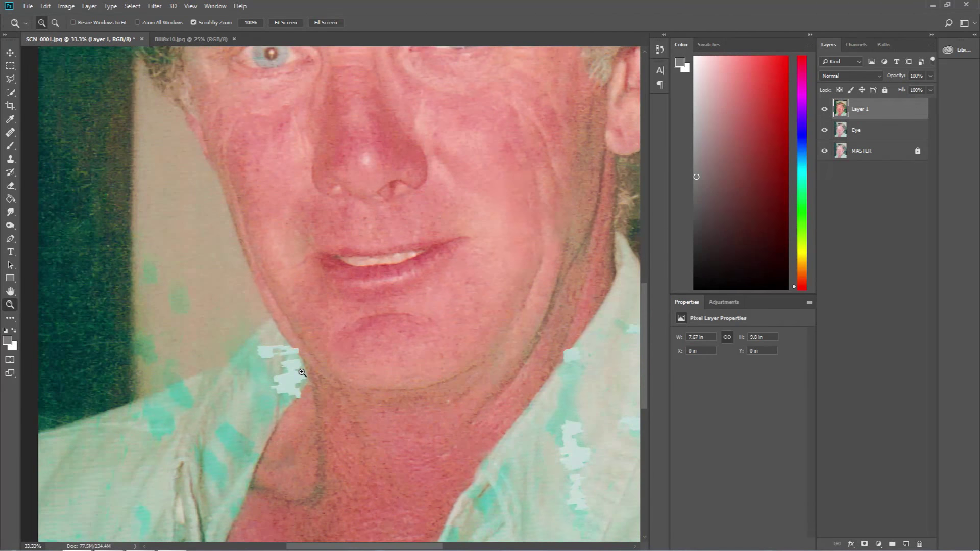
key(s)
alt+click(234, 406)
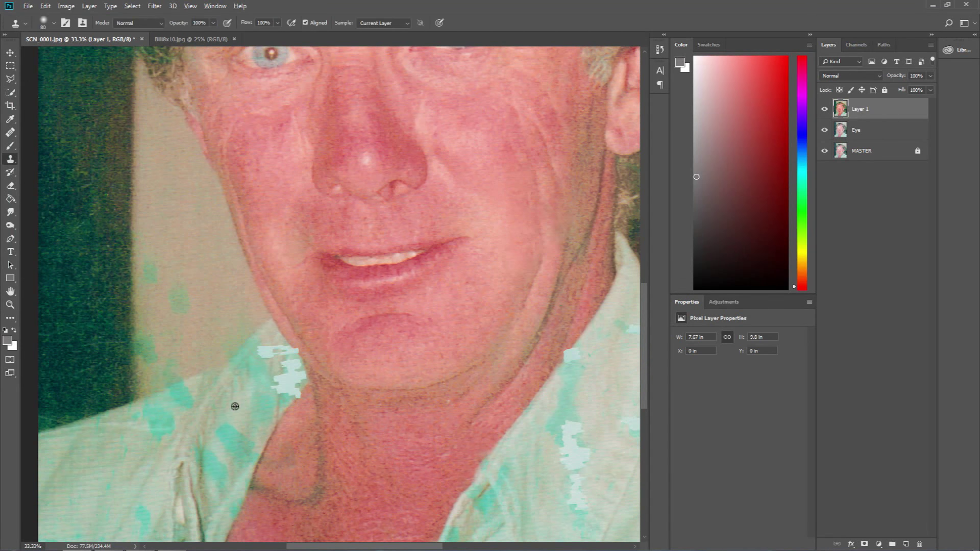
mouse_move(281, 367)
mouse_down()
mouse_move(280, 384)
mouse_move(276, 375)
mouse_up()
alt+click(239, 406)
key(z)
alt+click(259, 383)
alt+click(485, 87)
alt+click(533, 66)
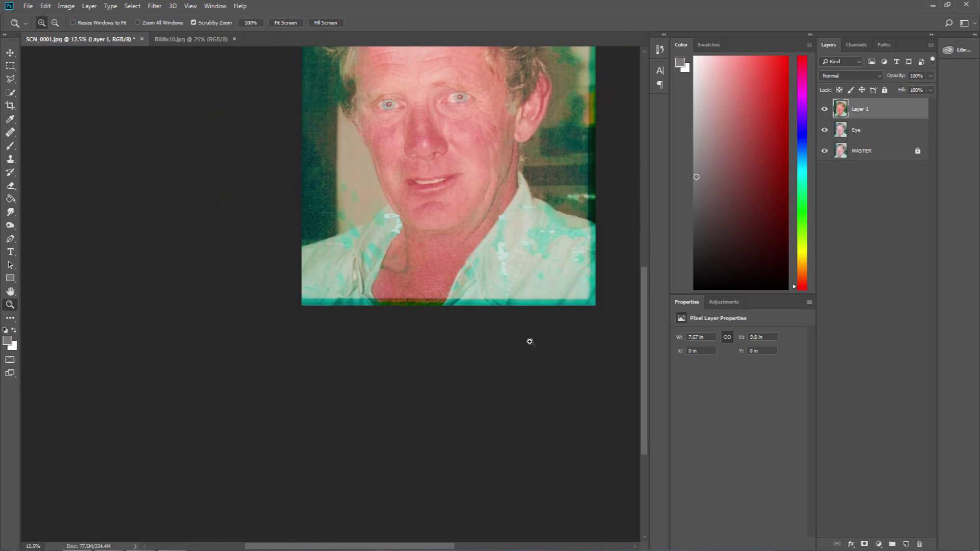
drag(551, 273, 513, 306)
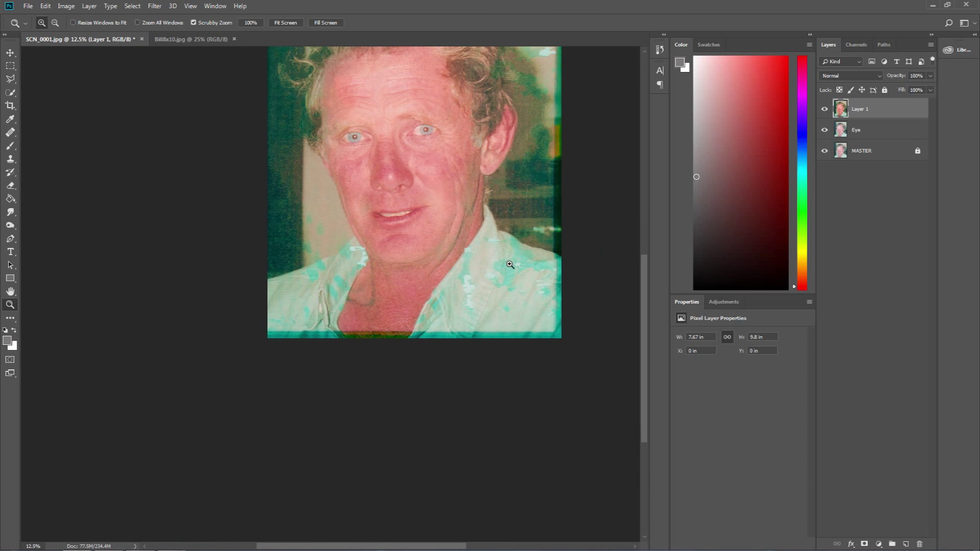
Clone nearby shirt fabric over the outer part of the collar's pale patch and undo the last stroke.
click(342, 267)
click(342, 267)
click(342, 267)
drag(354, 250, 329, 277)
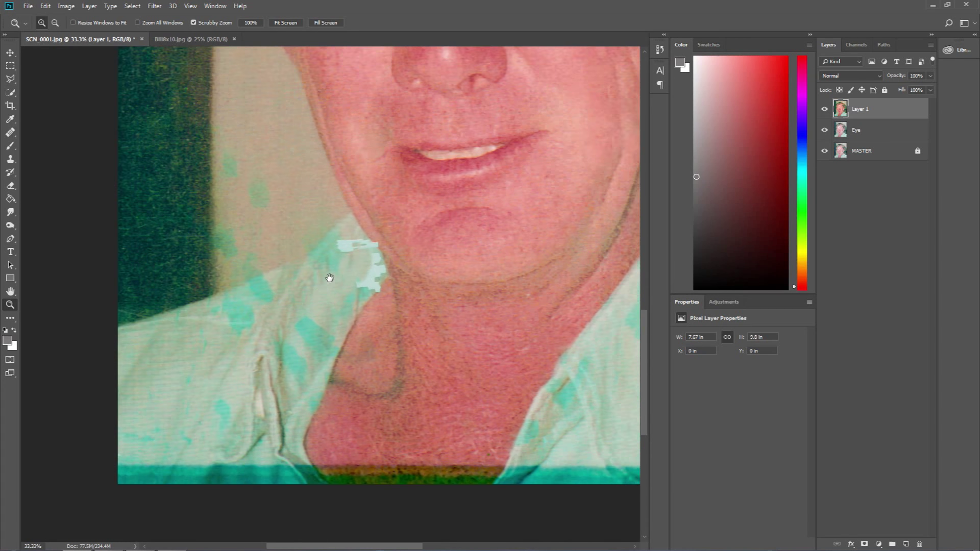
click(329, 277)
key(s)
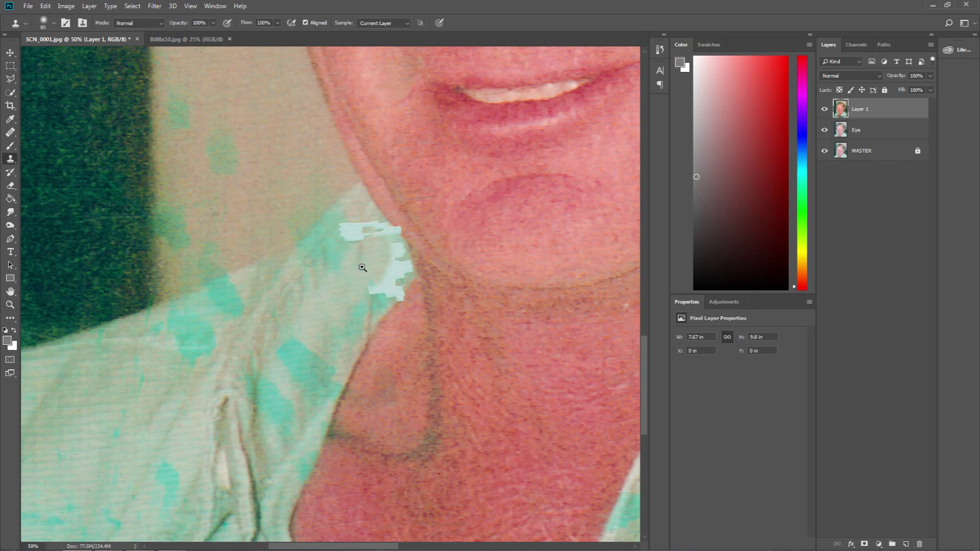
alt+click(359, 269)
drag(364, 245, 347, 229)
key(ctrl+z)
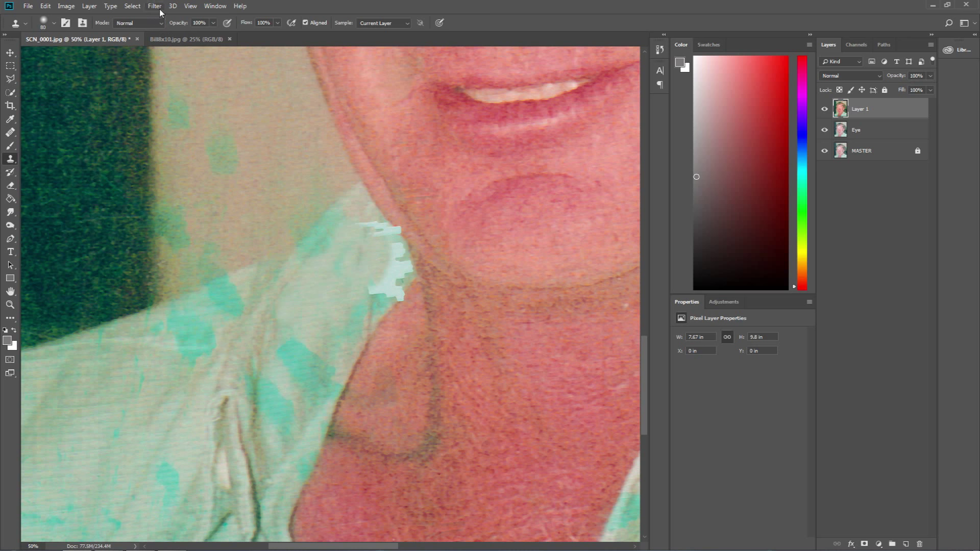
click(66, 6)
mouse_move(102, 32)
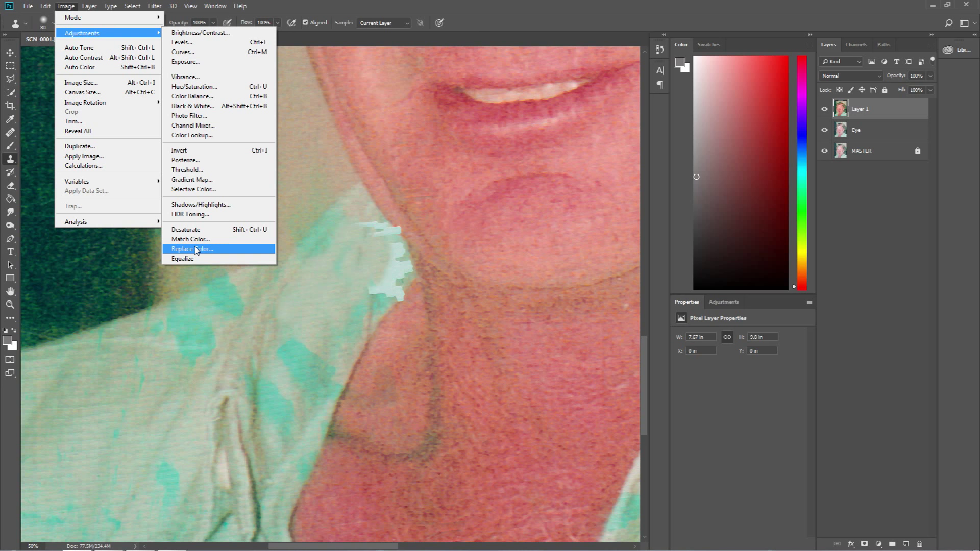
click(353, 247)
Clone clean shirt fabric over the rest of the pale patch up to the jawline.
alt+click(347, 282)
click(343, 257)
mouse_move(343, 257)
mouse_down()
mouse_move(377, 226)
mouse_move(397, 253)
mouse_move(369, 290)
mouse_move(370, 314)
mouse_move(358, 300)
mouse_move(371, 299)
mouse_move(349, 297)
mouse_move(370, 303)
mouse_move(345, 326)
mouse_move(360, 306)
mouse_move(354, 339)
mouse_move(385, 293)
mouse_move(349, 295)
mouse_move(388, 297)
mouse_move(401, 269)
mouse_move(374, 295)
mouse_move(409, 267)
mouse_move(401, 228)
mouse_up()
alt+click(368, 298)
alt+click(374, 295)
Clean up the collar's edge against the neck using a 50 px Clone Stamp brush and a fresh source.
key(bracketleft)
key(bracketleft)
alt+click(383, 213)
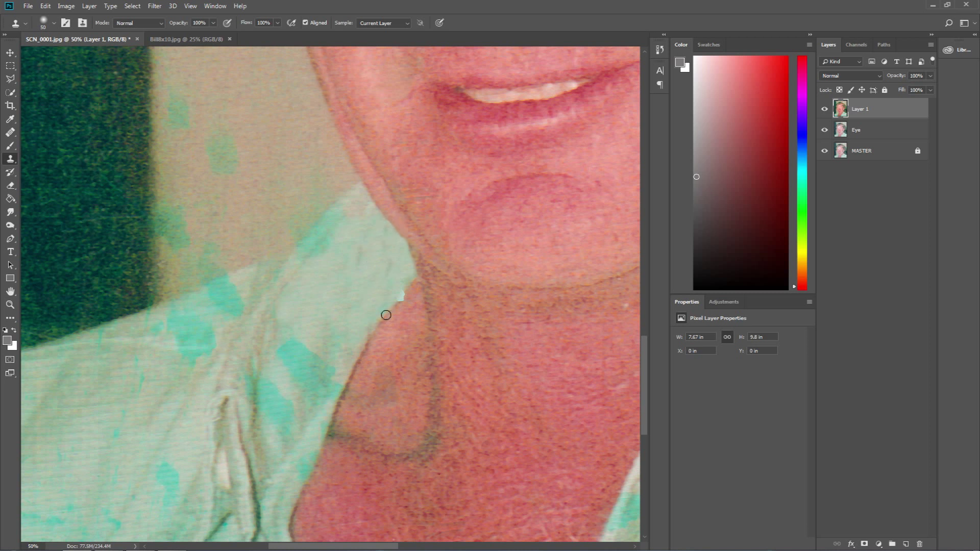
mouse_move(386, 315)
mouse_down()
mouse_move(404, 289)
mouse_move(401, 299)
mouse_up()
Compare the whole SCN_0001.jpg portrait with the finished 8 x 10 in version in the other open document.
key(z)
alt+click(368, 280)
alt+click(367, 280)
alt+click(368, 280)
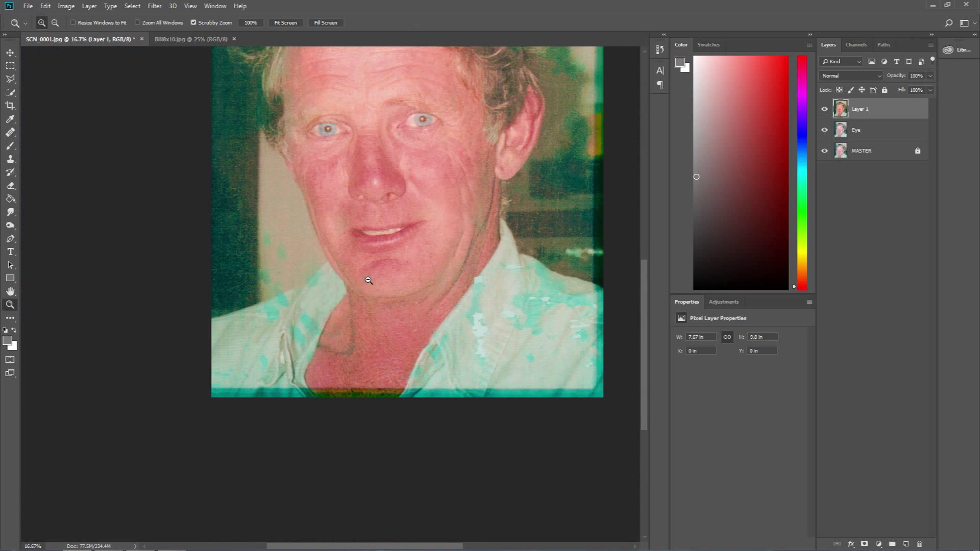
drag(380, 150, 319, 229)
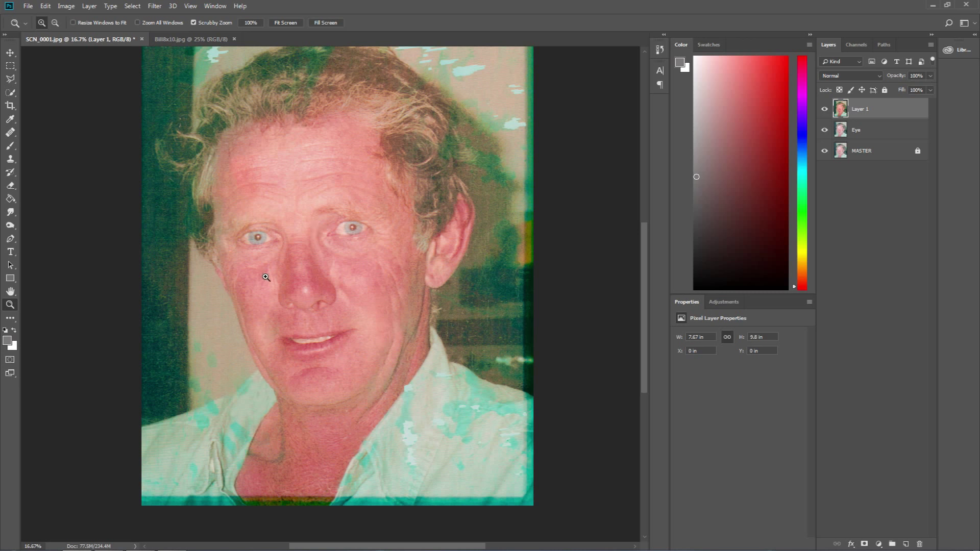
click(212, 39)
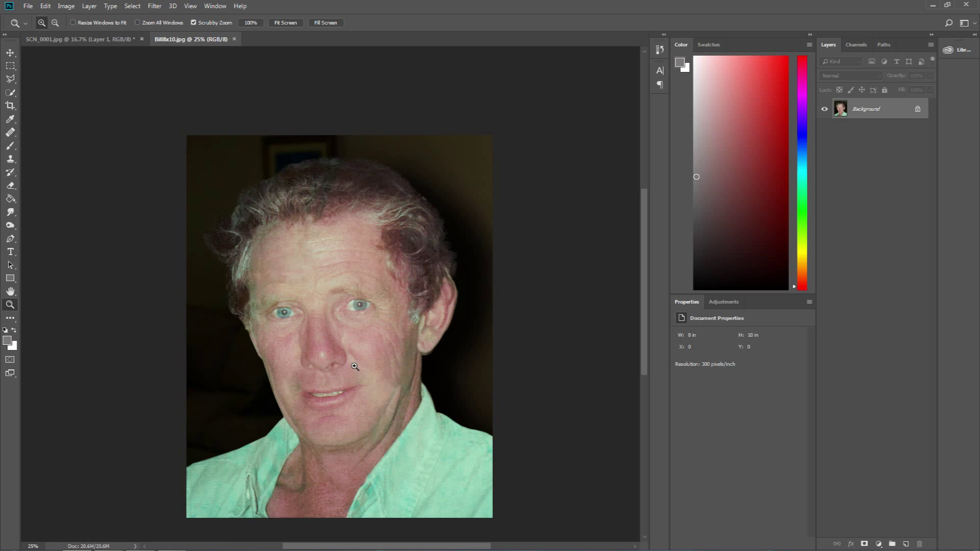
click(93, 41)
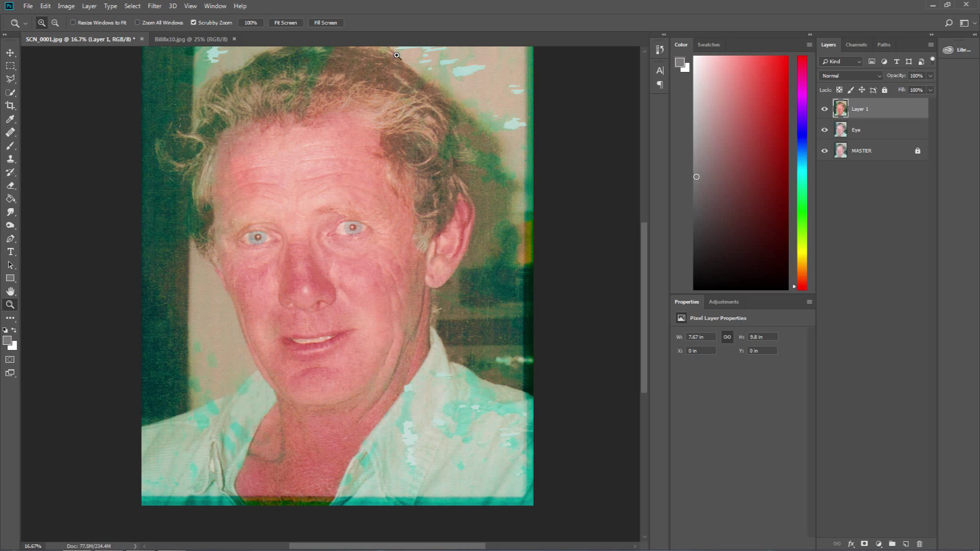
drag(385, 151, 360, 197)
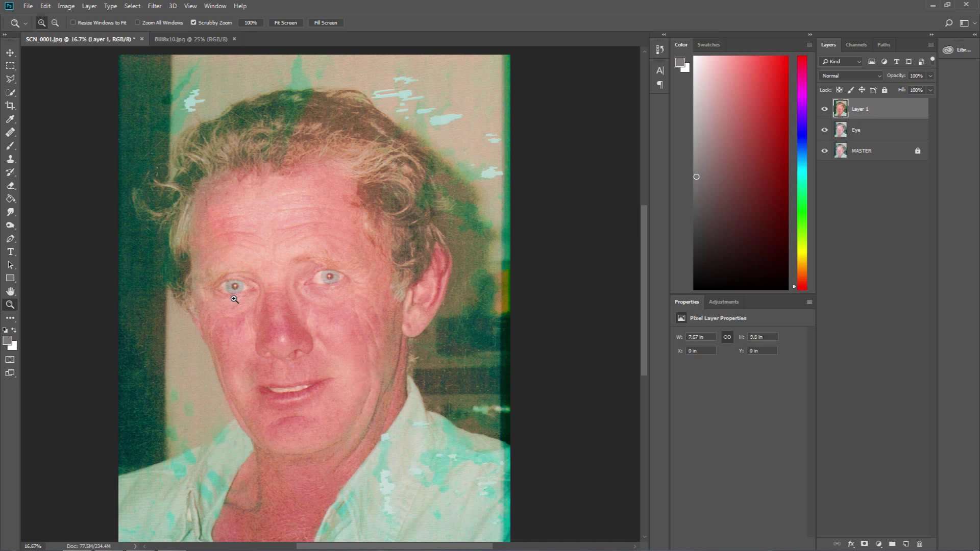
click(209, 41)
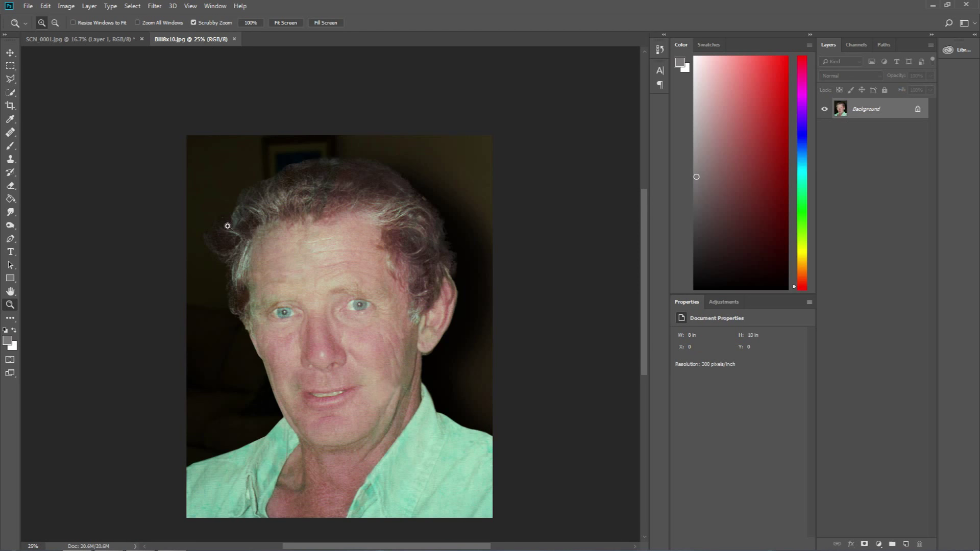
click(113, 41)
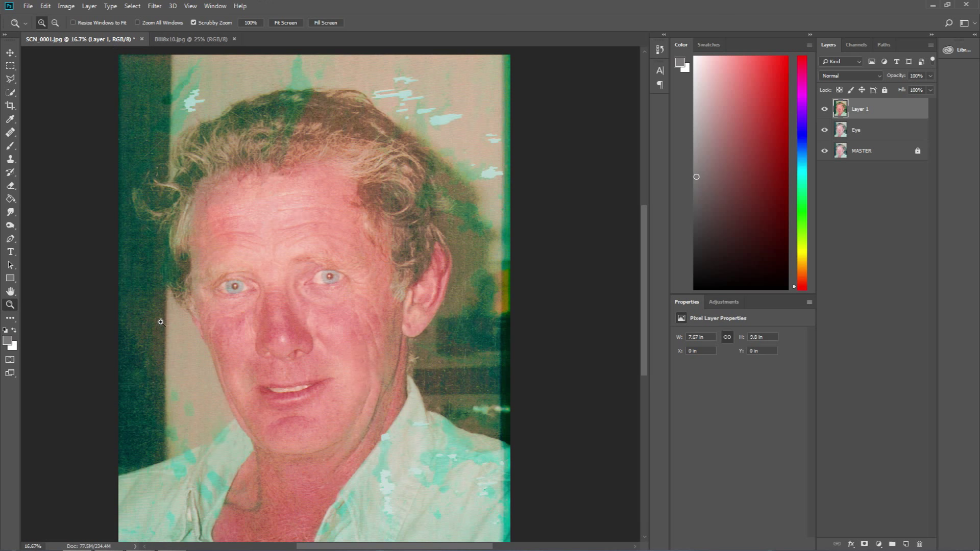
click(202, 40)
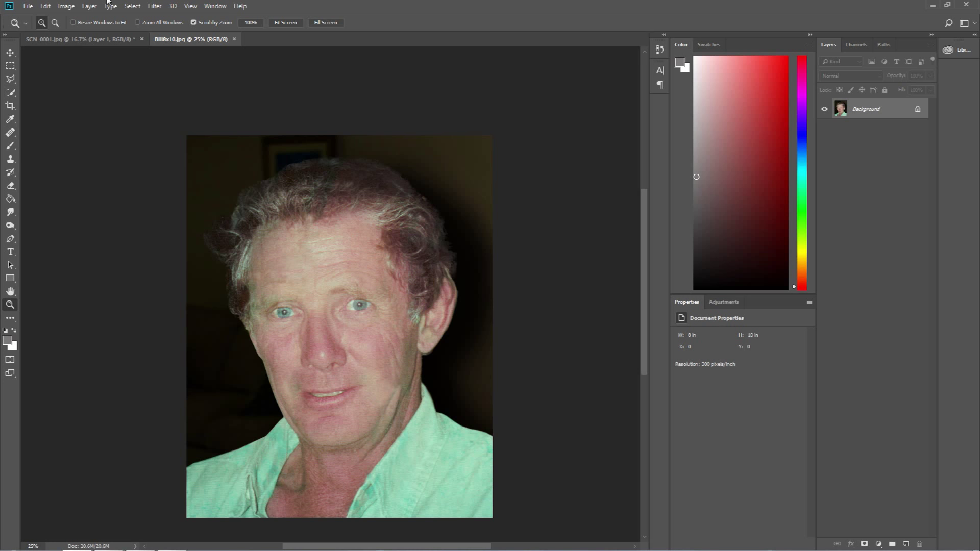
click(82, 39)
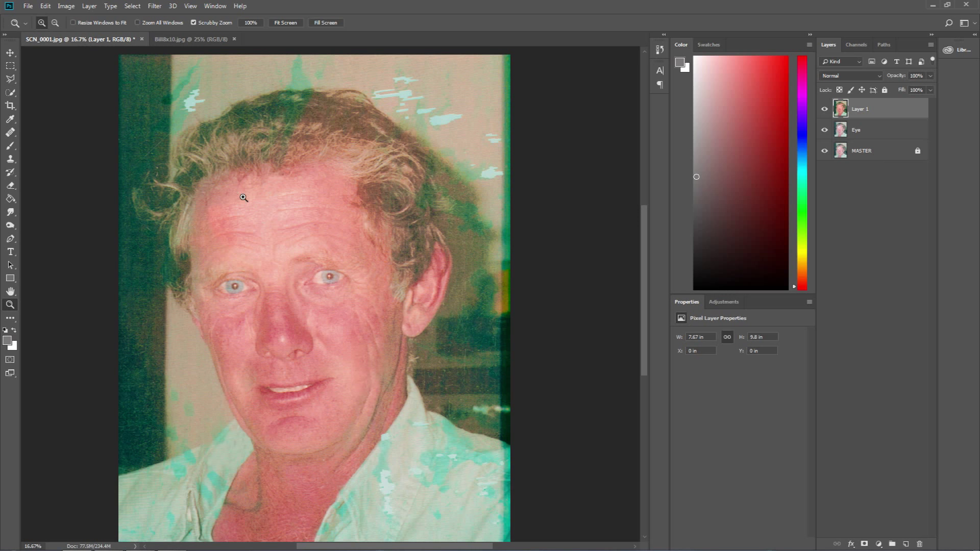
Heal the white patch in the upper-left background beside the hair with the Healing Brush enlarged to 150 px.
key(s)
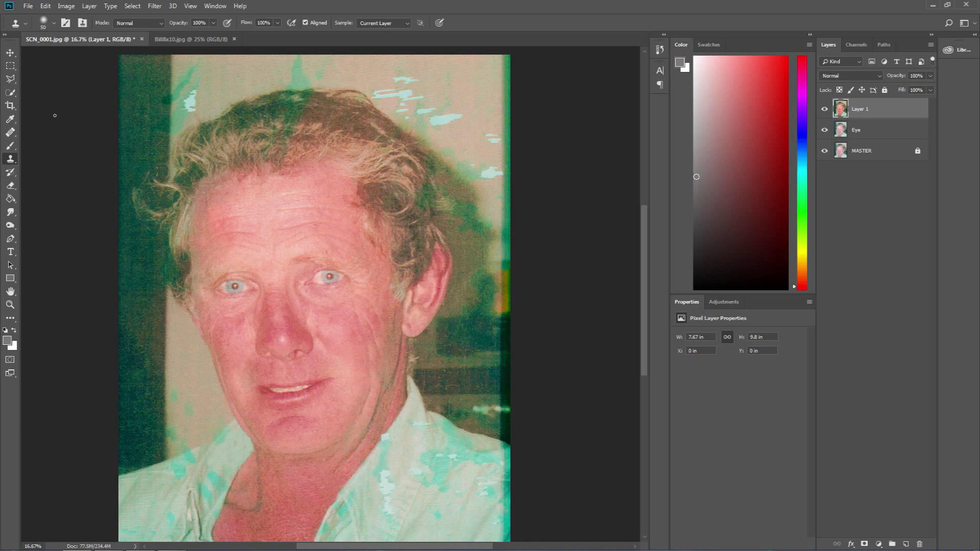
key(j)
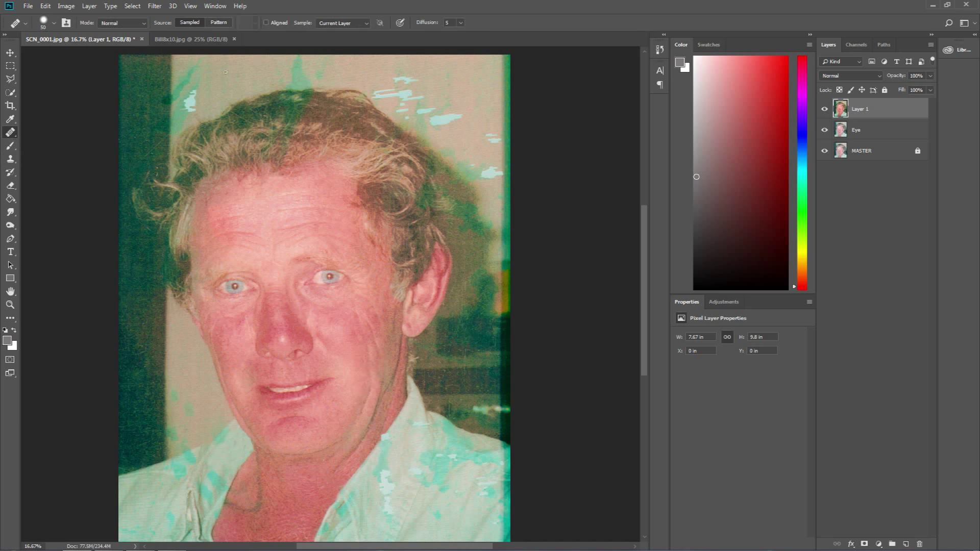
drag(197, 88, 194, 102)
key(bracketright)
key(bracketright)
key(bracketright)
key(bracketright)
key(bracketright)
key(bracketright)
key(bracketright)
Heal the pale streaks in the background above the right side of the hair from freshly sampled clean wall areas.
right_click(11, 134)
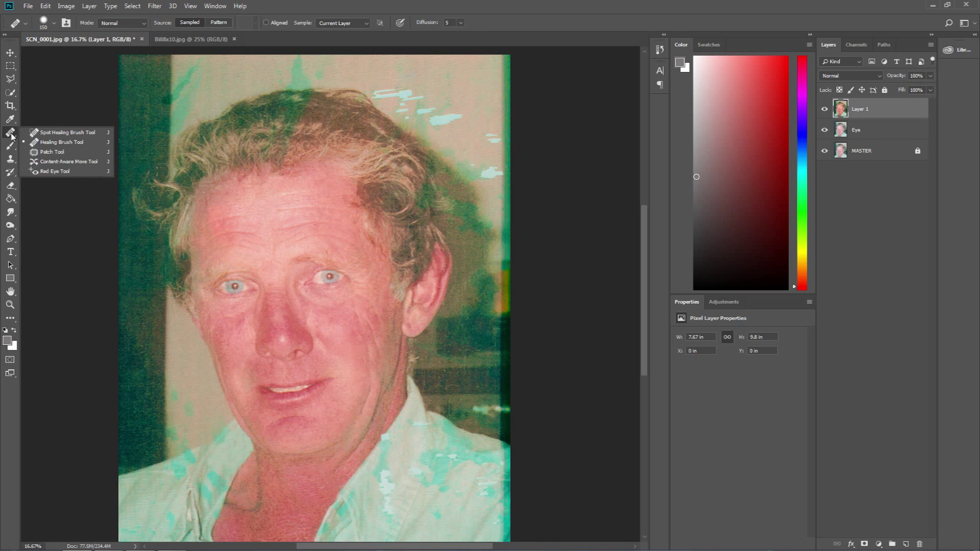
click(49, 146)
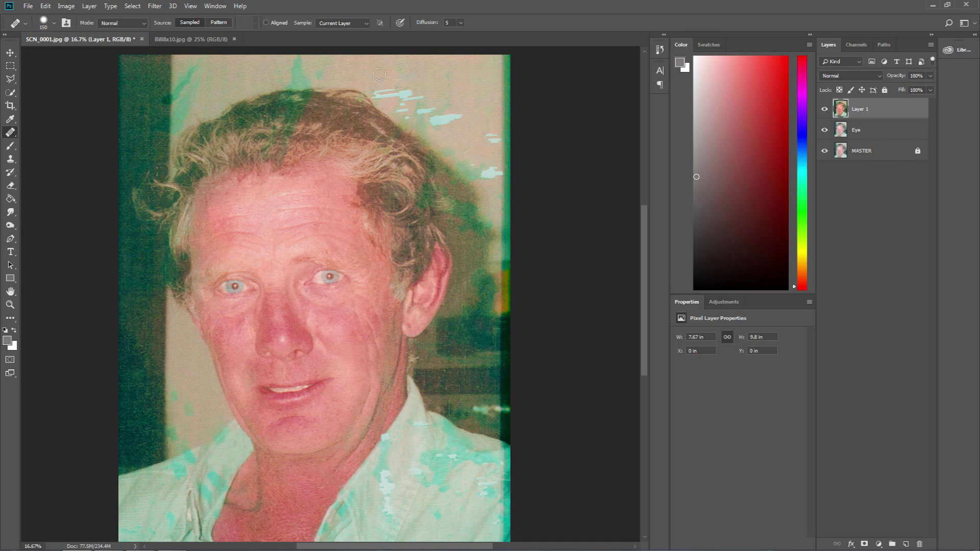
alt+click(380, 73)
mouse_move(377, 90)
mouse_down()
mouse_move(403, 94)
mouse_move(383, 92)
mouse_move(409, 90)
mouse_move(406, 111)
mouse_move(427, 89)
mouse_move(413, 95)
mouse_move(428, 94)
mouse_move(417, 111)
mouse_move(447, 127)
mouse_move(437, 80)
mouse_move(453, 112)
mouse_up()
alt+click(422, 106)
alt+click(436, 80)
alt+click(439, 91)
alt+click(463, 93)
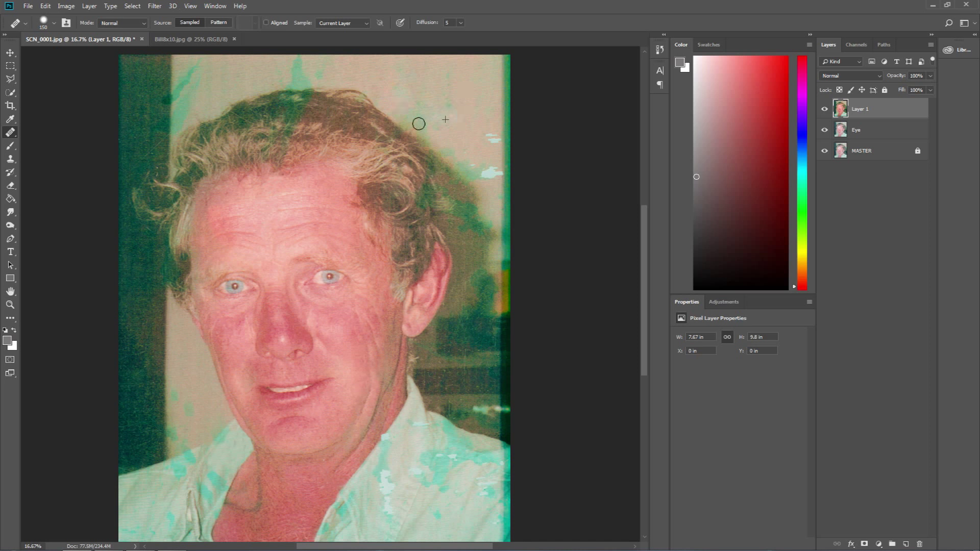
Heal the white streaks in the background wall near the photo's right edge from a freshly sampled clean wall area.
alt+click(428, 102)
mouse_move(446, 113)
mouse_down()
mouse_move(490, 124)
mouse_move(497, 169)
mouse_up()
Heal the green stain on the shirt's left shoulder with the 150 px Healing Brush, sampling clean fabric nearby.
key(z)
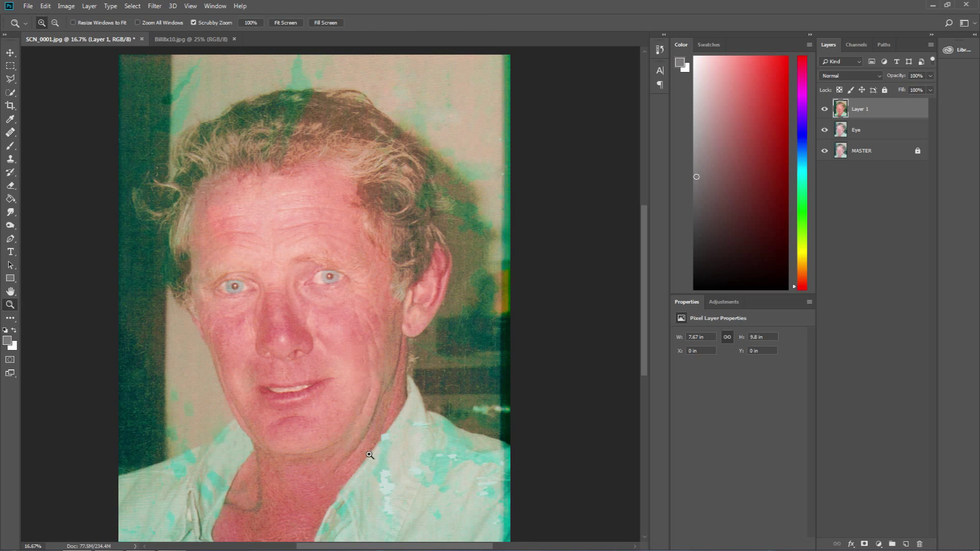
click(215, 468)
drag(215, 467, 396, 350)
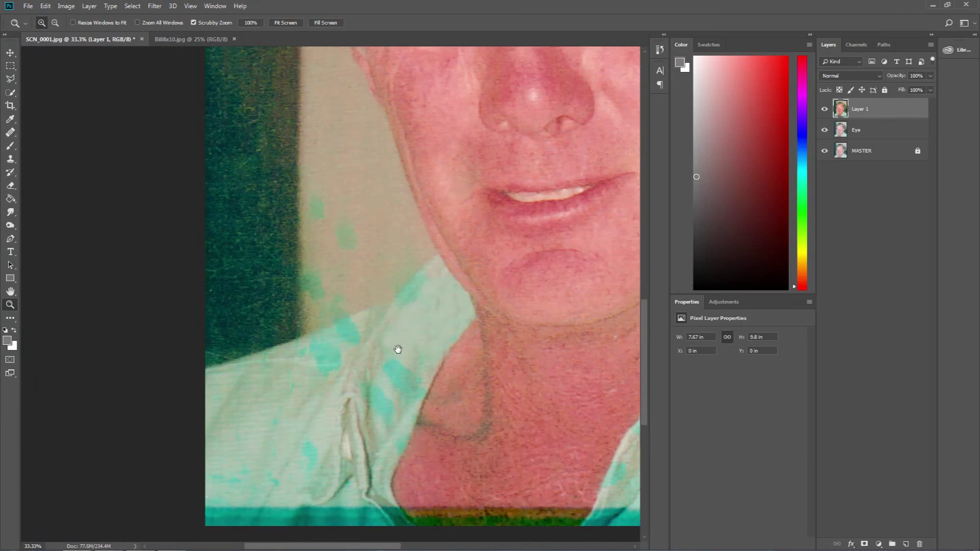
click(11, 132)
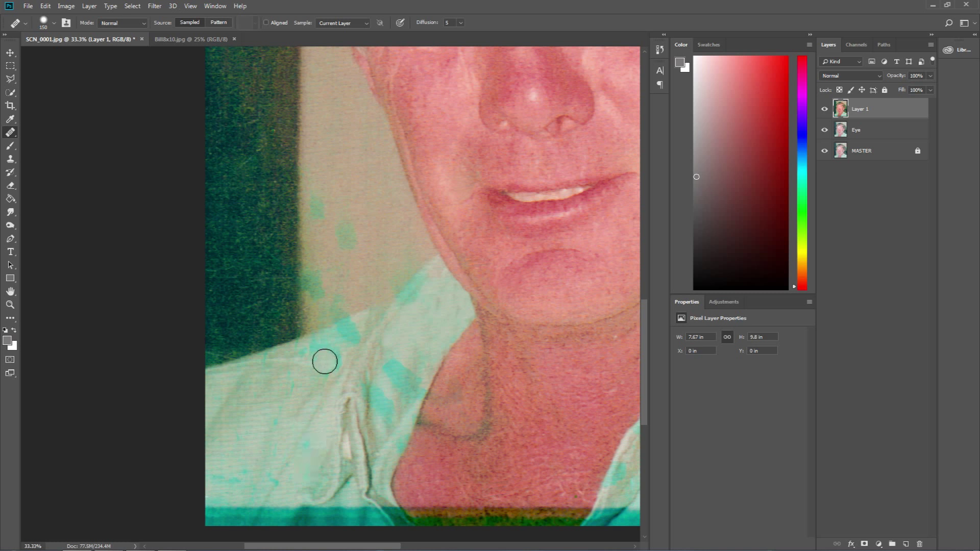
alt+click(278, 386)
drag(308, 360, 334, 345)
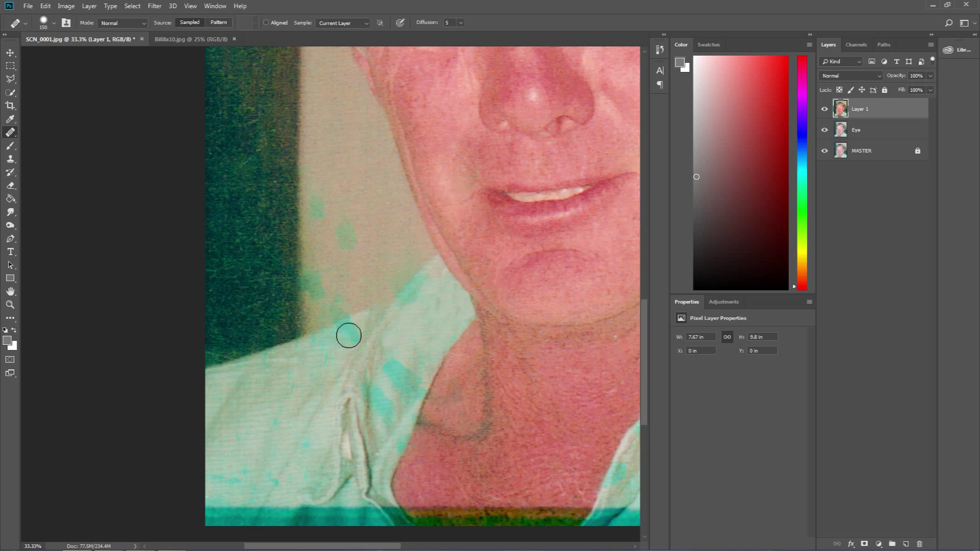
Clone clean fabric over the green stain on the left collar using a 150 px Clone Stamp at 45% opacity.
key(bracketleft)
key(bracketleft)
key(bracketleft)
key(s)
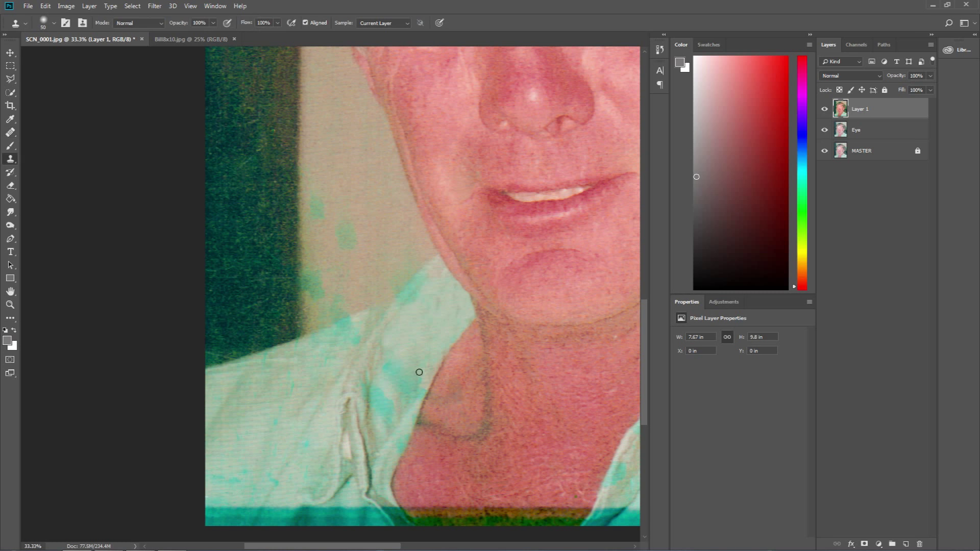
key(bracketright)
key(bracketright)
key(bracketright)
key(bracketright)
key(bracketright)
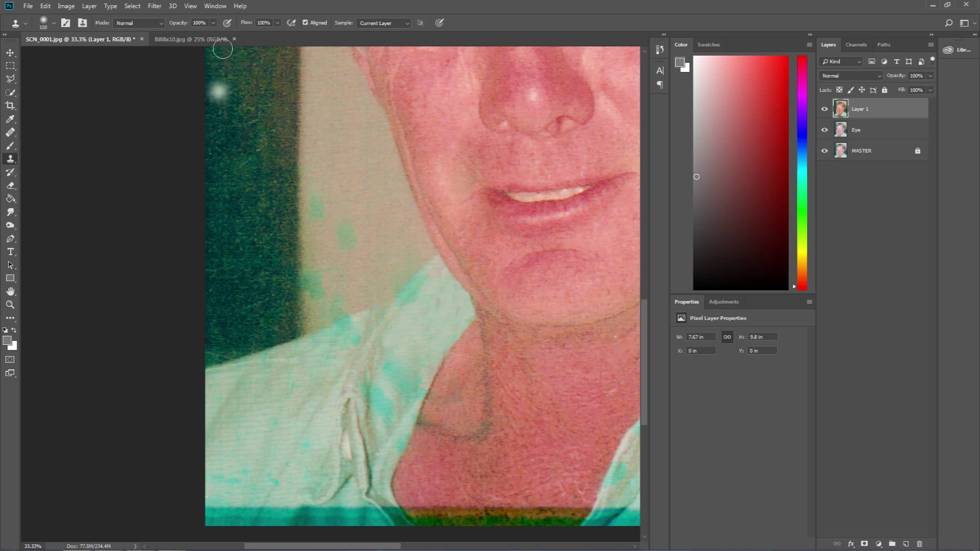
click(213, 23)
click(187, 35)
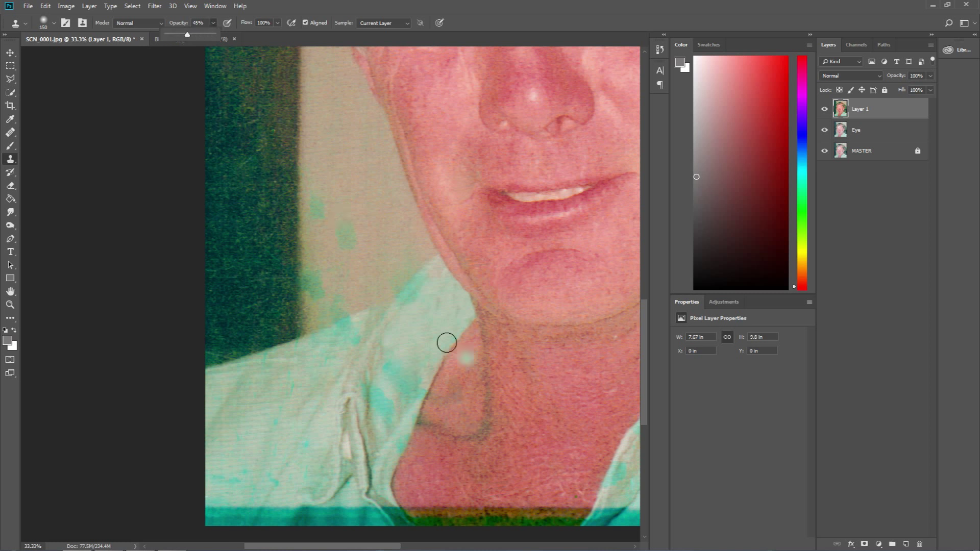
mouse_move(411, 351)
mouse_down()
mouse_move(407, 371)
mouse_move(387, 373)
mouse_move(399, 356)
mouse_move(390, 368)
mouse_move(402, 363)
mouse_move(399, 383)
mouse_move(423, 343)
mouse_up()
click(387, 373)
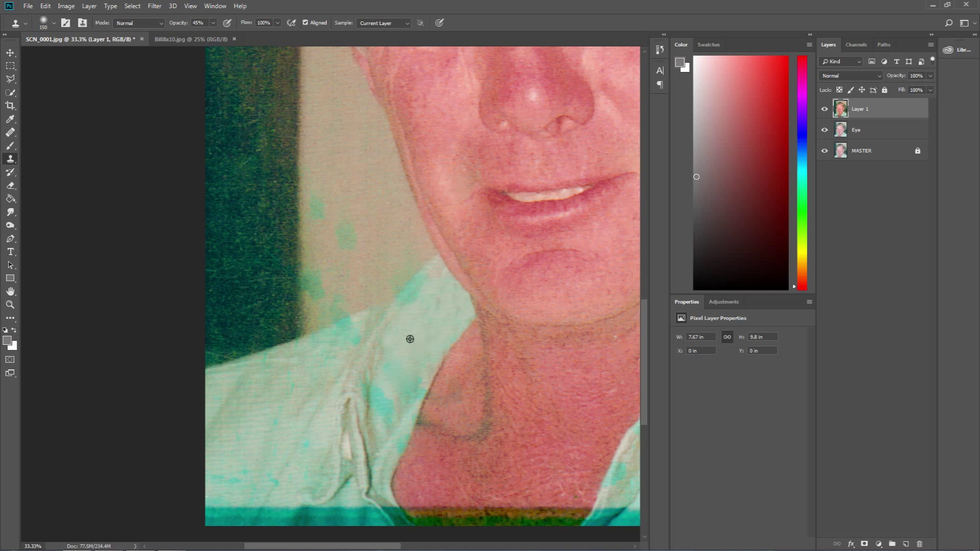
Blend away the left collar's green stain with repeated Clone Stamp dabs at 20% opacity.
click(213, 24)
drag(251, 37, 222, 39)
drag(202, 37, 184, 26)
text(20)
key(Return)
click(406, 375)
click(402, 395)
click(396, 385)
click(389, 387)
click(391, 371)
click(415, 377)
click(393, 407)
click(400, 401)
click(384, 398)
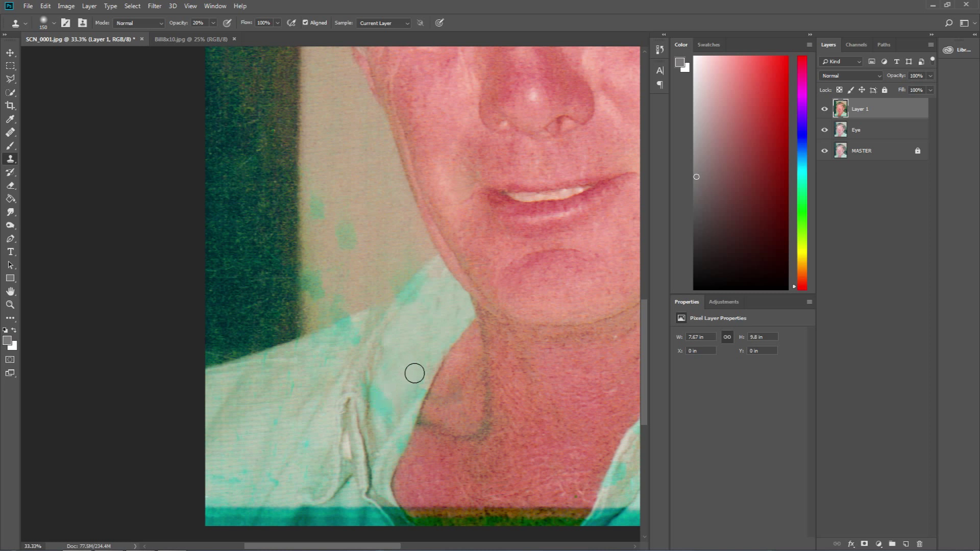
click(389, 402)
click(398, 408)
Clone over the remaining green on the lower part of the left collar from freshly sampled collar fabric.
alt+click(394, 379)
click(384, 396)
click(381, 398)
click(381, 414)
click(389, 405)
click(392, 403)
alt+click(385, 381)
click(389, 411)
click(392, 405)
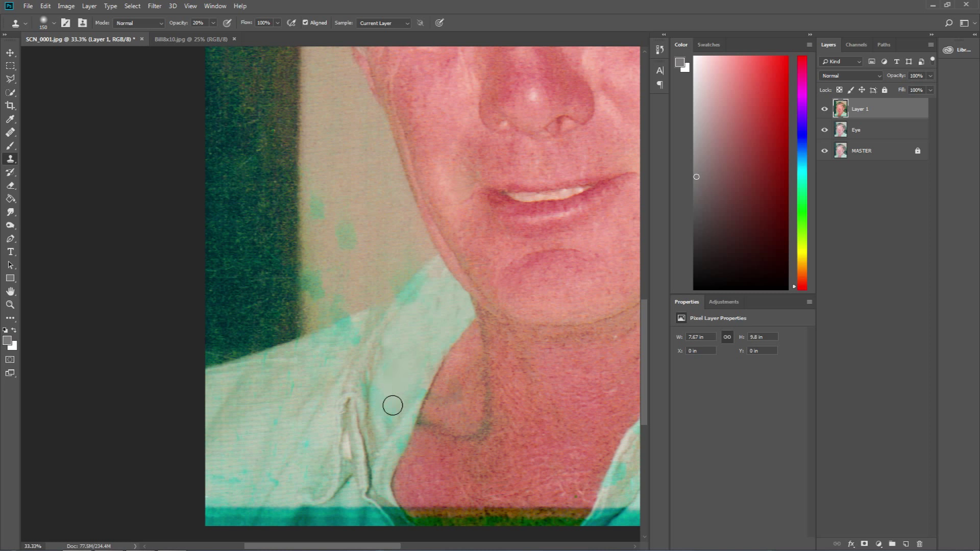
click(377, 402)
Clone clean wall texture over the green spot in the background midway between the dark strip and the jaw.
alt+click(383, 237)
click(347, 228)
click(351, 236)
click(344, 233)
click(343, 229)
click(344, 252)
click(348, 215)
click(354, 254)
click(343, 220)
Clone out the green spot in the wall close to the dark vertical strip, using freshly sampled wall texture.
alt+click(380, 251)
click(319, 205)
click(318, 204)
click(327, 213)
alt+click(347, 212)
click(312, 192)
click(314, 243)
click(320, 205)
click(325, 202)
Clone wall texture at 100% opacity over the green stain at the dark strip's edge above the shoulder.
click(212, 22)
click(368, 210)
alt+click(353, 249)
drag(319, 268, 313, 295)
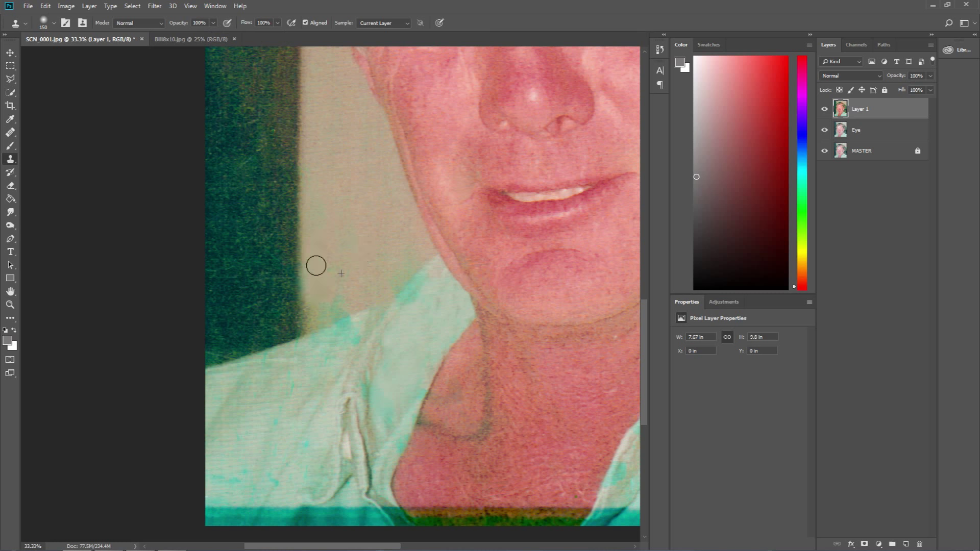
Compare the whole portrait with Layer 1 hidden and shown, and inspect the damage on the right side of the shirt.
key(z)
alt+click(331, 247)
alt+click(330, 247)
alt+click(331, 247)
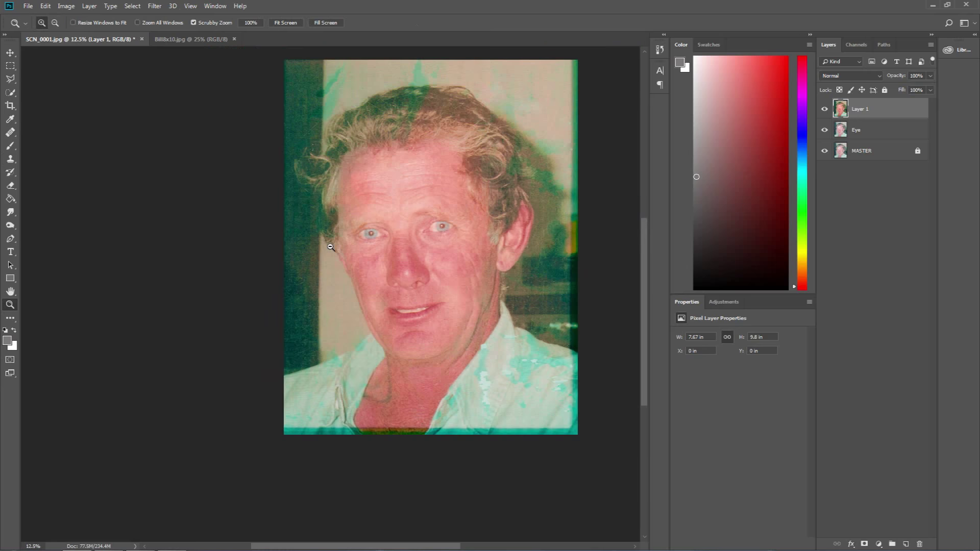
drag(496, 296, 444, 301)
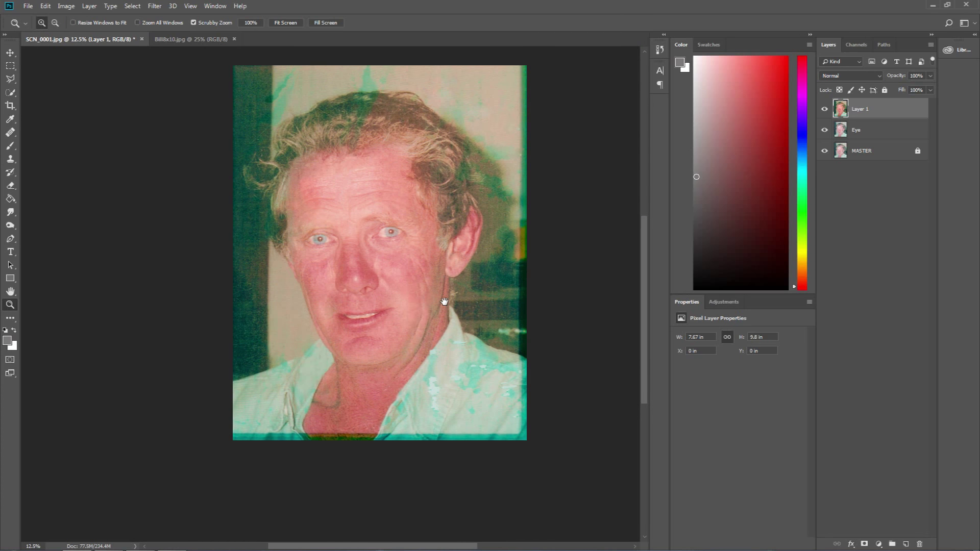
click(824, 109)
click(824, 109)
click(824, 112)
click(824, 111)
click(825, 111)
click(824, 111)
click(439, 395)
click(439, 395)
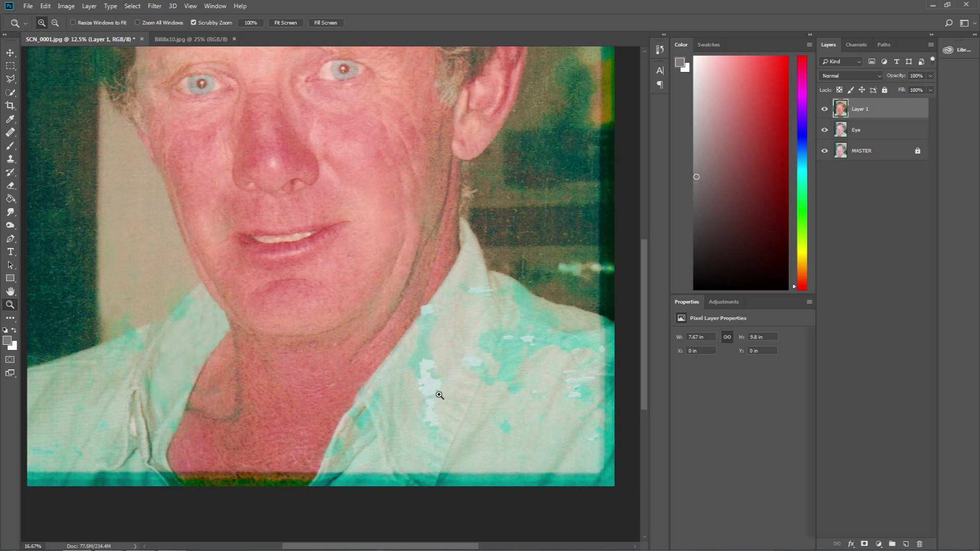
alt+click(443, 365)
alt+click(442, 366)
drag(239, 207, 324, 341)
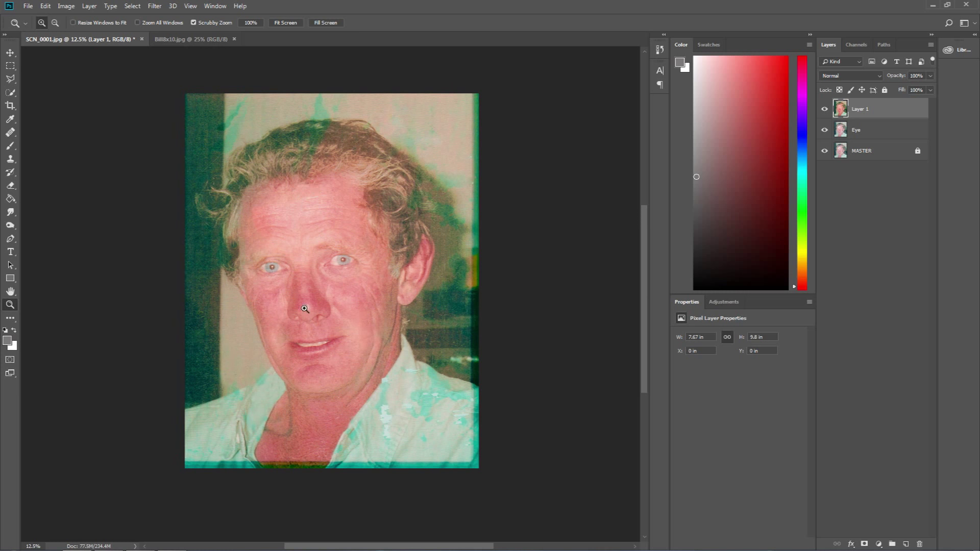
Select the face and neck with the Quick Selection tool using a 300 px brush.
click(11, 93)
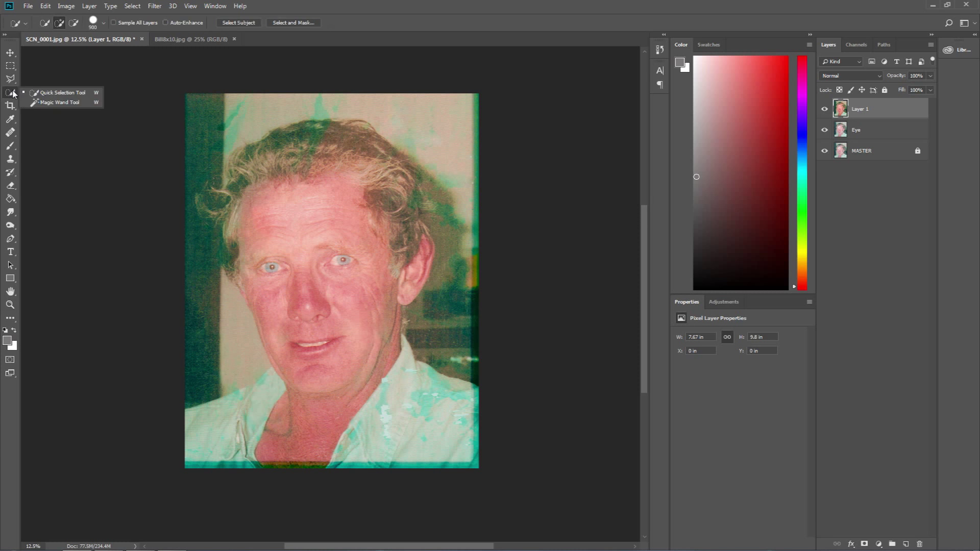
click(63, 93)
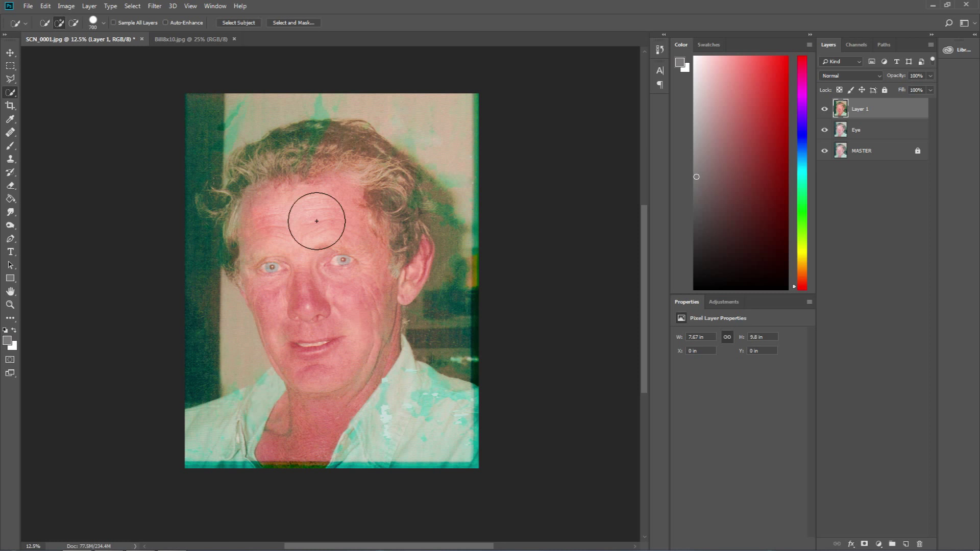
key(bracketleft)
key(bracketleft)
key(bracketleft)
key(bracketleft)
mouse_move(317, 212)
mouse_down()
mouse_move(334, 198)
mouse_move(282, 201)
mouse_move(266, 206)
mouse_move(253, 233)
mouse_move(275, 240)
mouse_move(318, 387)
mouse_up()
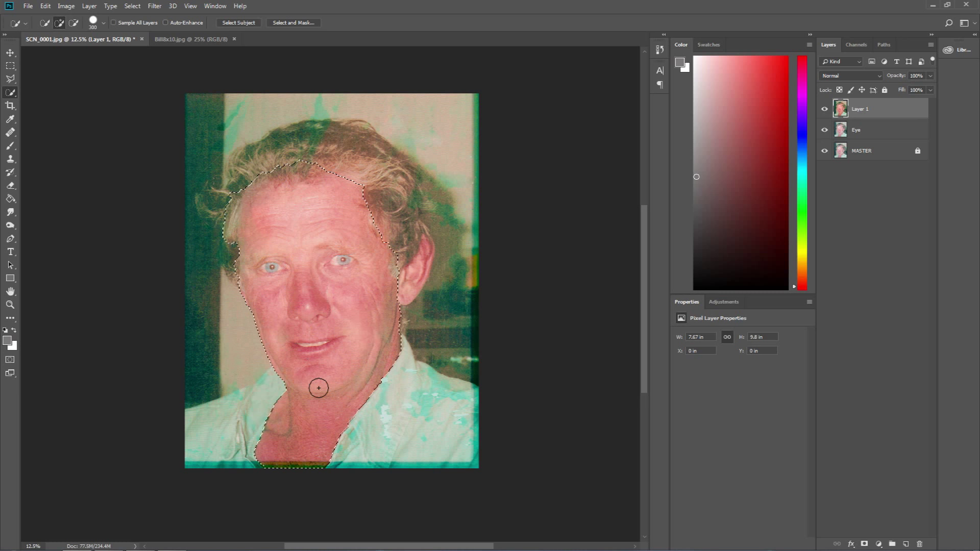
Add the ear to the skin selection and subtract the hair around the forehead and temples.
click(401, 290)
drag(415, 276, 418, 255)
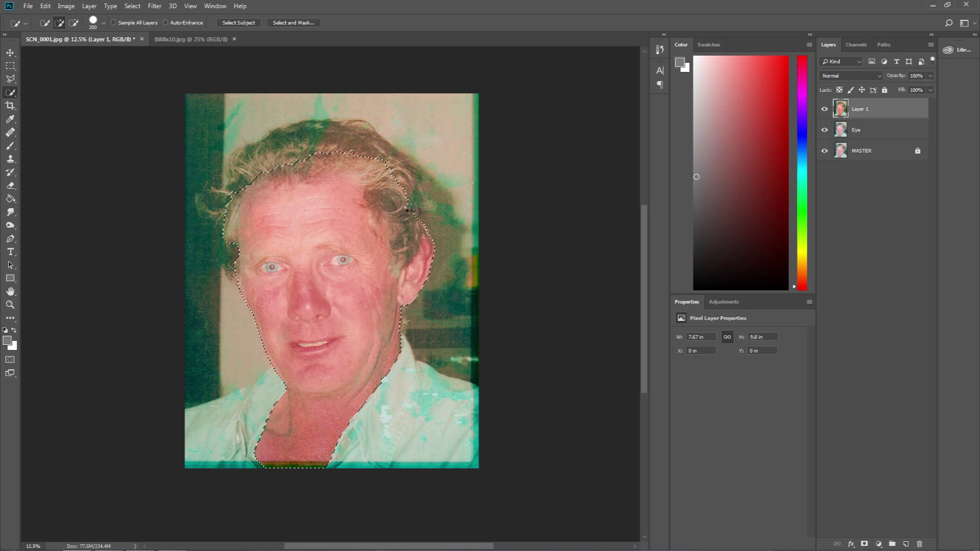
drag(410, 208, 410, 217)
mouse_move(403, 250)
mouse_down()
mouse_move(361, 162)
mouse_move(320, 153)
mouse_move(300, 160)
mouse_move(317, 167)
mouse_move(240, 175)
mouse_move(222, 245)
mouse_up()
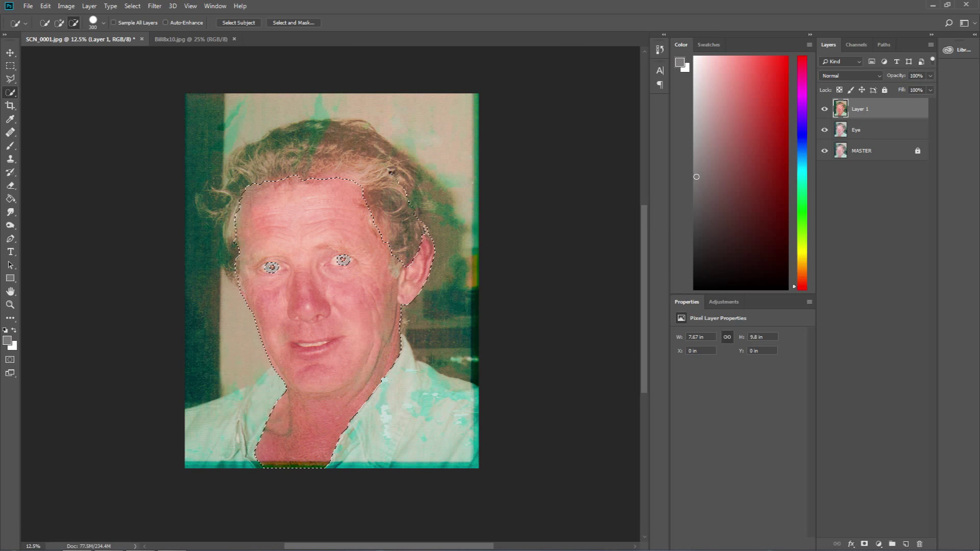
drag(392, 172, 423, 224)
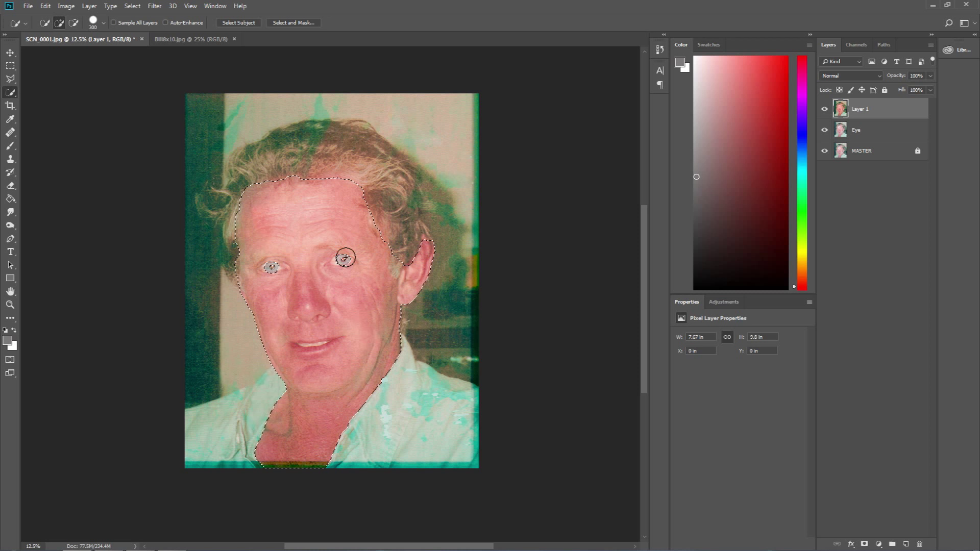
click(825, 131)
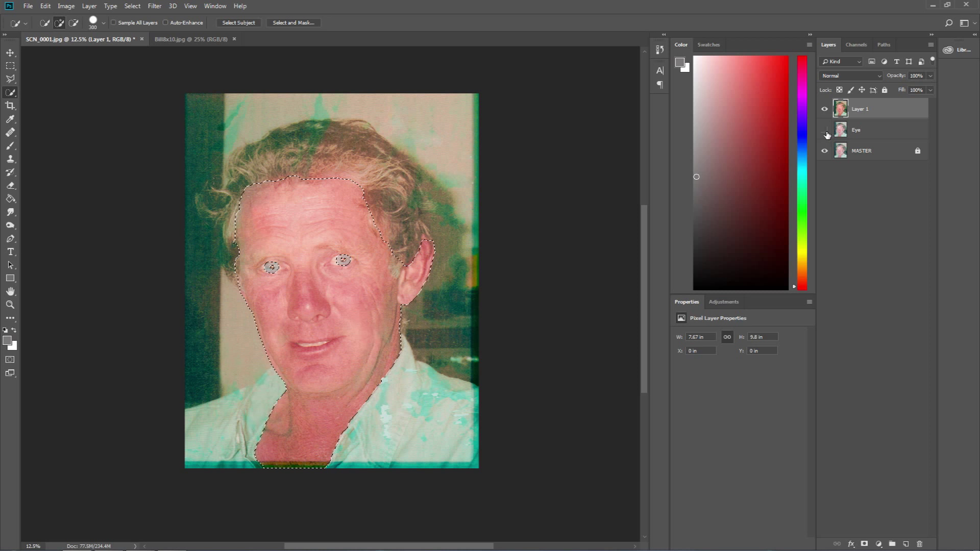
click(825, 130)
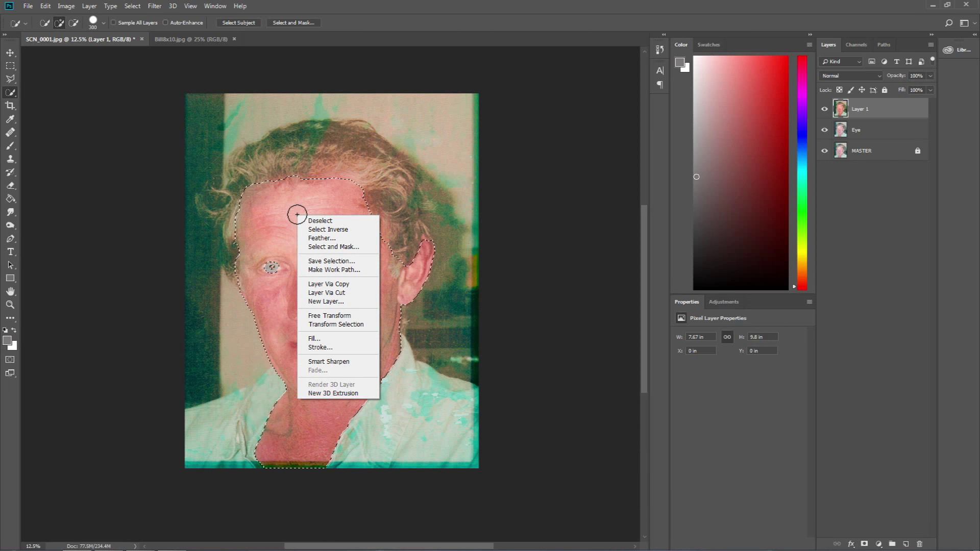
Refine the skin selection in Select and Mask with a 54 px radius, smoothing of 47 and a feathered edge.
click(322, 247)
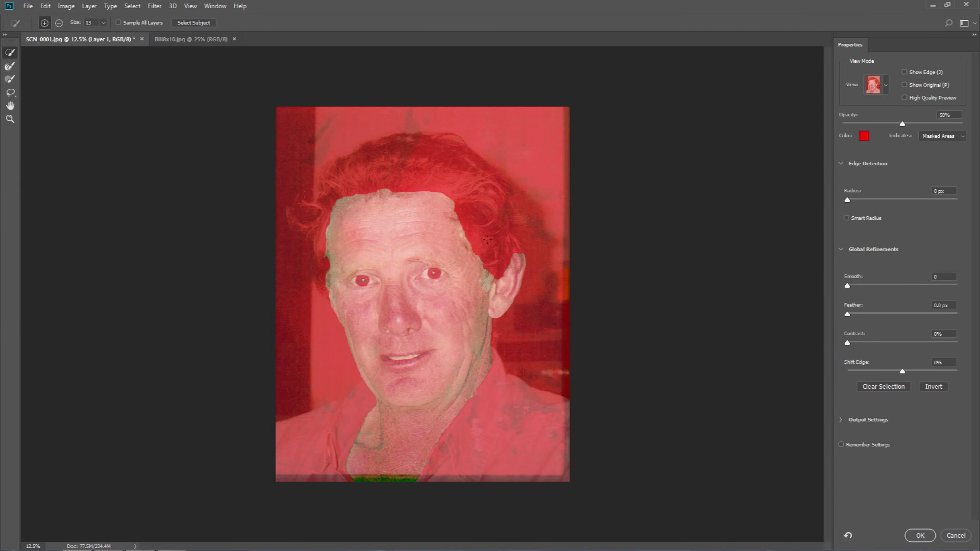
mouse_move(903, 125)
mouse_down()
mouse_move(922, 125)
mouse_move(895, 129)
mouse_move(938, 128)
mouse_move(907, 132)
mouse_up()
drag(848, 204, 907, 204)
drag(850, 284, 899, 287)
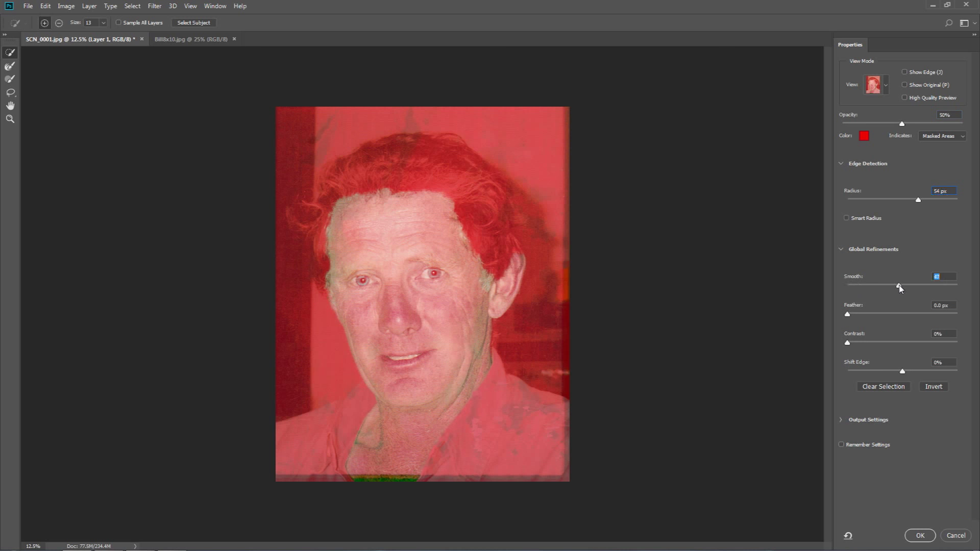
drag(848, 313, 926, 318)
click(920, 535)
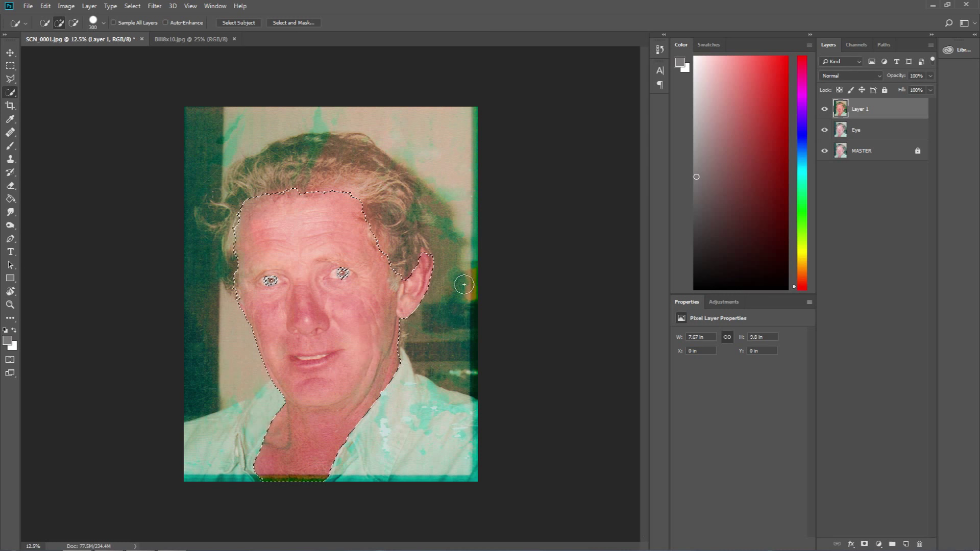
Copy the selected face and neck onto a new layer and rename that layer as the subject's face.
key(ctrl+j)
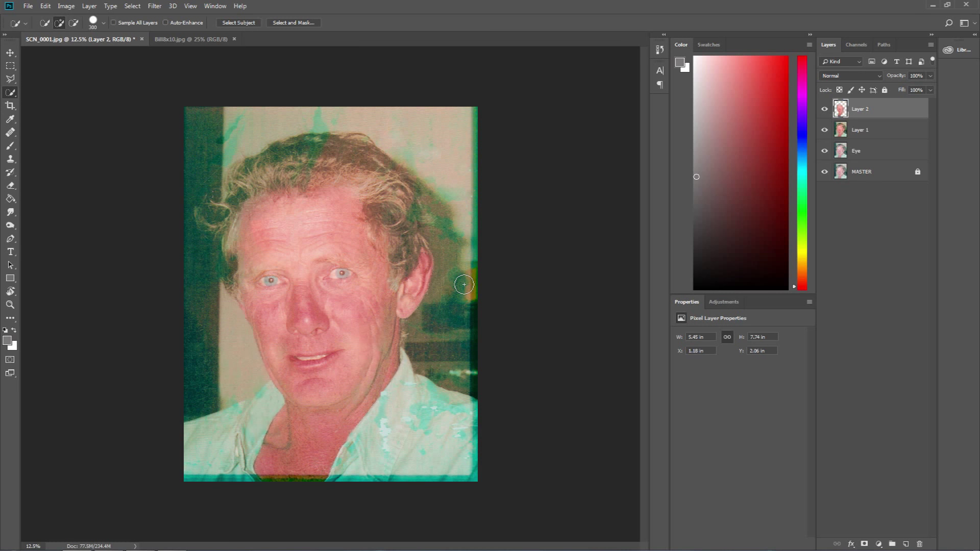
drag(825, 131, 829, 177)
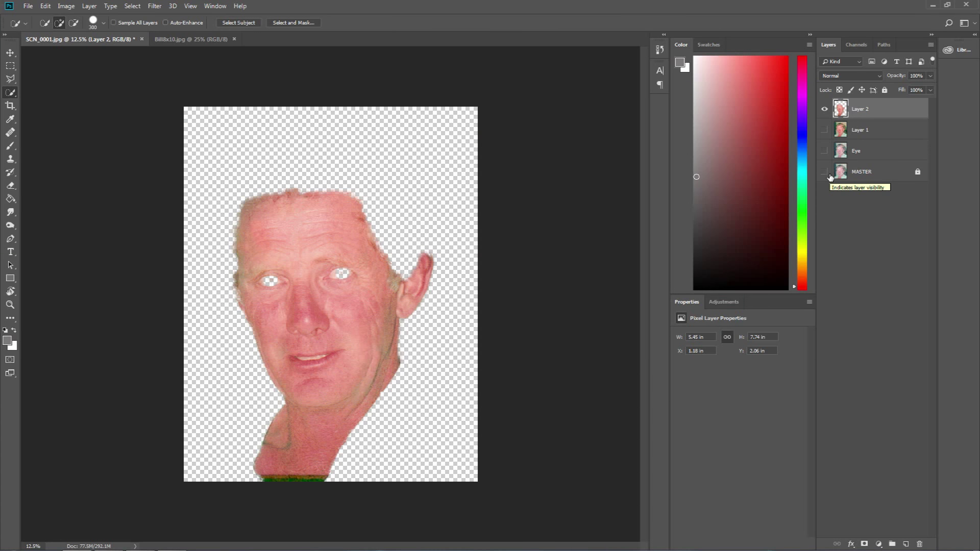
drag(829, 176, 825, 130)
double_click(860, 110)
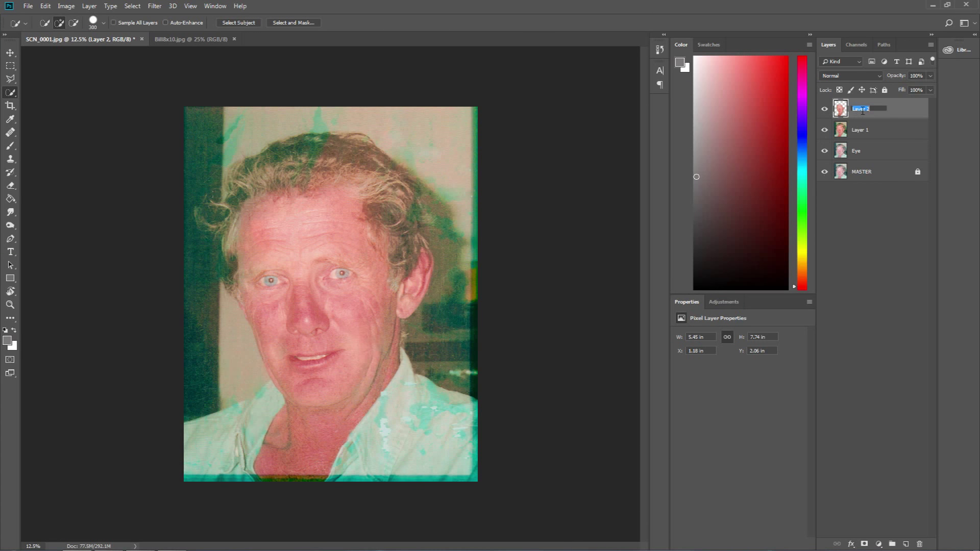
text(Bills Face)
click(871, 190)
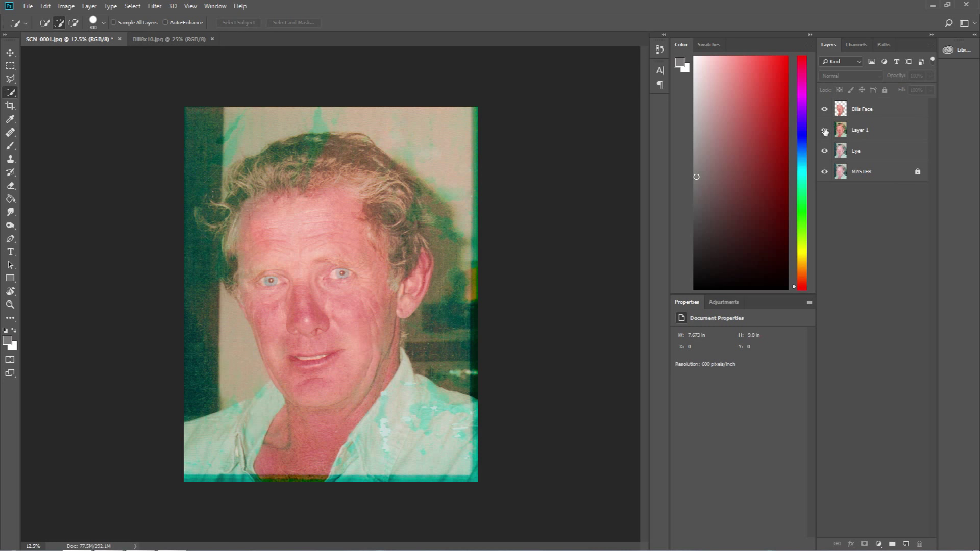
Shift the midtones of the separate face layer toward cyan, to about -54, and toward green with Color Balance.
click(862, 110)
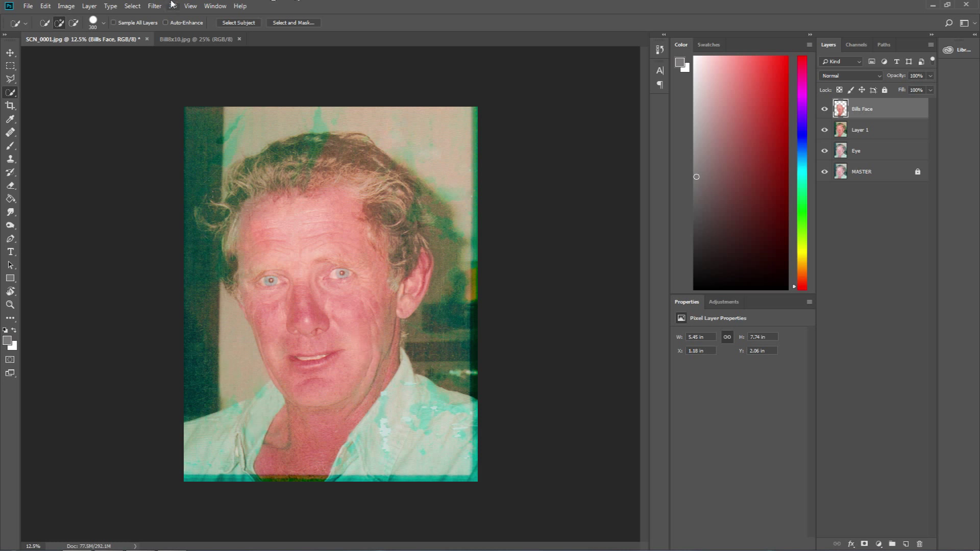
click(68, 7)
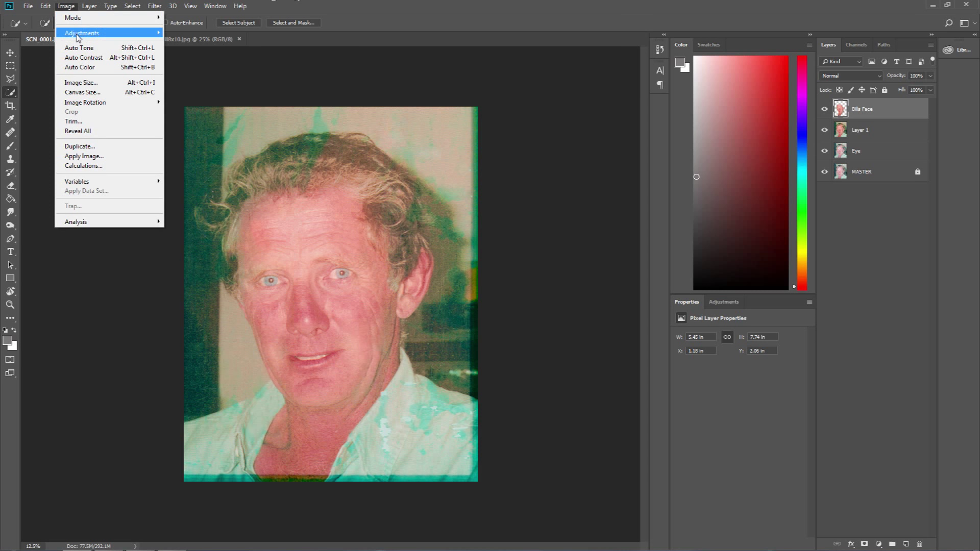
mouse_move(82, 33)
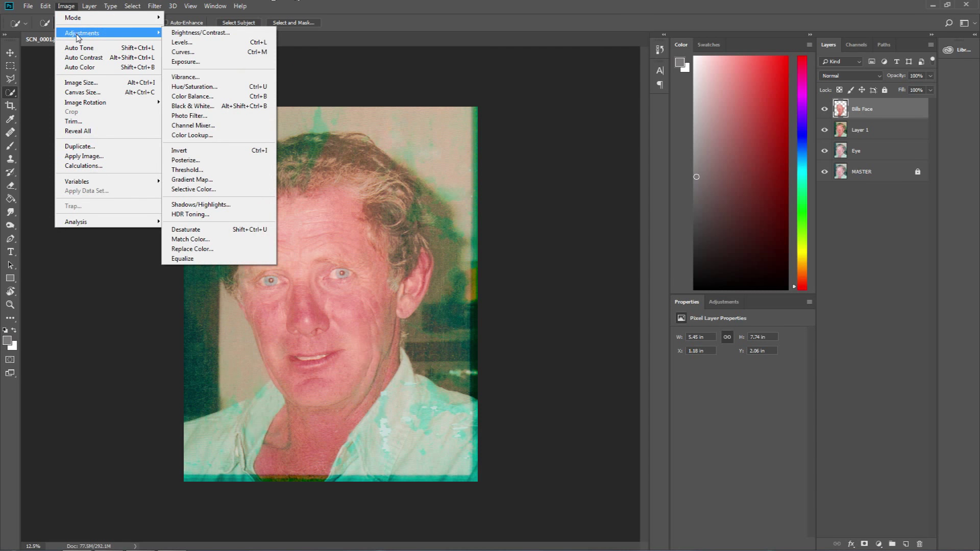
click(226, 99)
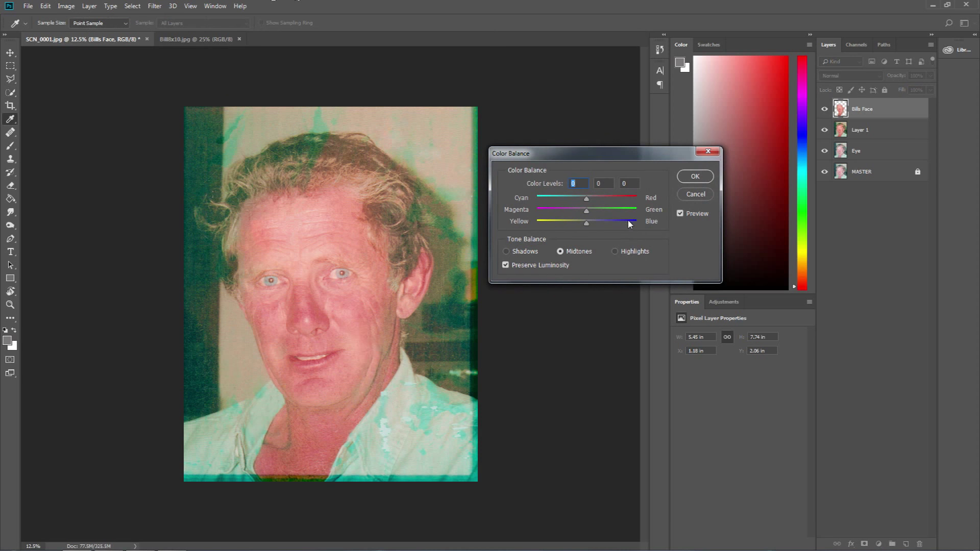
drag(587, 200, 562, 204)
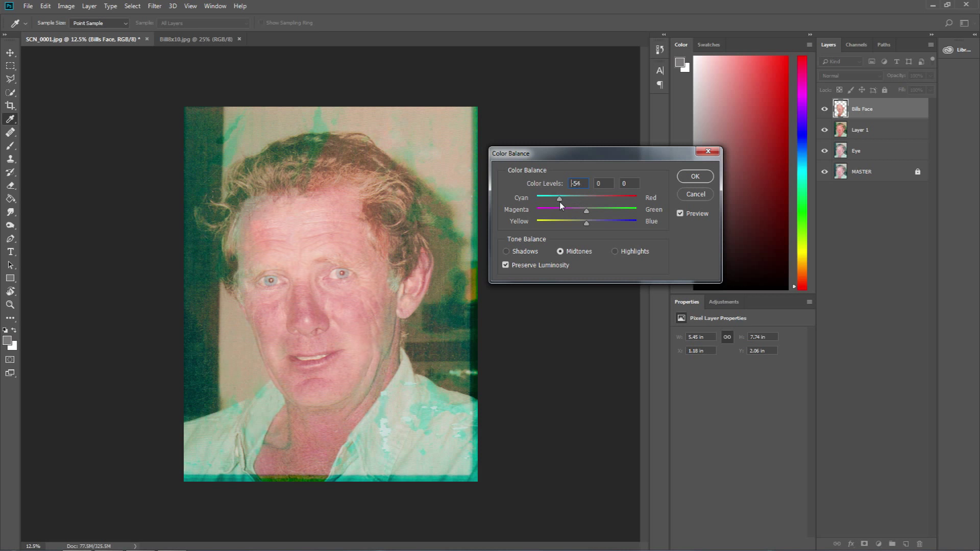
drag(560, 202, 560, 202)
drag(595, 211, 597, 212)
drag(586, 223, 584, 225)
Fine-tune all three colour sliders for the face layer's highlights and apply the Color Balance adjustment.
click(615, 251)
drag(590, 223, 593, 228)
click(588, 214)
drag(586, 199, 593, 204)
click(694, 176)
key(w)
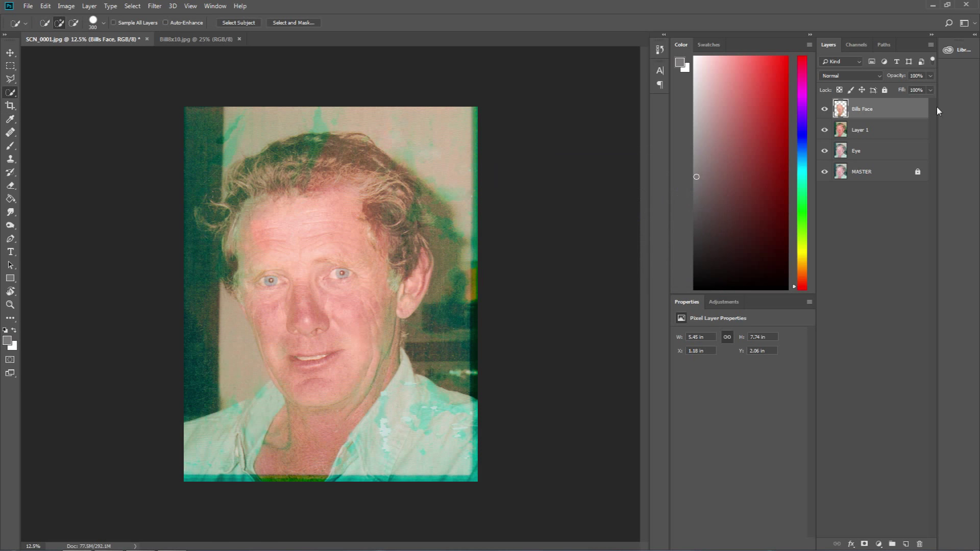
Compare the skin tones before and after the colour correction by repeatedly hiding and showing the face layer.
click(826, 109)
click(826, 110)
click(826, 109)
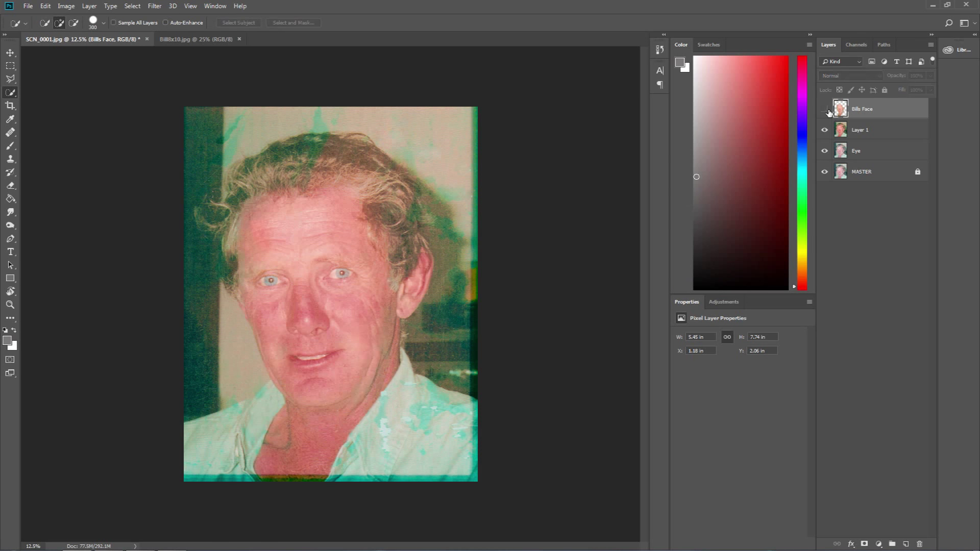
click(826, 109)
click(825, 109)
click(826, 109)
click(826, 109)
click(826, 109)
click(826, 109)
click(826, 109)
click(826, 109)
click(826, 109)
click(826, 110)
click(826, 109)
Nudge the face layer in small increments to line it up with the portrait underneath.
key(v)
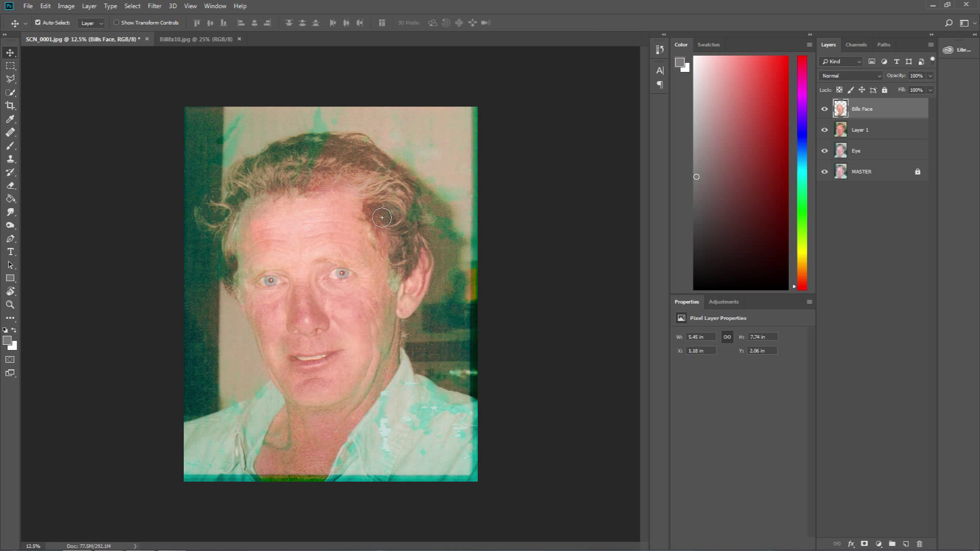
key(Up)
click(826, 109)
click(825, 109)
key(Down)
key(Down)
key(Down)
key(Down)
key(Down)
key(Right)
key(Right)
key(Right)
key(Right)
key(Left)
key(Up)
key(Down)
key(Up)
Reduce the face layer's fill to 50% and merge the layer with Layer 1.
click(930, 90)
drag(934, 106, 917, 105)
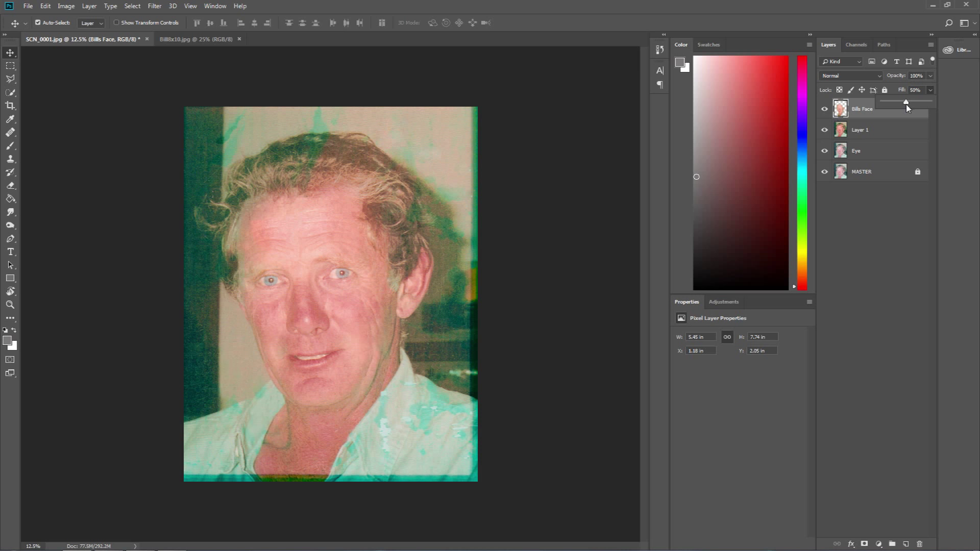
click(885, 280)
click(864, 110)
shift+click(860, 130)
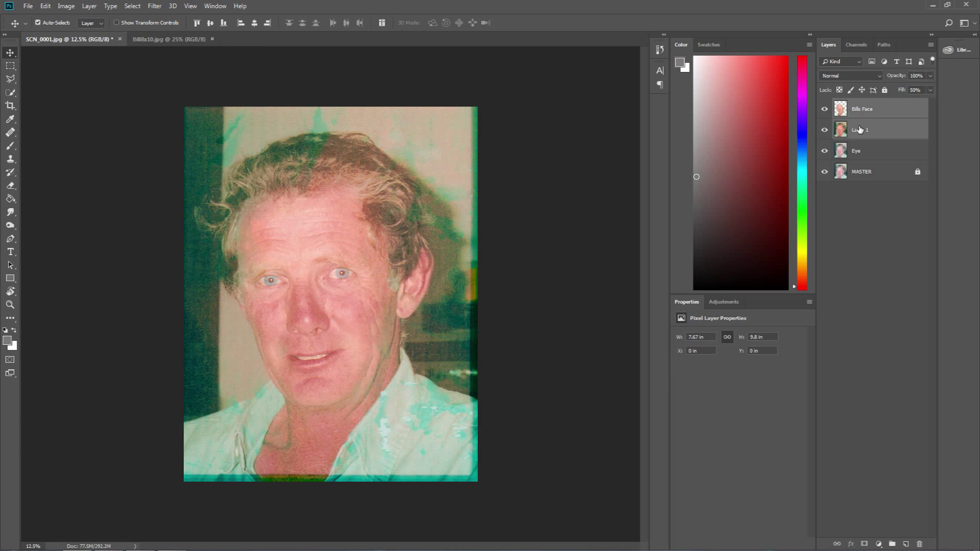
key(ctrl+e)
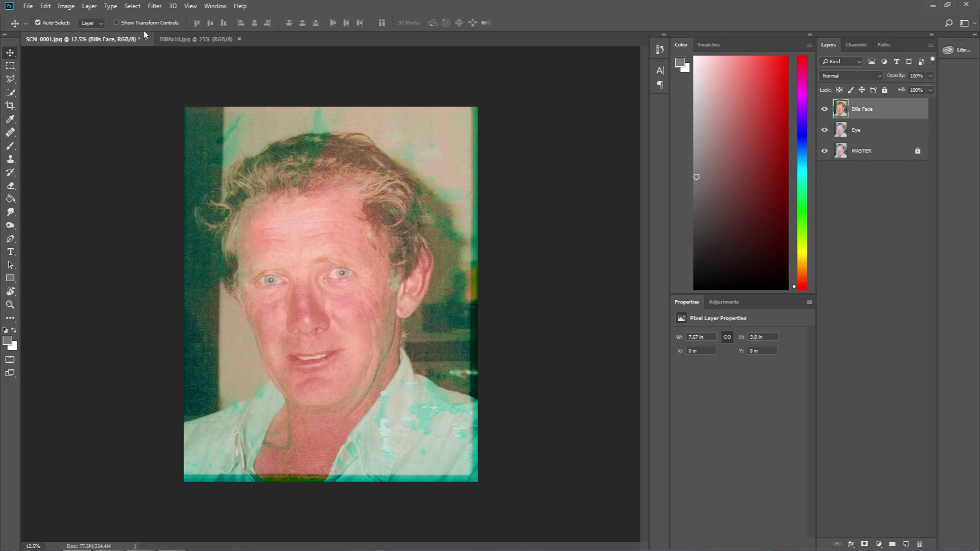
Try merging the combined face layer with the Eye layer, and undo the merge.
click(89, 6)
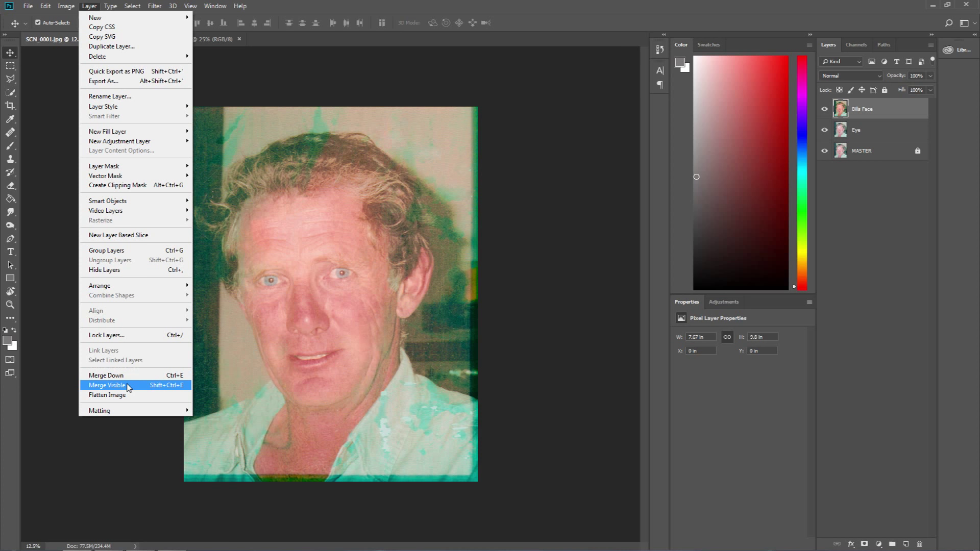
key(Escape)
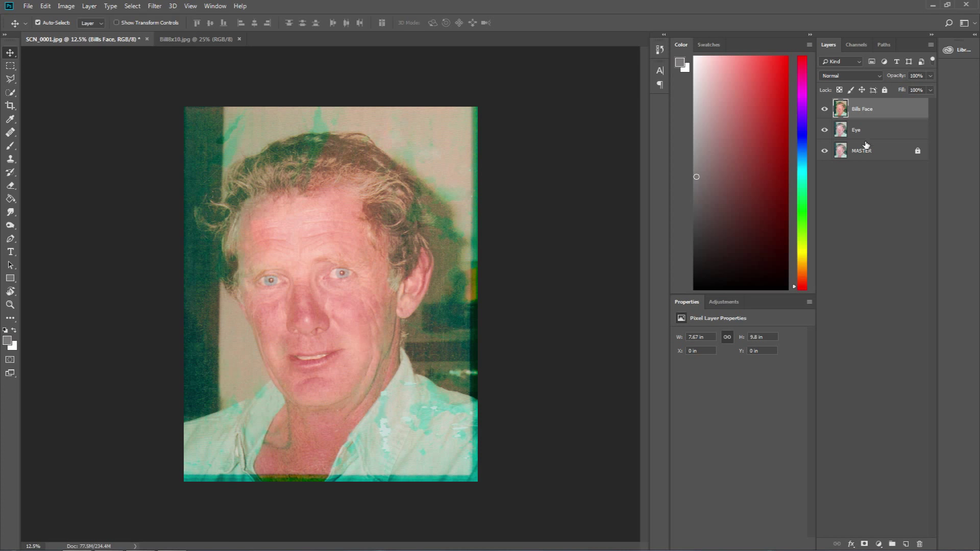
click(867, 127)
double_click(865, 113)
key(ctrl+c)
key(Return)
key(Delete)
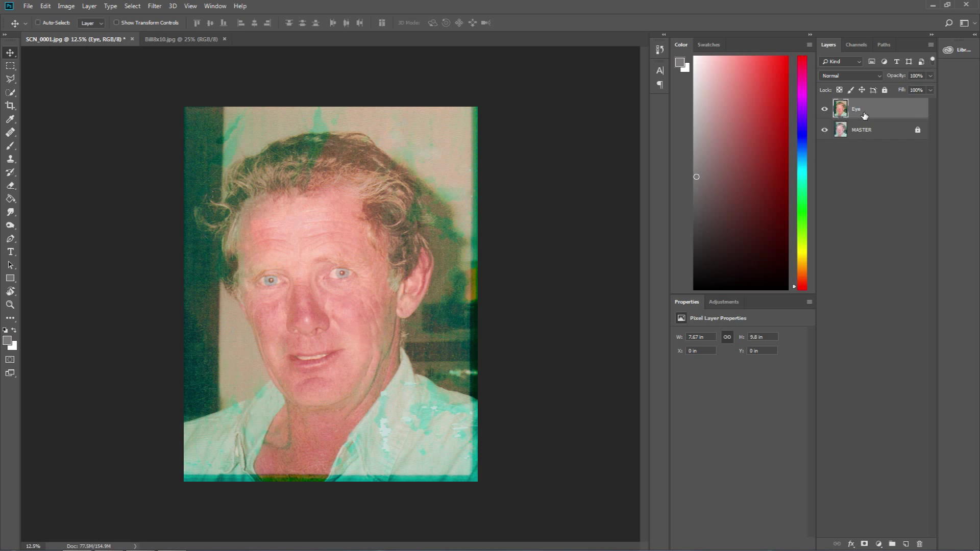
key(ctrl+z)
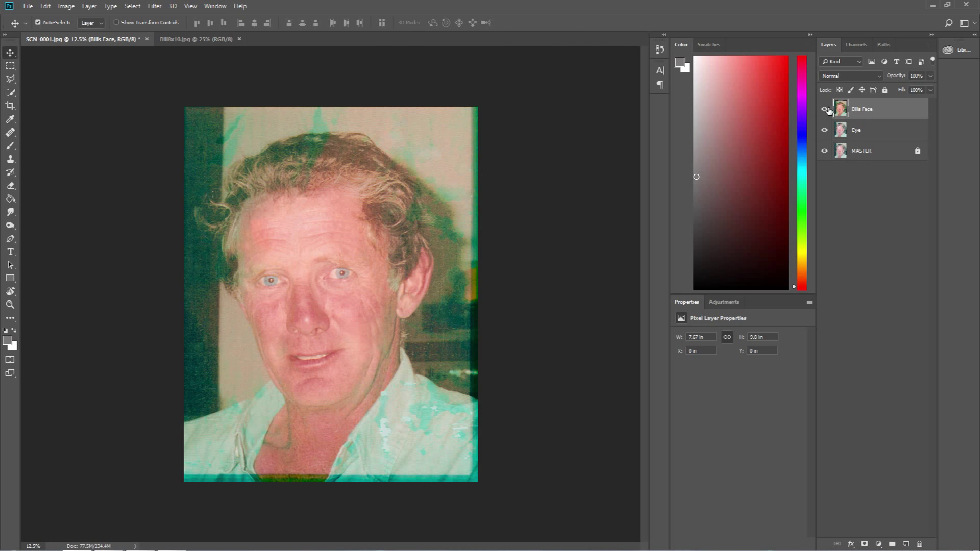
Compare the restored portrait with the damaged version beneath by repeatedly hiding and showing the merged face layer.
click(826, 110)
click(826, 110)
click(826, 111)
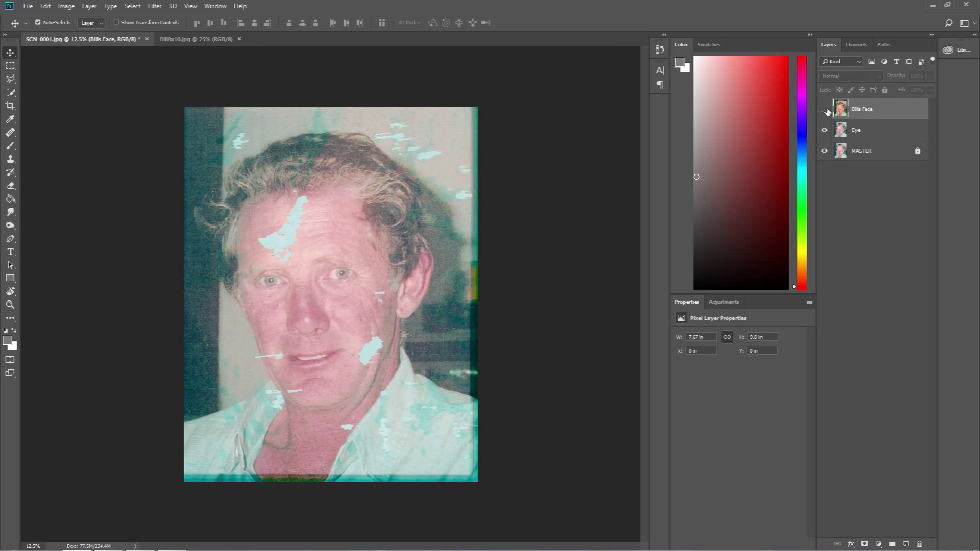
click(825, 110)
click(825, 110)
click(826, 110)
click(826, 110)
click(825, 110)
click(825, 110)
click(826, 110)
click(826, 110)
click(826, 110)
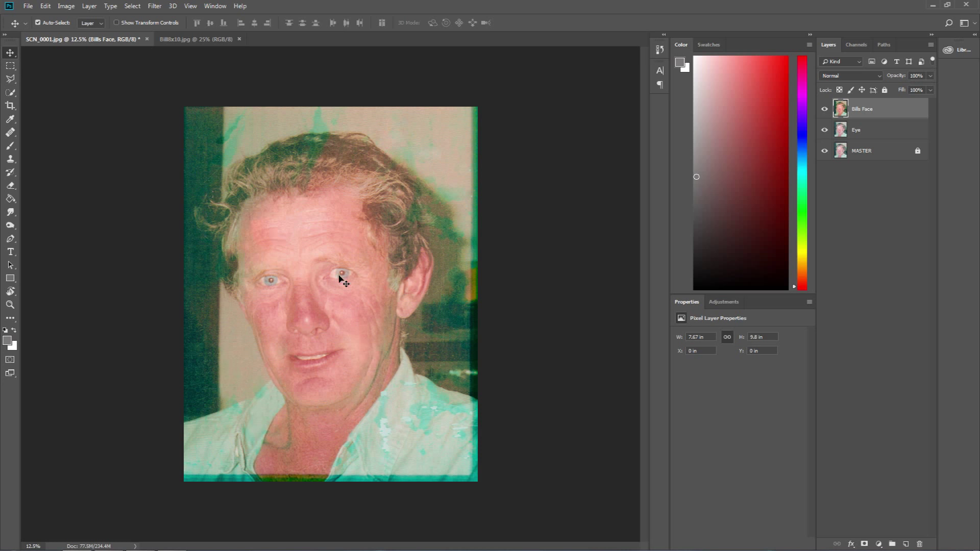
Apply Curves to the merged face layer with the black point at input 22, a midtone point at 121/111 and an adjusted white point.
click(68, 7)
mouse_move(92, 28)
click(189, 48)
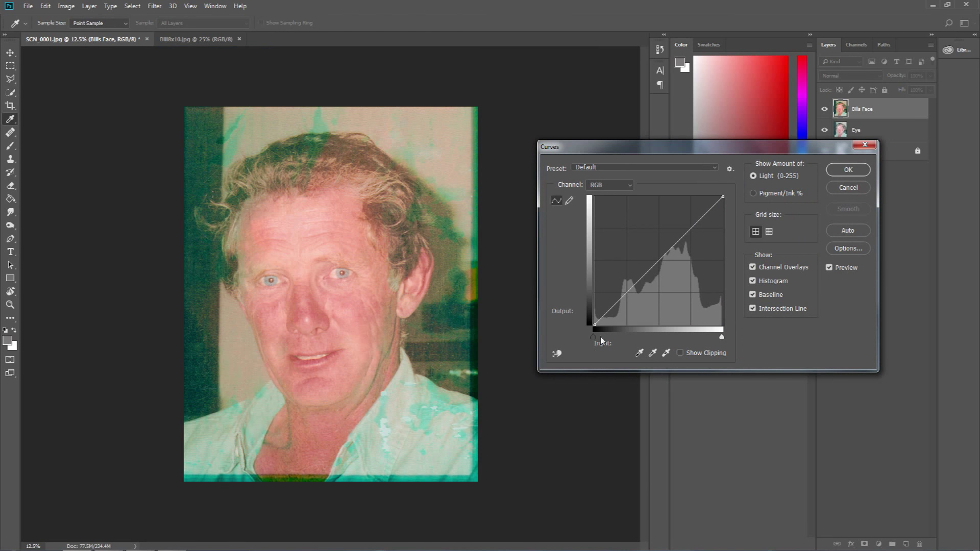
drag(596, 337, 604, 339)
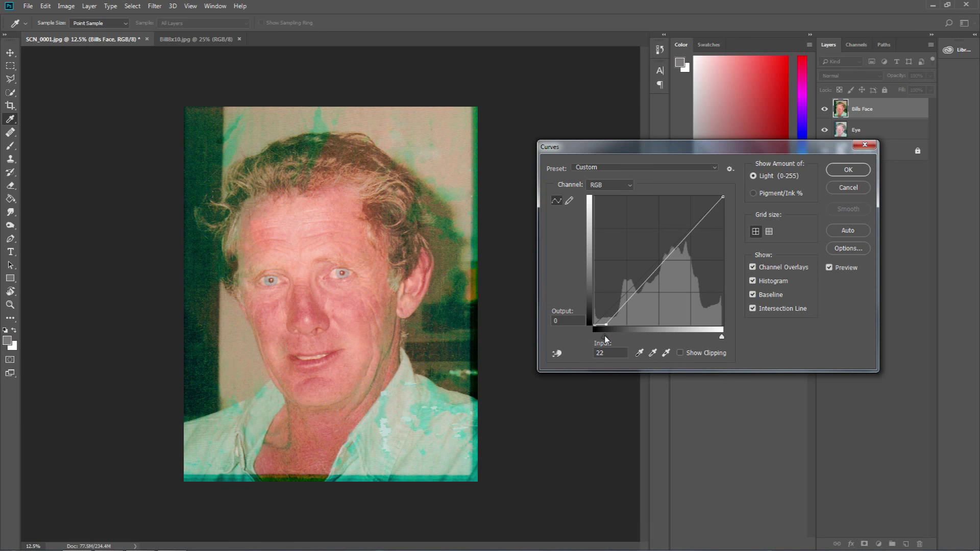
click(656, 270)
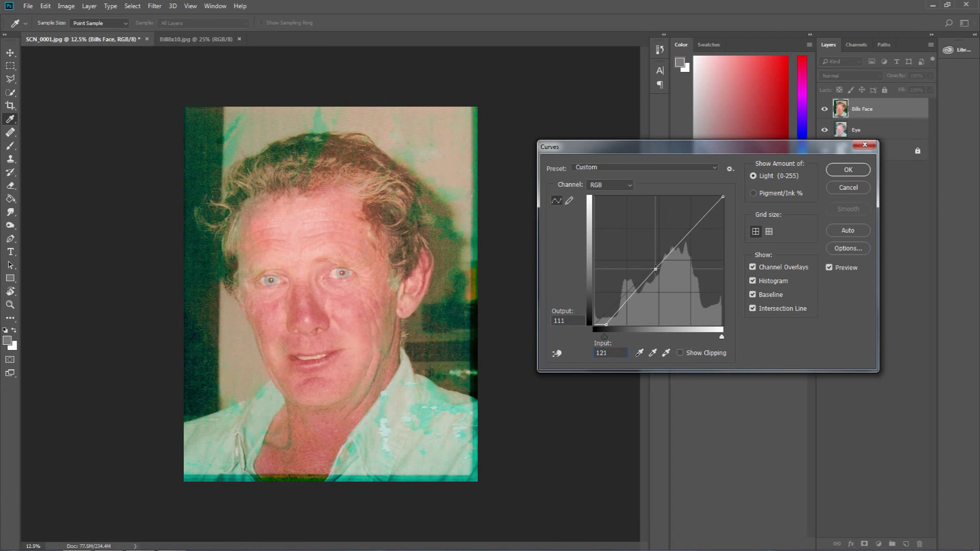
mouse_move(721, 337)
mouse_down()
mouse_move(707, 337)
mouse_move(717, 340)
mouse_up()
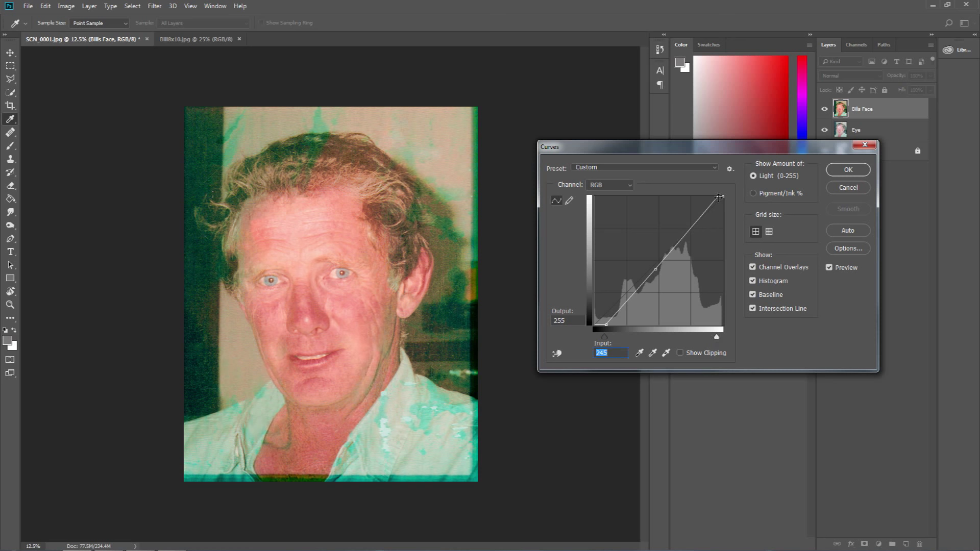
drag(719, 198, 713, 206)
click(848, 170)
key(v)
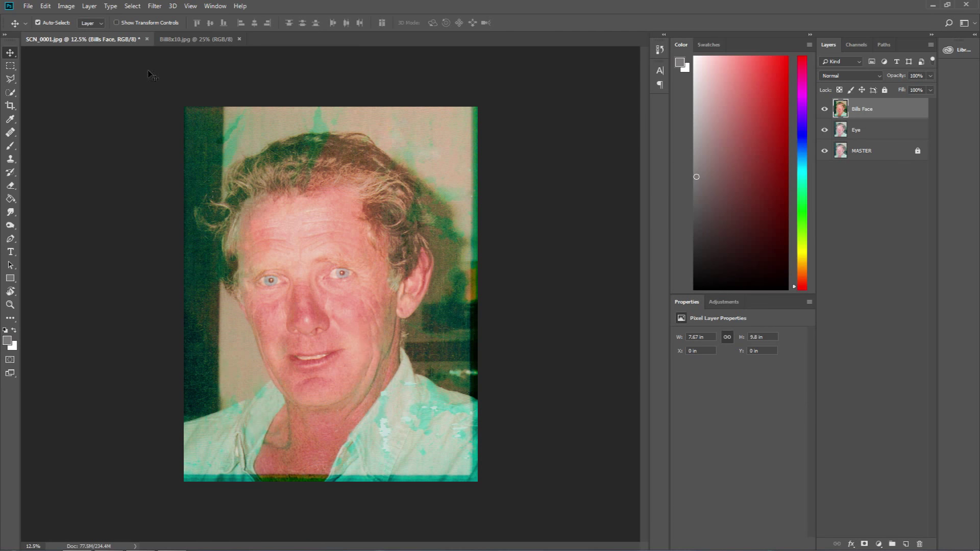
View the other open 8x10 version of the portrait for reference and return to the scan.
click(183, 41)
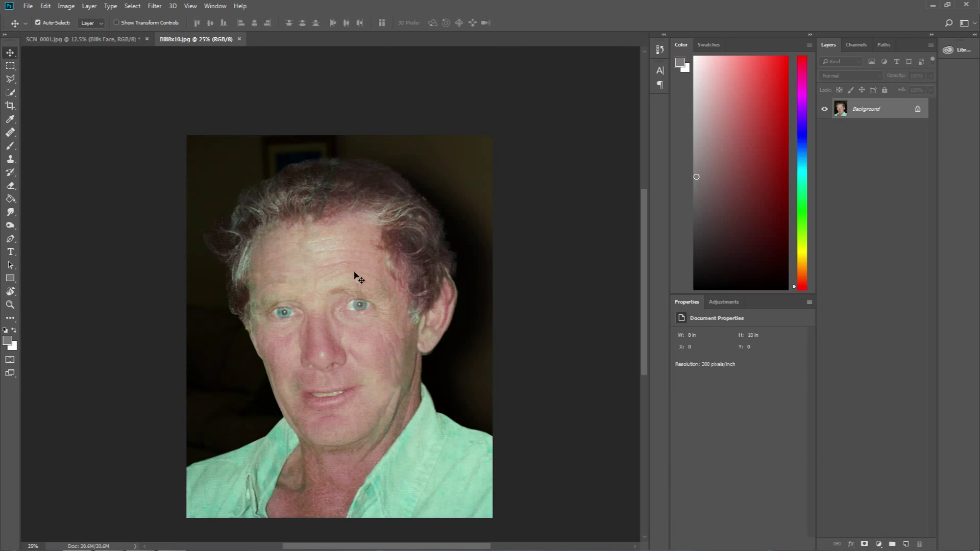
click(62, 40)
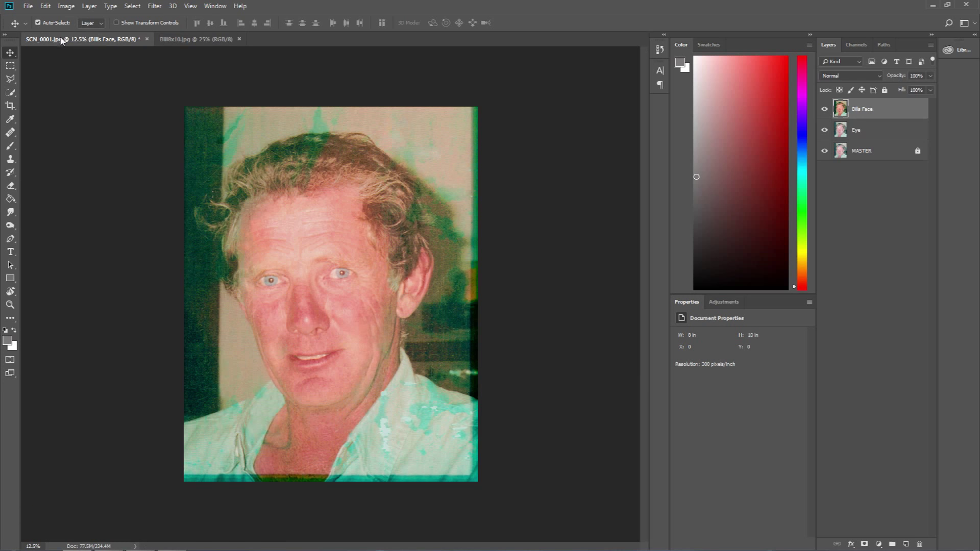
Try Auto Tone and Auto Color on the merged face layer, undoing each correction.
click(154, 6)
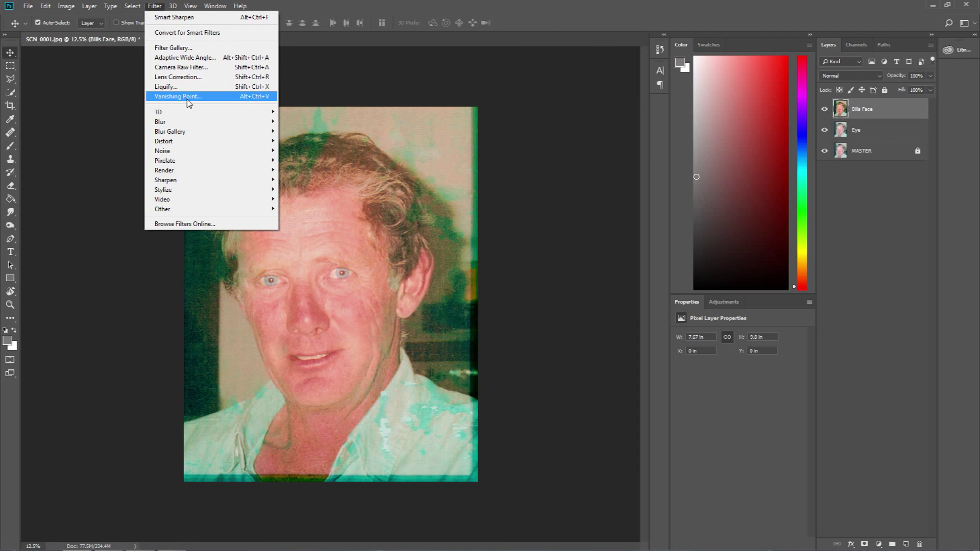
mouse_move(66, 8)
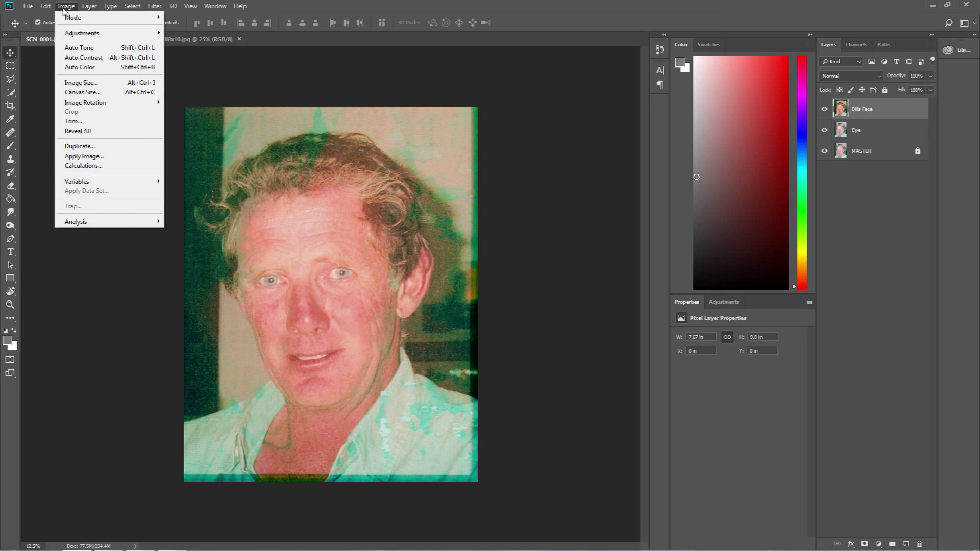
click(91, 50)
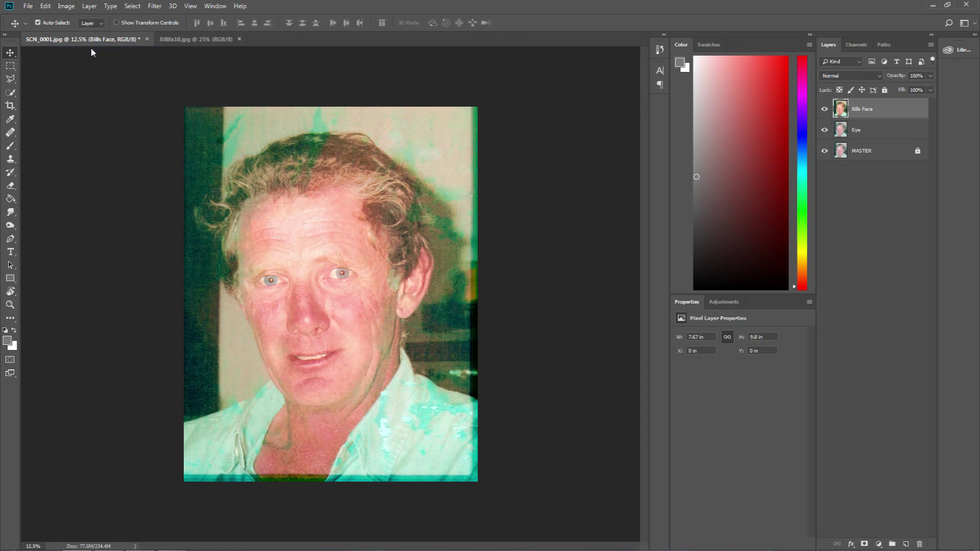
key(ctrl+z)
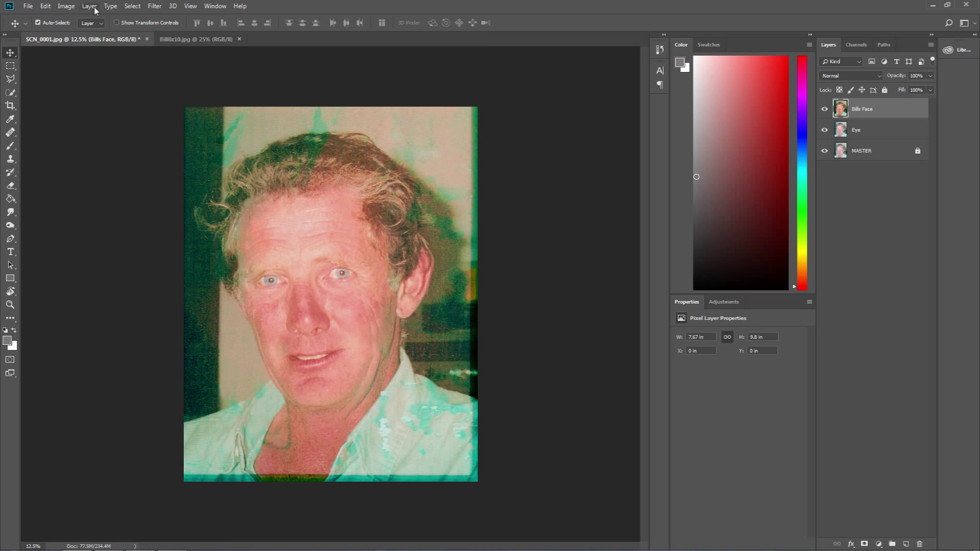
click(66, 6)
mouse_move(90, 35)
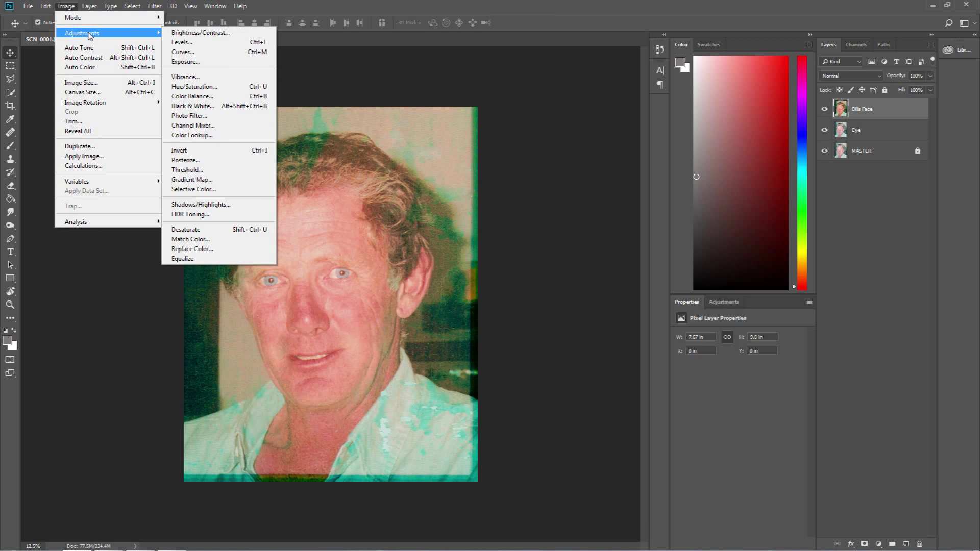
click(82, 67)
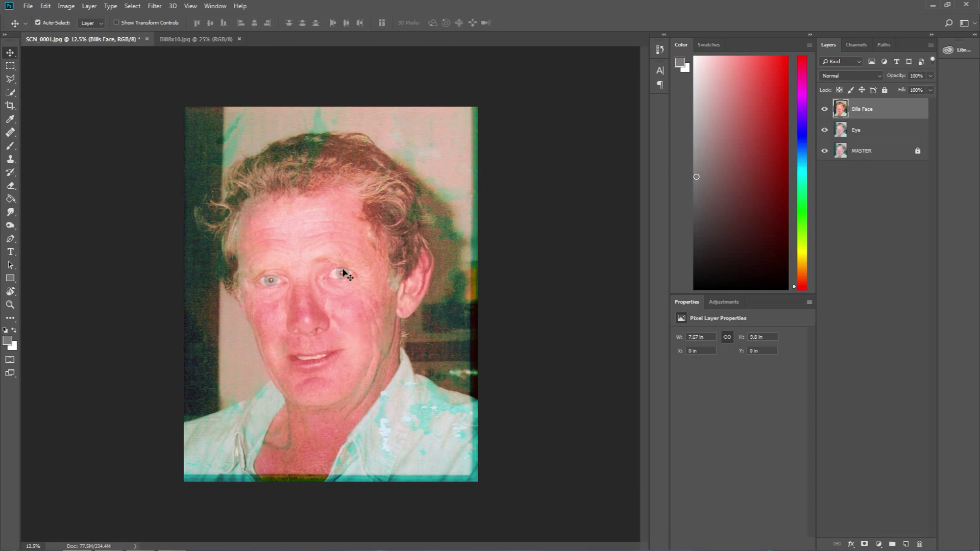
key(ctrl+z)
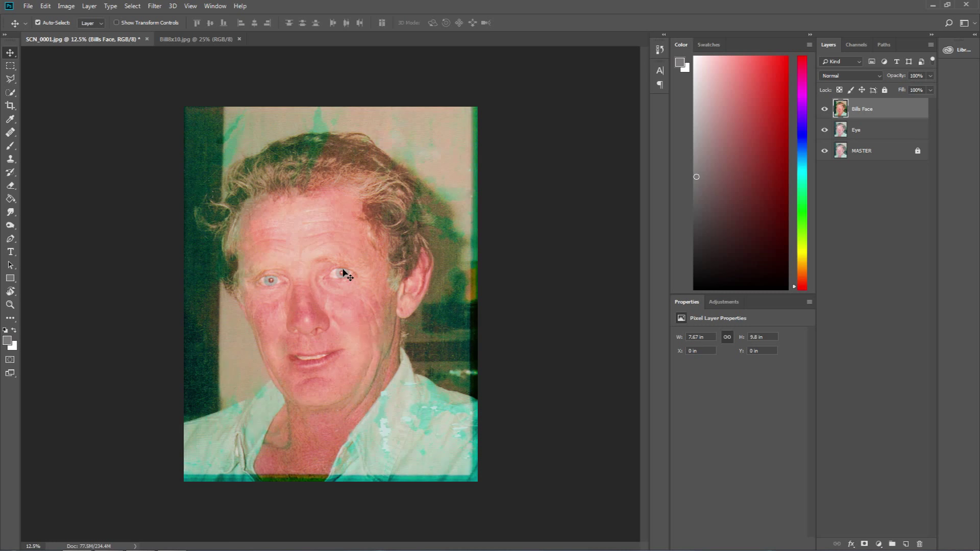
Reduce the merged face layer's saturation moderately with Hue/Saturation after trying settings of -35 and +100, keeping hue and lightness at 0.
click(72, 9)
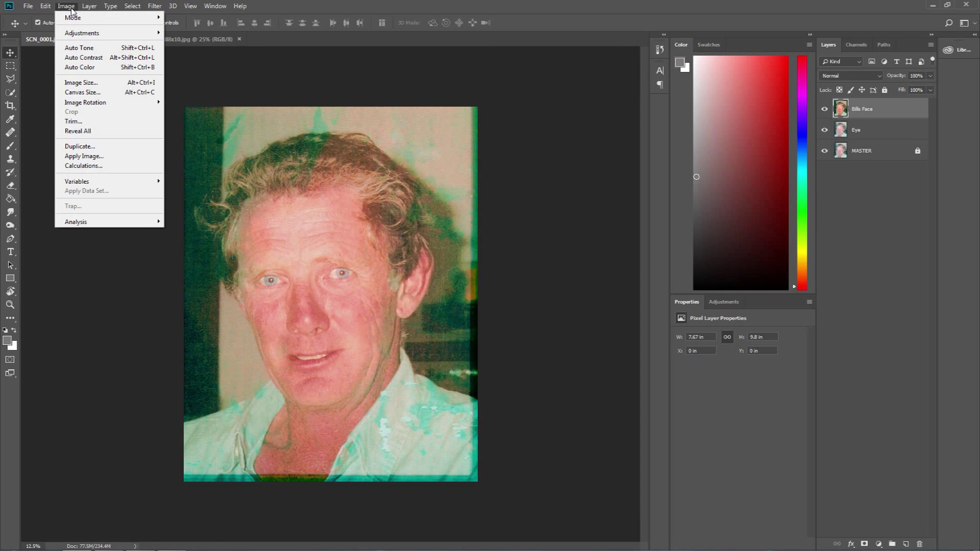
mouse_move(90, 34)
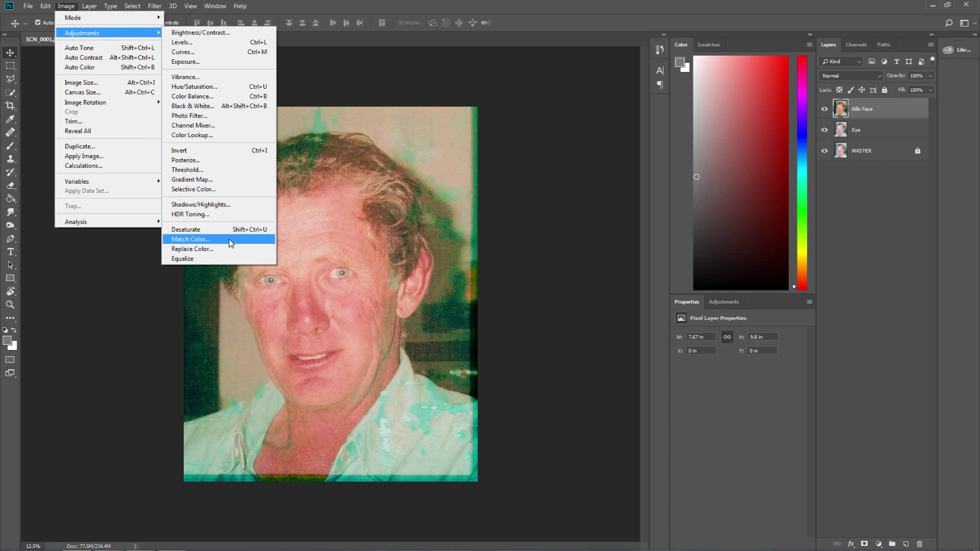
click(223, 90)
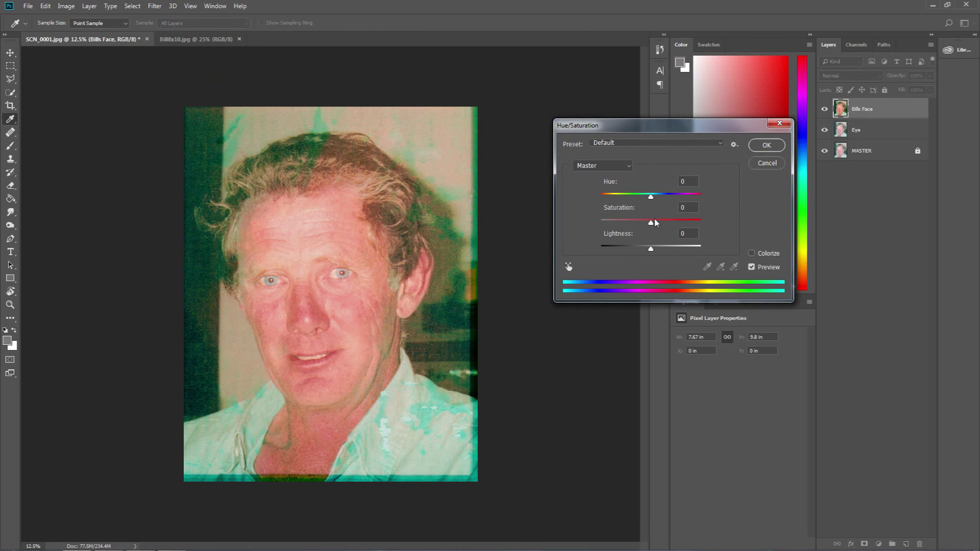
drag(651, 221, 635, 229)
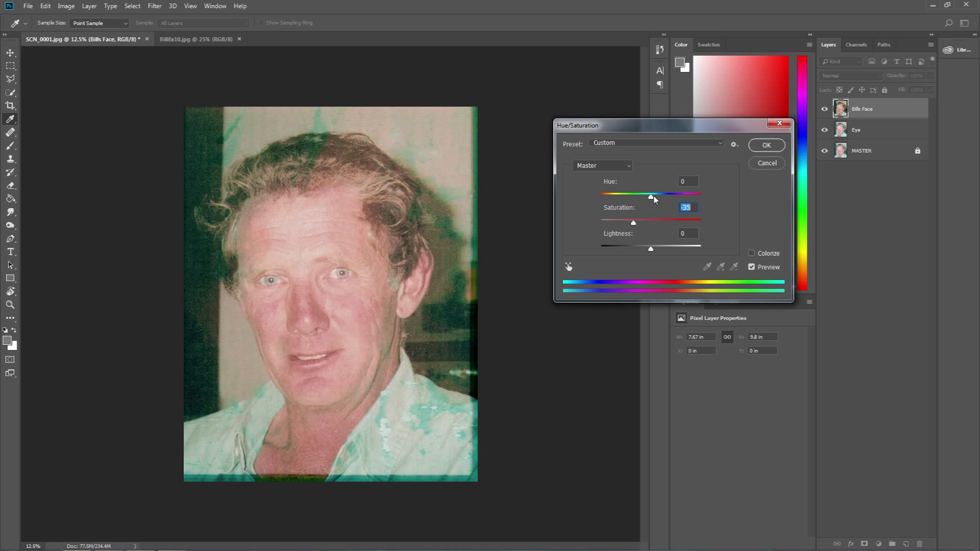
drag(651, 197, 654, 199)
drag(650, 249, 654, 254)
text(0)
drag(634, 223, 702, 222)
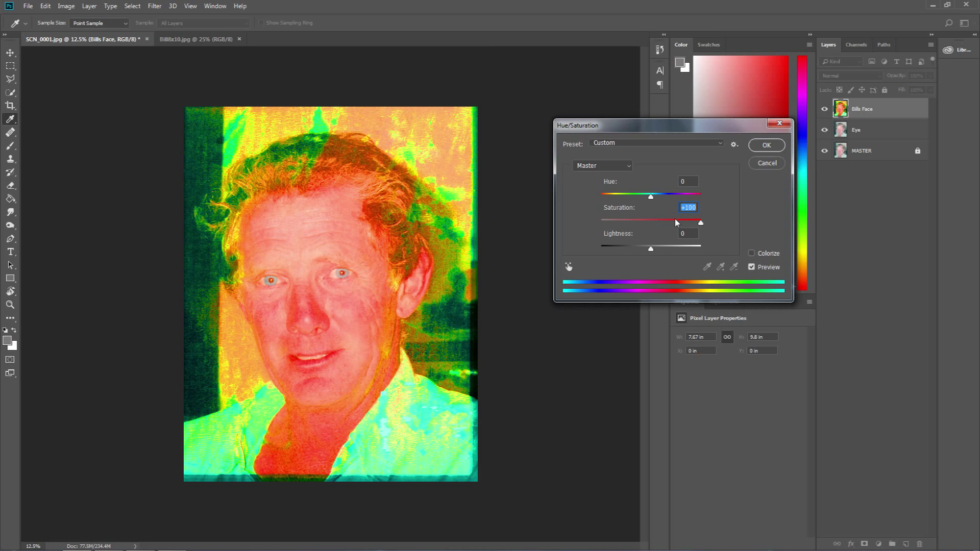
text(0)
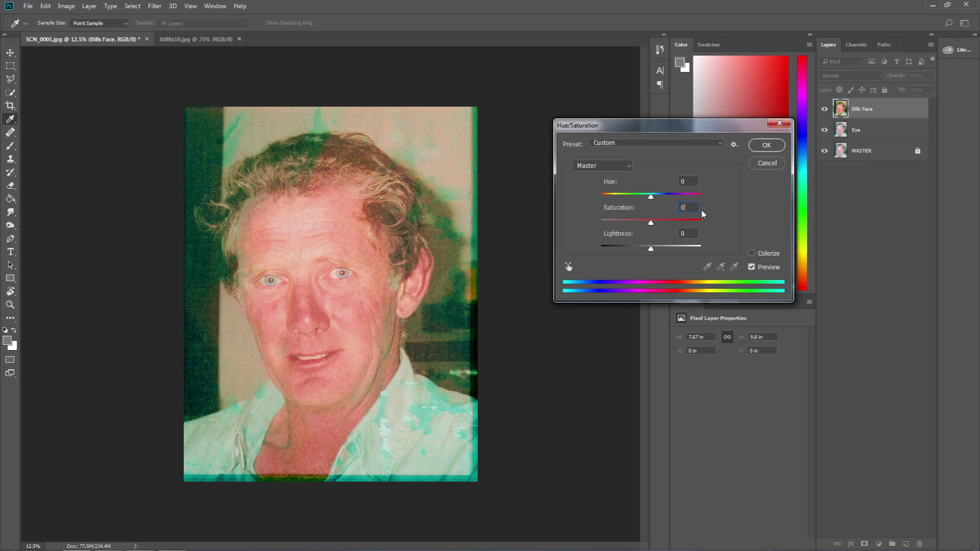
drag(651, 222, 634, 229)
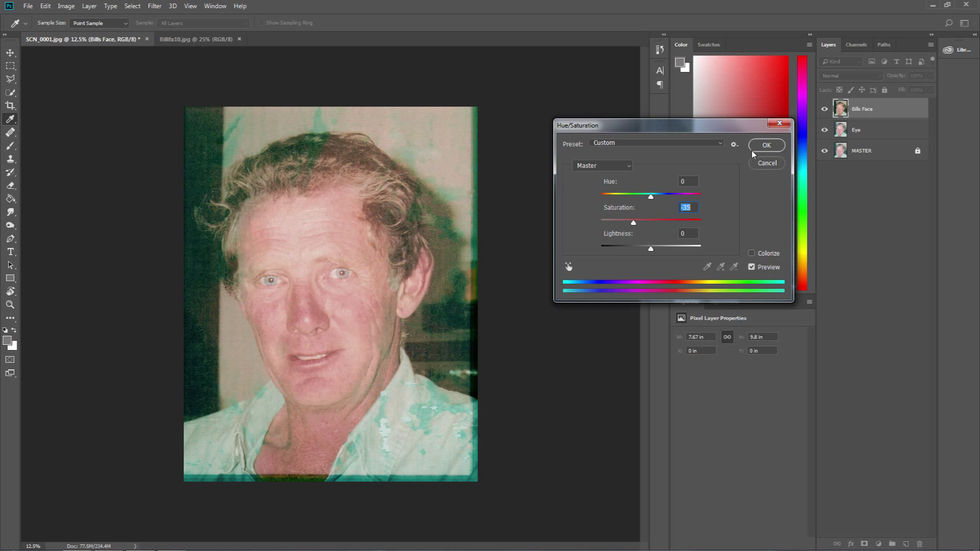
drag(634, 223, 637, 224)
click(766, 147)
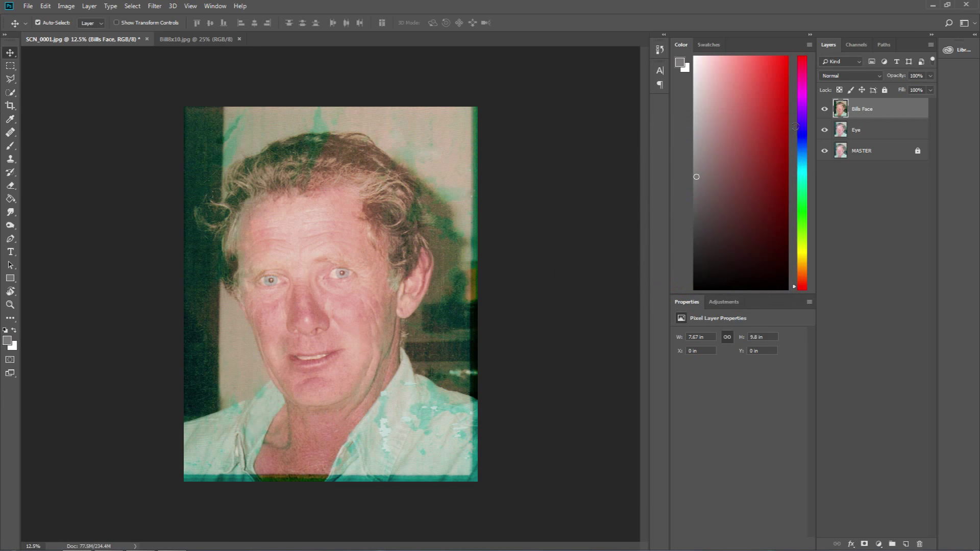
Compare the desaturated face layer with the layers beneath it and with the other open 8x10 version of the portrait.
click(825, 109)
click(825, 109)
click(824, 109)
click(825, 109)
click(204, 39)
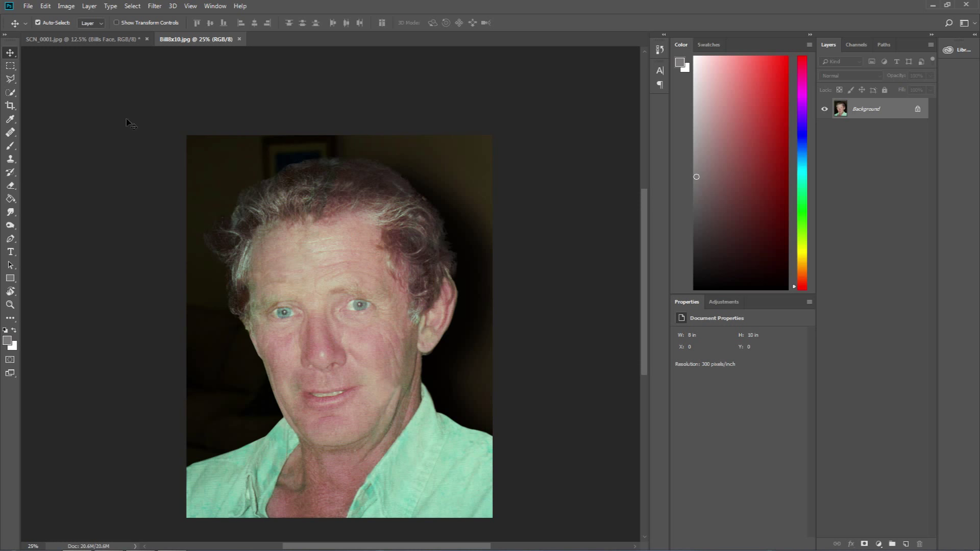
click(106, 44)
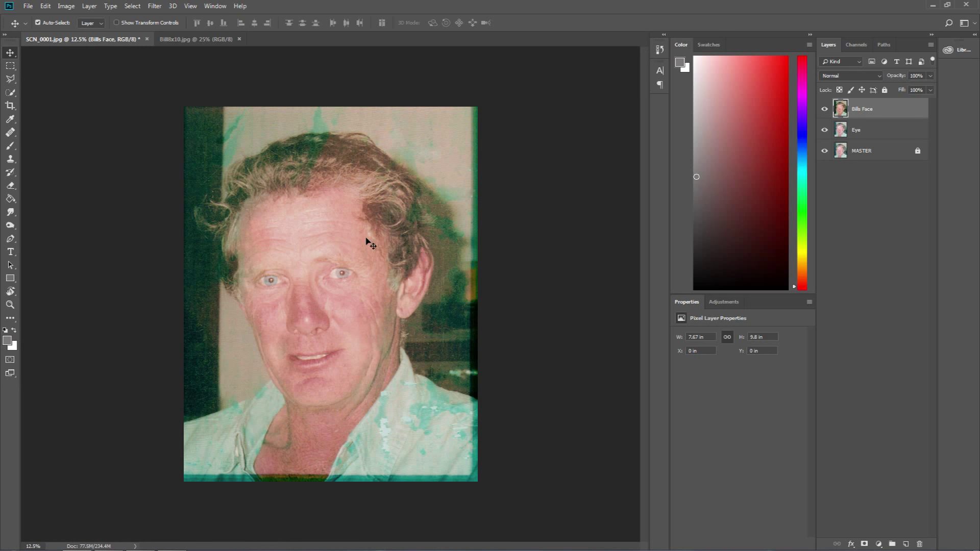
Hide the merged face layer, make the Eye layer active and set up the Clone Stamp with a 25 px brush at the eyes.
click(851, 133)
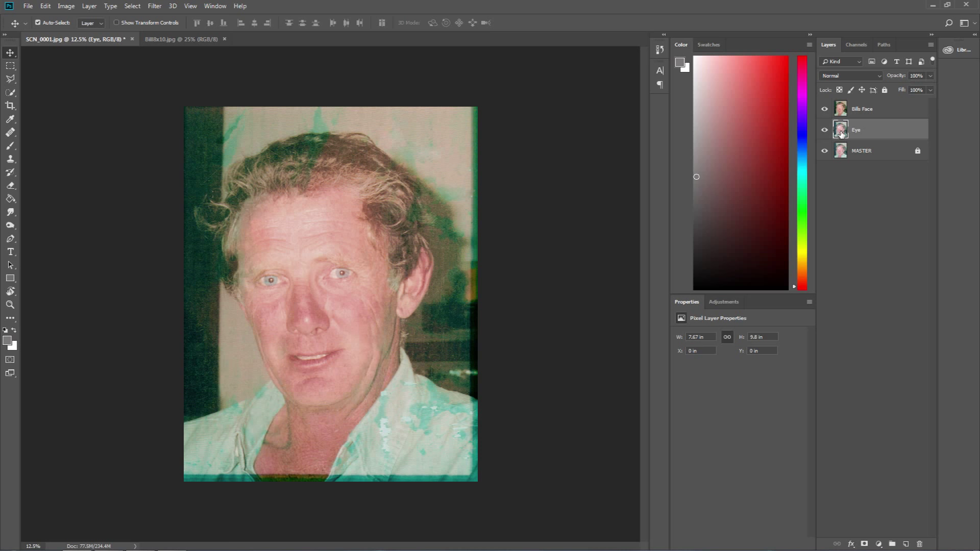
click(825, 109)
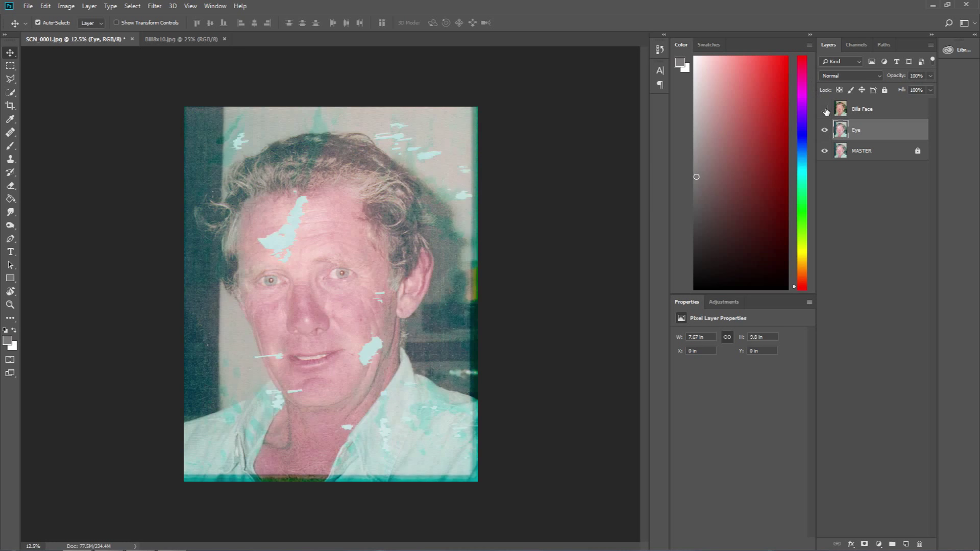
key(z)
click(334, 282)
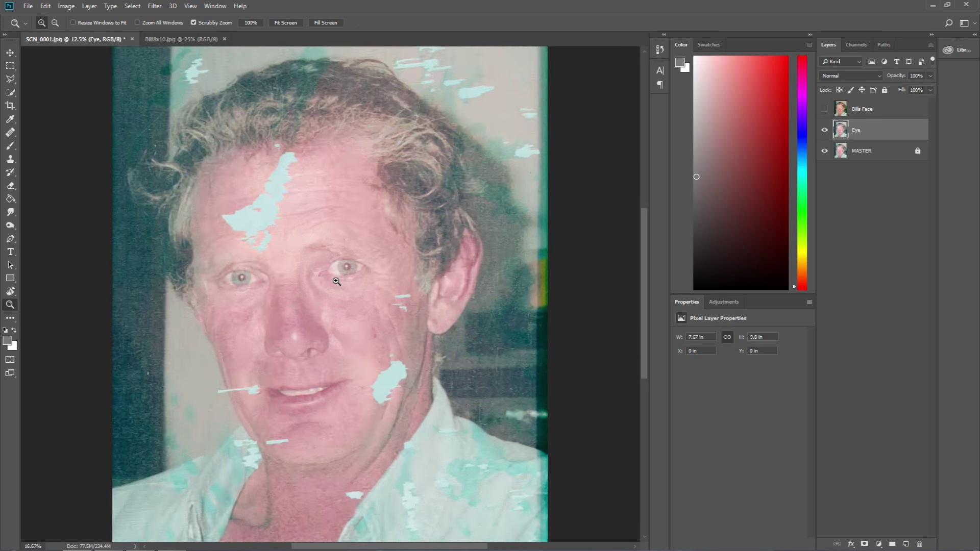
click(336, 282)
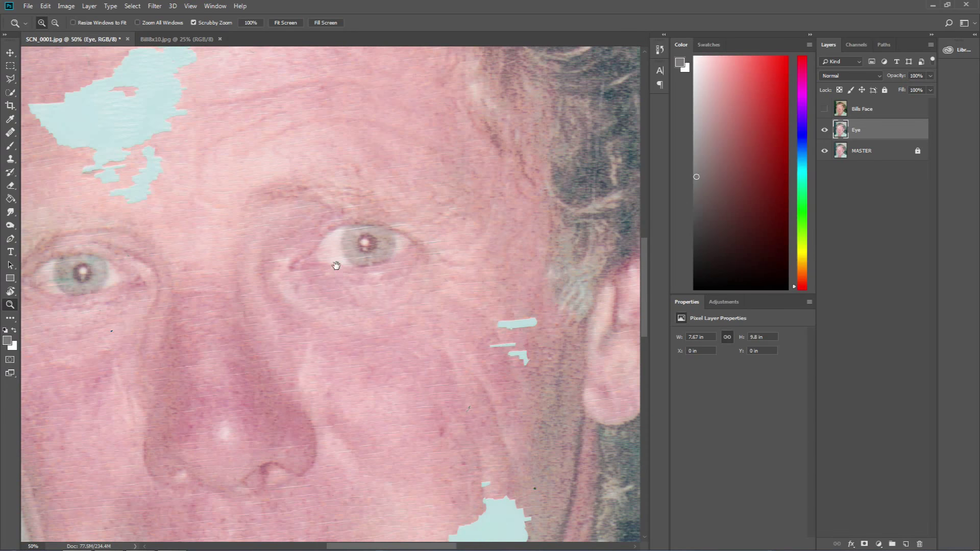
key(g)
key(s)
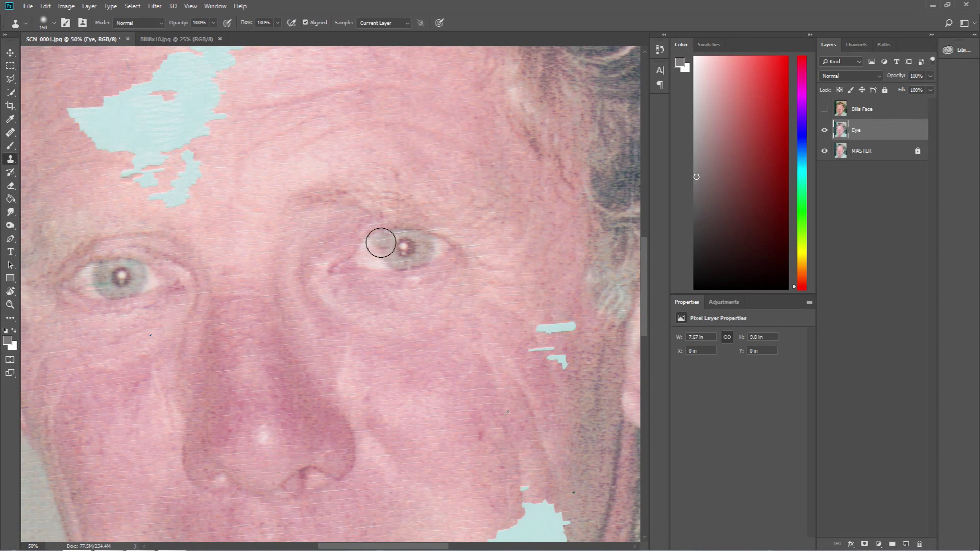
key(bracketleft)
key(bracketleft)
key(bracketleft)
key(bracketleft)
key(bracketleft)
key(bracketleft)
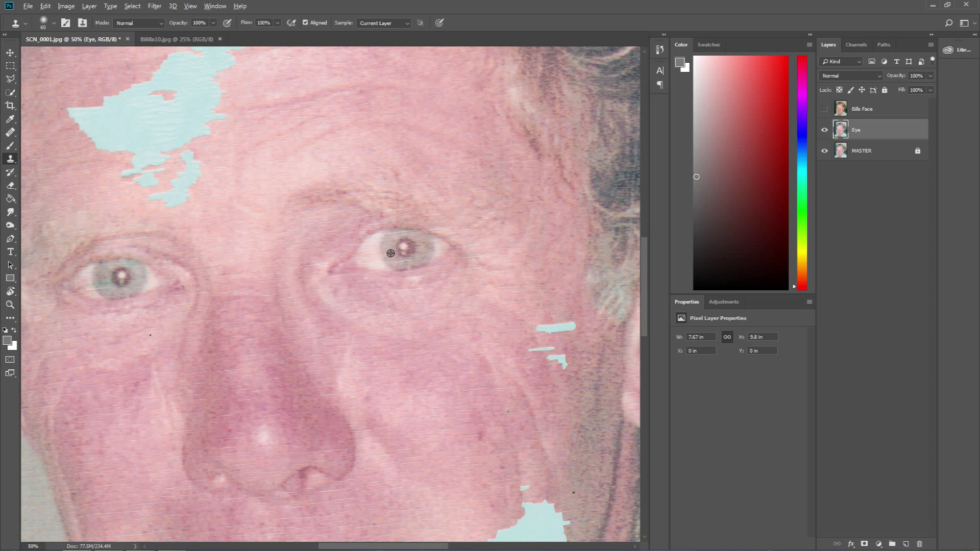
key(bracketleft)
key(bracketleft)
key(bracketleft)
key(bracketleft)
key(bracketleft)
key(bracketleft)
Clone clean iris and eye-white texture over the discoloured patches in the eyes on the Eye layer.
alt+click(398, 235)
drag(51, 285, 135, 276)
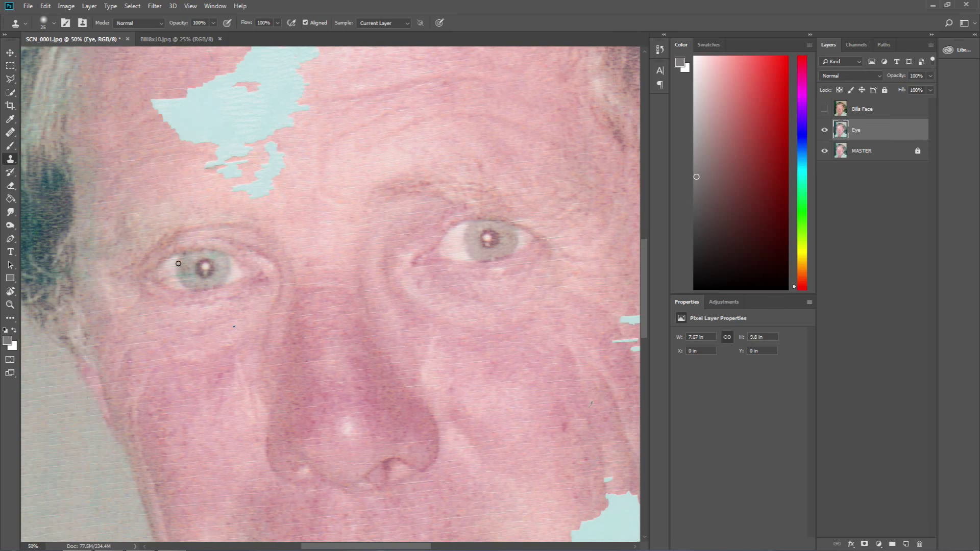
alt+click(223, 265)
drag(218, 258, 197, 255)
alt+click(222, 261)
alt+click(198, 286)
mouse_move(184, 280)
mouse_down()
mouse_move(194, 277)
mouse_move(184, 276)
mouse_up()
Select both pupils on the Eye layer with Quick Selection, darken them with a brightness of -28 and deselect them.
click(10, 94)
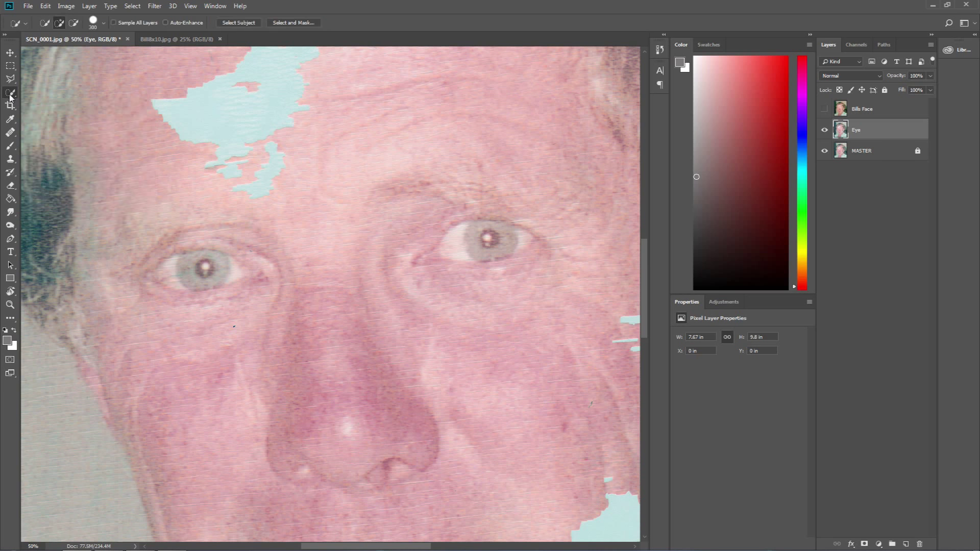
key(bracketleft)
key(bracketleft)
key(bracketleft)
key(bracketleft)
right_click(13, 93)
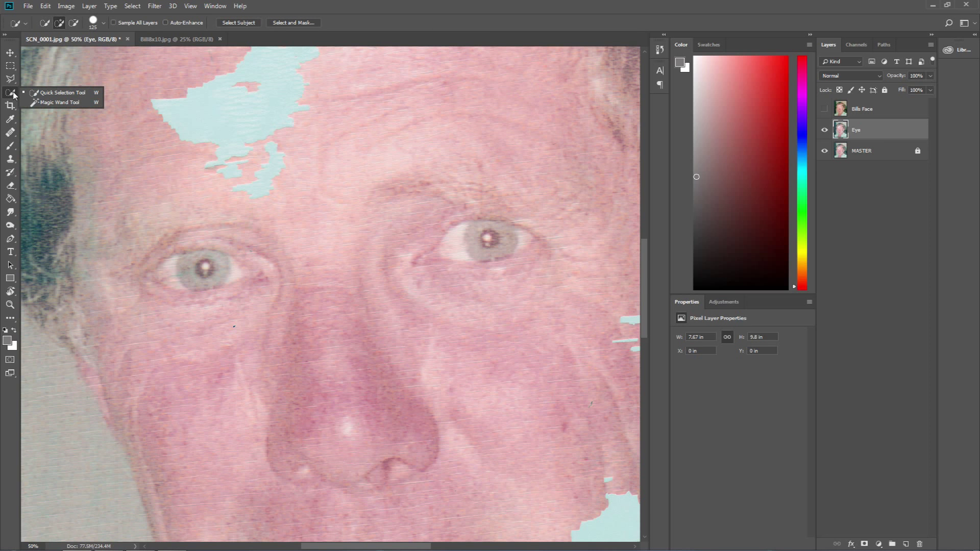
click(48, 94)
key(bracketleft)
key(bracketleft)
key(bracketleft)
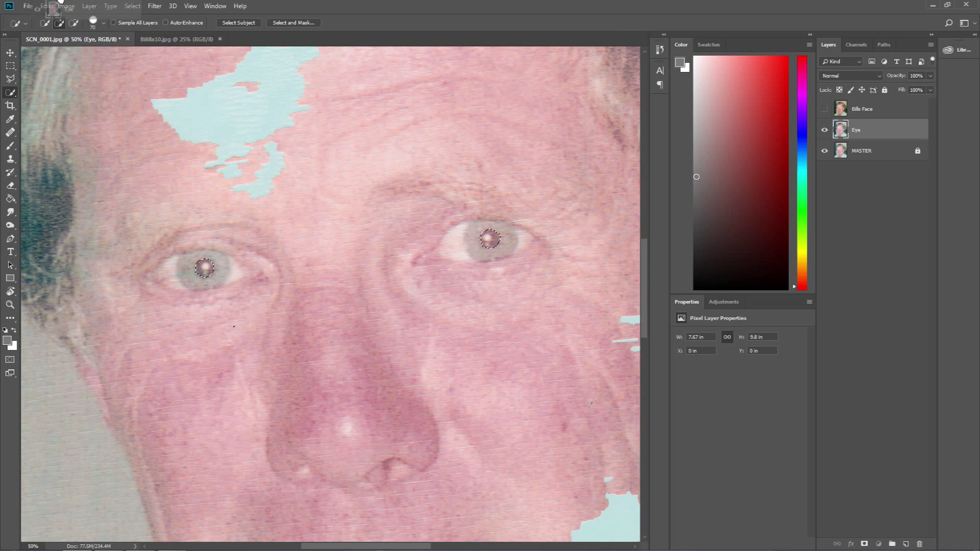
click(66, 6)
mouse_move(88, 31)
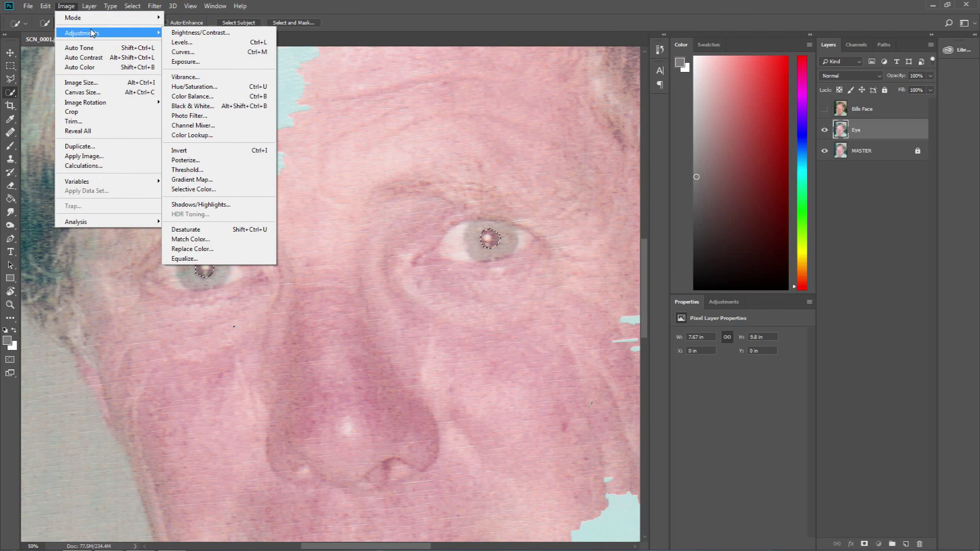
click(240, 33)
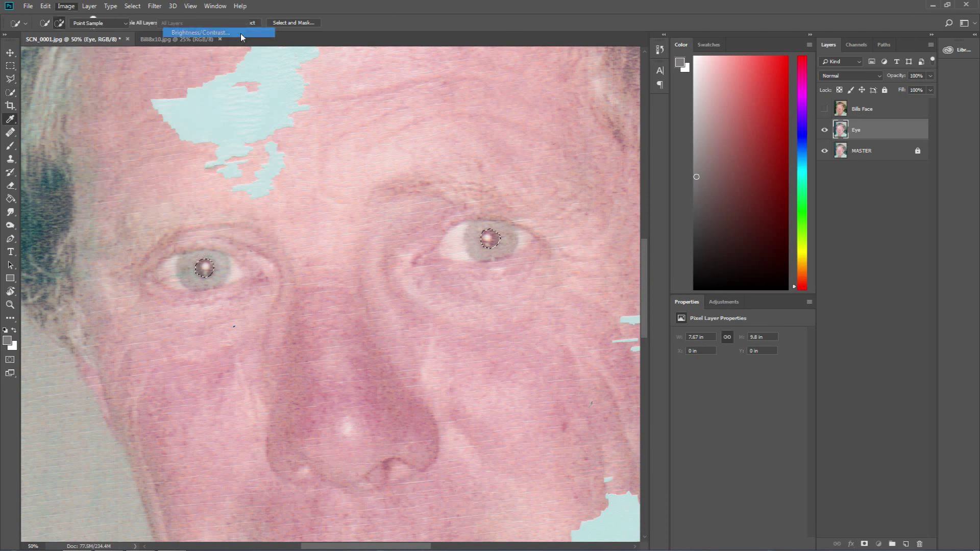
drag(457, 143, 327, 147)
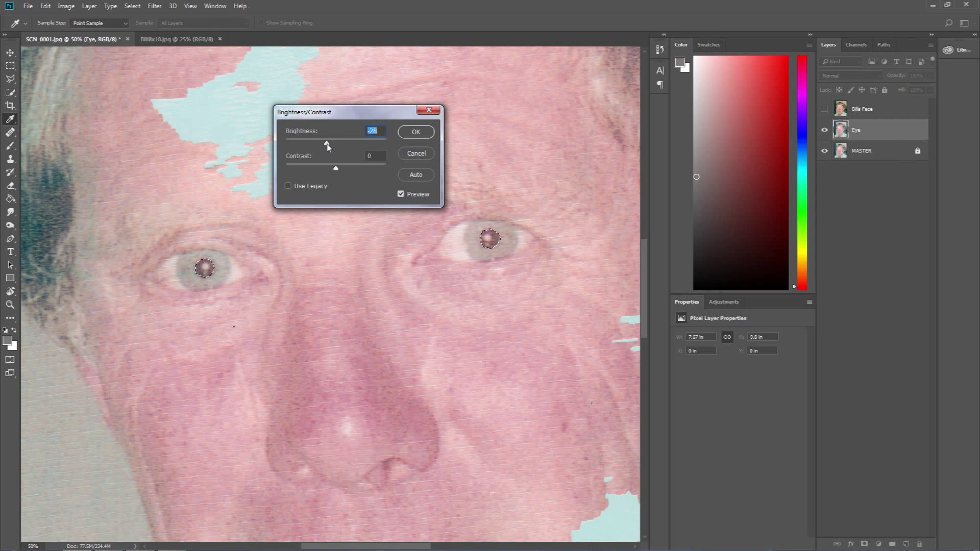
click(416, 132)
key(w)
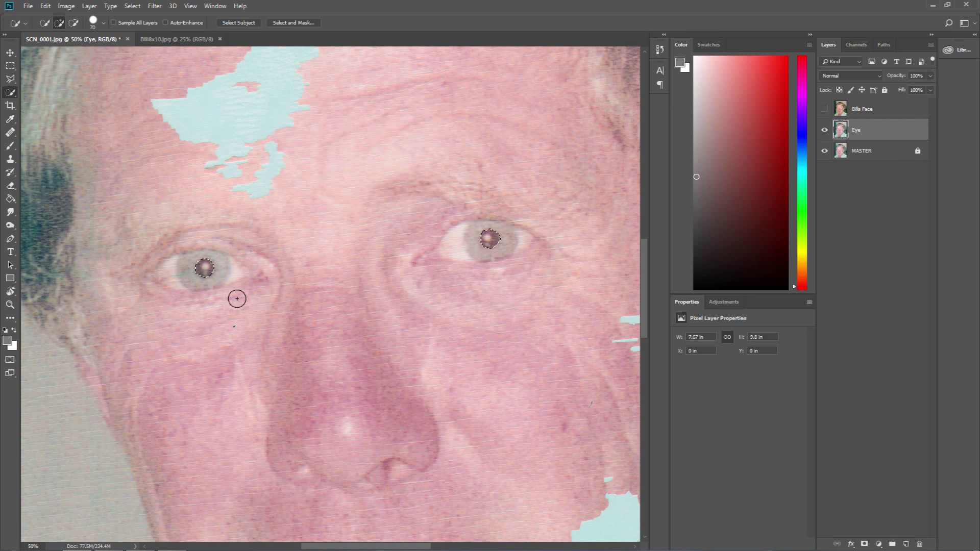
right_click(234, 285)
click(261, 289)
Select both irises and tint them blue with midtone Color Balance levels of -36, 0 and +39, then clear the selection.
click(189, 271)
drag(189, 271, 217, 268)
mouse_move(505, 237)
mouse_down()
mouse_move(480, 240)
mouse_move(490, 247)
mouse_up()
click(67, 6)
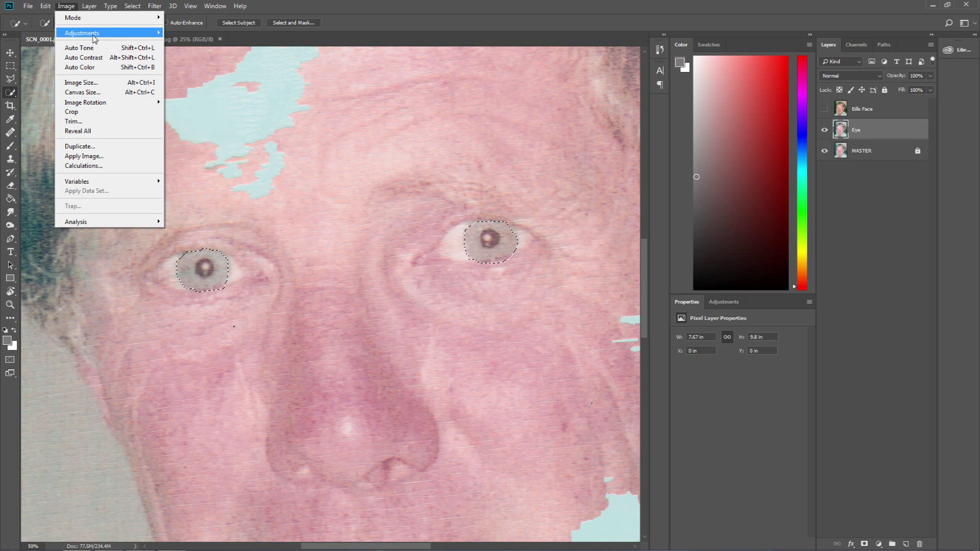
mouse_move(94, 33)
click(233, 96)
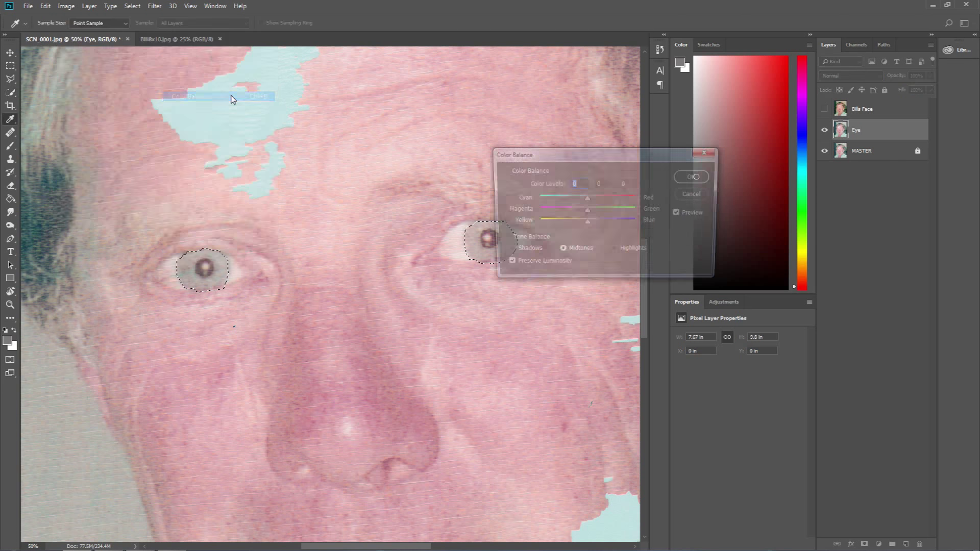
drag(583, 153, 624, 87)
drag(628, 133, 649, 160)
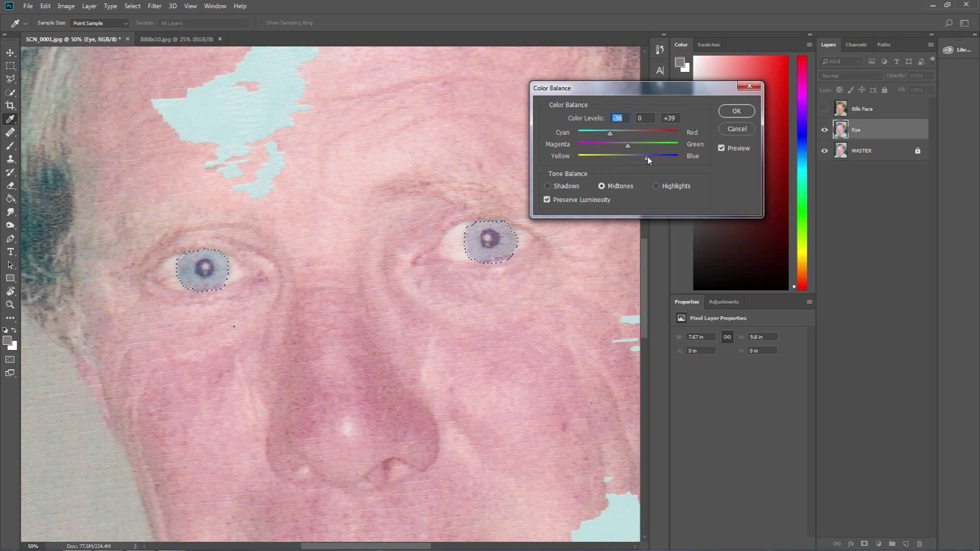
click(648, 160)
click(736, 111)
key(w)
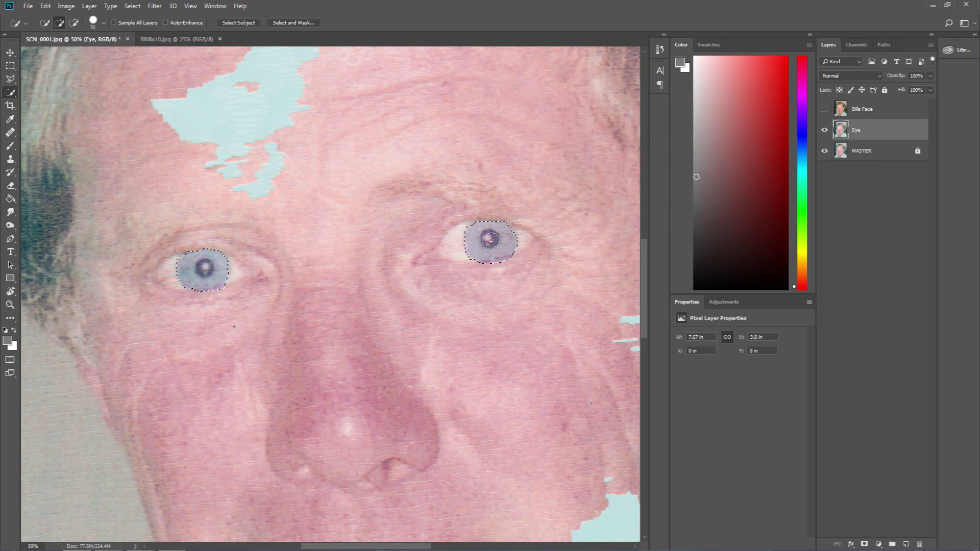
right_click(489, 245)
click(510, 251)
click(10, 52)
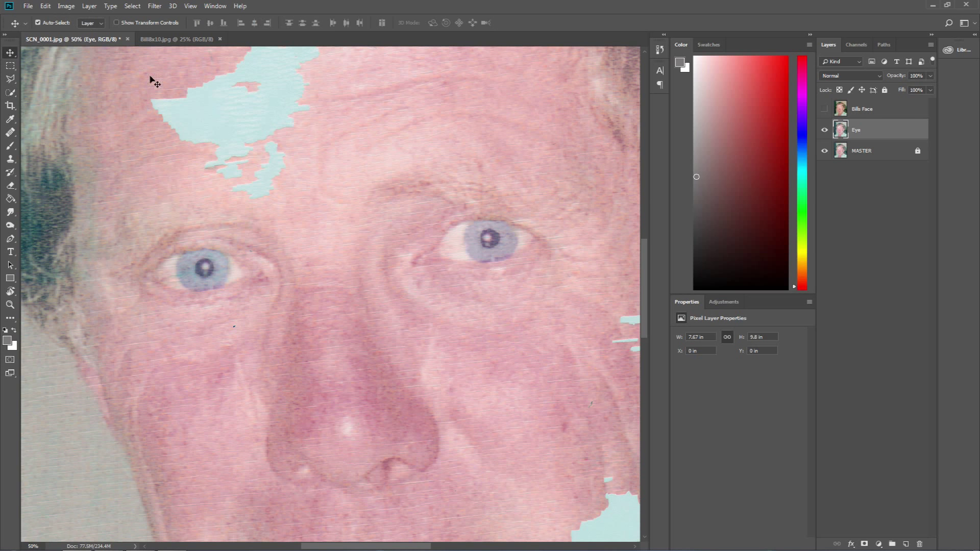
Show the merged face layer again and compare the whole portrait with the original scan SCN_00011.jpg.
click(824, 109)
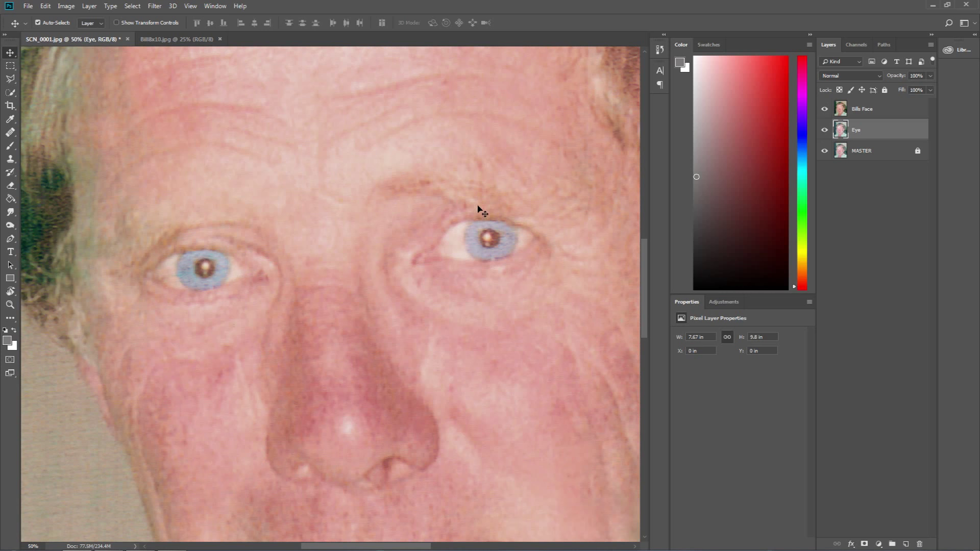
key(z)
alt+click(308, 238)
alt+click(308, 238)
alt+click(308, 238)
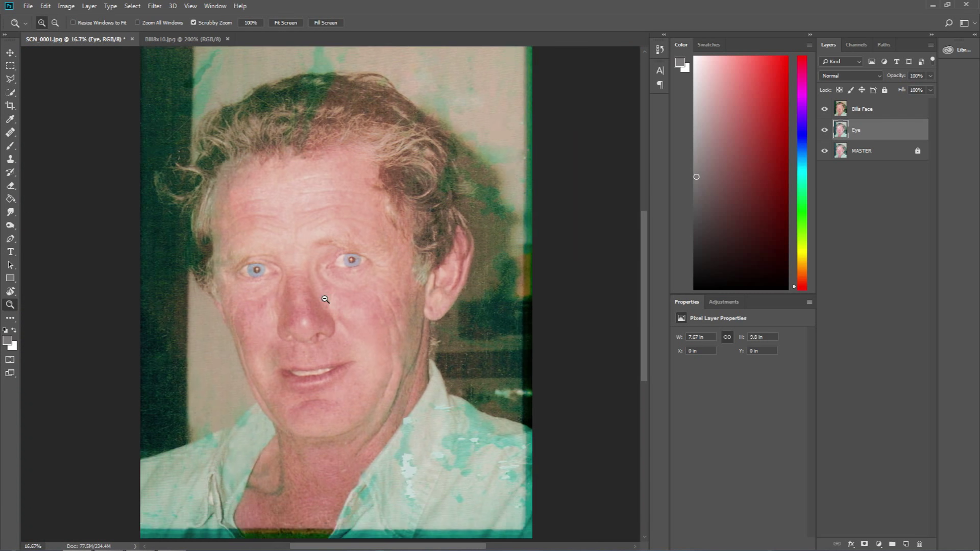
drag(326, 300, 341, 301)
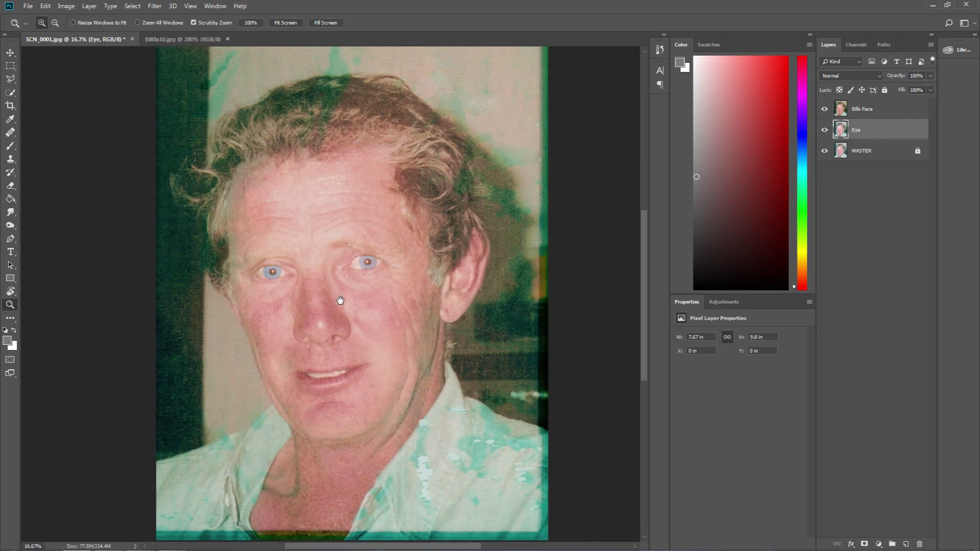
alt+click(341, 300)
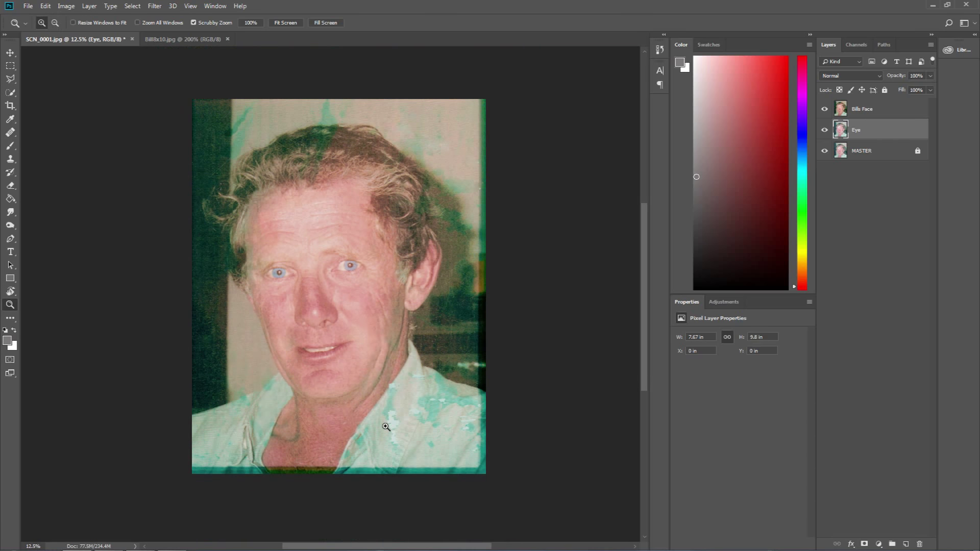
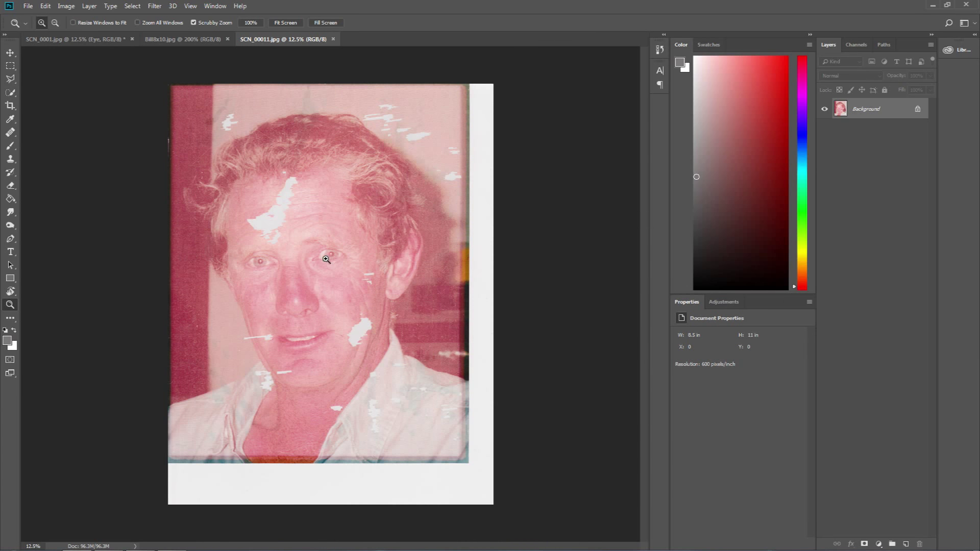
click(118, 41)
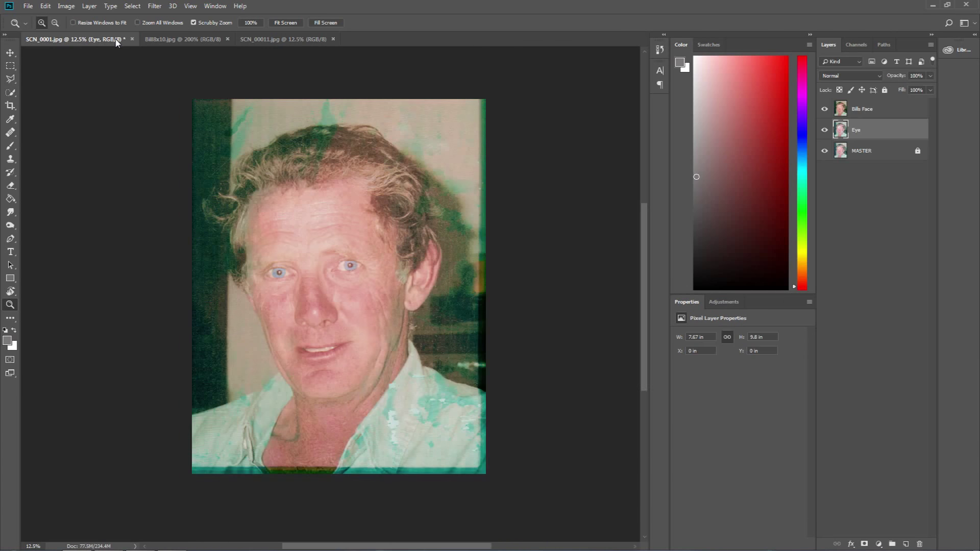
Check the portrait against the original scan SCN_00011.jpg and crop its discoloured borders off to about 7.54 by 9.64 in.
click(274, 40)
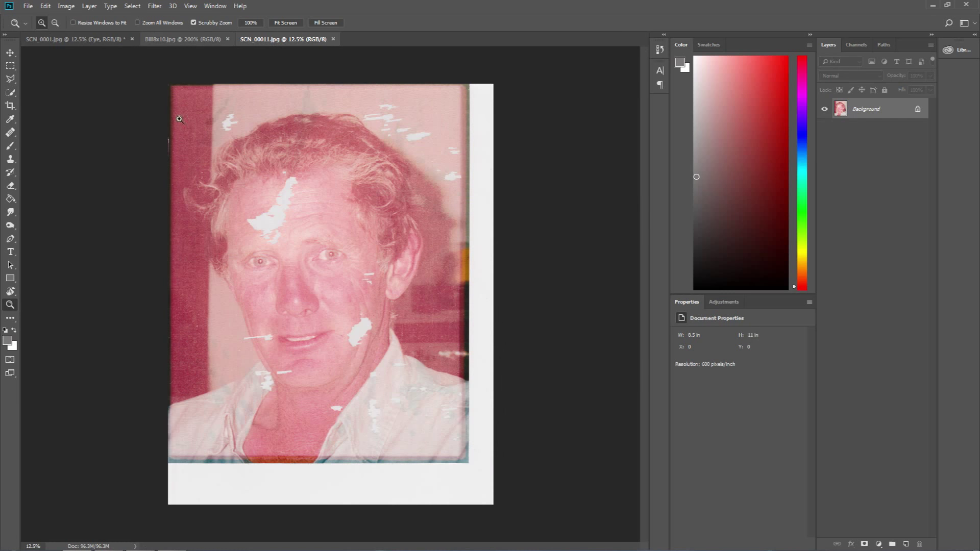
click(100, 40)
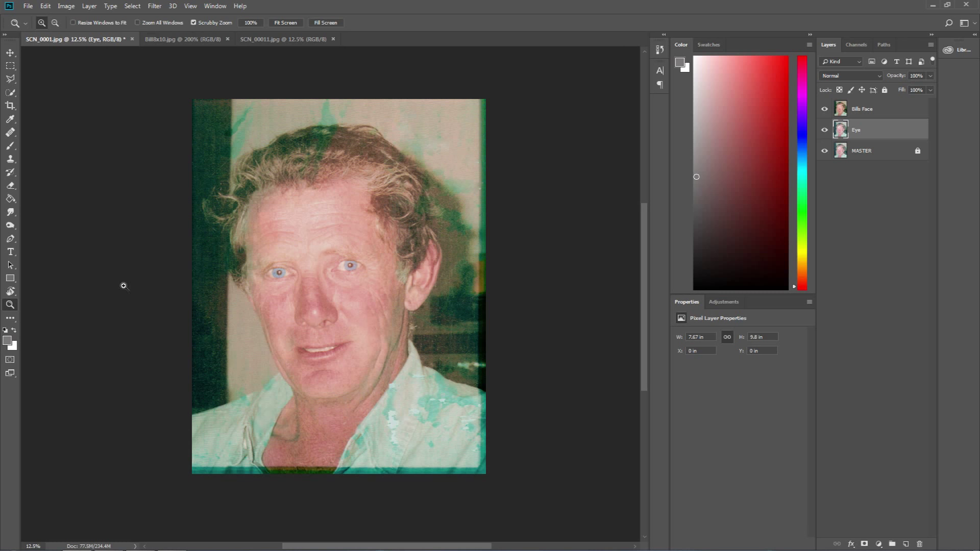
click(11, 105)
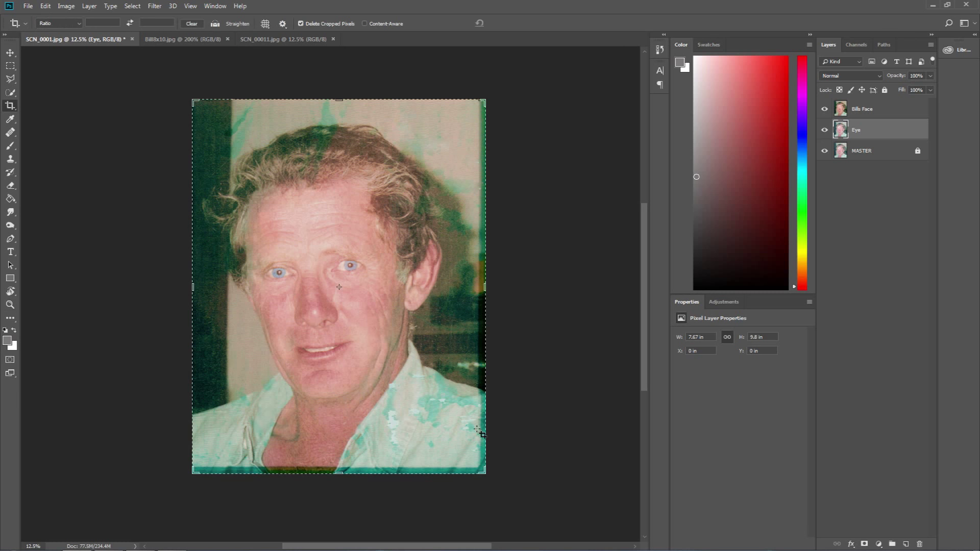
drag(483, 470, 481, 469)
key(Return)
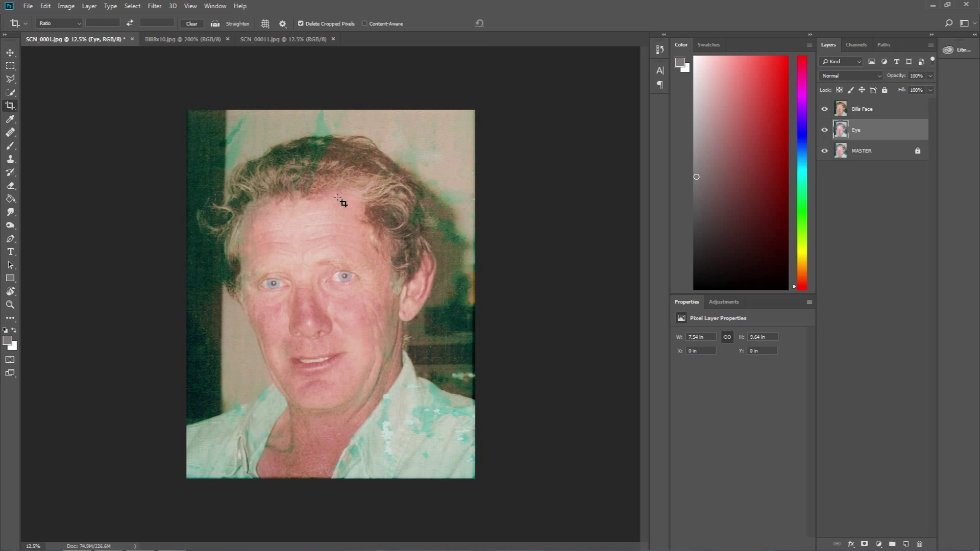
Compare the cropped portrait with the original scan SCN_00011.jpg and make the Bills Face layer active.
click(263, 40)
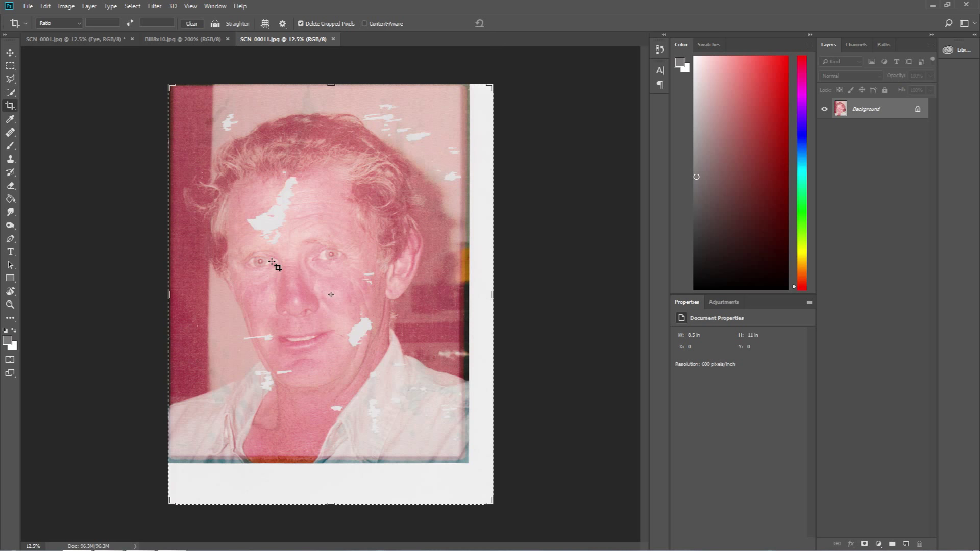
click(100, 41)
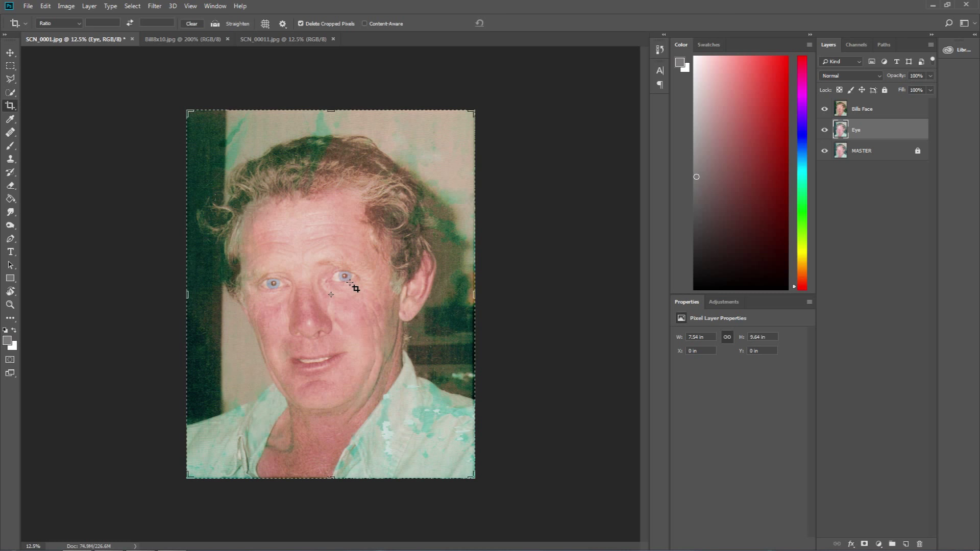
click(11, 52)
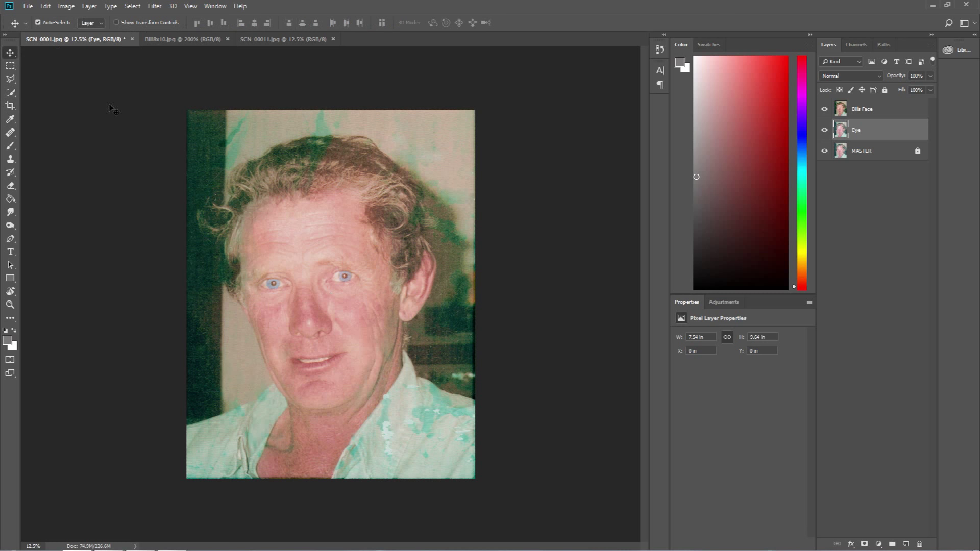
click(320, 121)
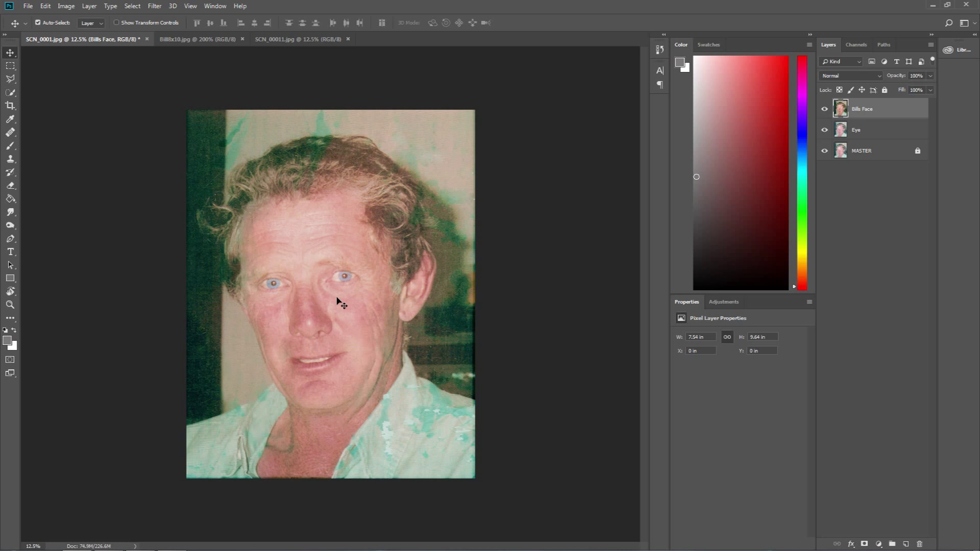
Show the whole portrait in Bill8x10.jpg to examine it beside the restored version.
click(222, 43)
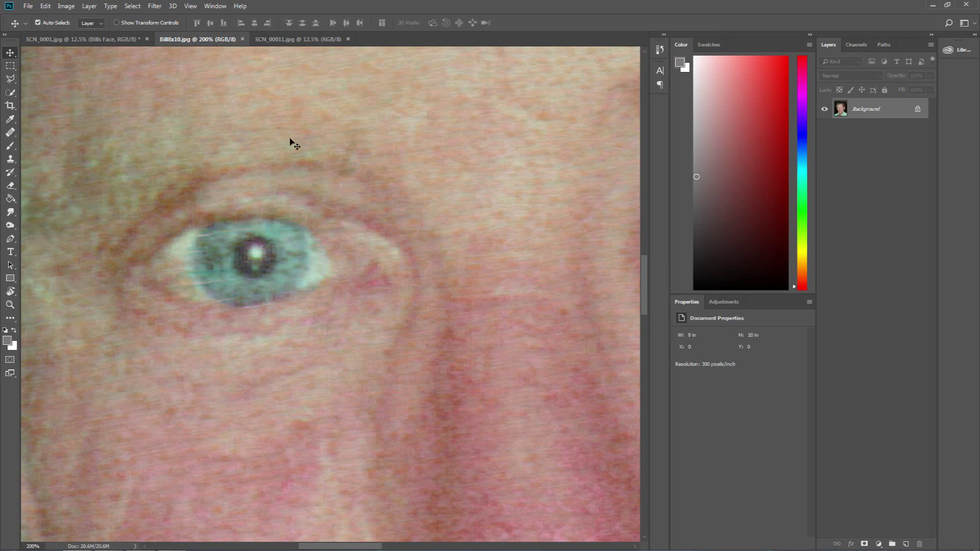
key(z)
alt+click(290, 159)
alt+click(290, 159)
alt+click(290, 159)
alt+click(291, 159)
alt+click(290, 159)
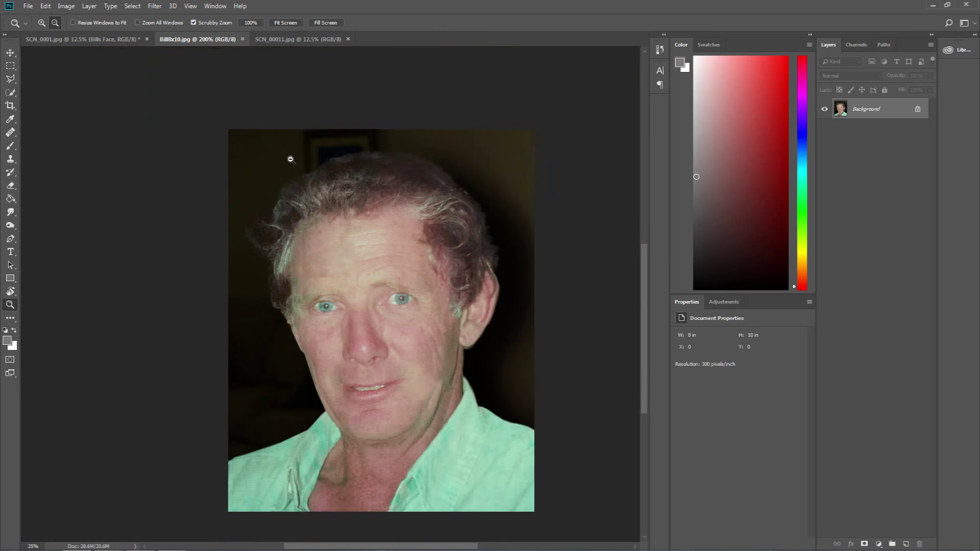